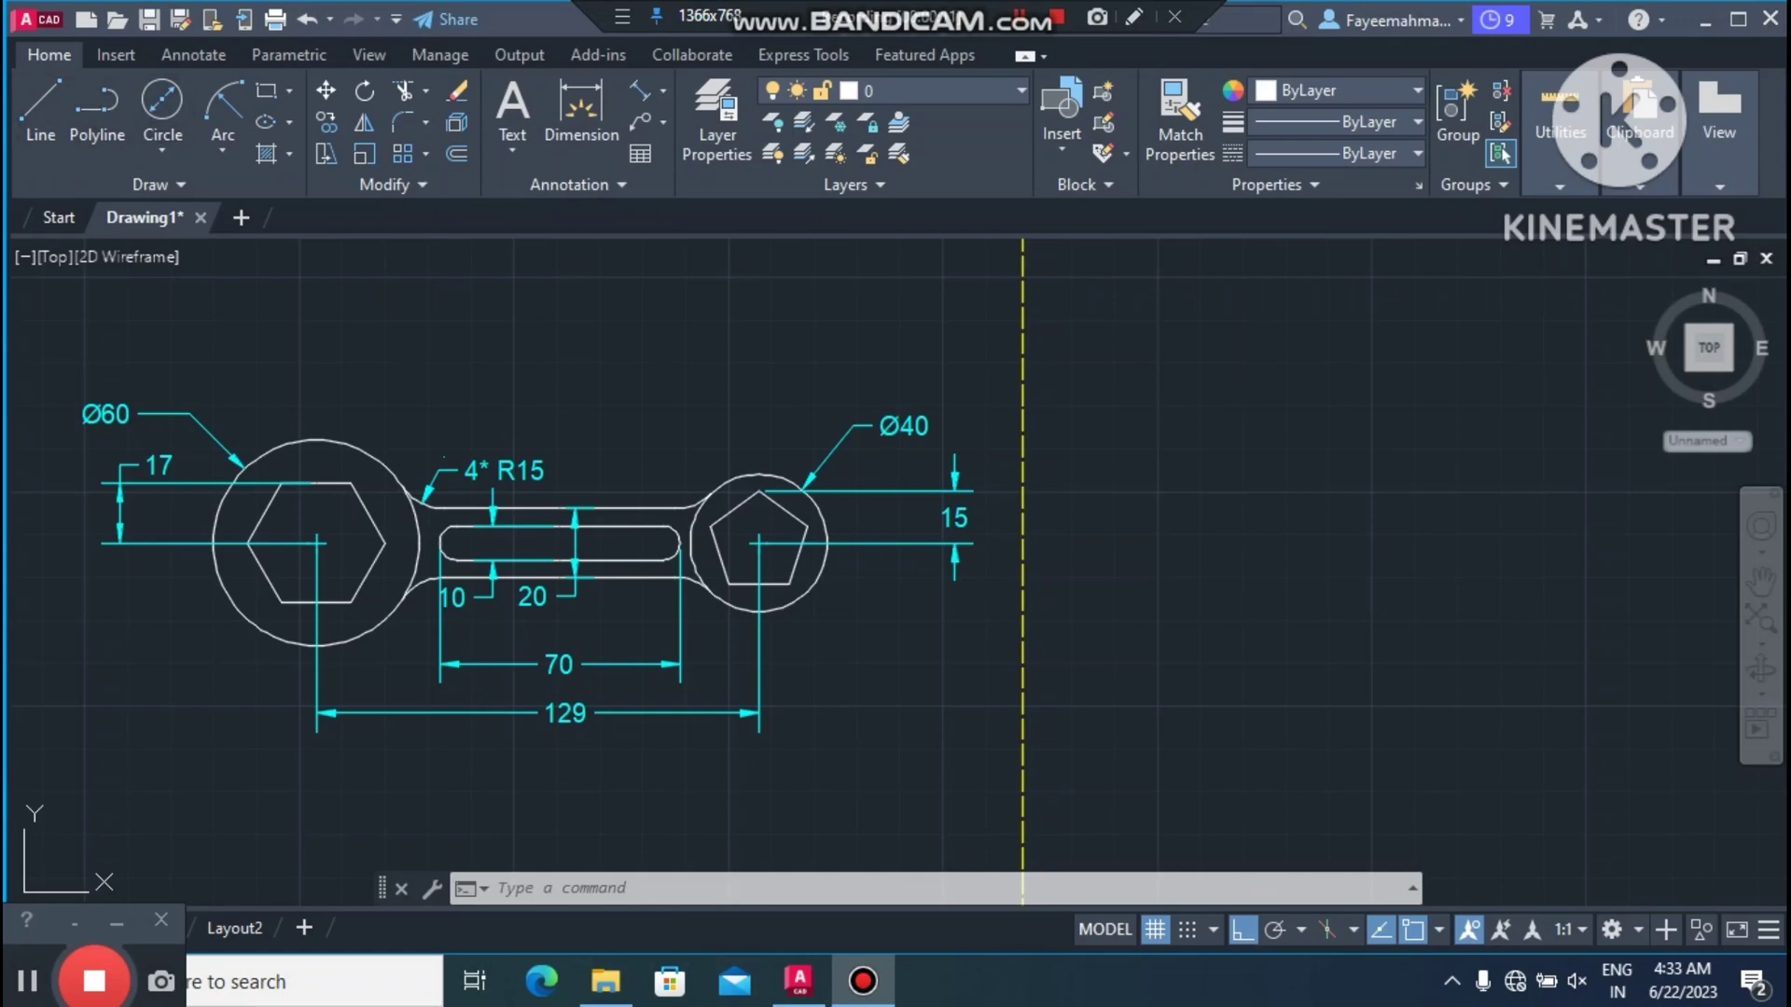
Step: Draw a six-sided polygon inscribed in a circle of radius 20 in the empty area beyond the dashed line
click(1092, 399)
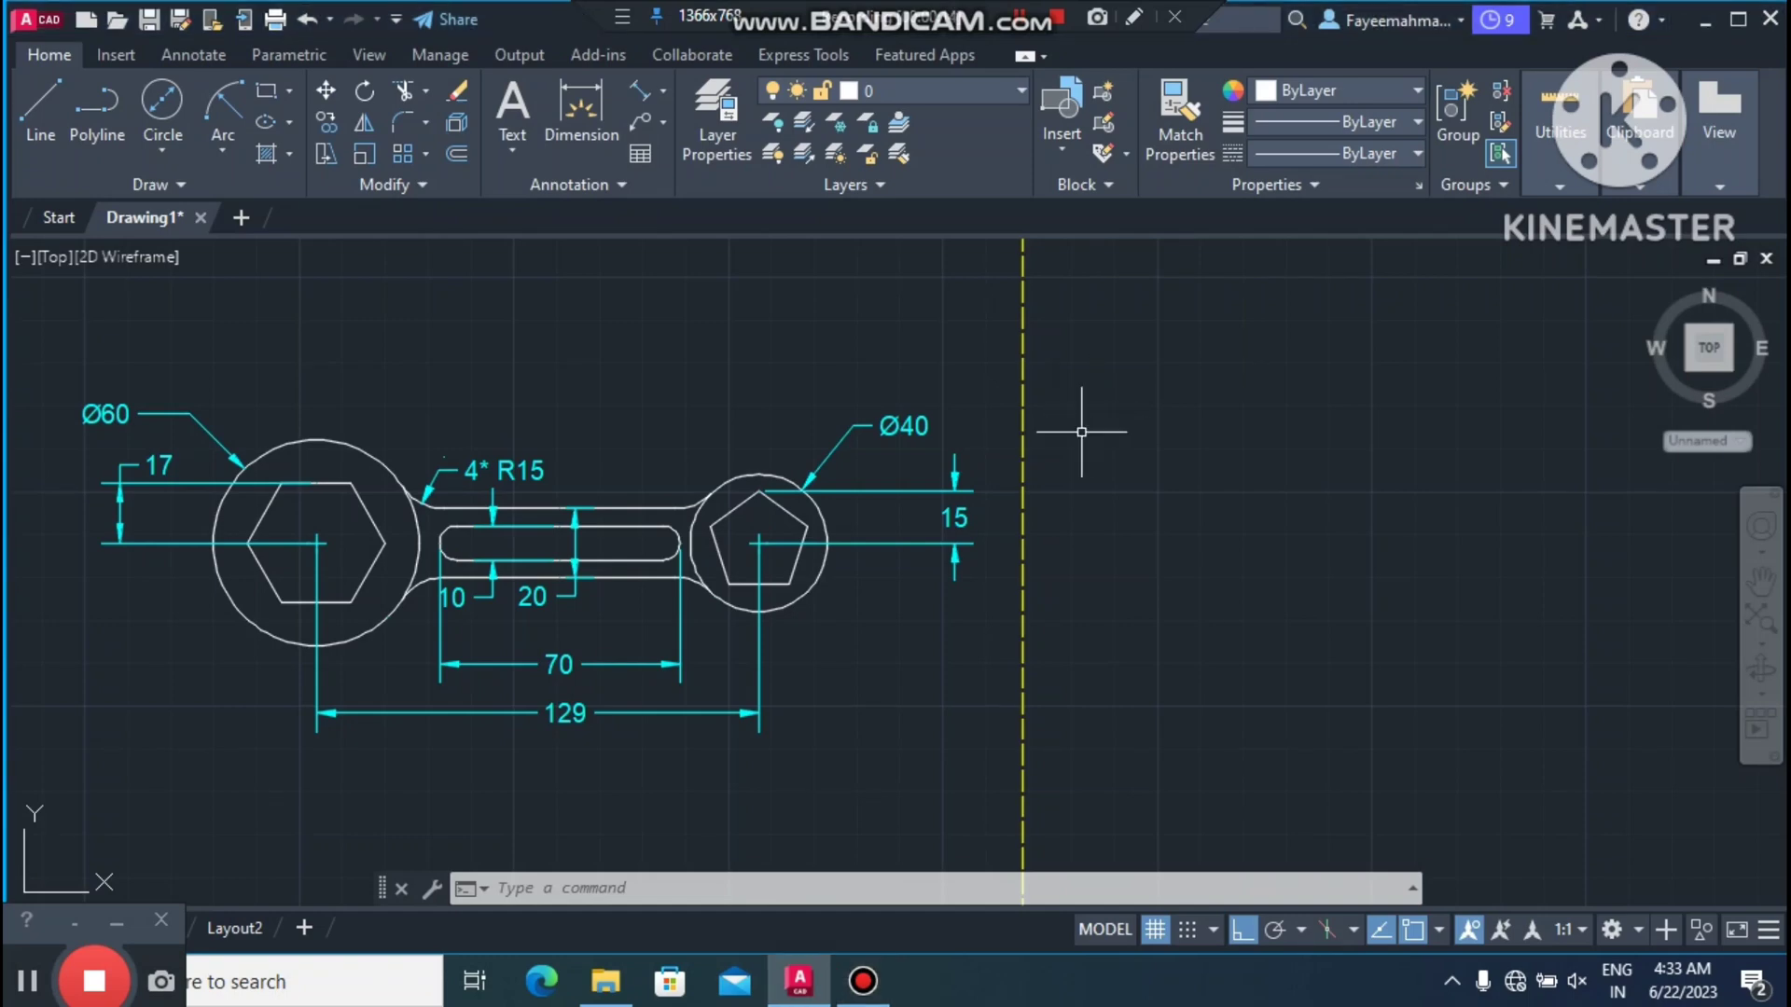
text(po)
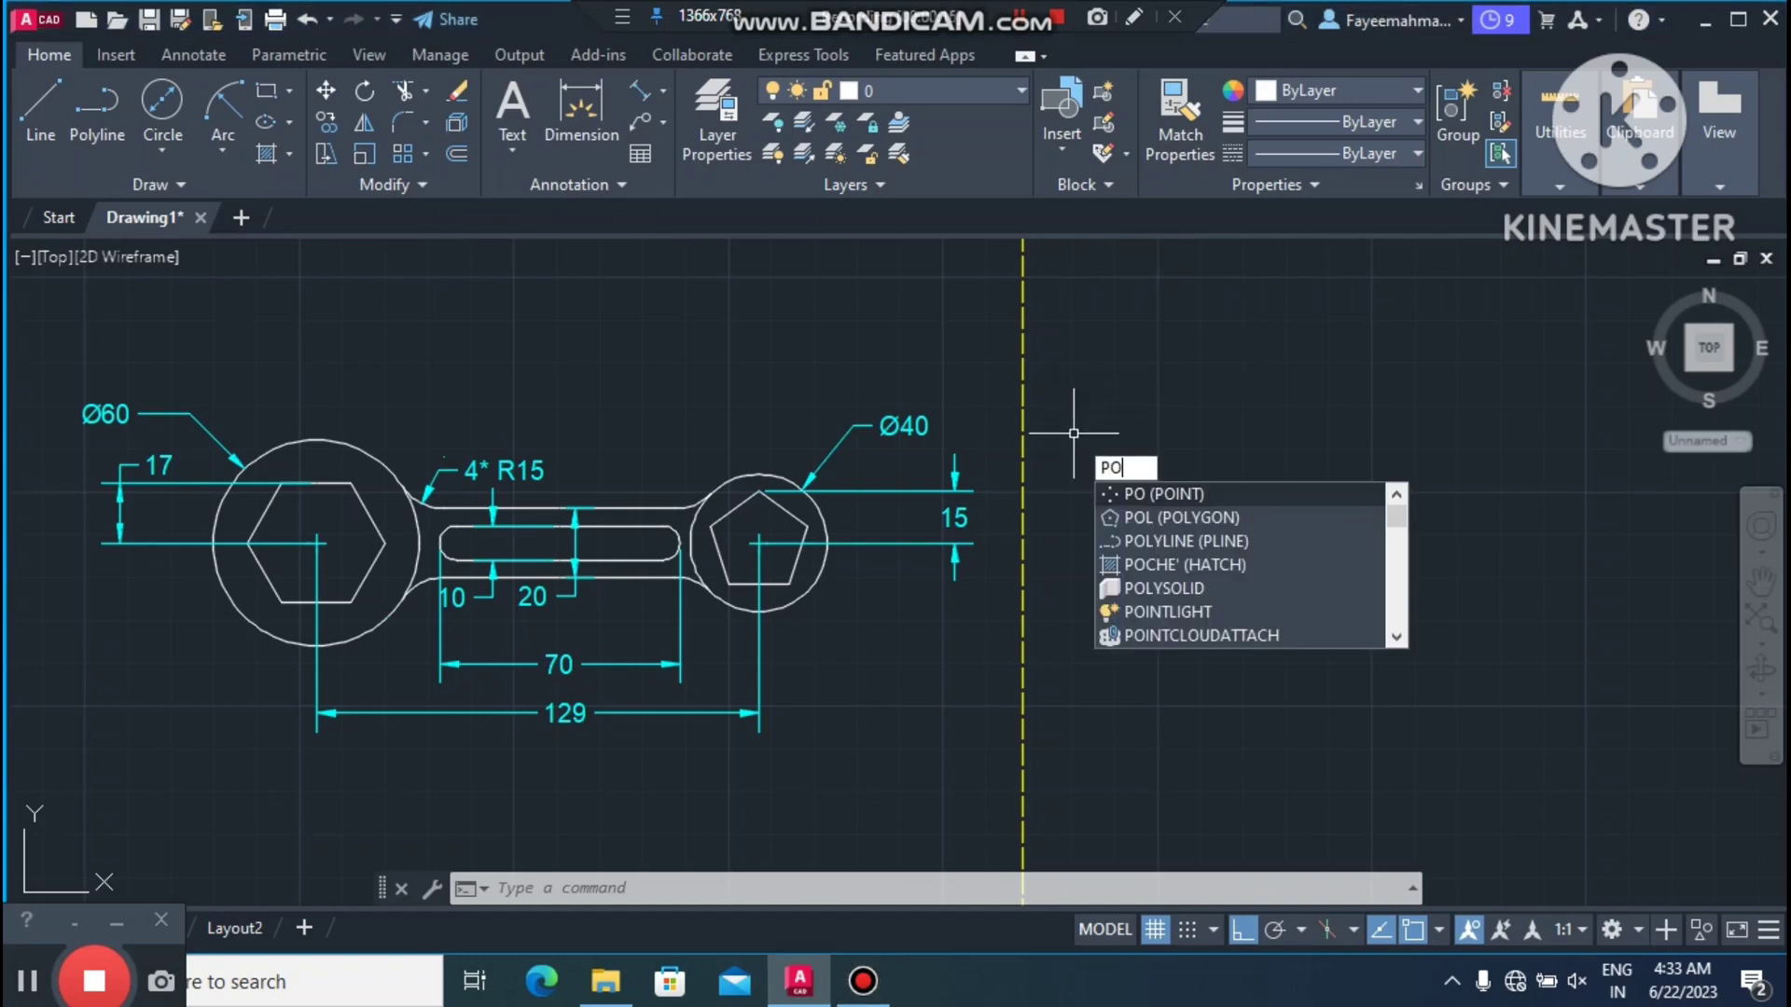
click(1139, 518)
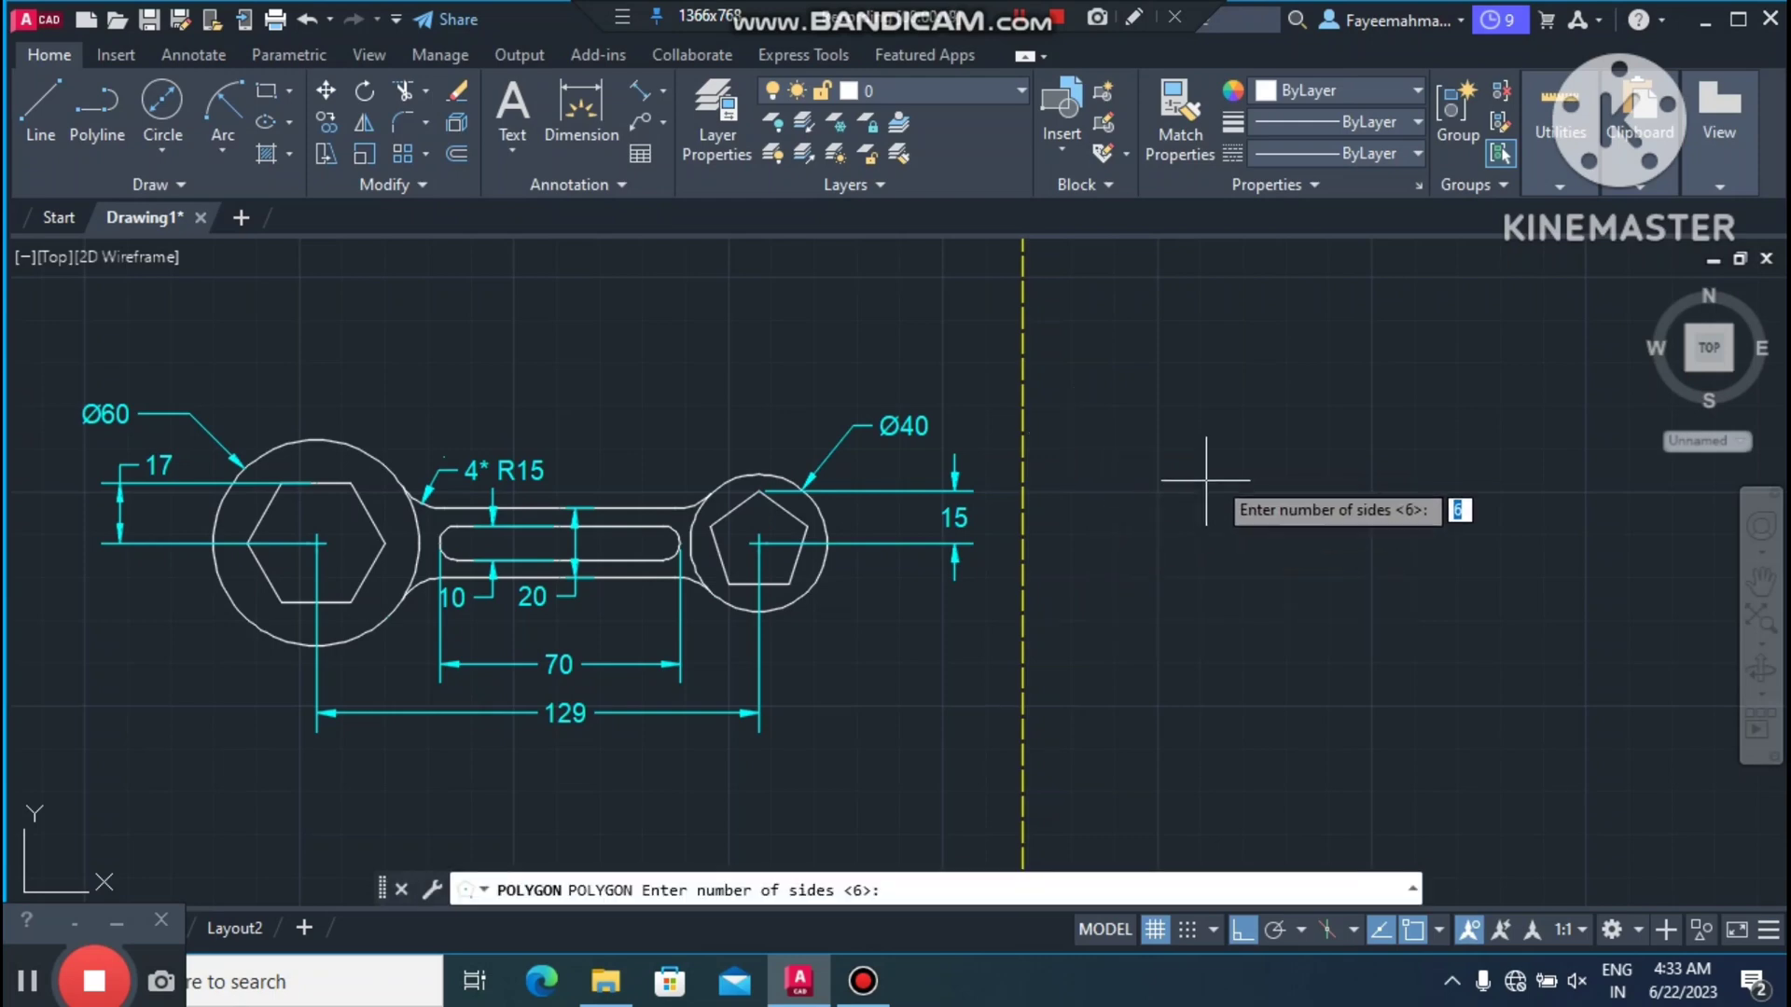
key(Return)
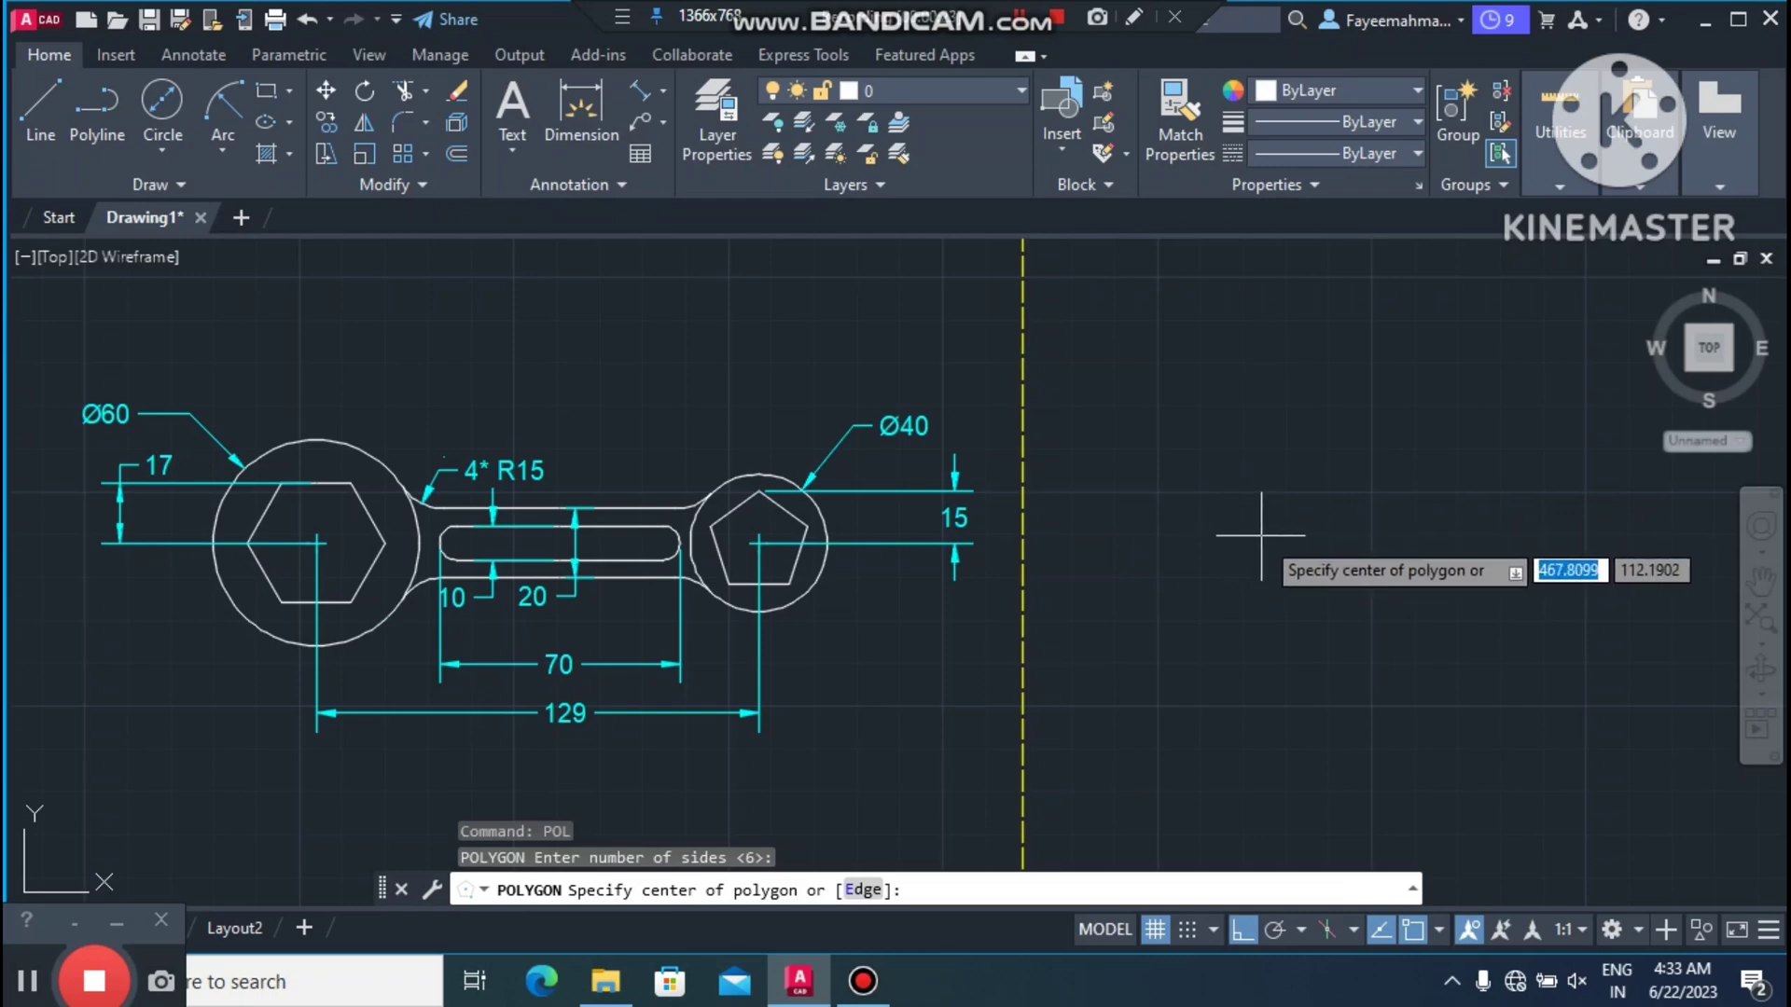
click(1292, 535)
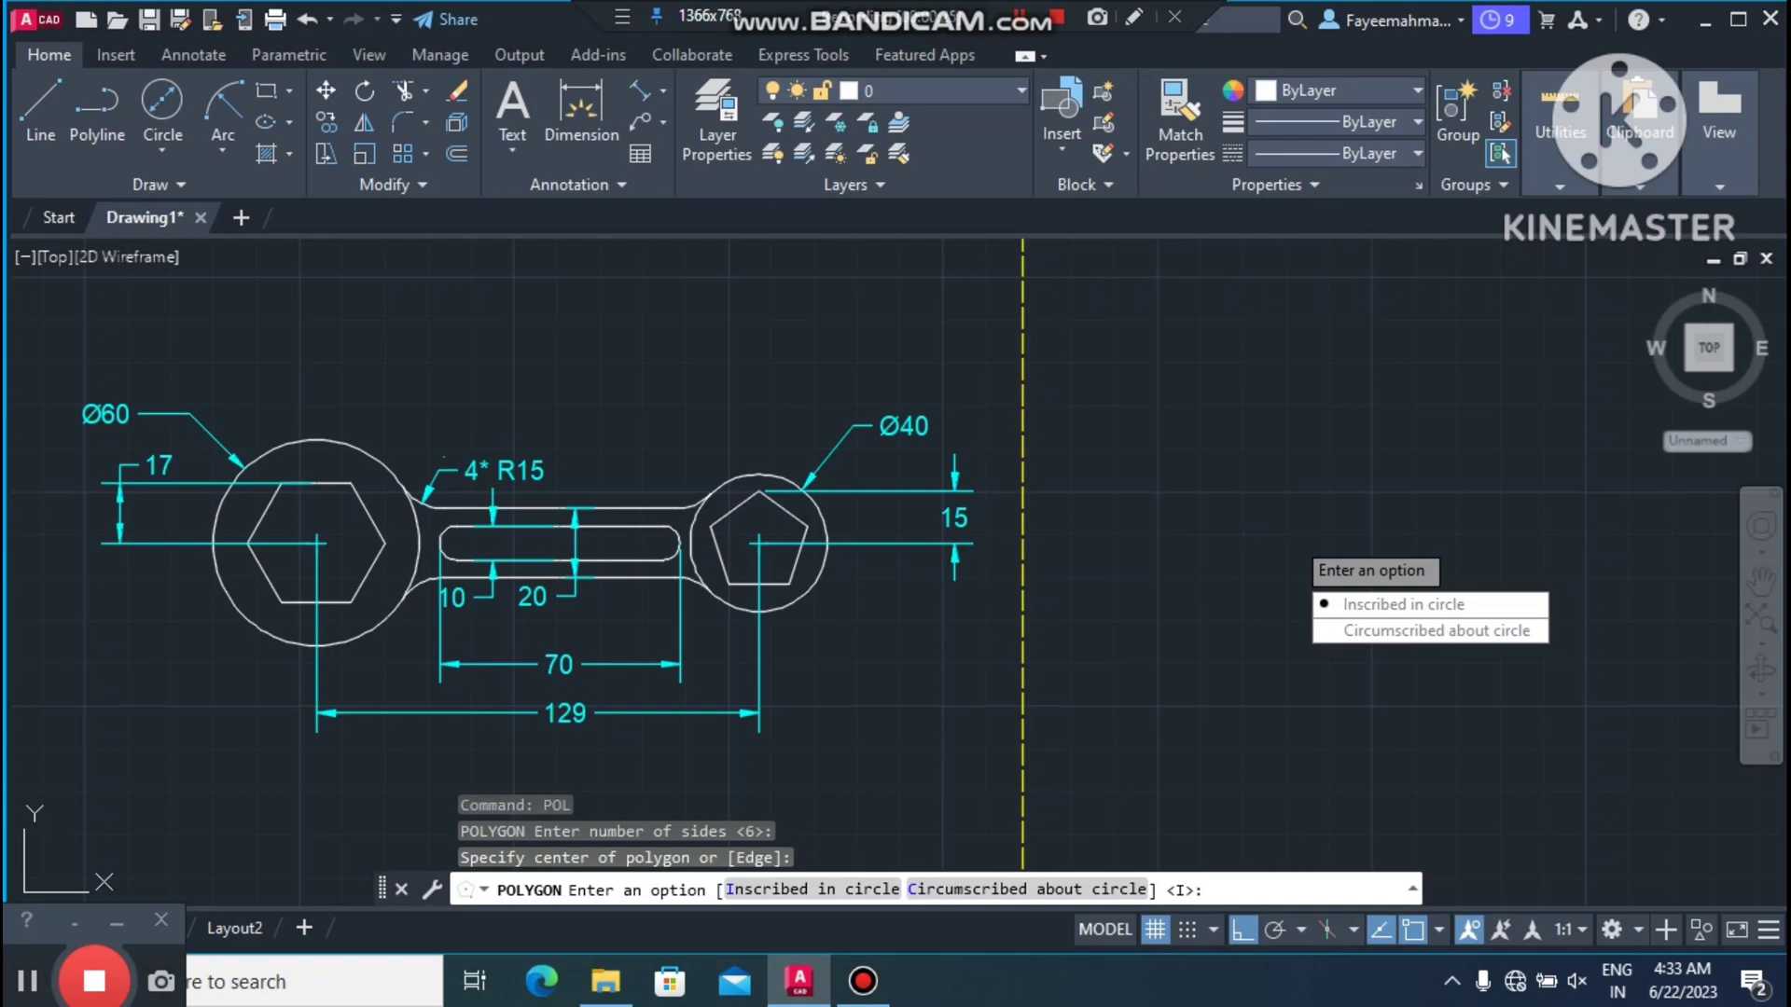
click(1403, 604)
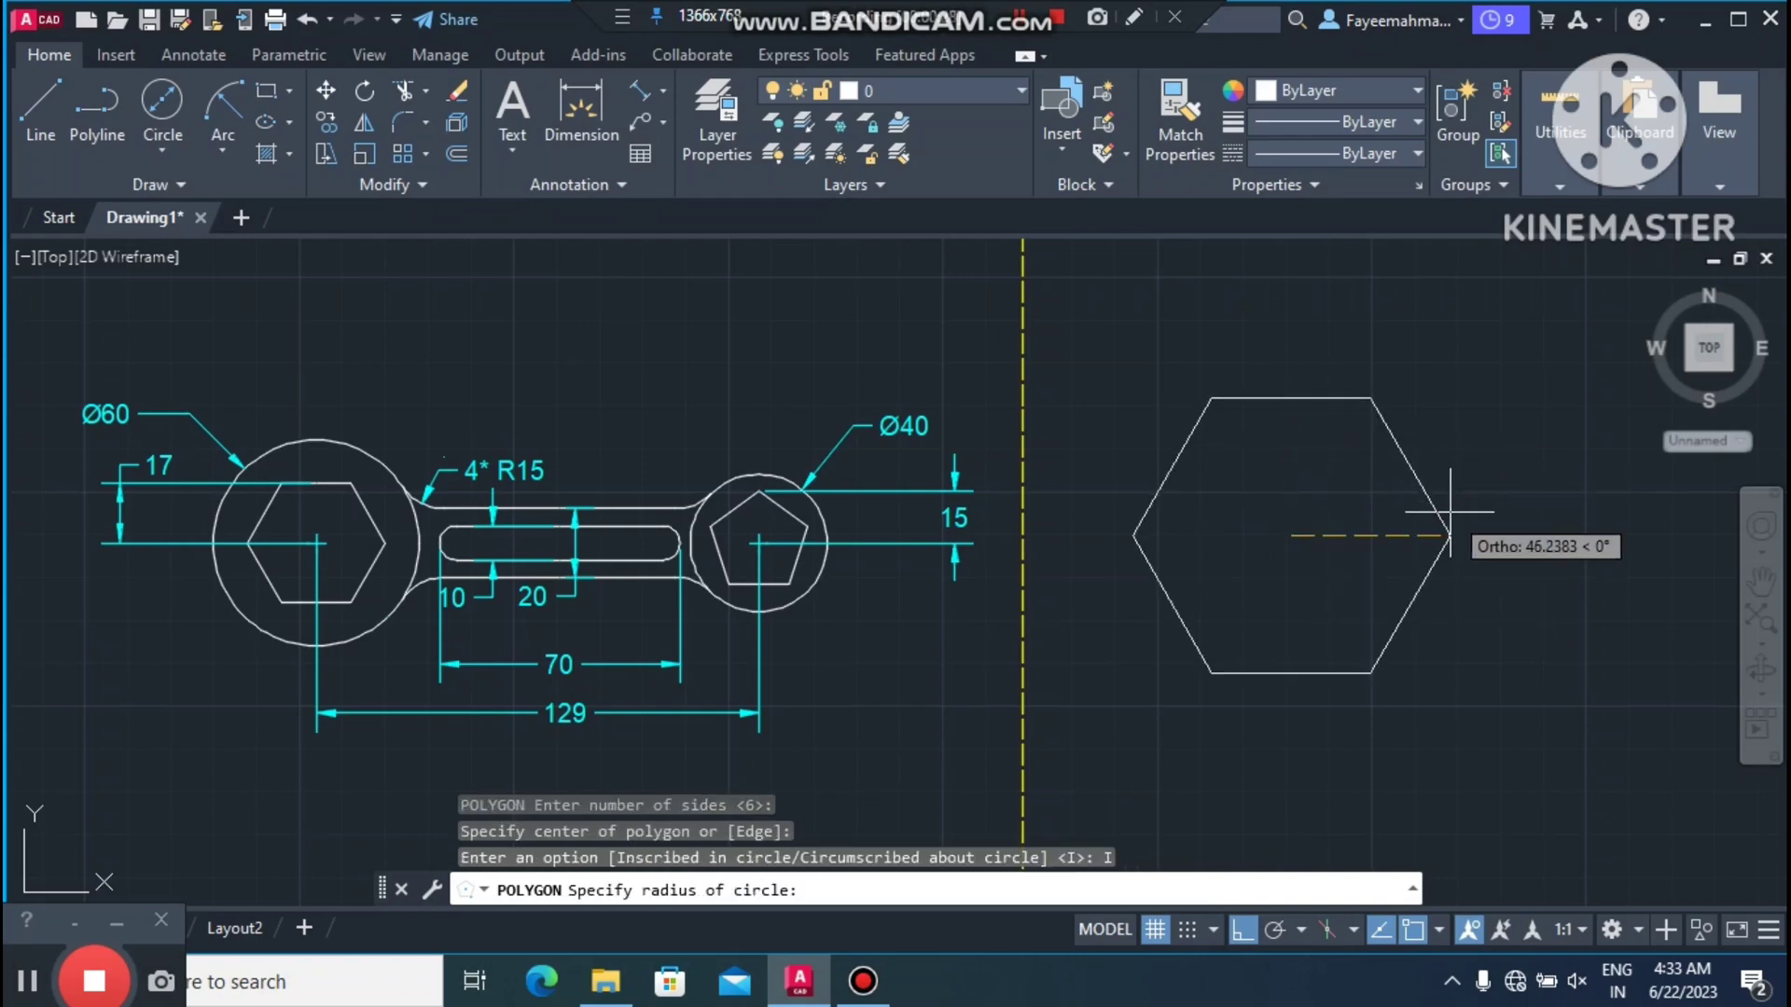
text(20)
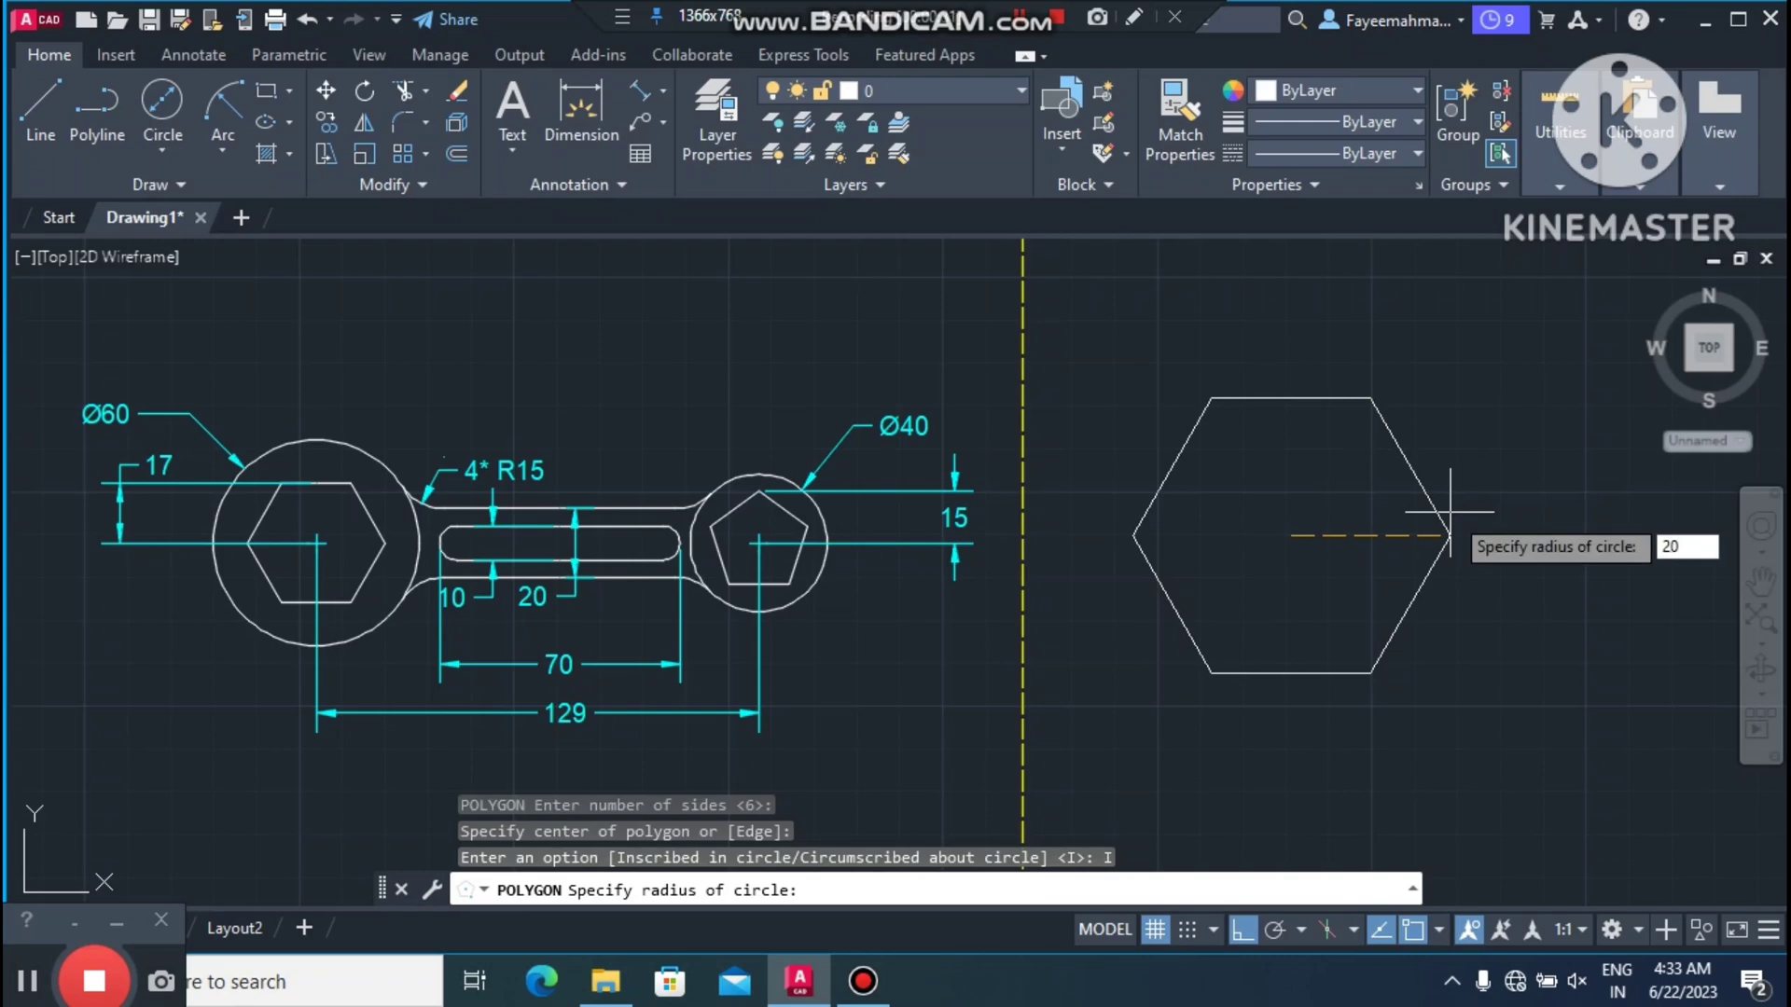
key(Return)
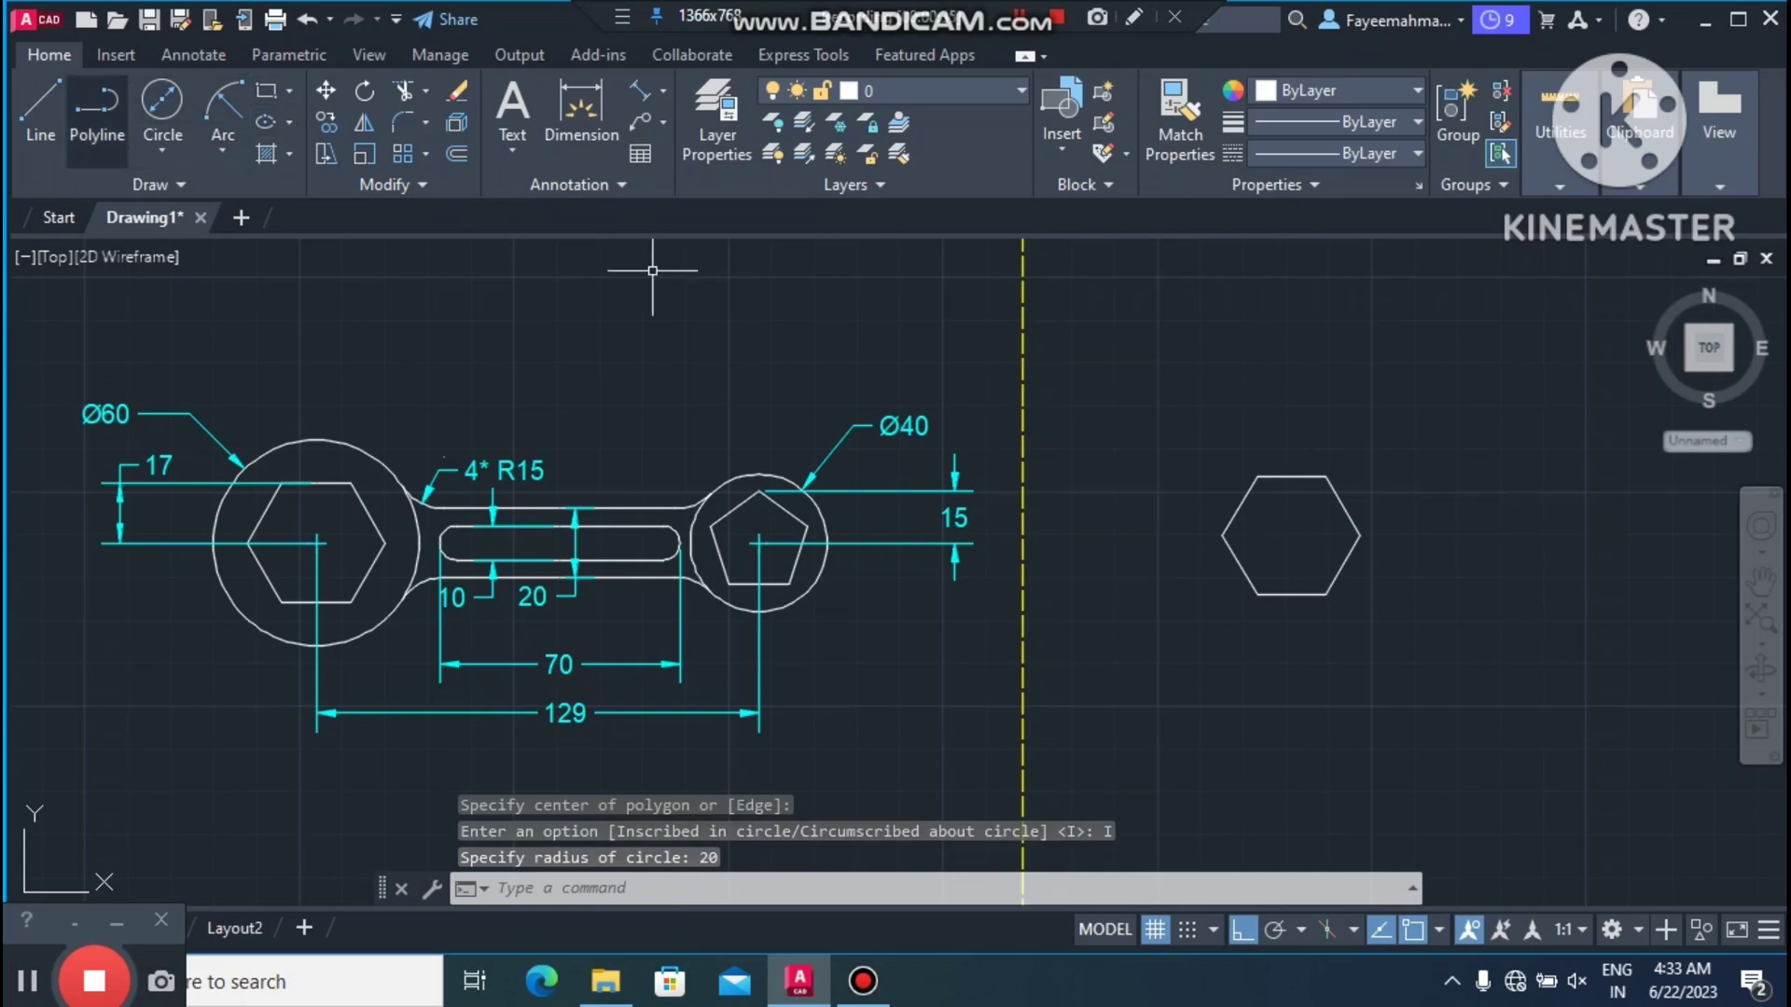
Step: Draw a circle of diameter 60 centred on the new hexagon
click(163, 101)
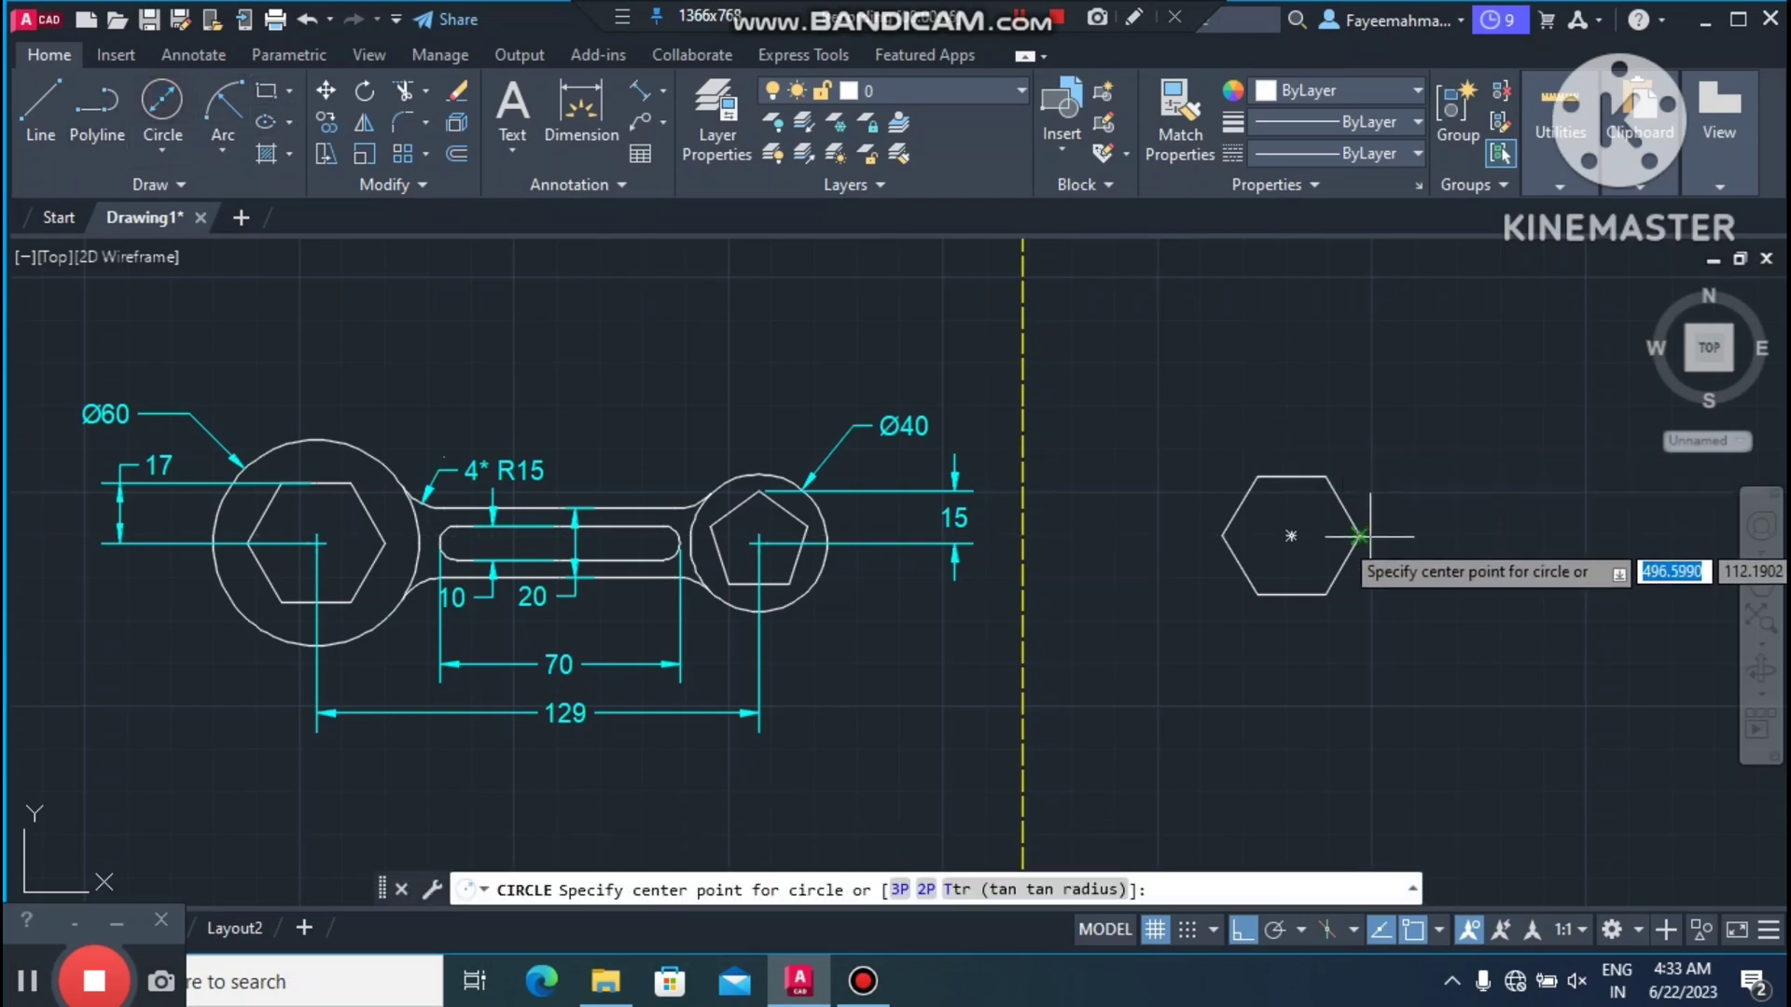
click(1290, 536)
text(d)
key(Return)
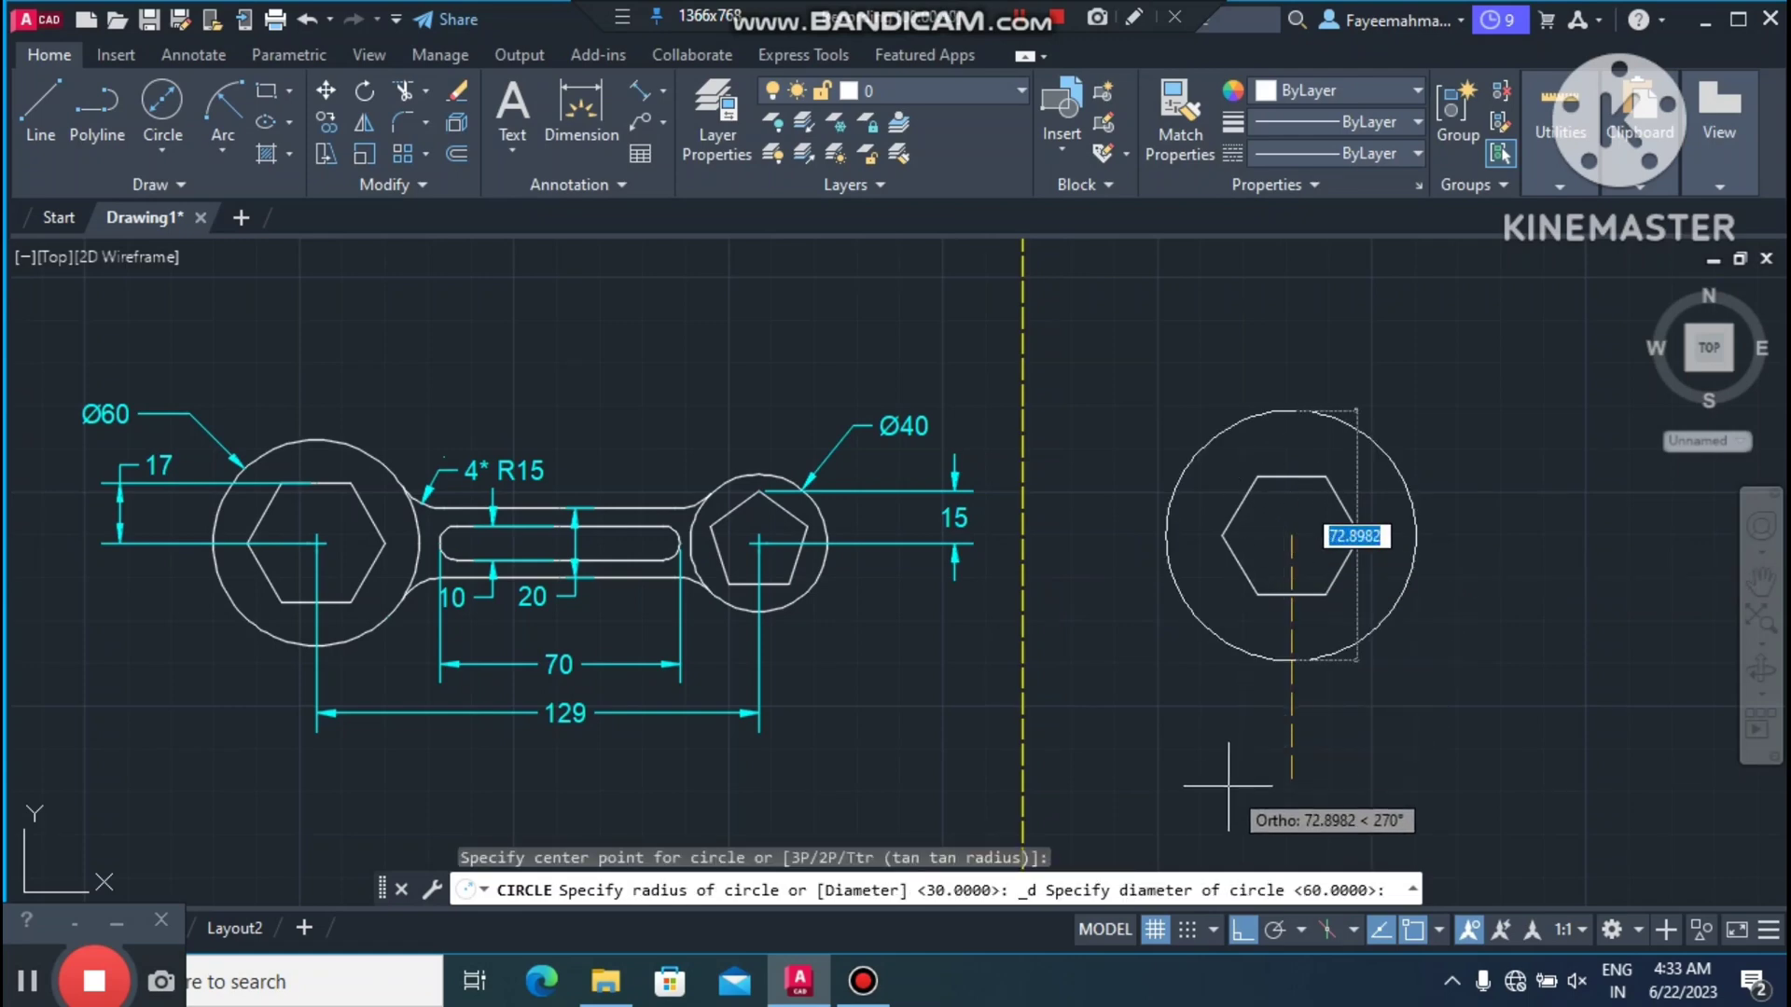
text(60)
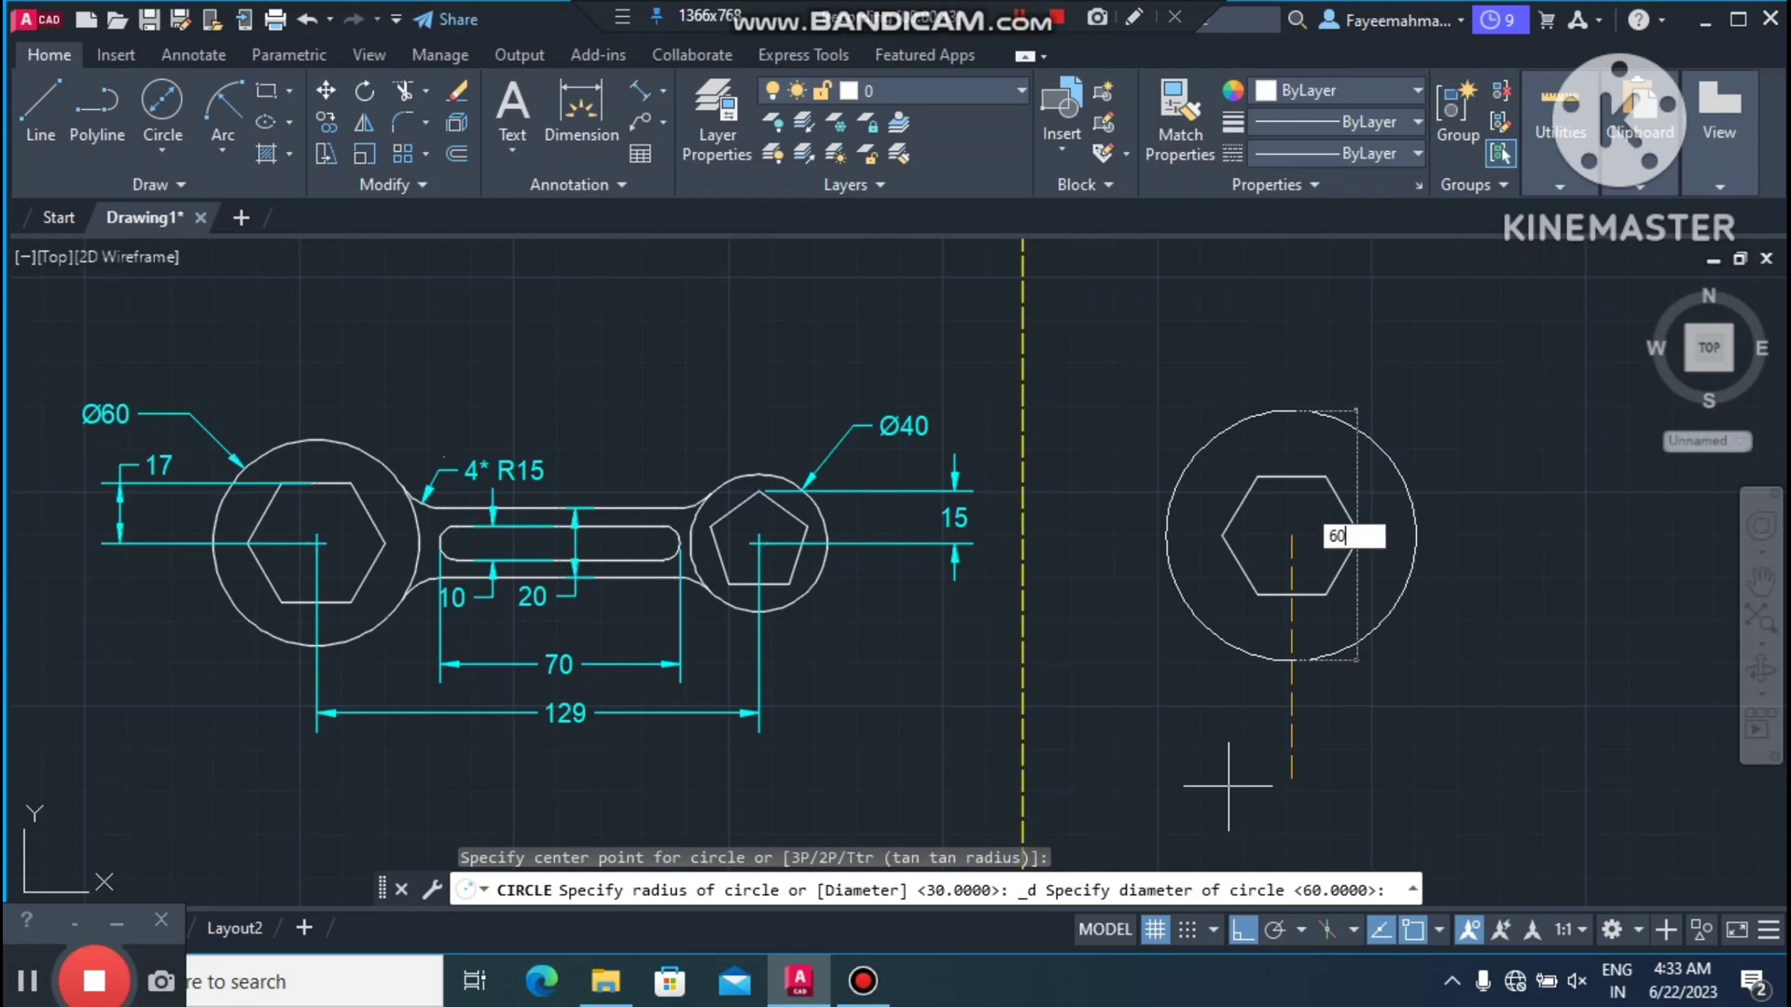
key(Return)
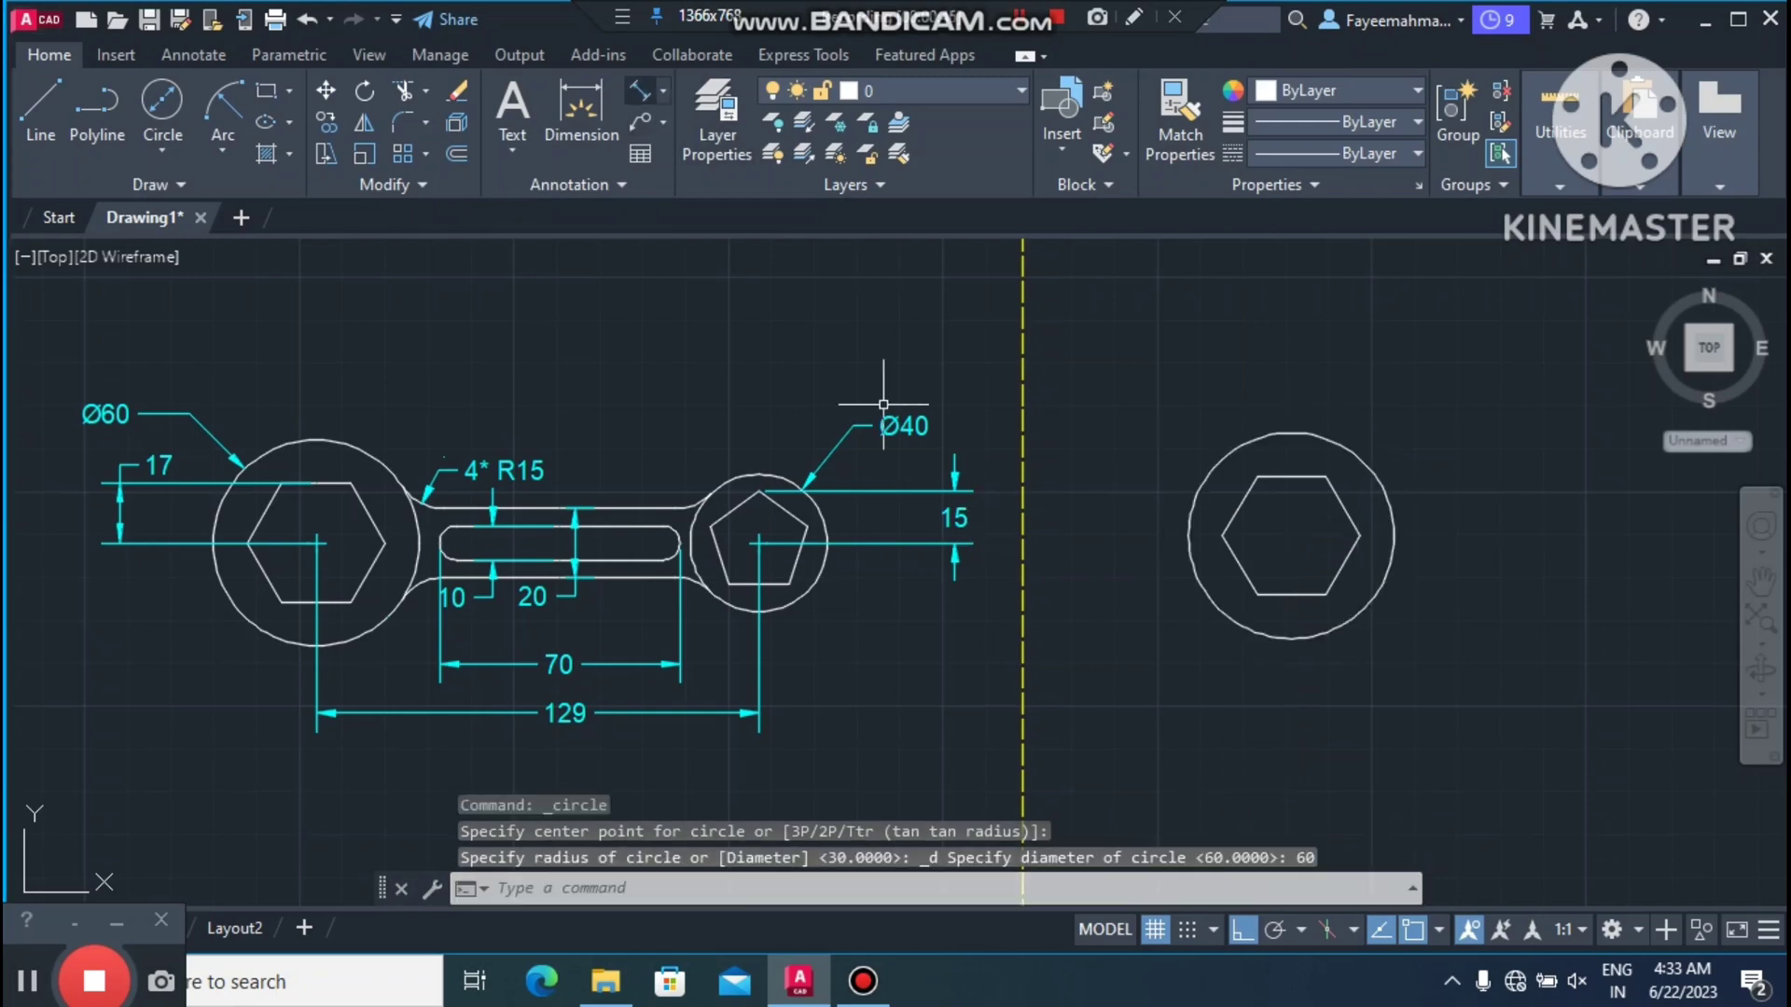
click(640, 91)
click(1291, 536)
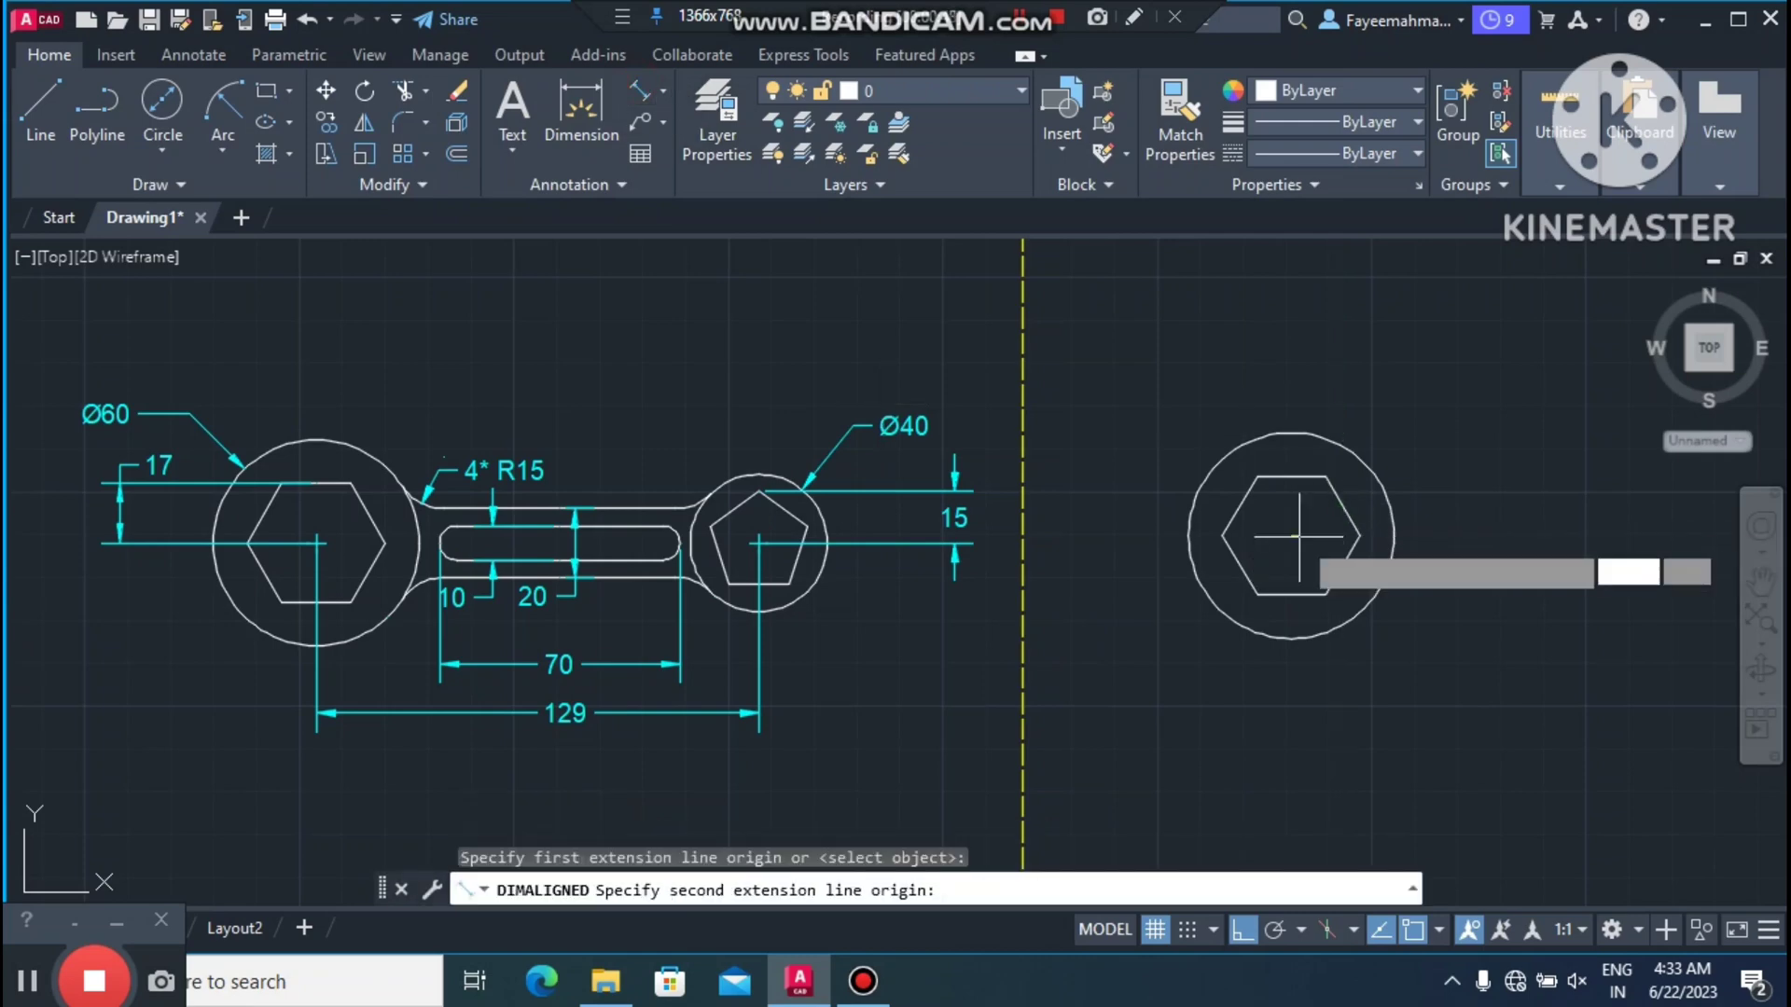
click(1291, 478)
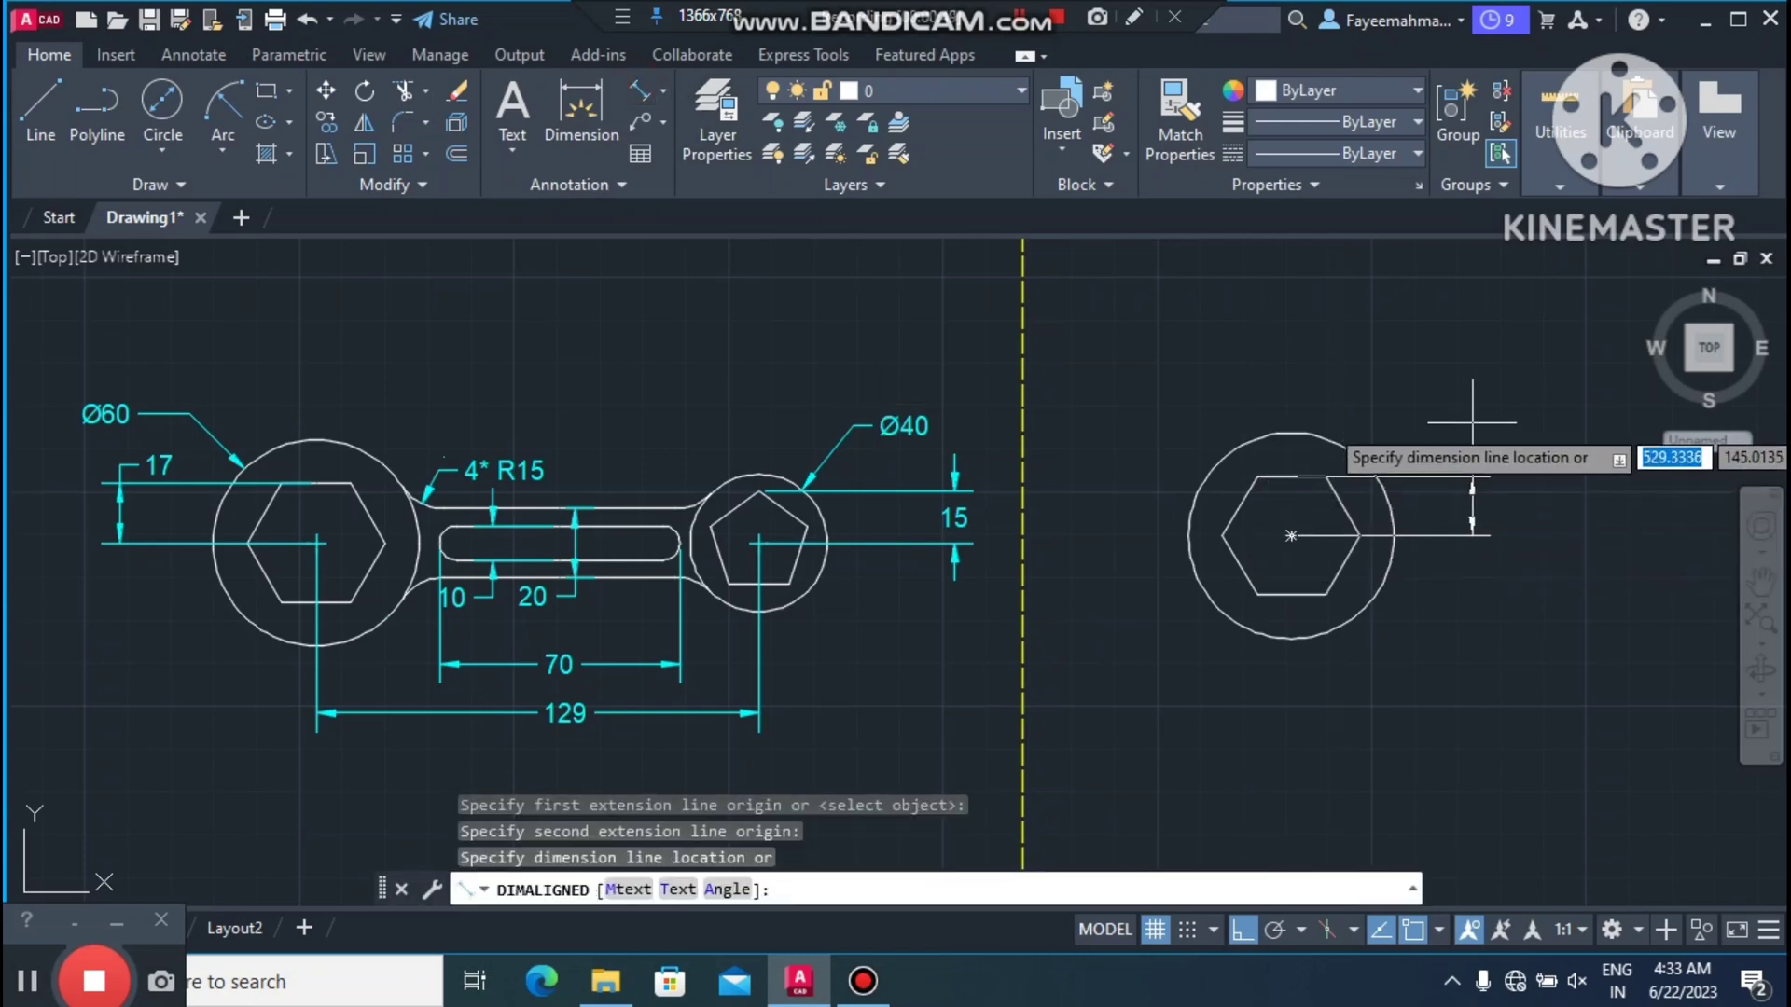
key(Escape)
key(Escape)
key(Escape)
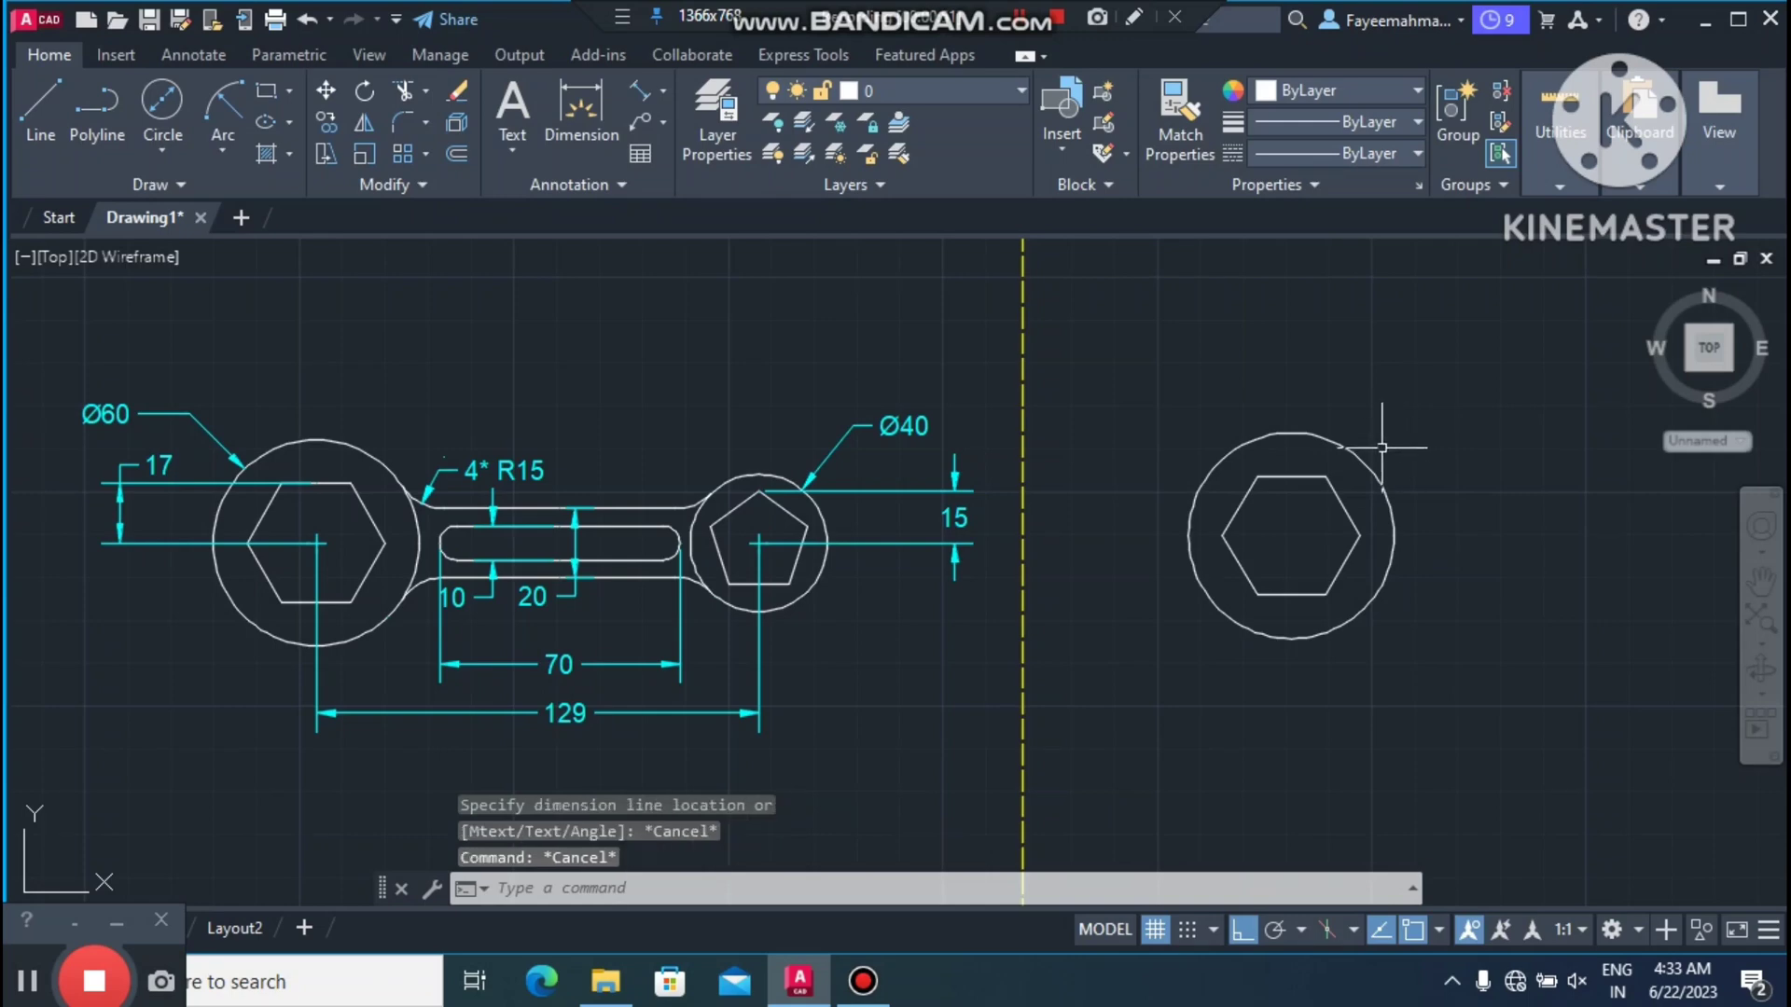
Step: Draw a horizontal line 129 long from the centre of the hexagon, extending away from the reference drawing
scroll(1371, 438, down, 2)
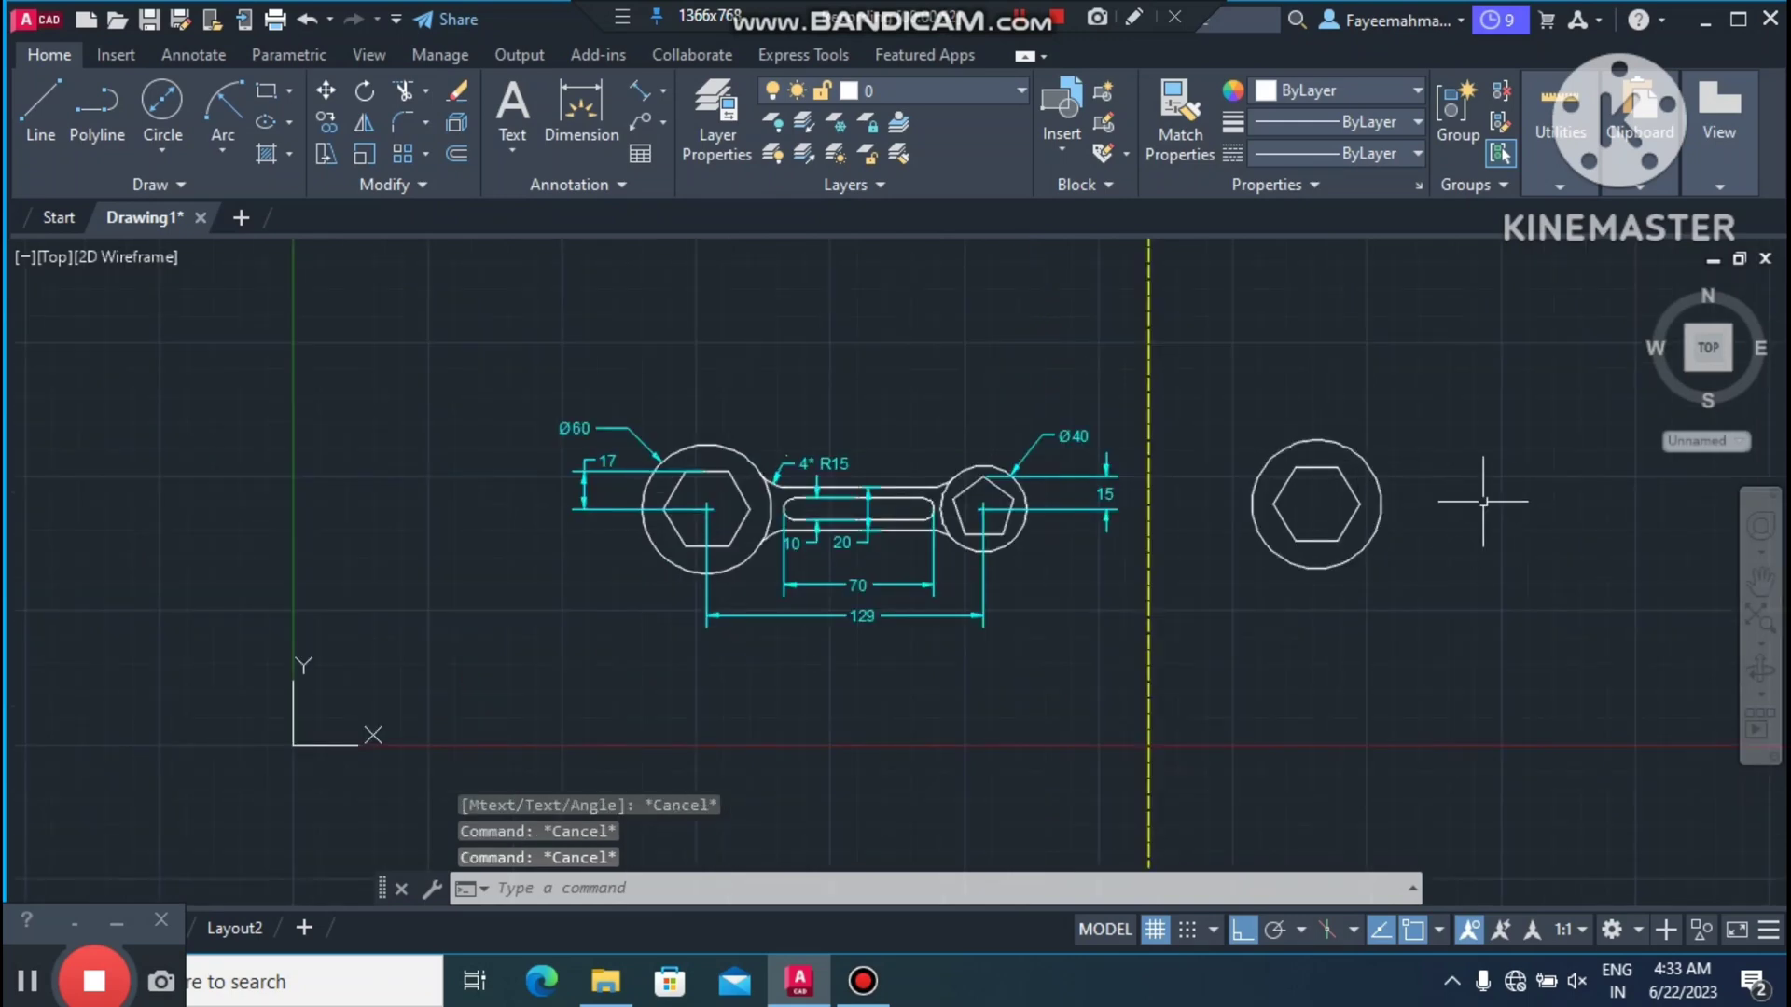
scroll(1600, 532, up, 2)
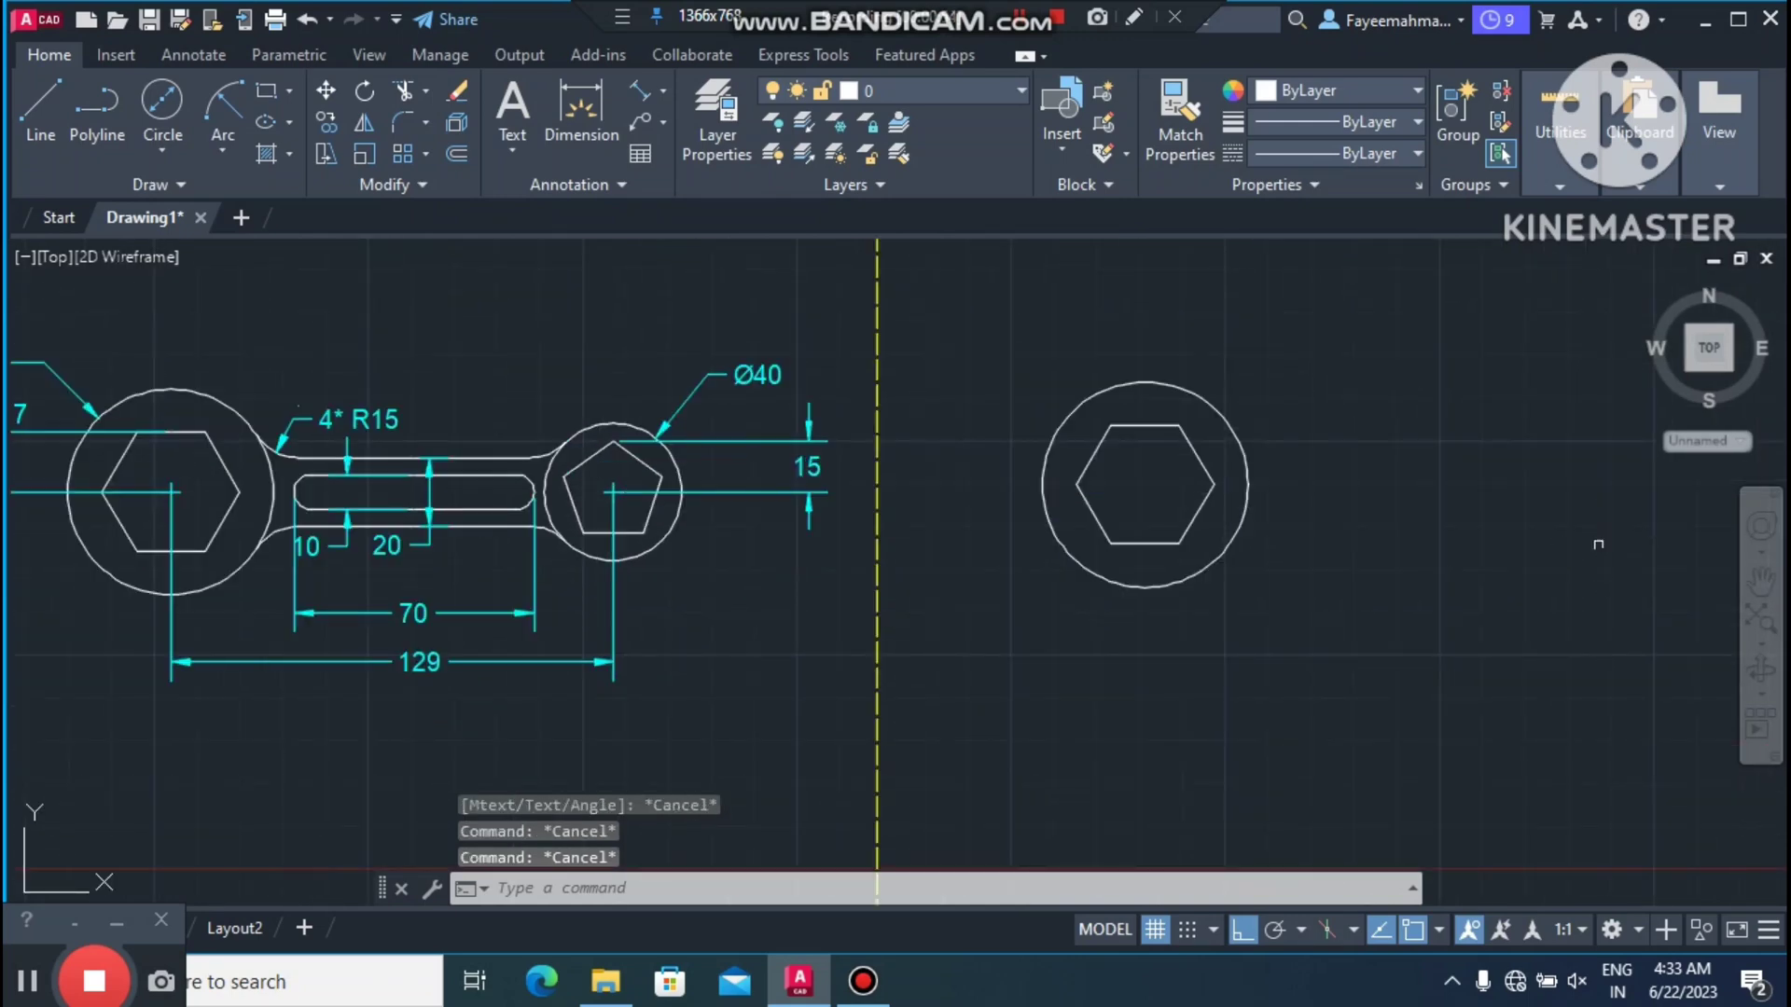
scroll(1436, 361, up, 2)
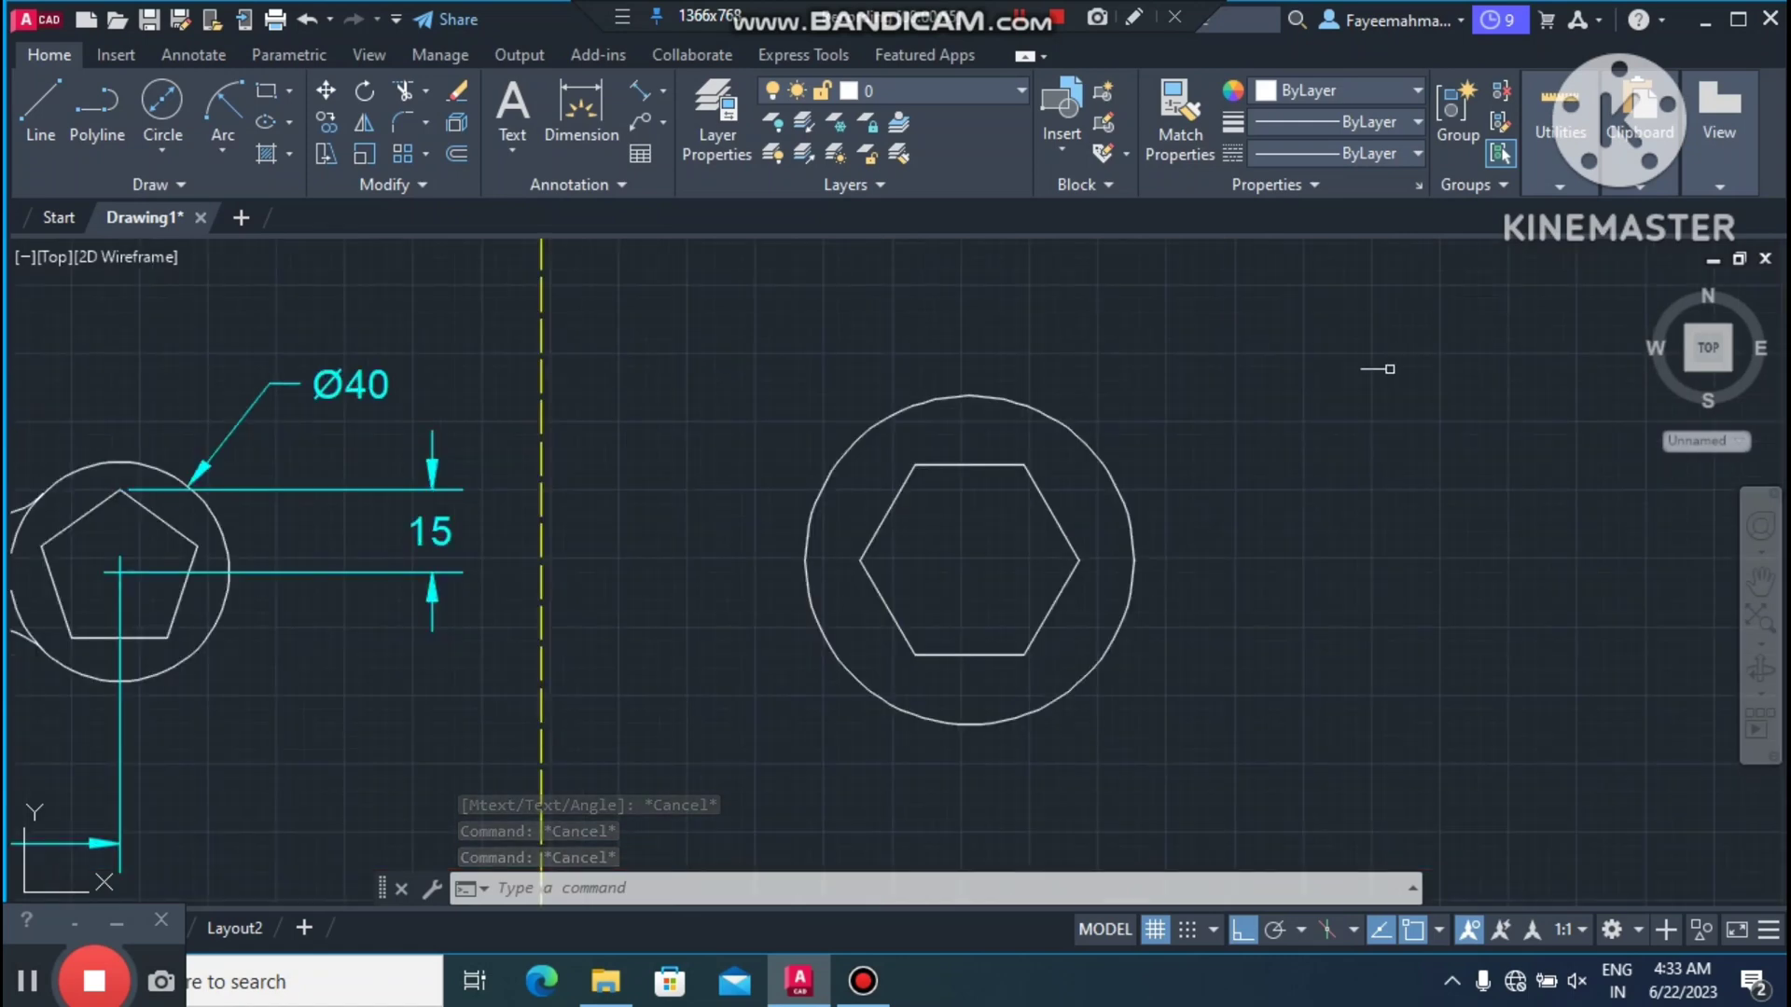
click(40, 108)
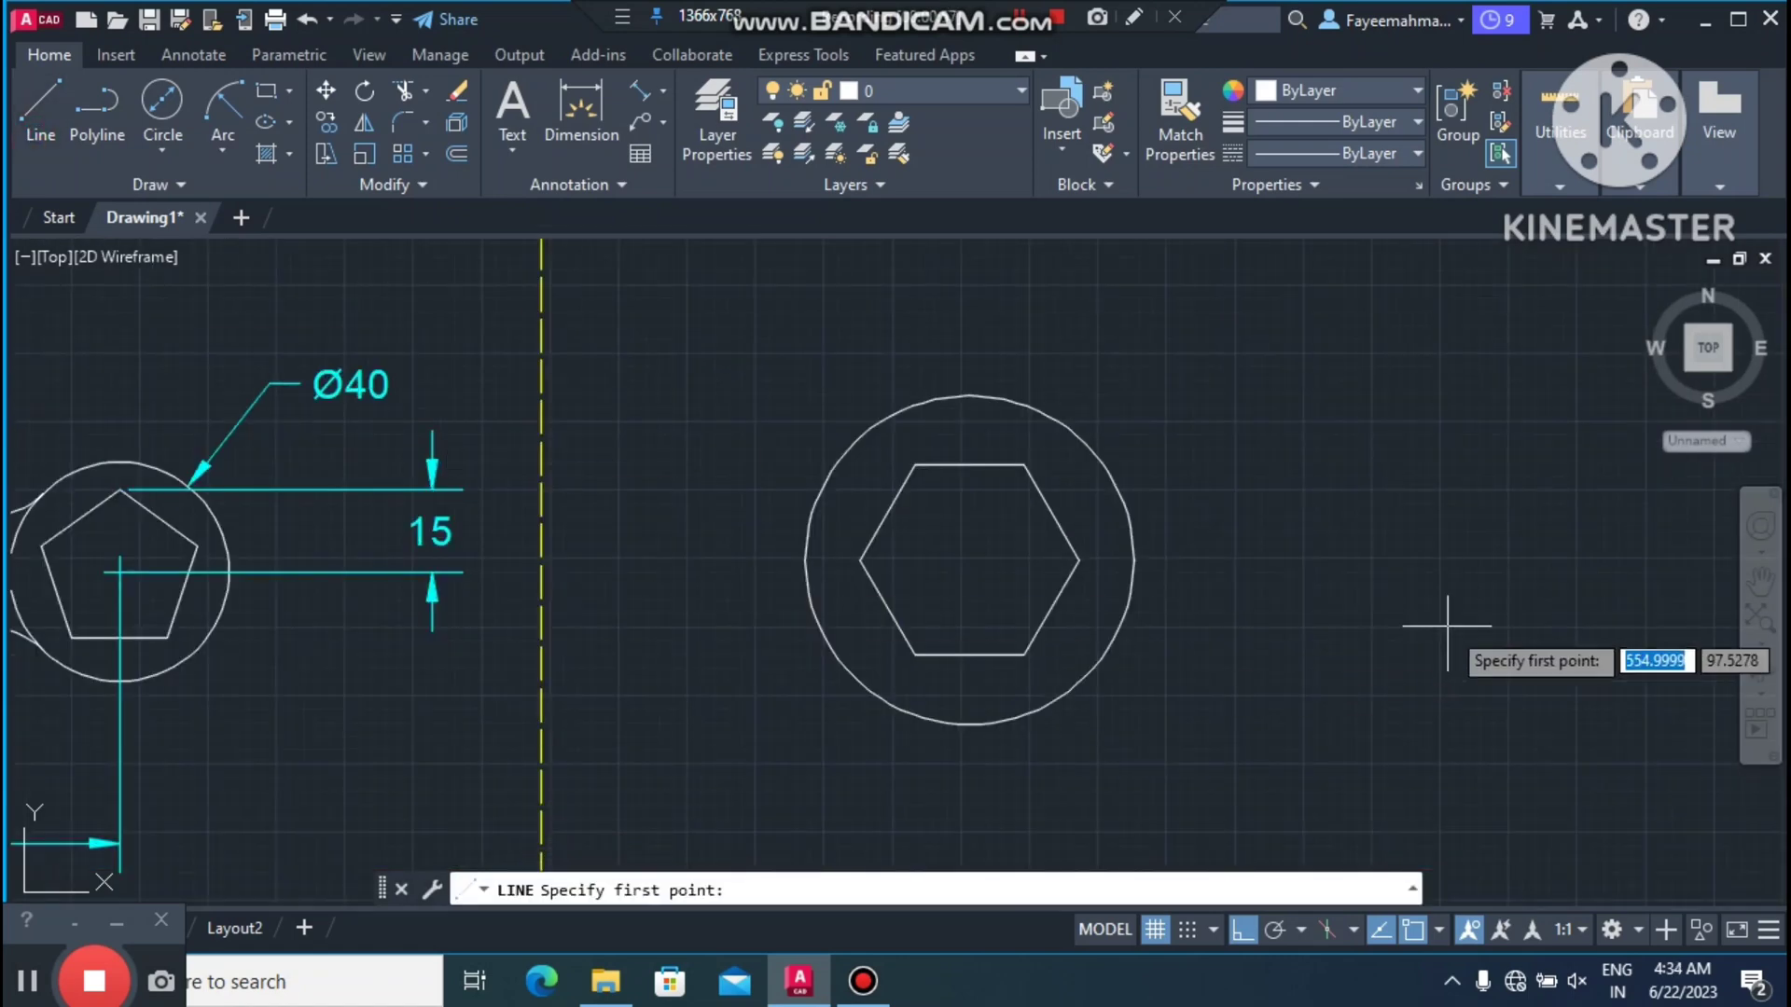
click(970, 561)
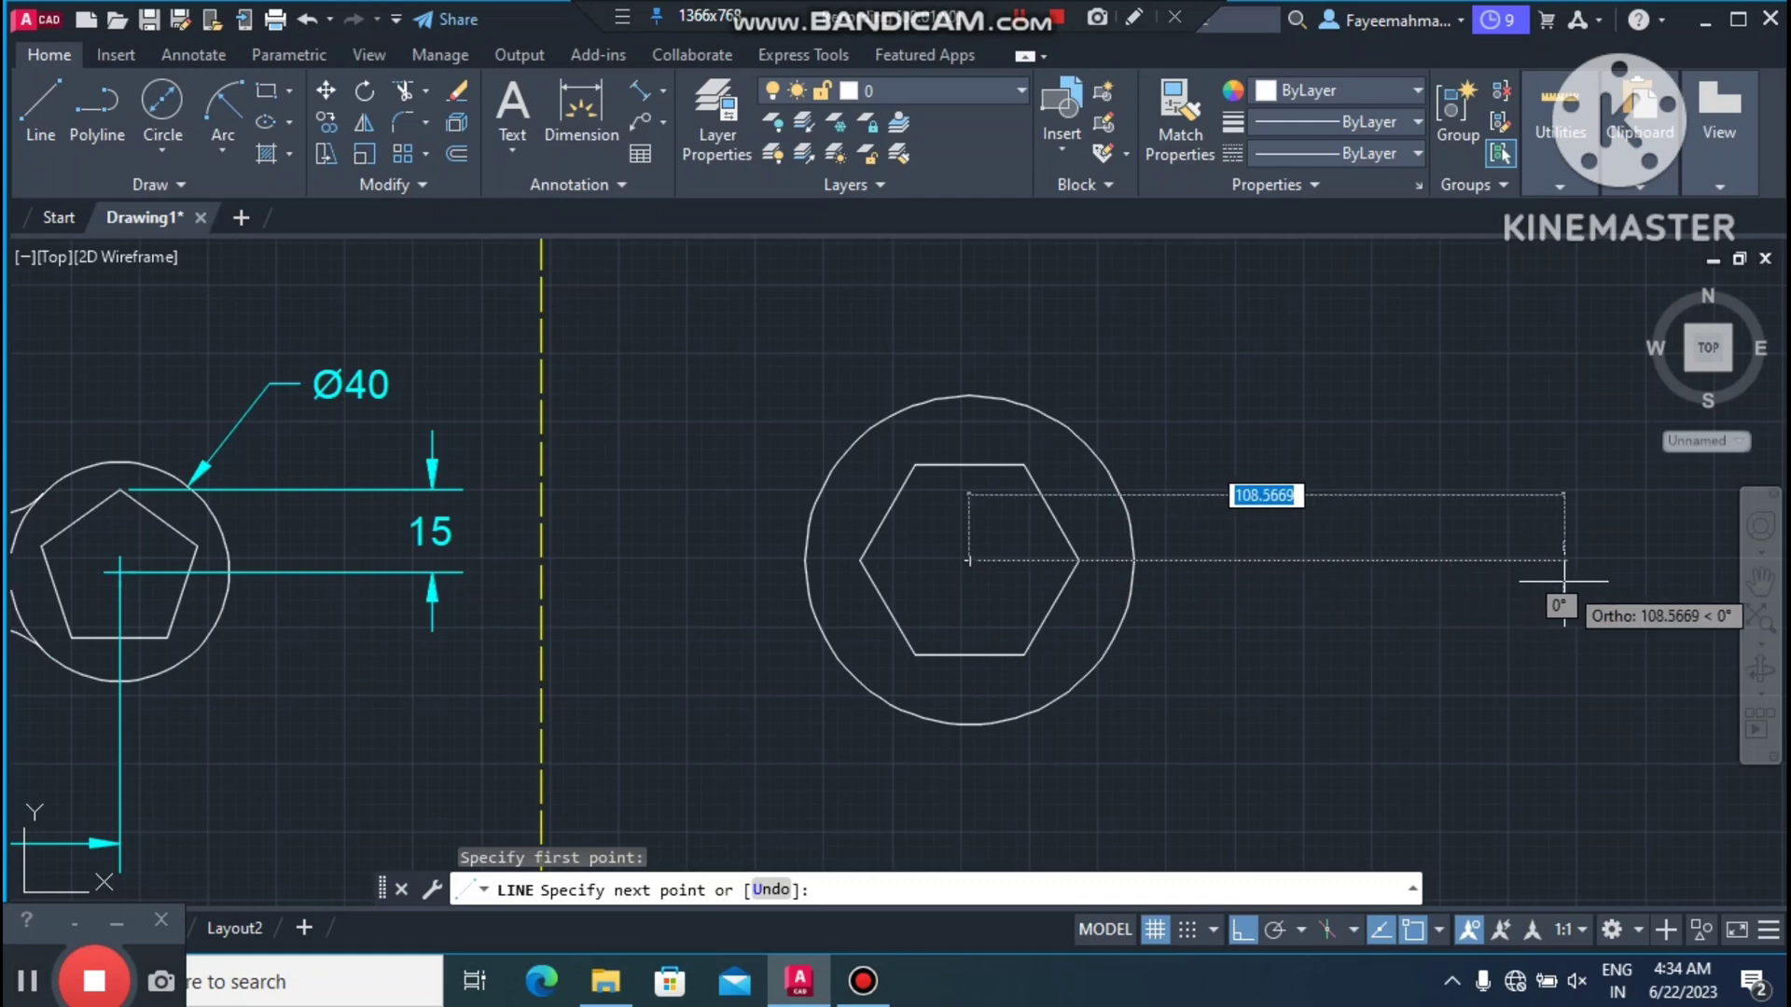
text(129)
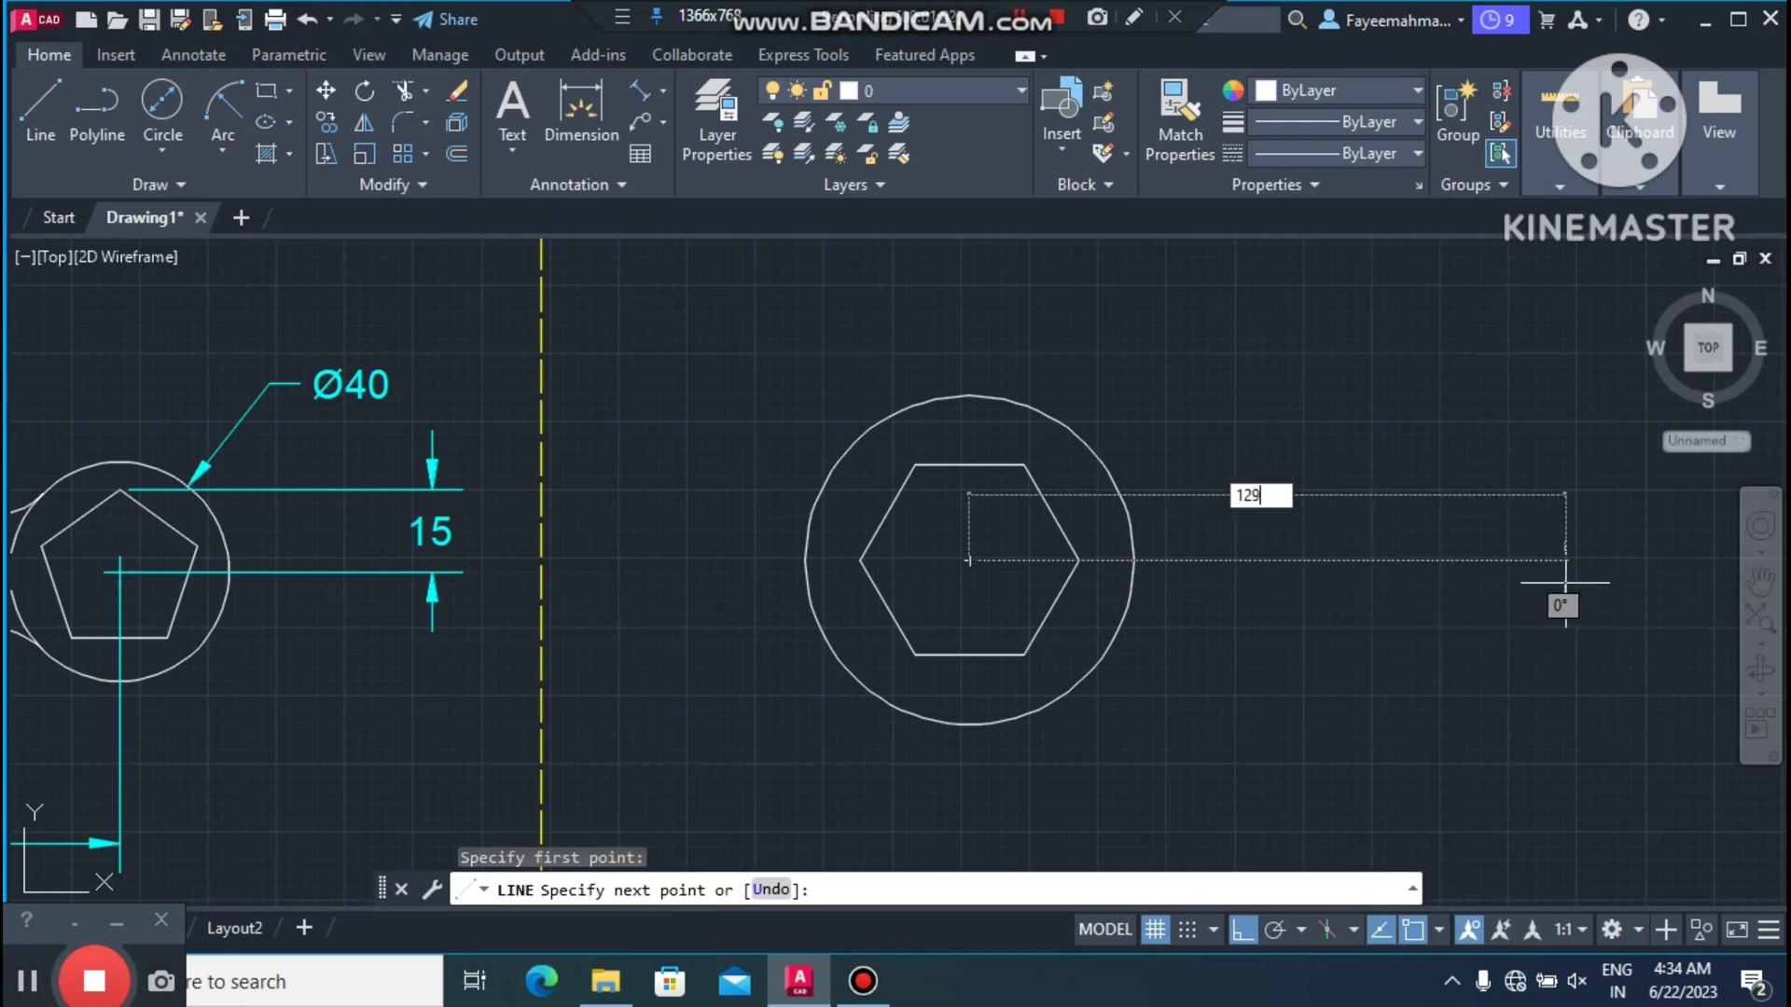
key(Return)
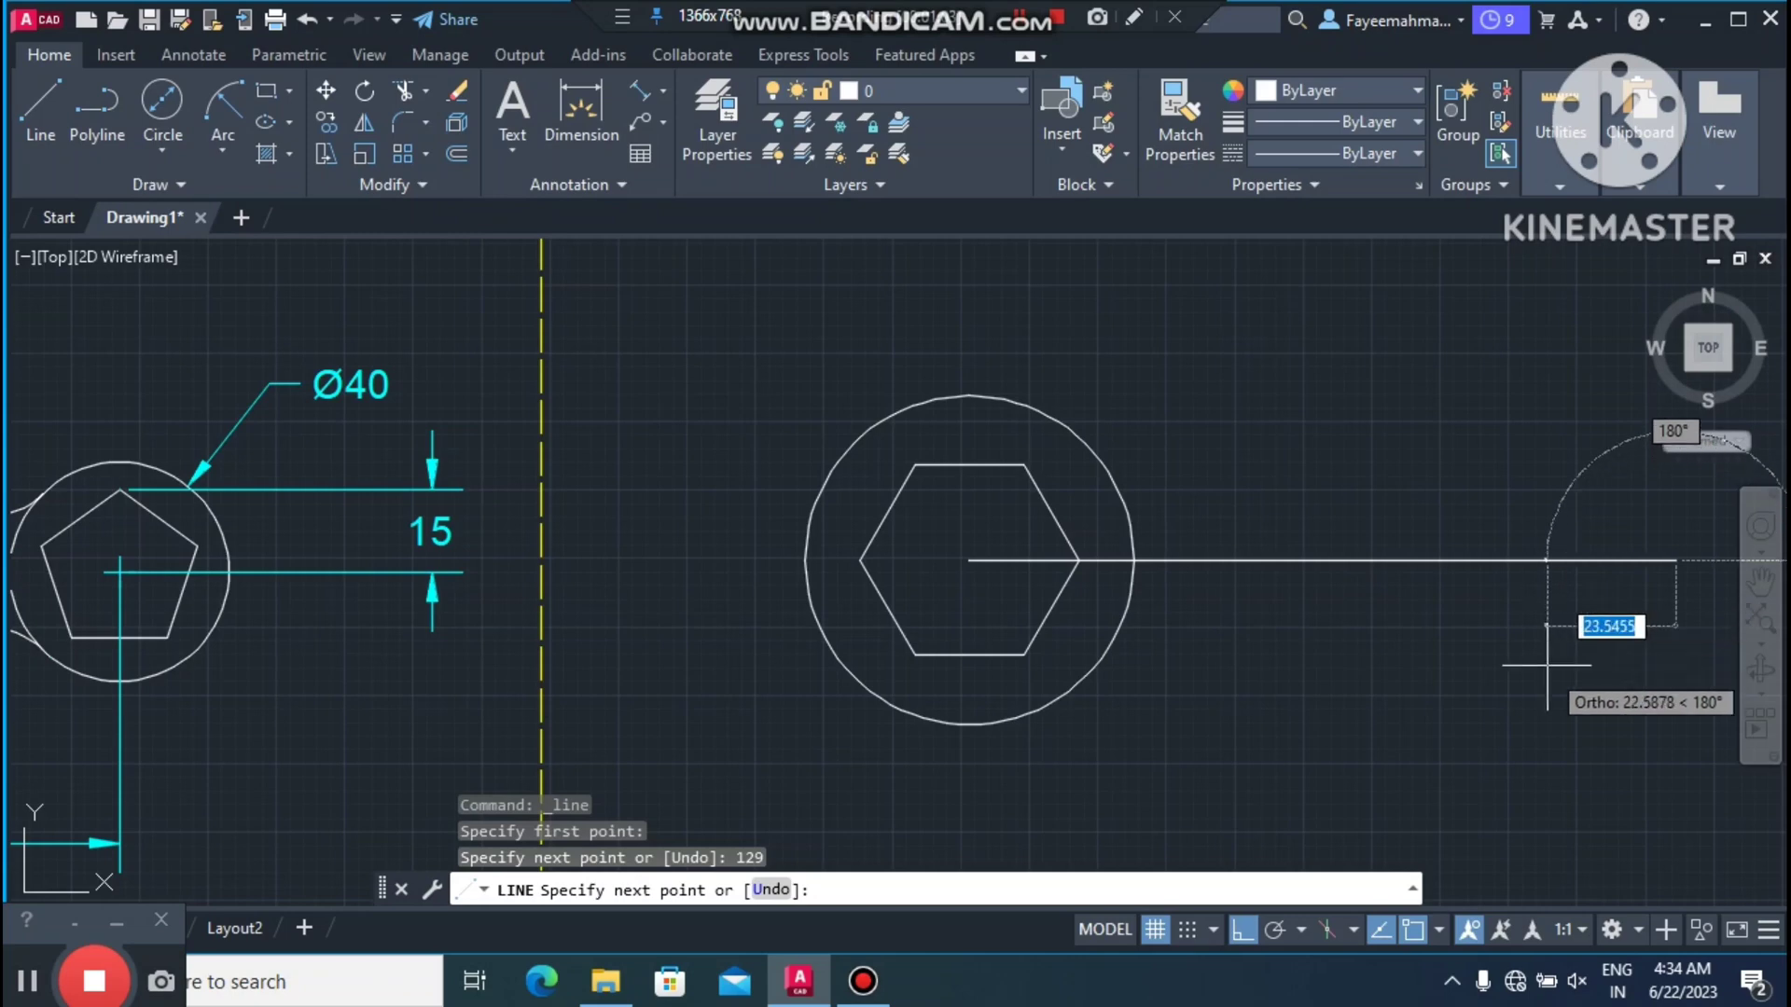
key(Escape)
Step: Draw a five-sided polygon inscribed in a circle of radius 15, centred on the free end of the 129 line and pointing up
scroll(1169, 446, down, 2)
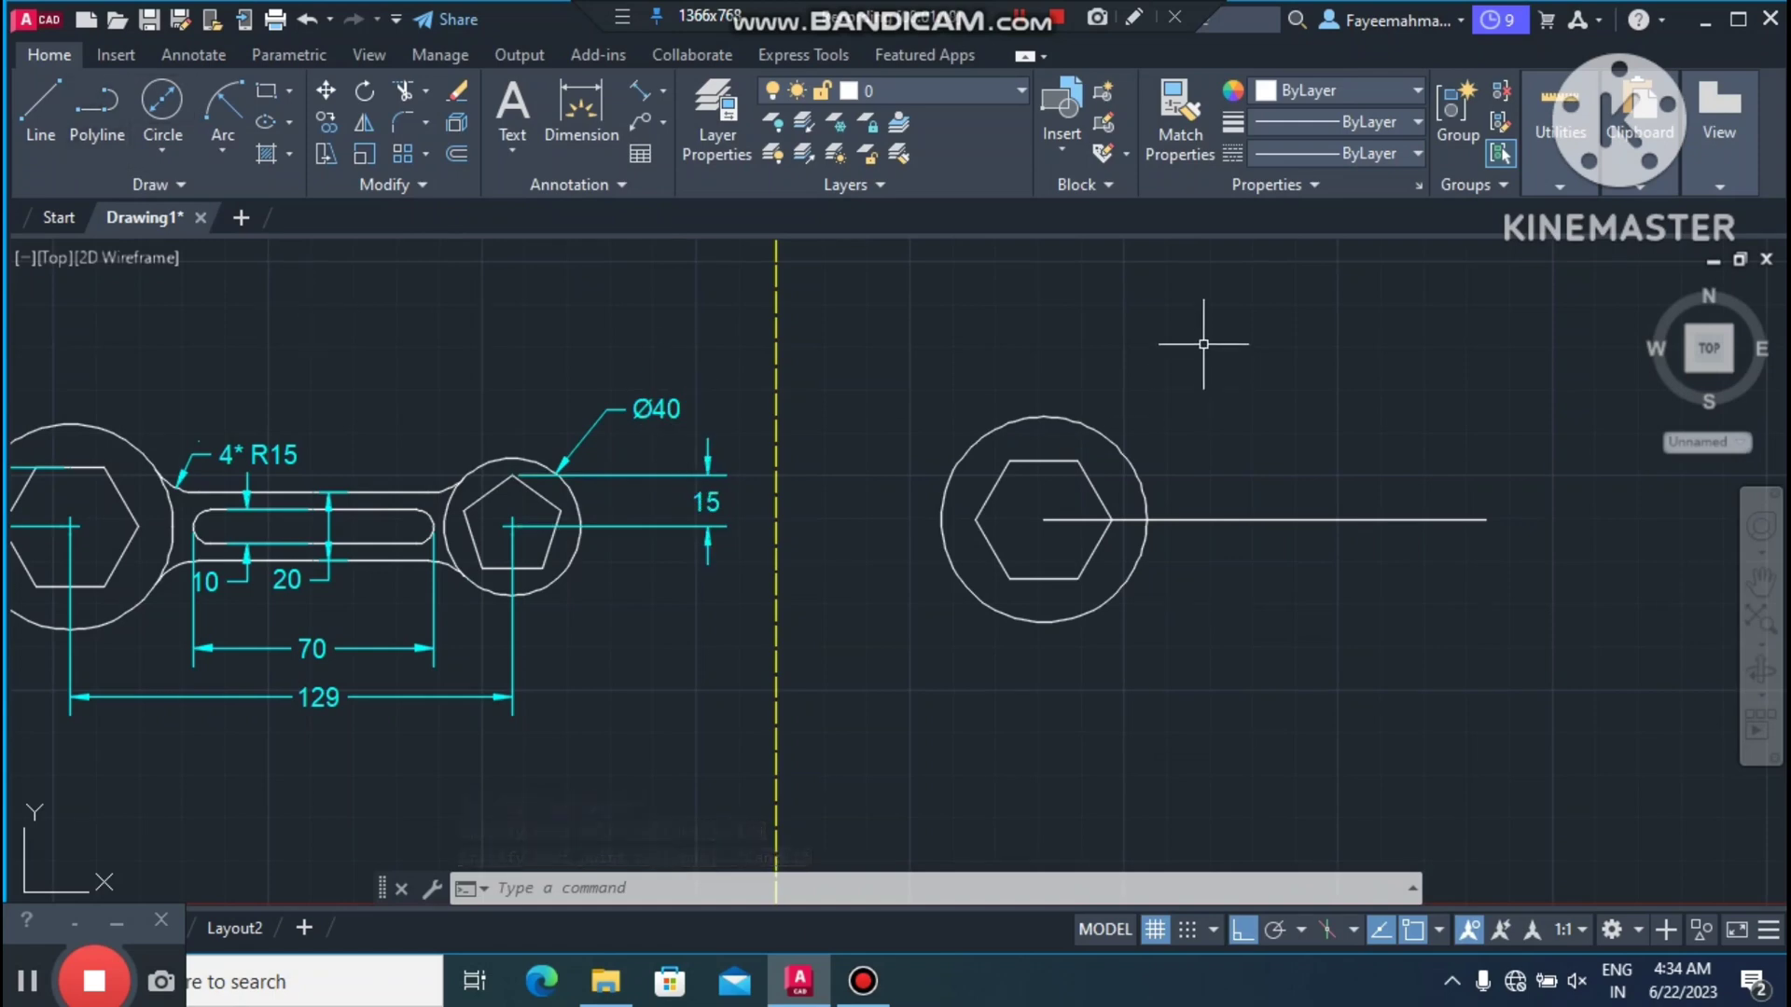
text(p)
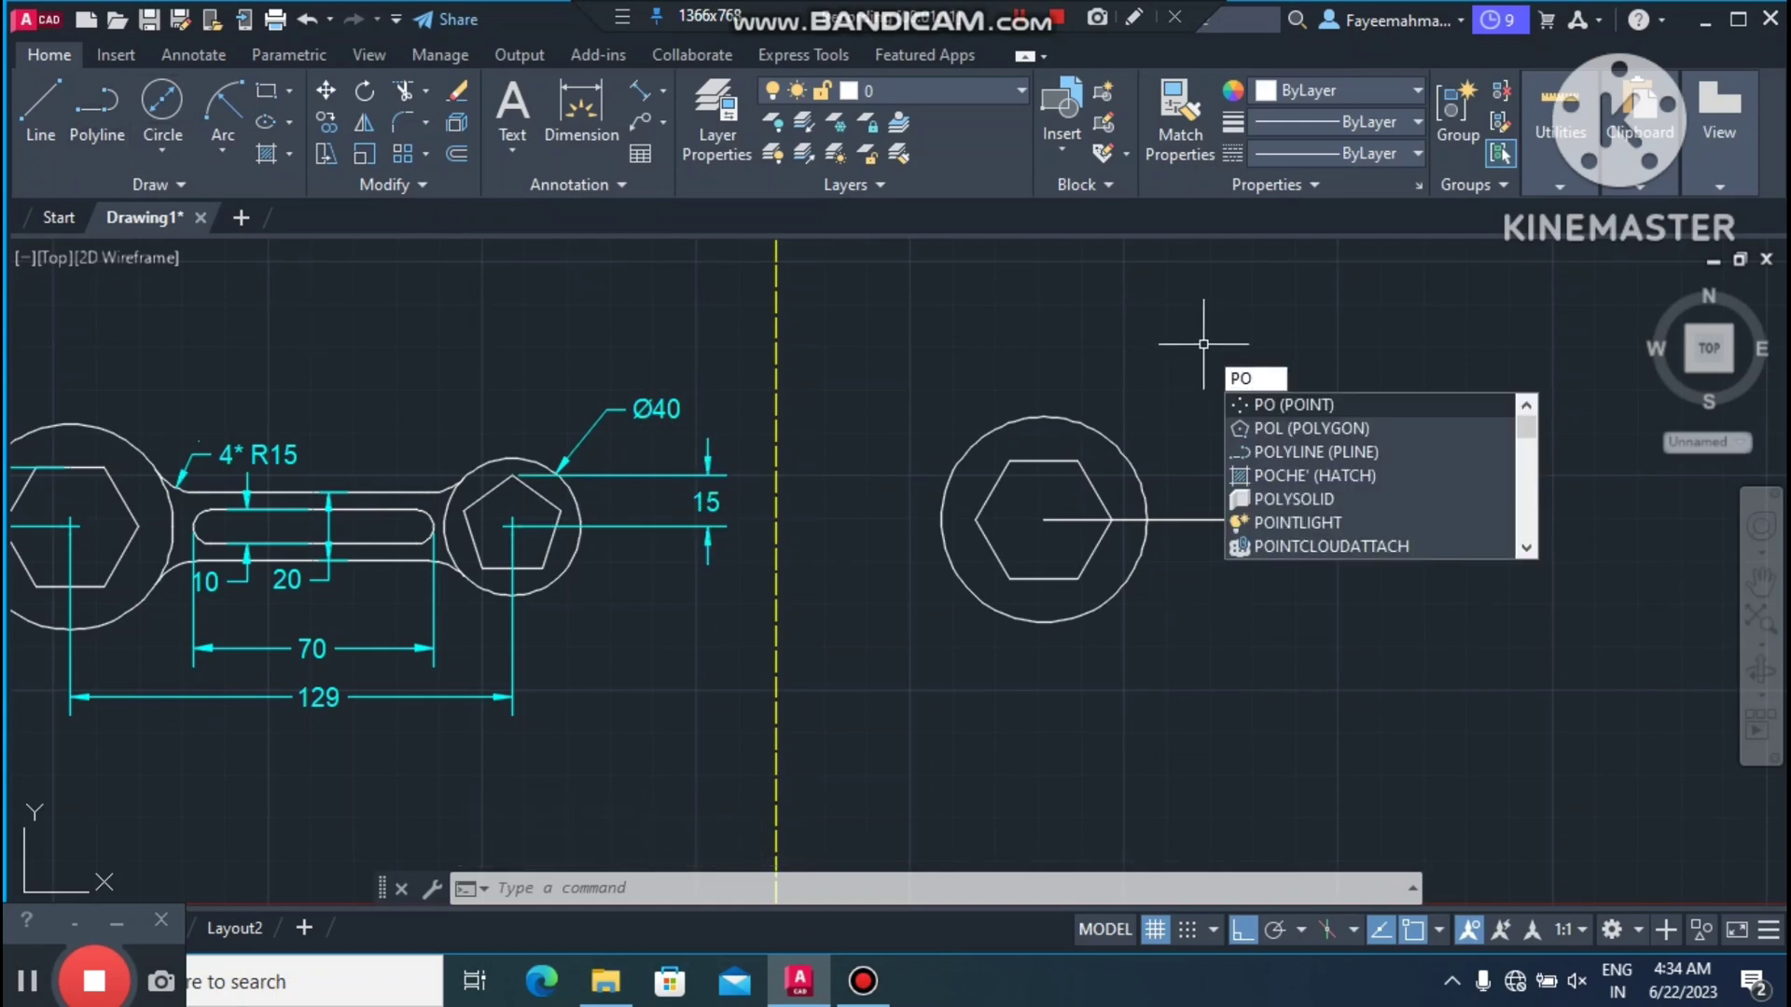
text(ol)
key(Return)
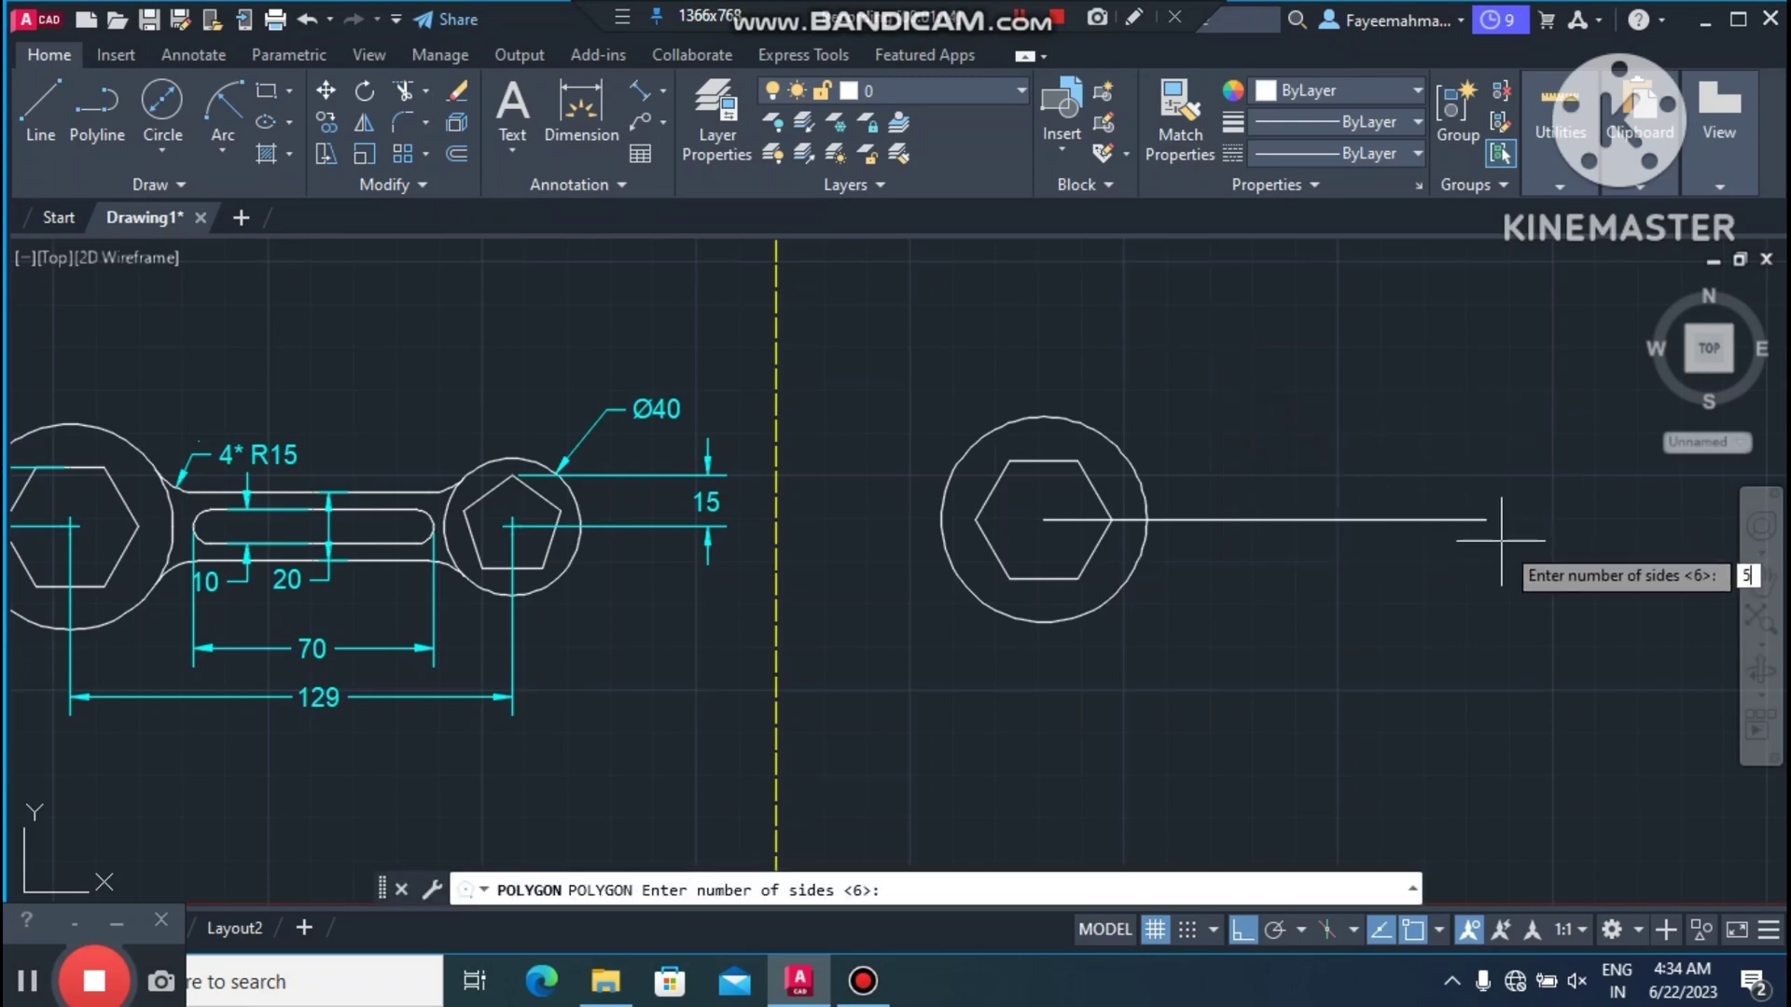
text(5)
key(Return)
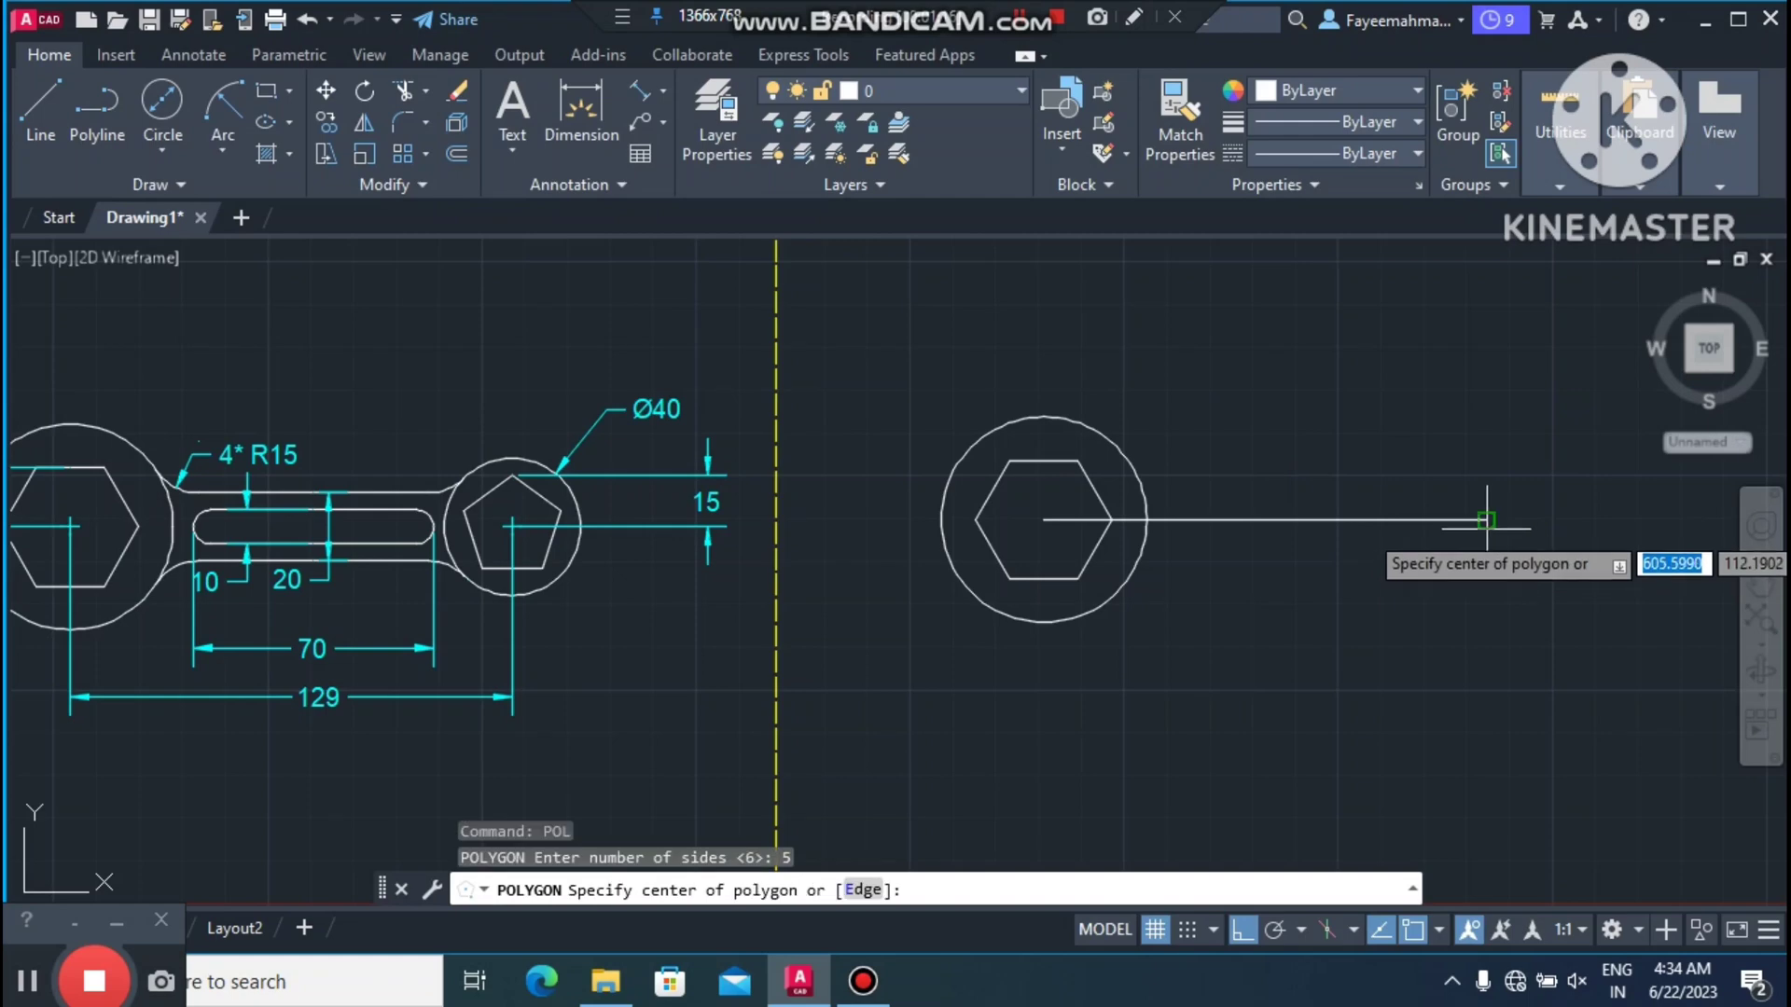
click(1487, 519)
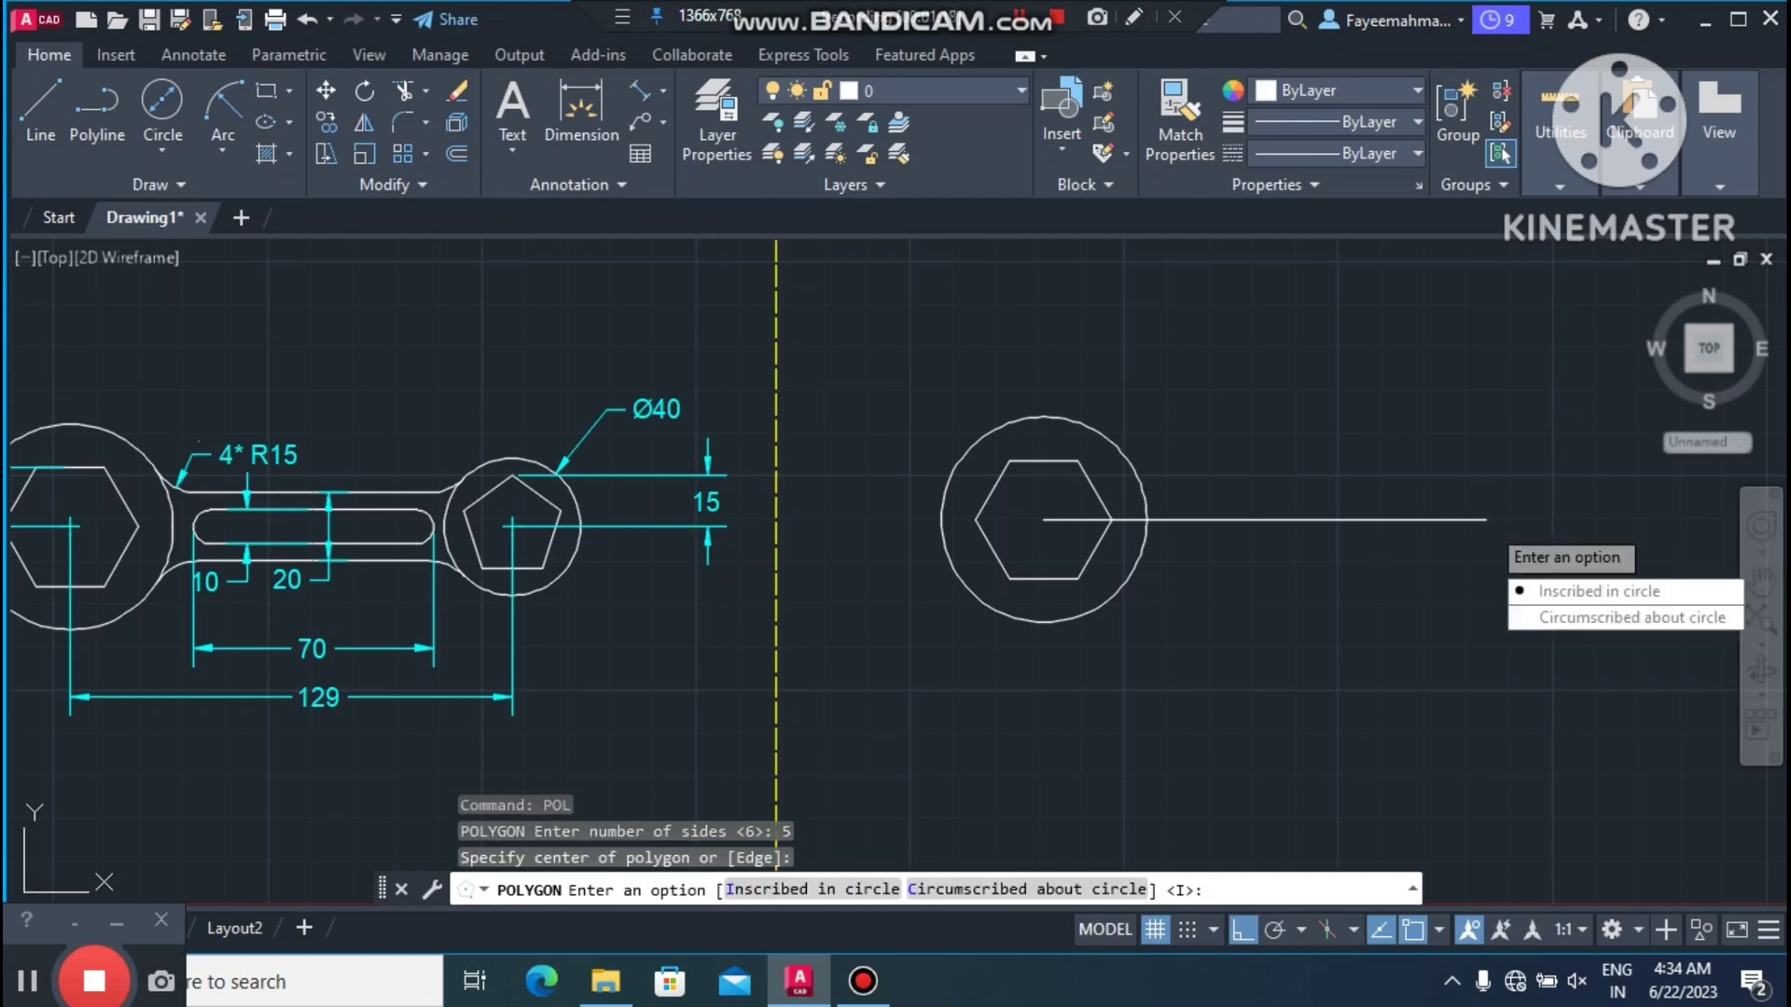
click(1597, 590)
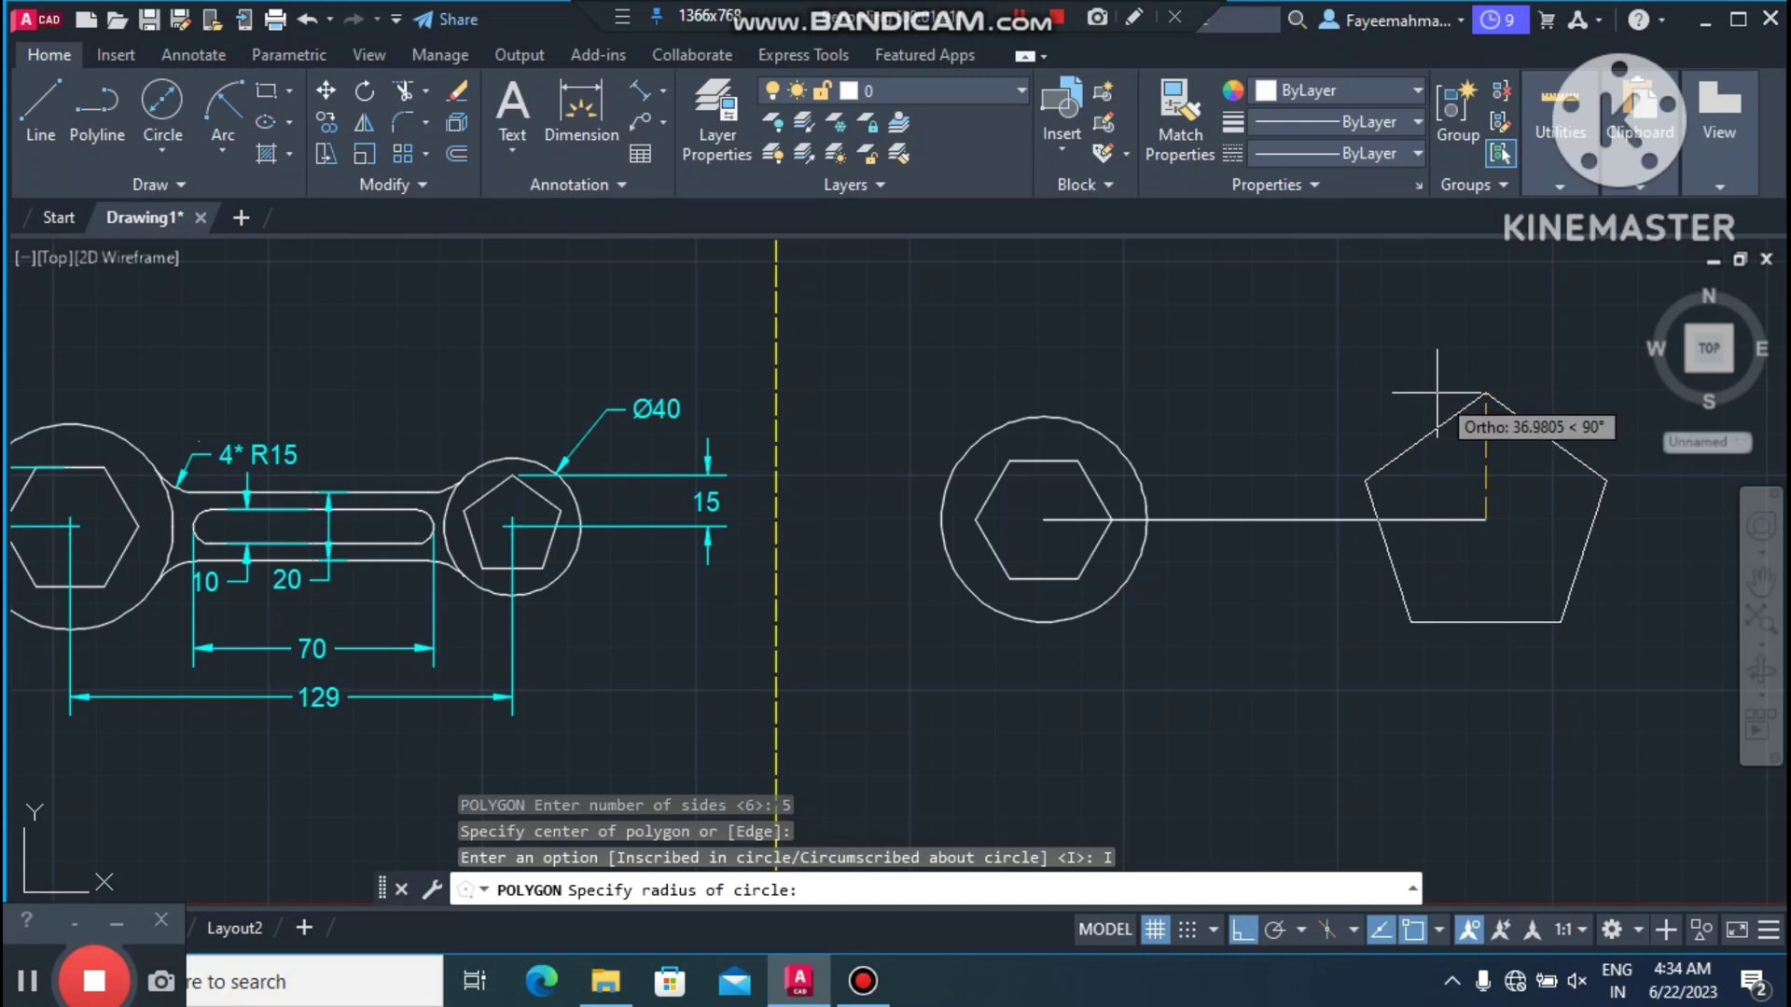
text(1)
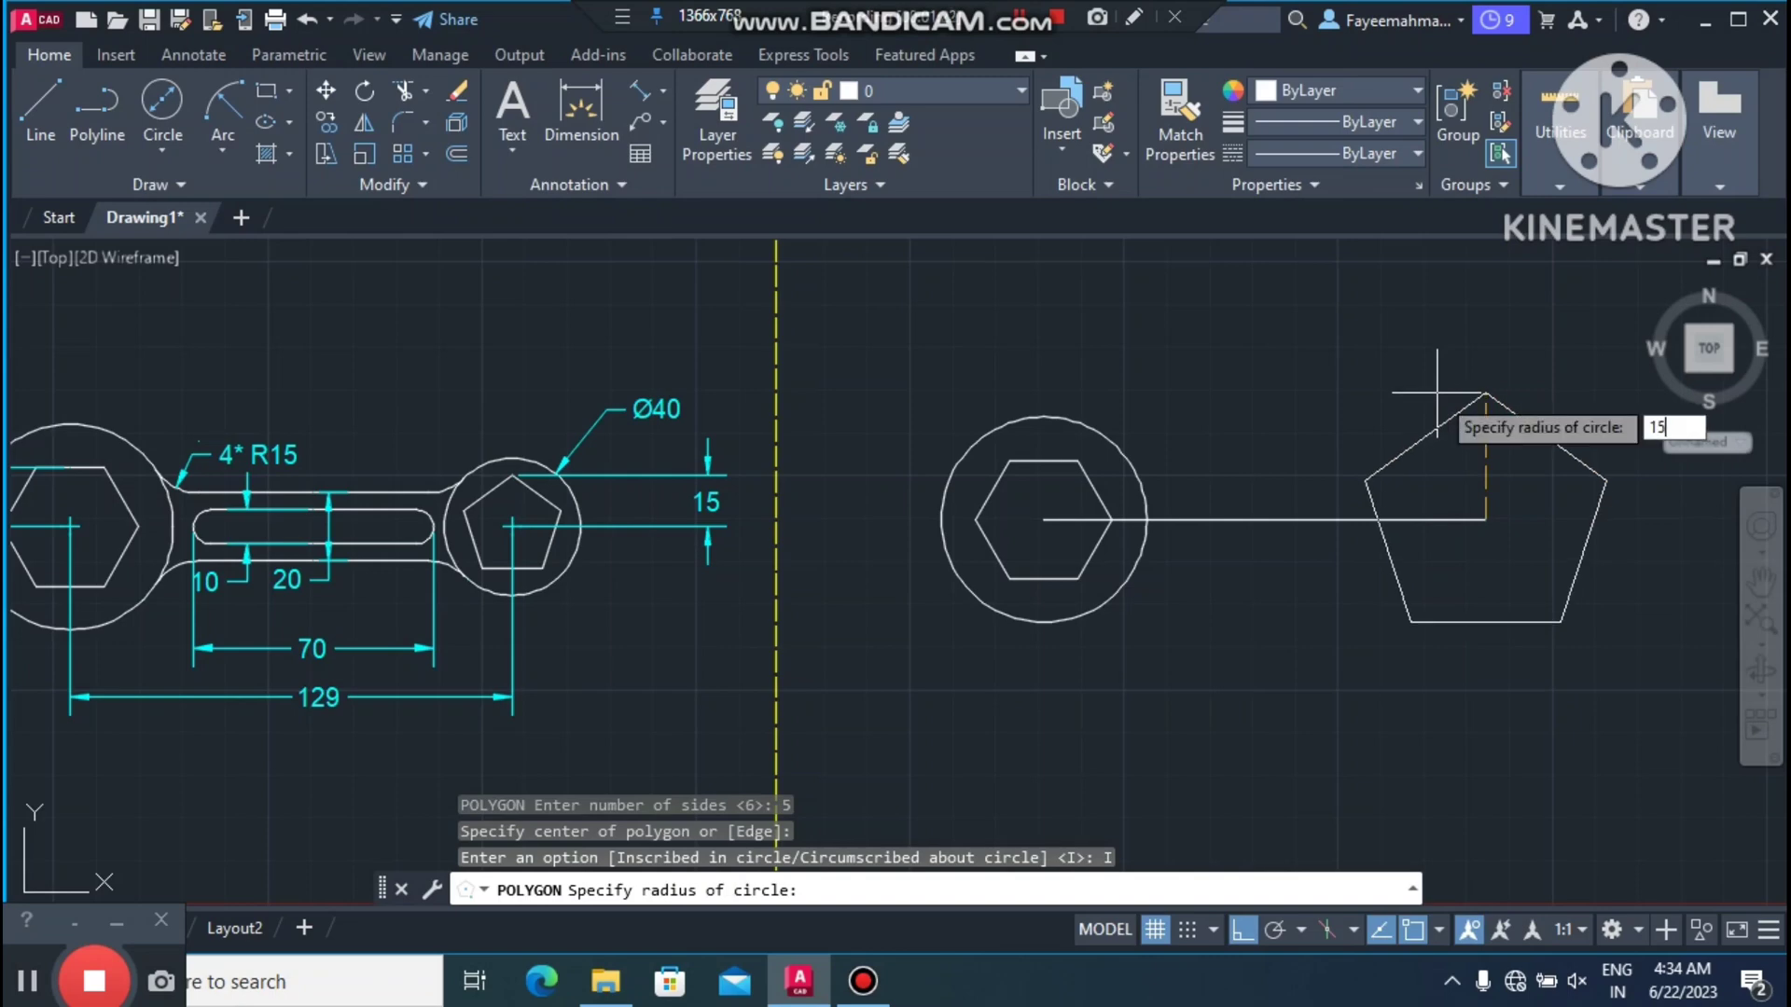
text(5)
key(Return)
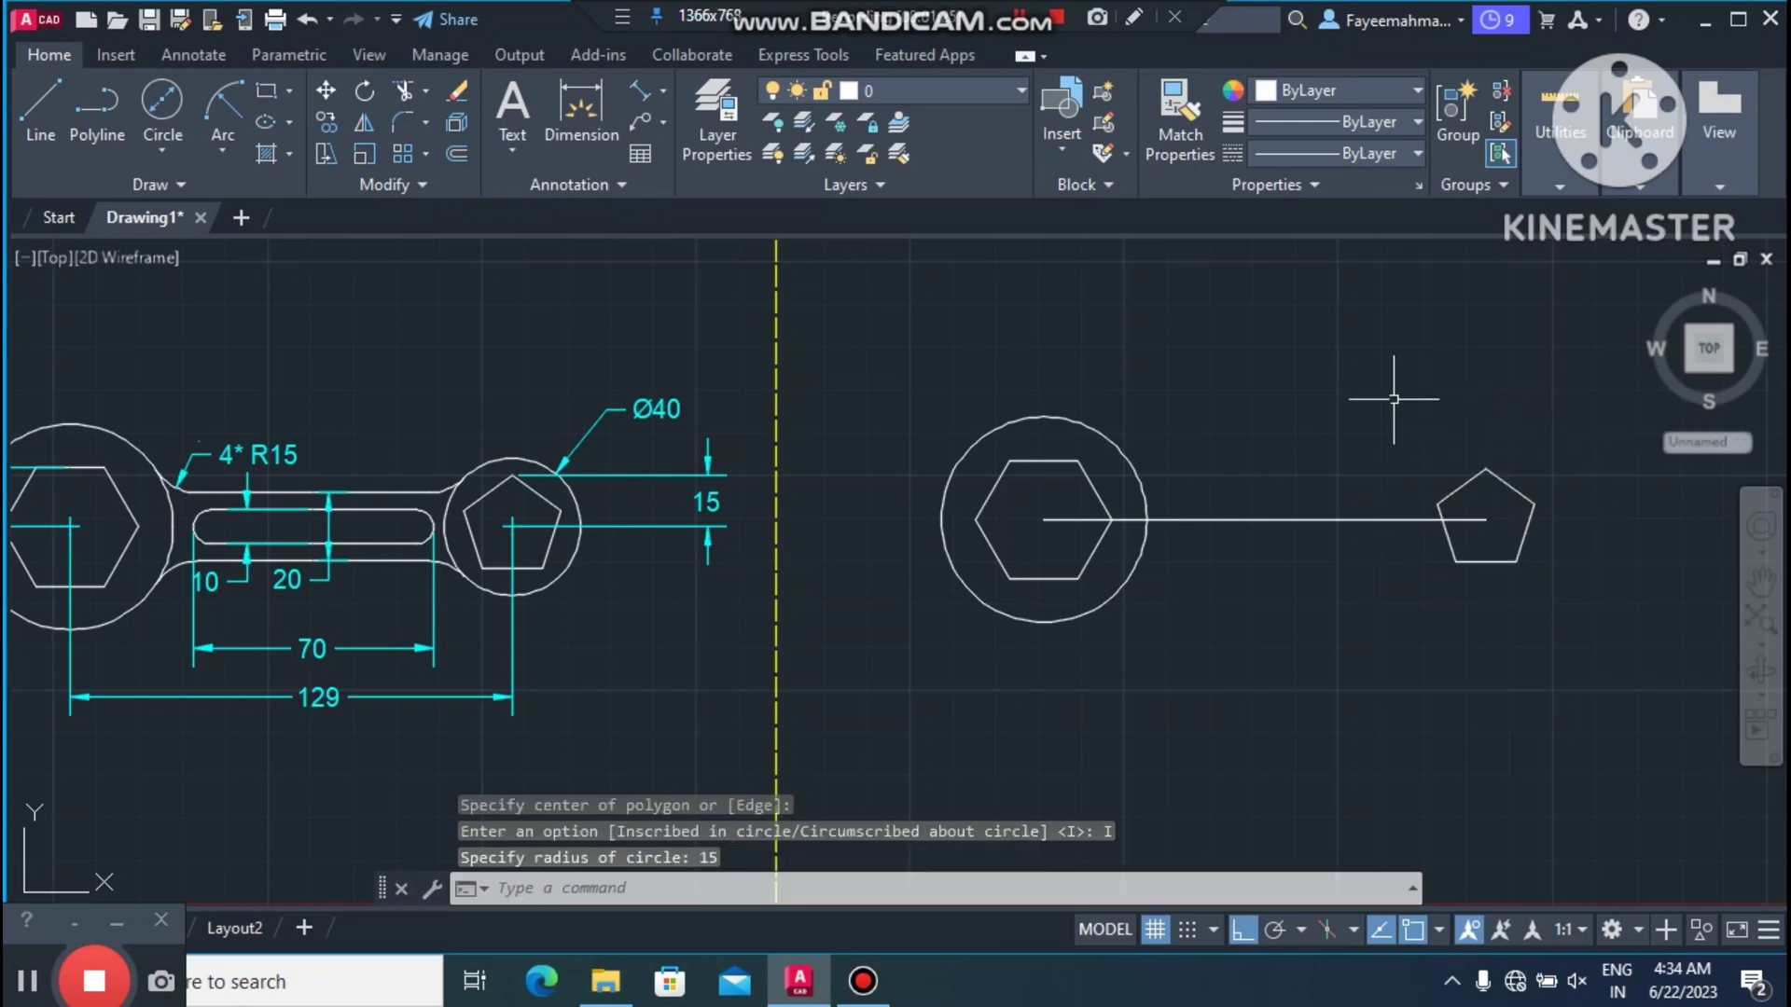
Step: Draw a circle of diameter 40 around the pentagon, centred on the end of the horizontal line
text(c)
key(Return)
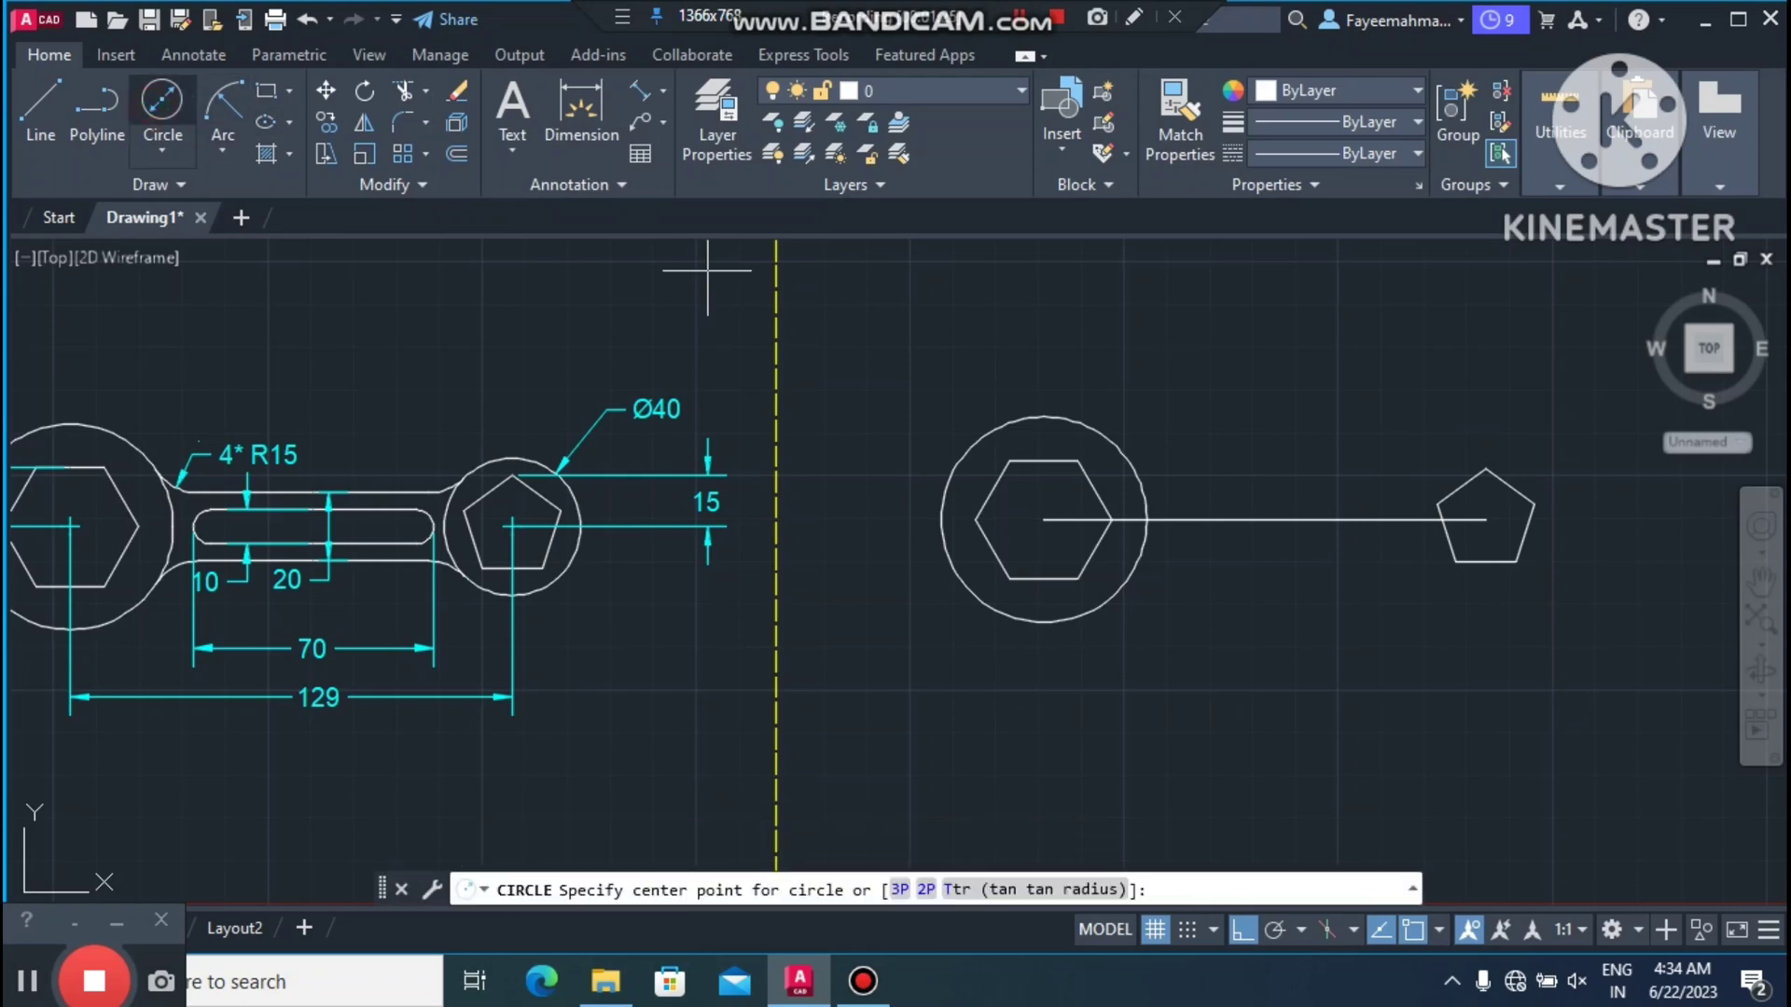
click(1486, 520)
text(d)
key(Return)
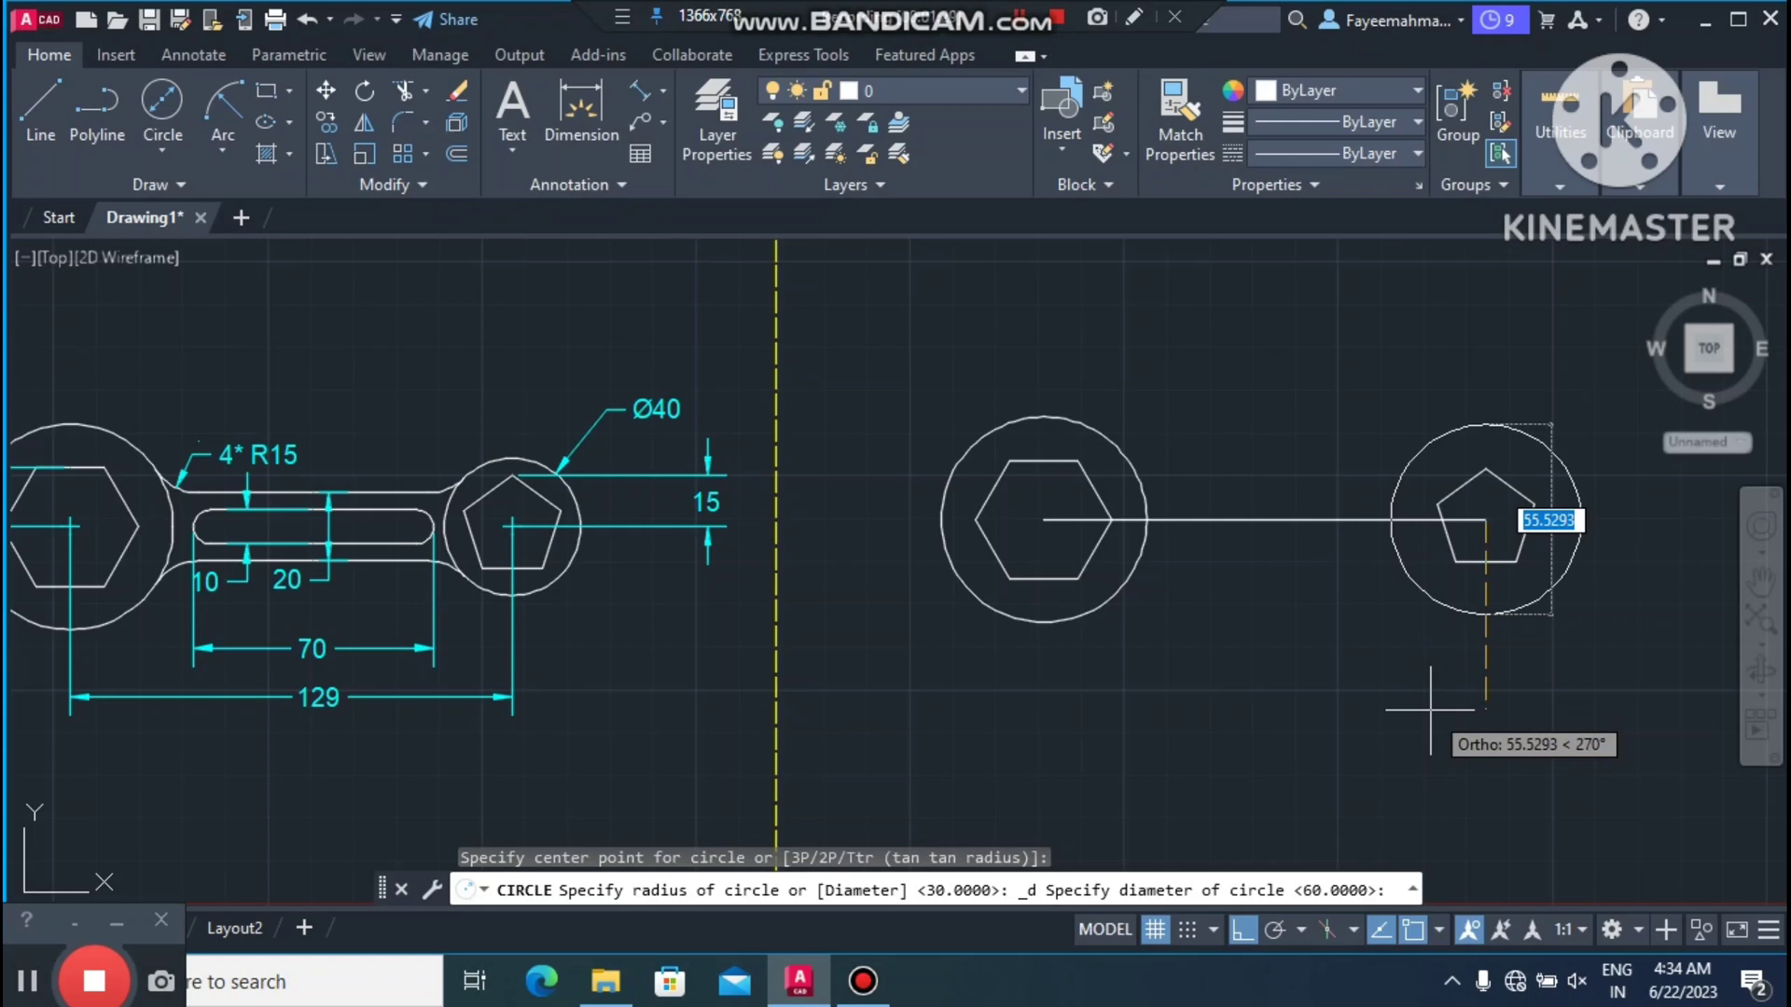
text(40)
key(Return)
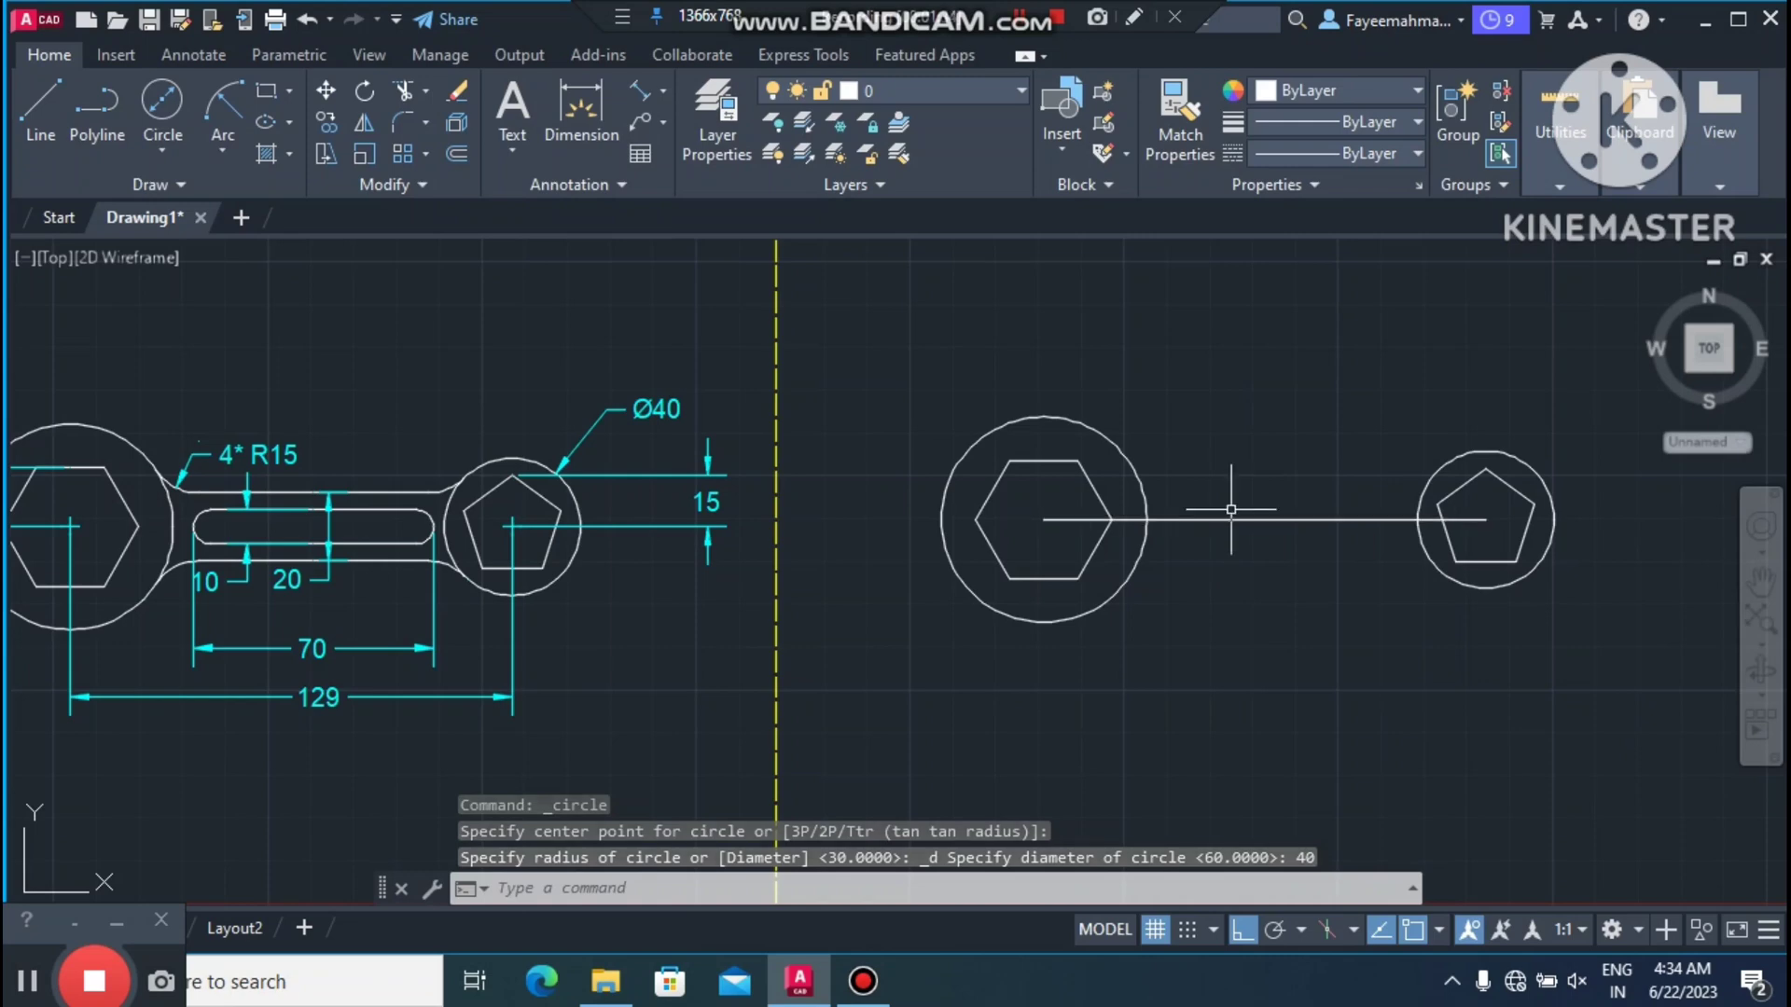
key(Escape)
key(Escape)
key(Escape)
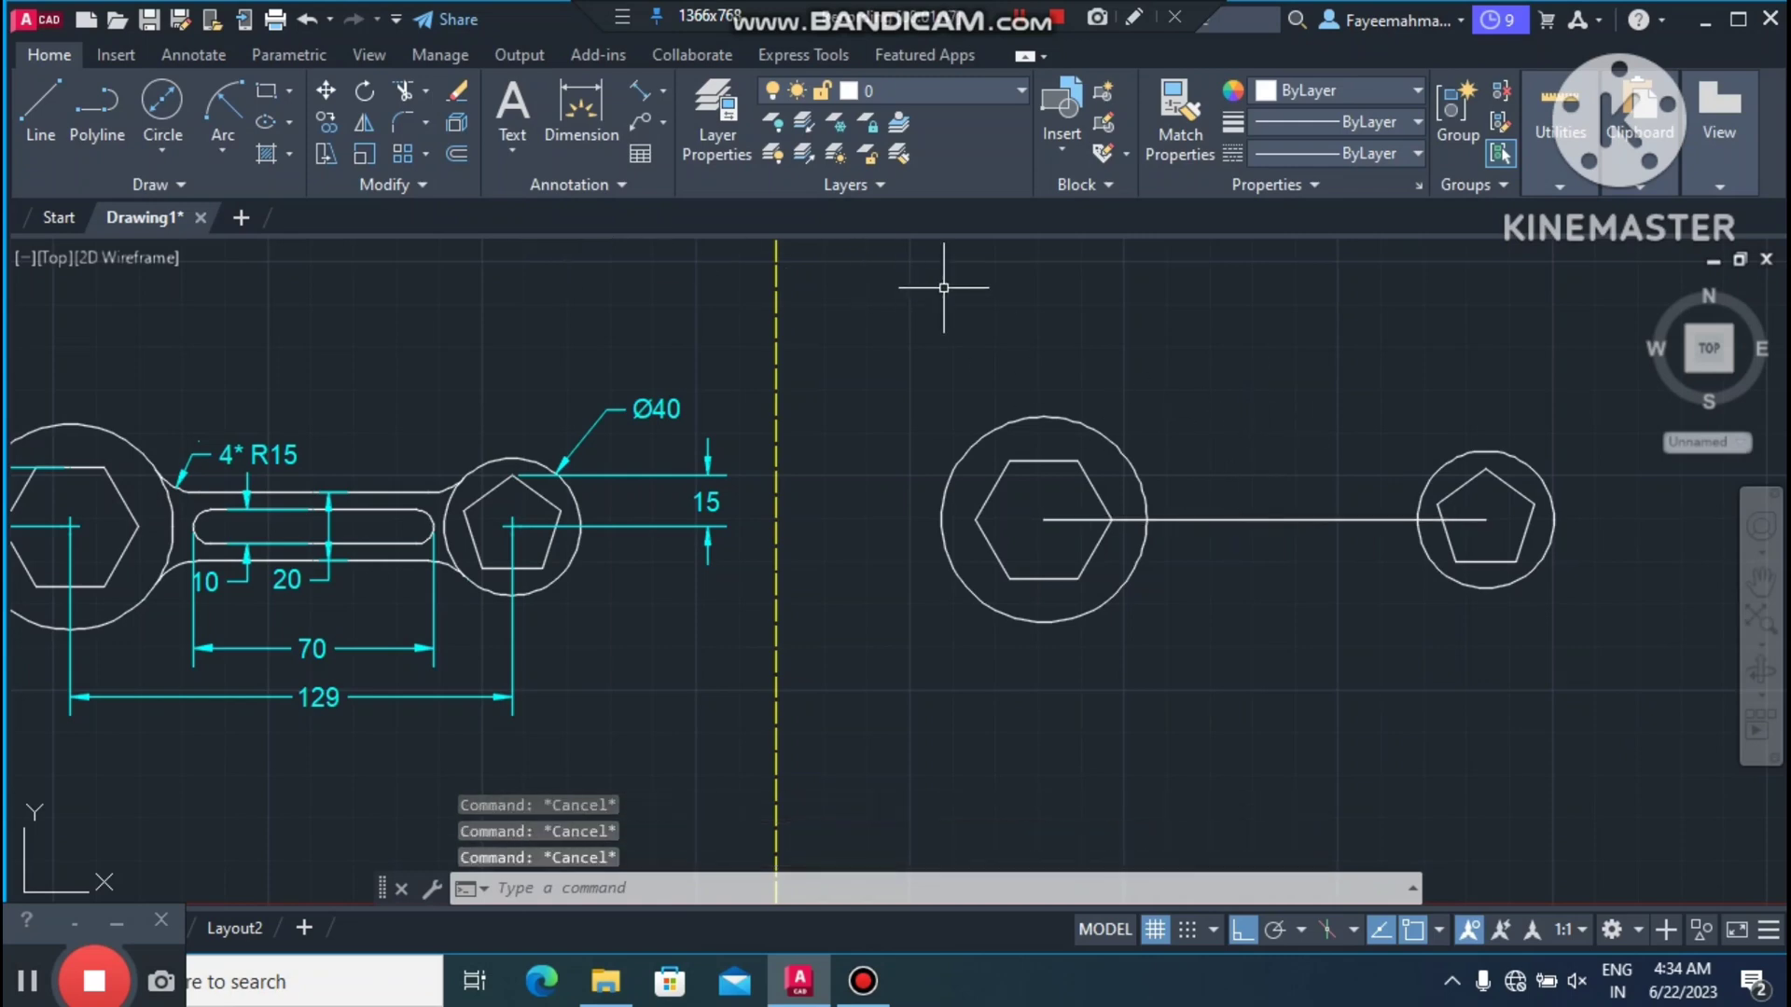
Step: Offset the 129 long horizontal centre line by 10 to both sides, above and below it
text(O)
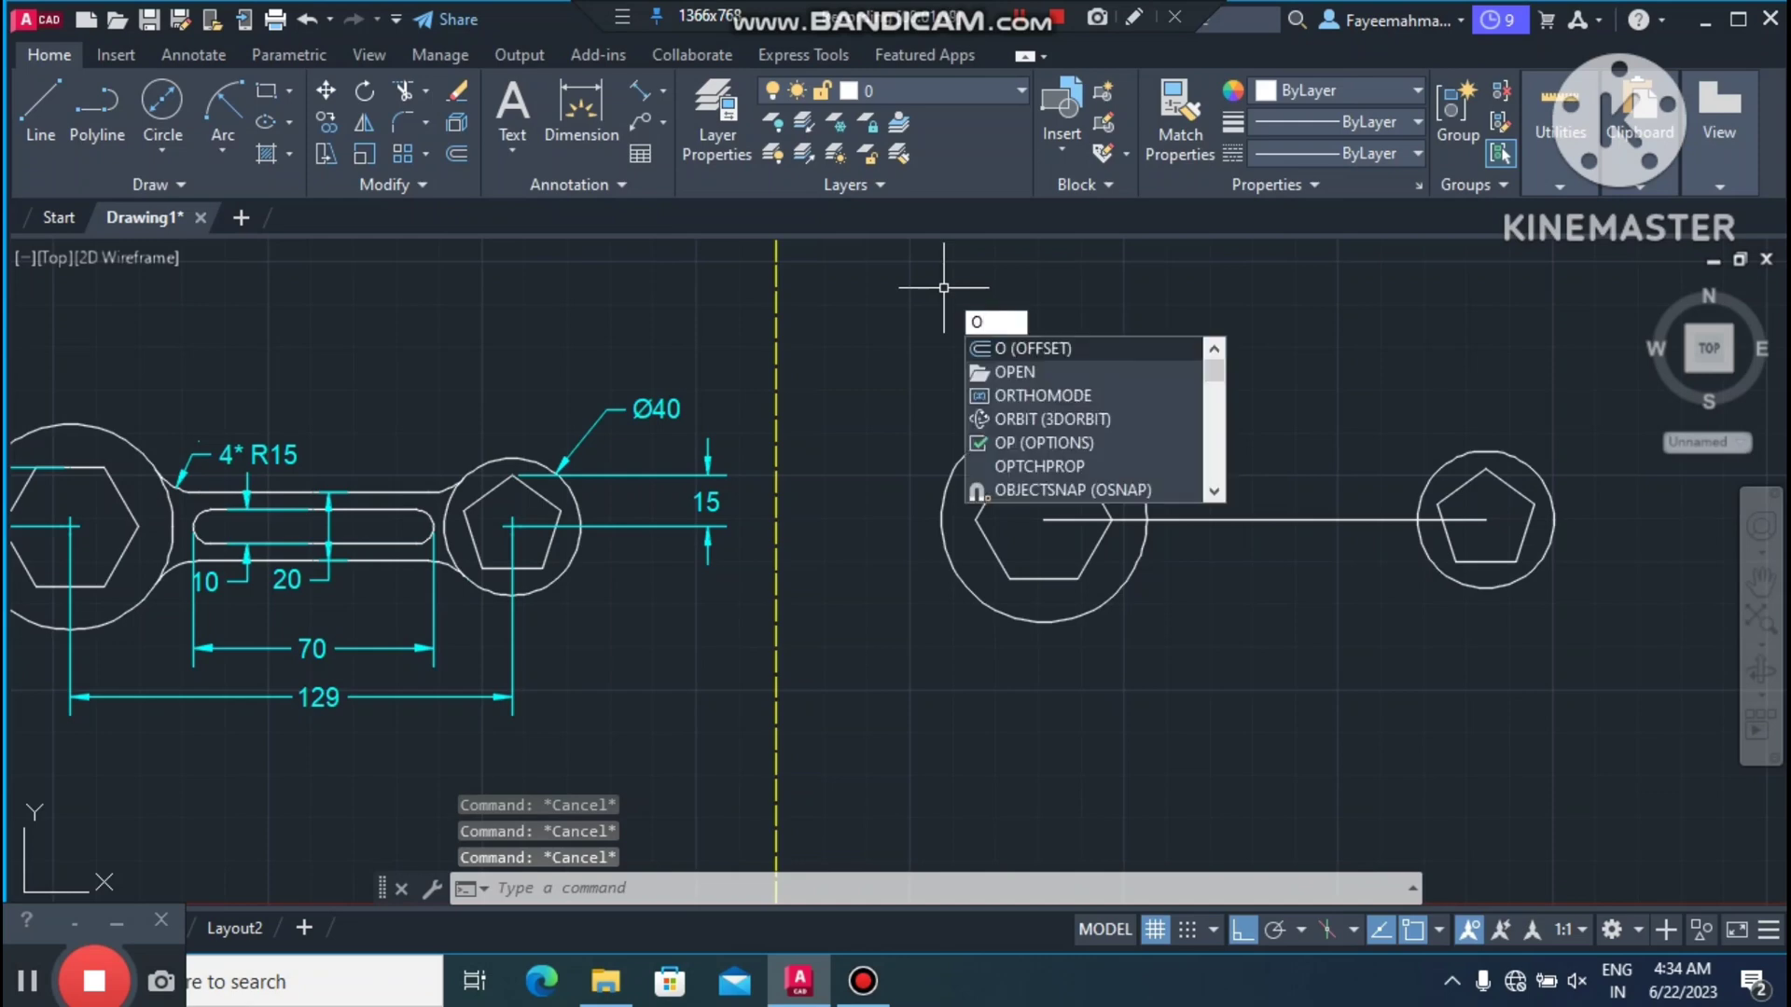
key(Return)
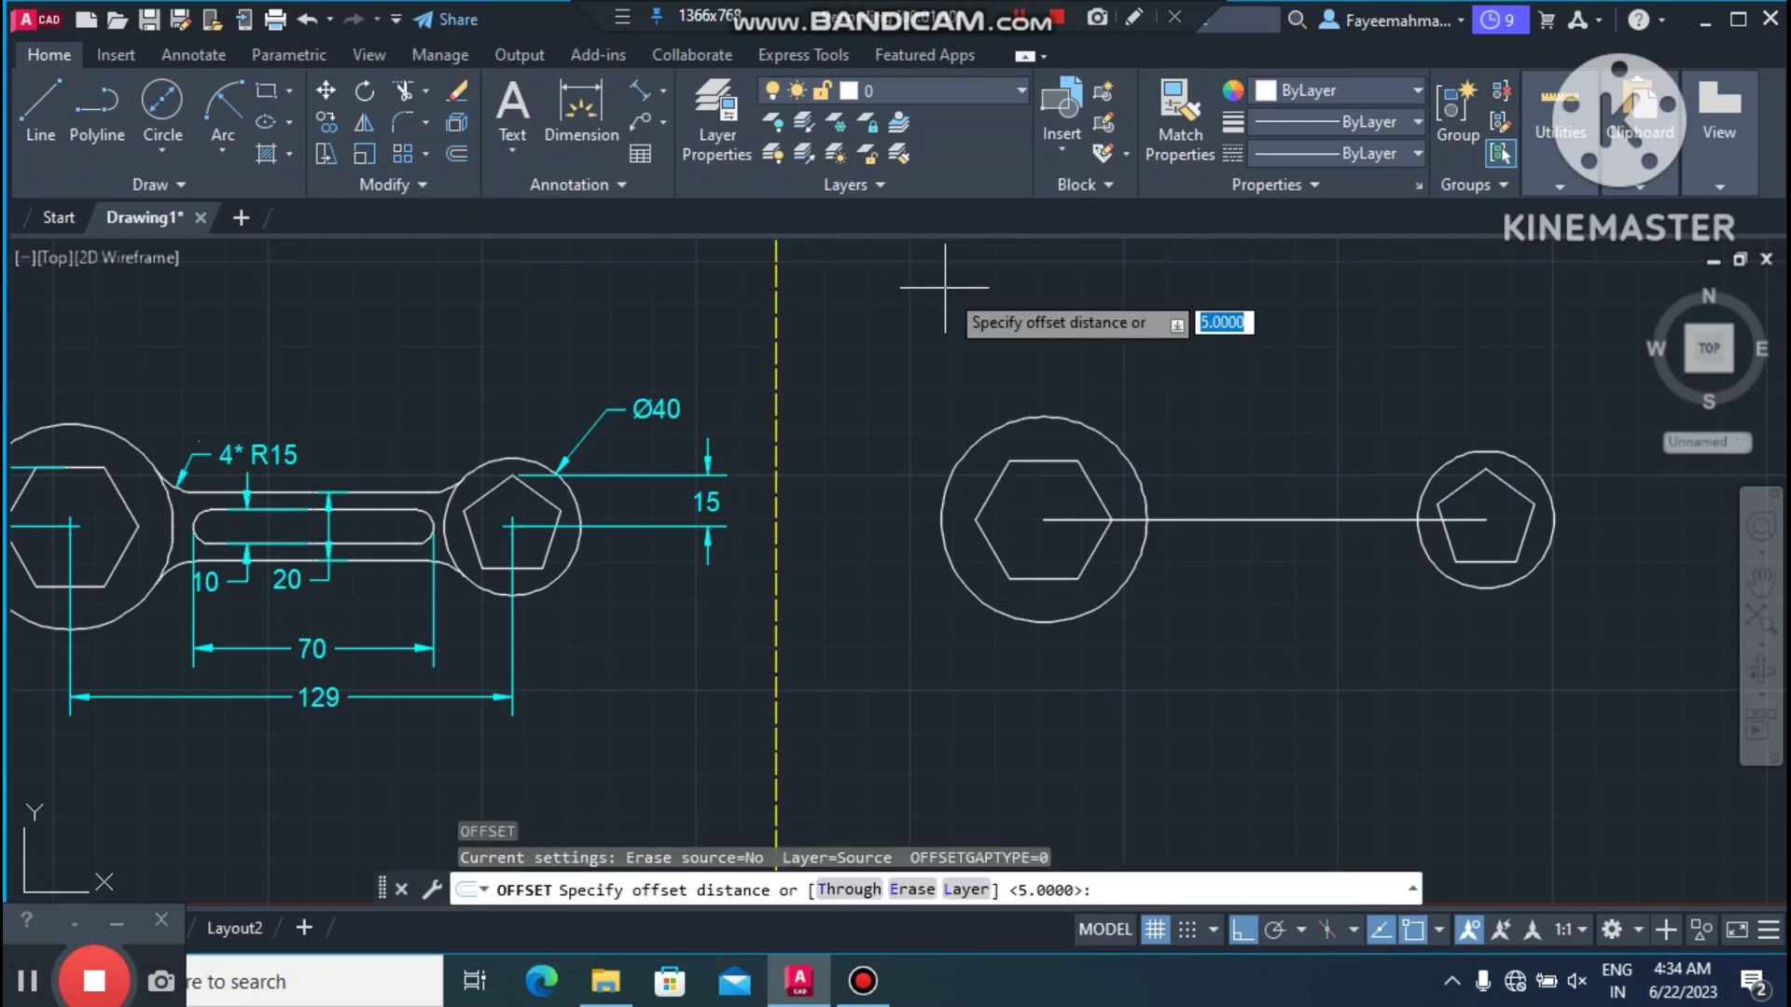
text(10)
key(Return)
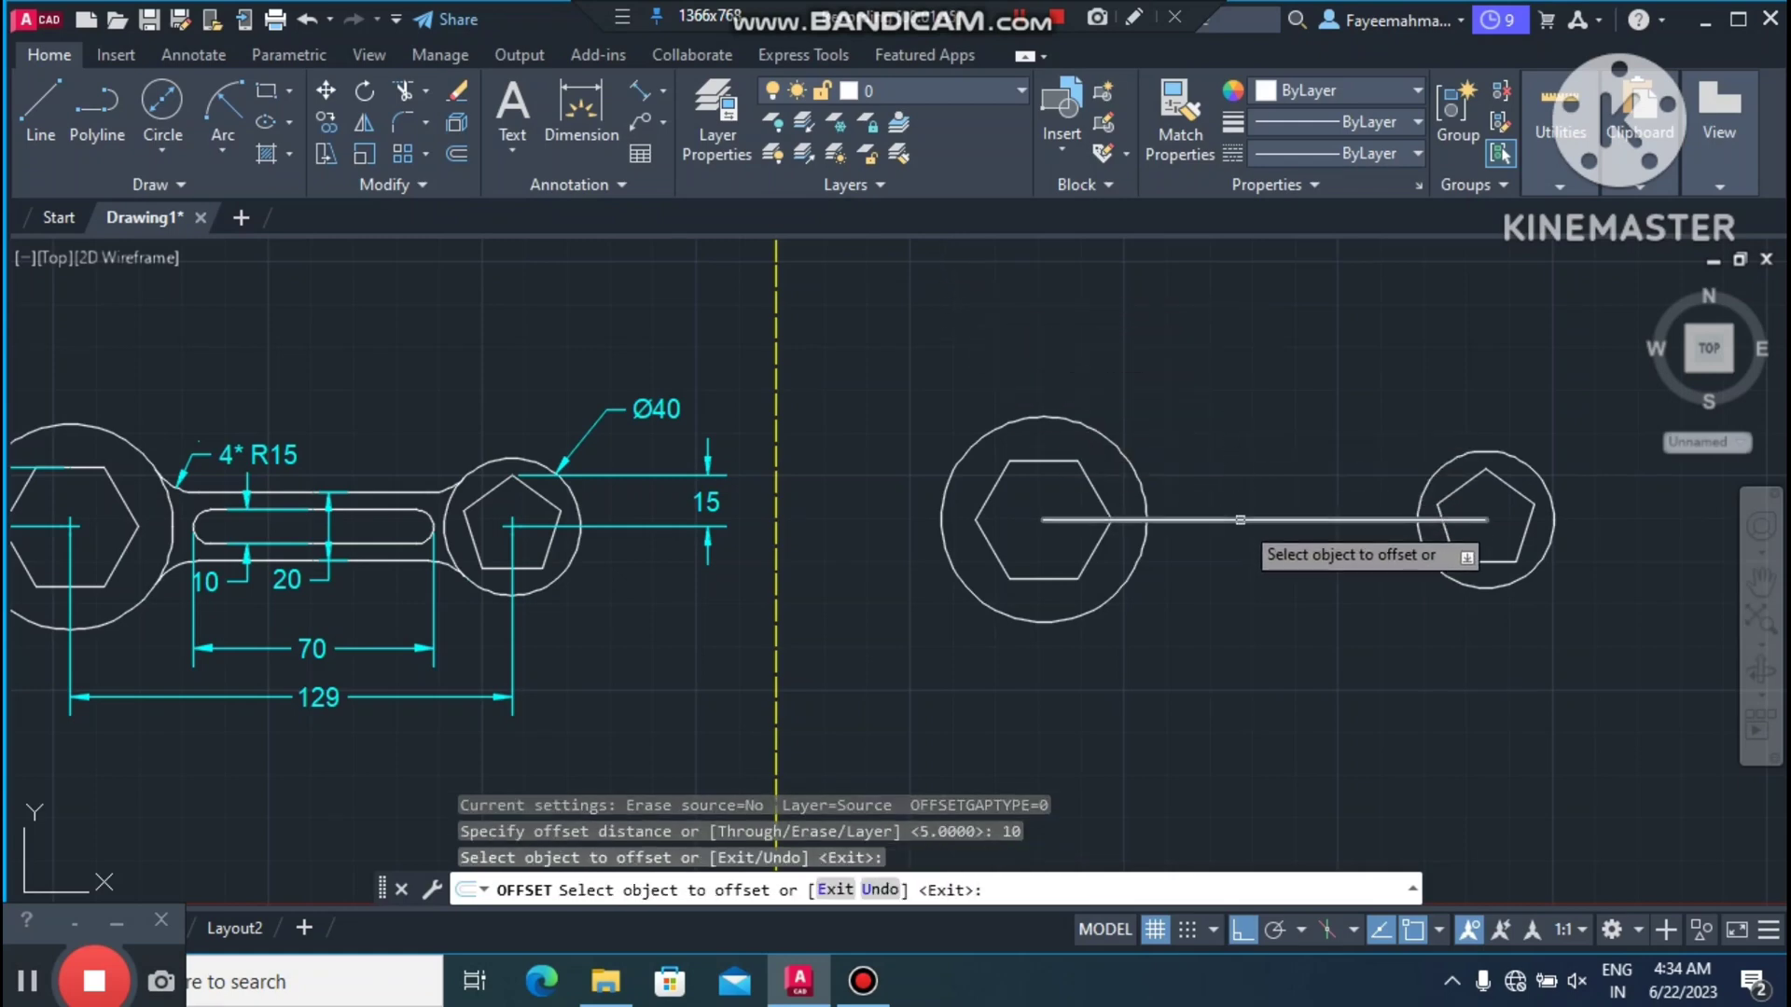
click(1239, 519)
click(1263, 416)
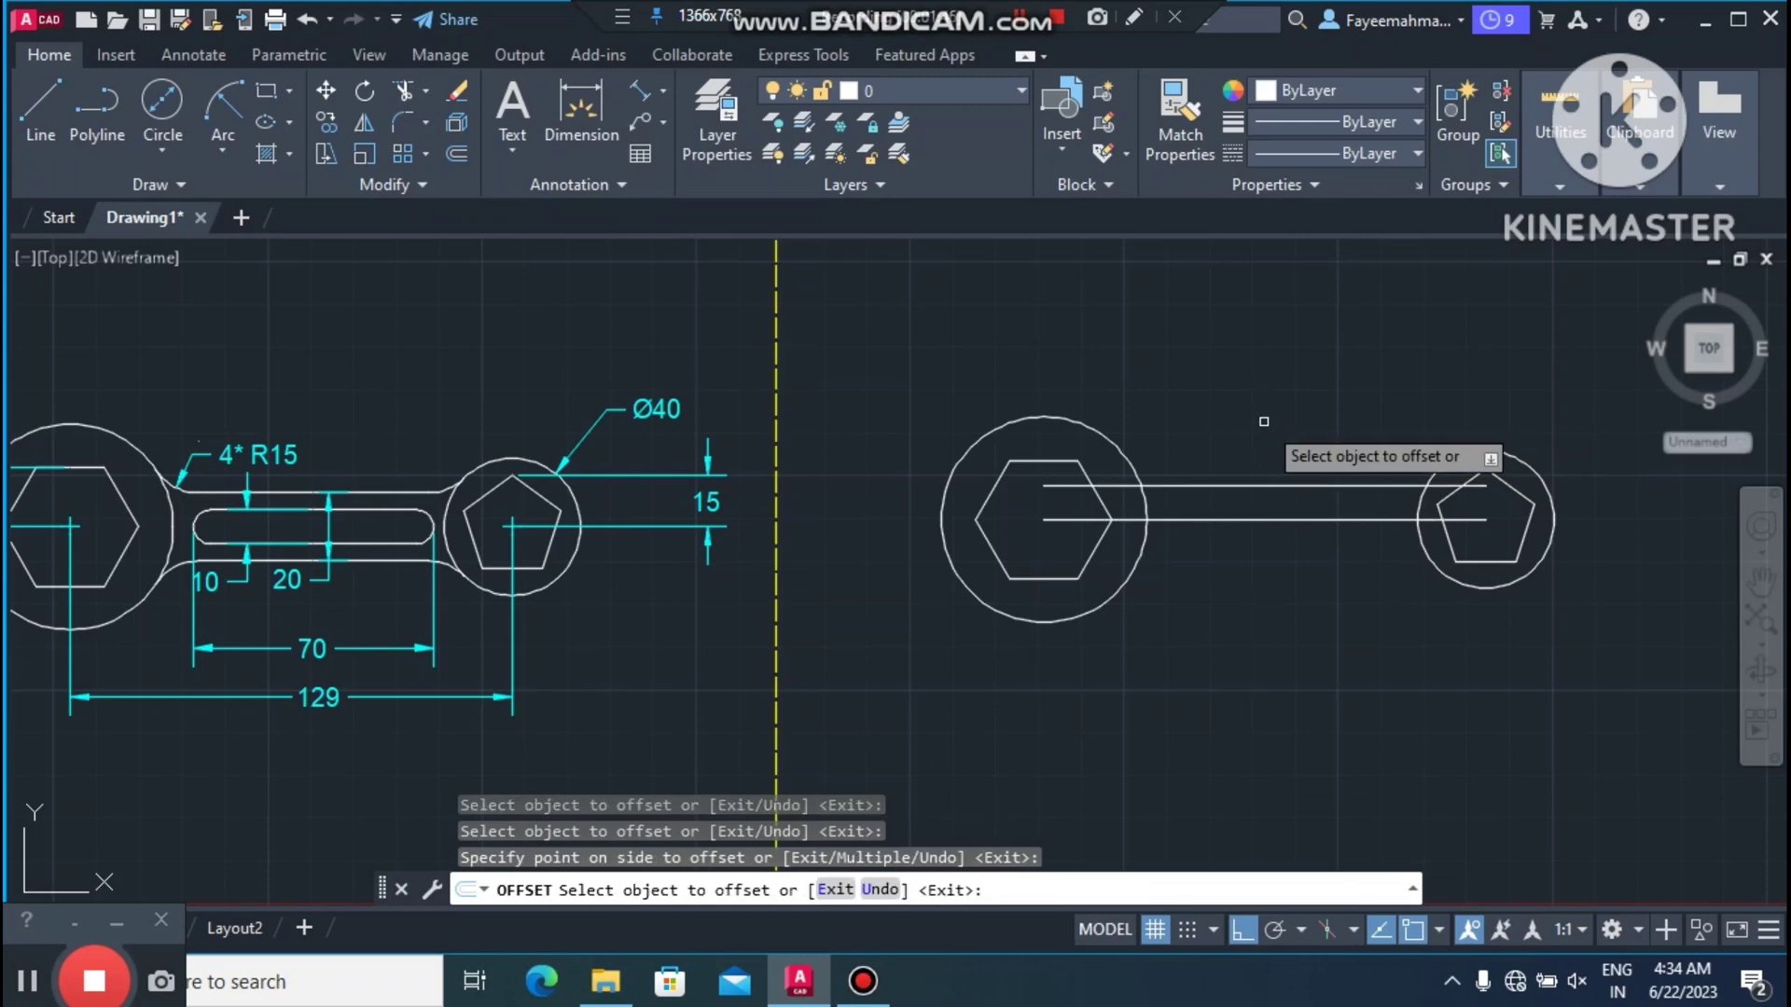
click(1270, 520)
click(1255, 615)
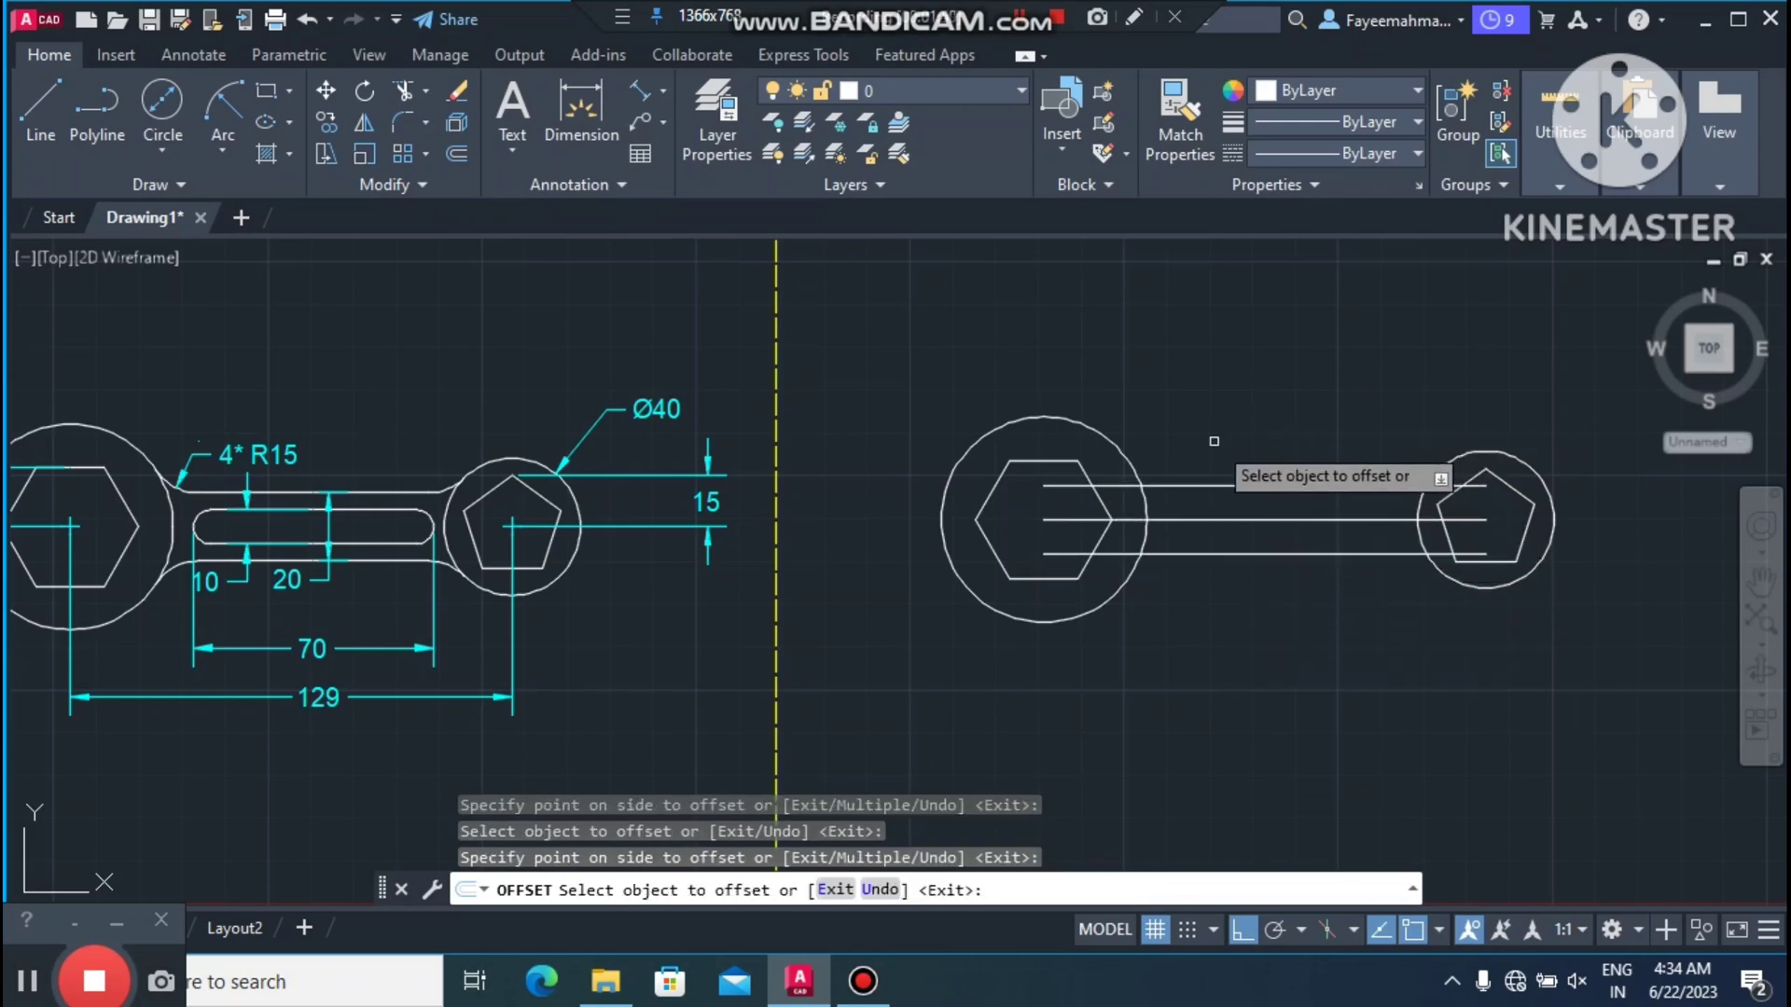
key(Escape)
key(Escape)
key(Escape)
key(Escape)
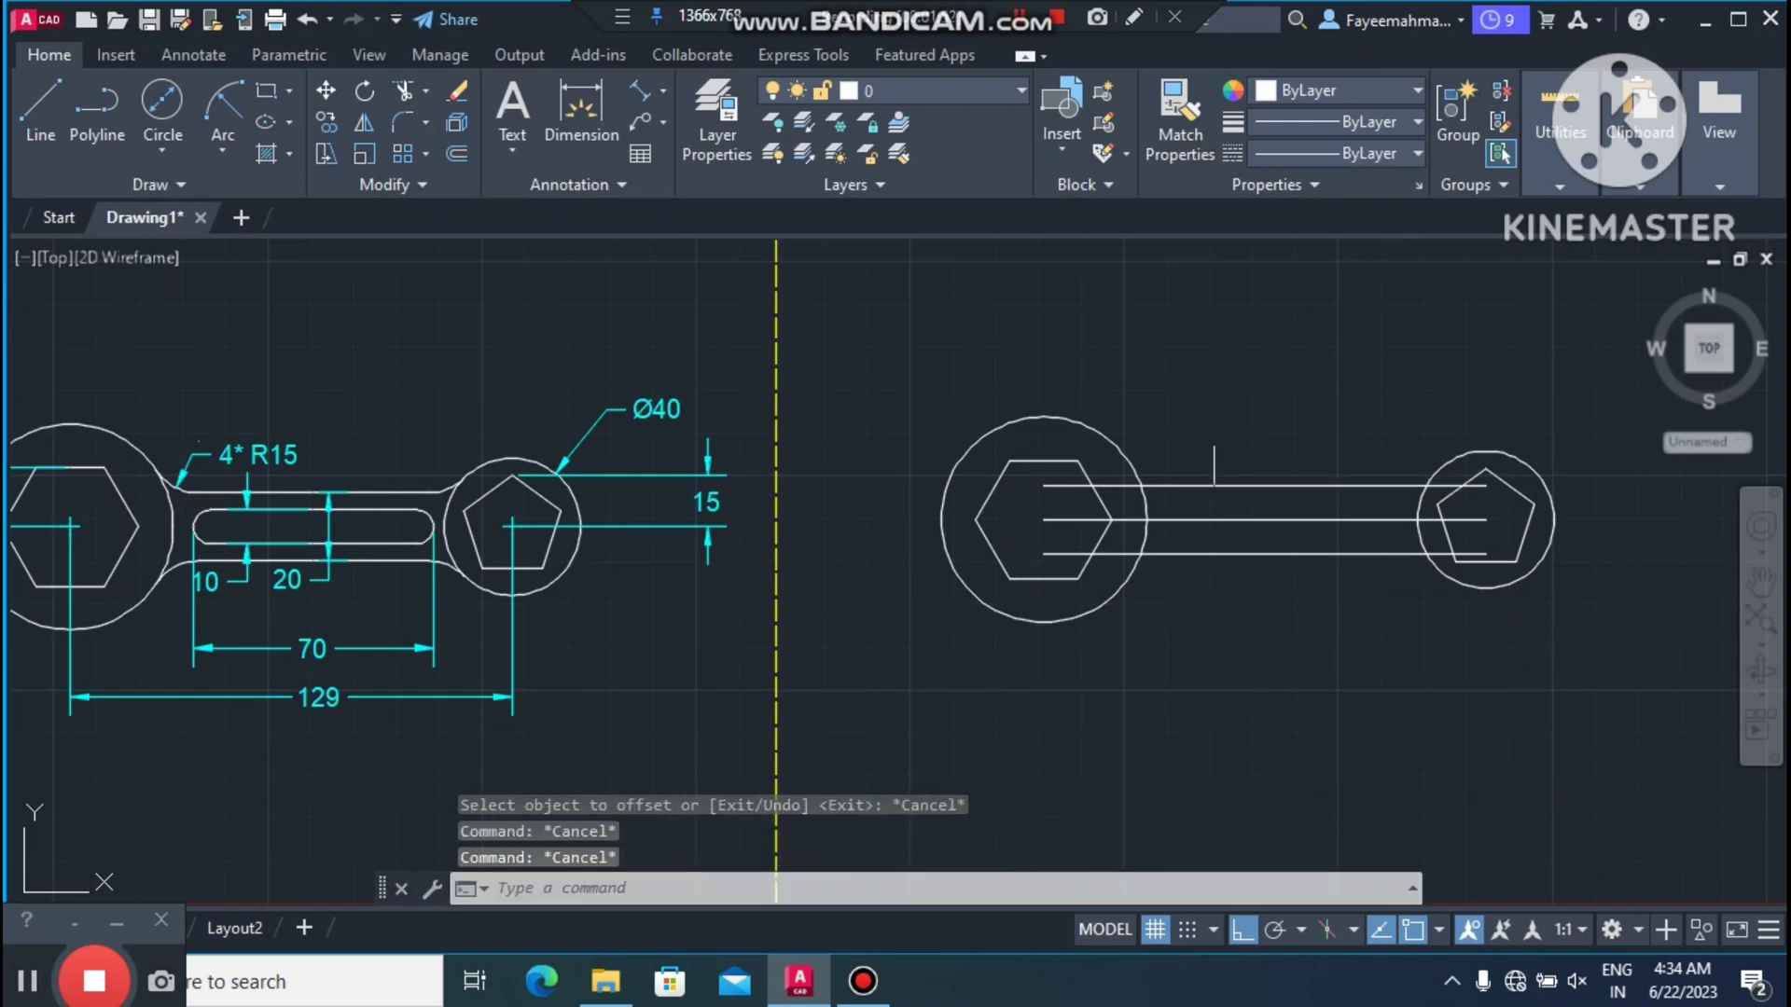
Step: Draw a Tan, Tan, Radius circle of radius 15 tangent to the hexagon's outer circle and the upper handle line
scroll(1267, 488, up, 2)
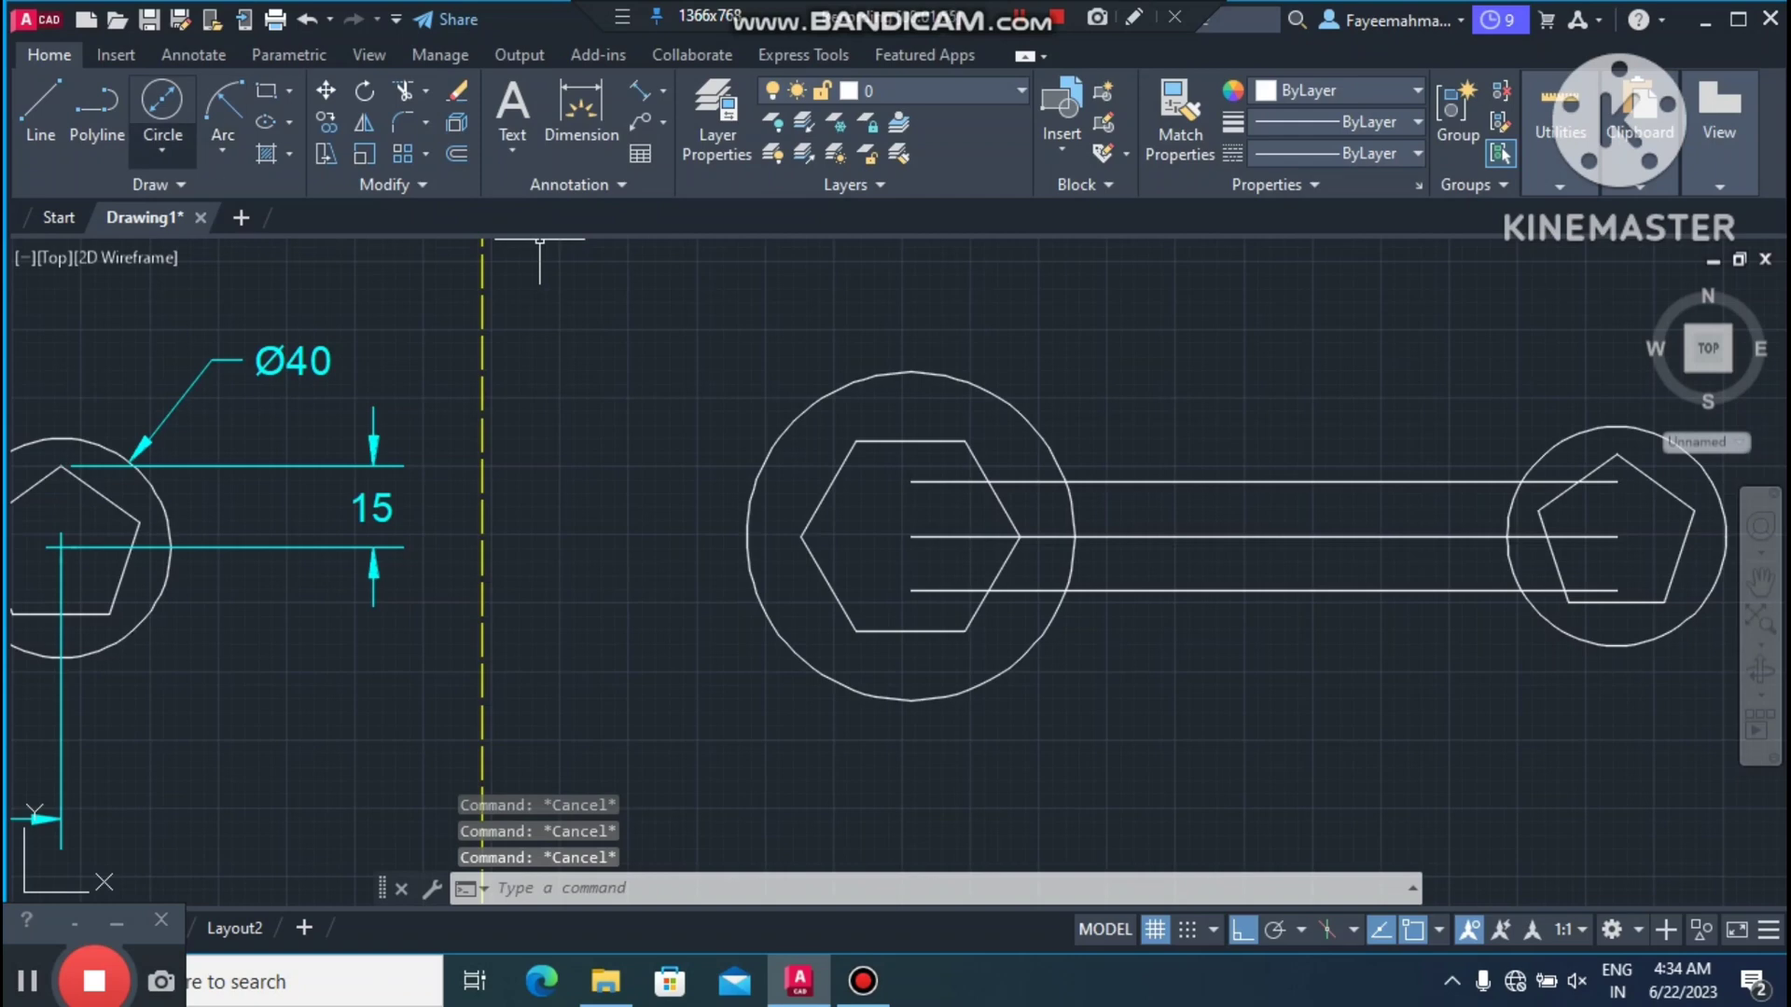
click(162, 149)
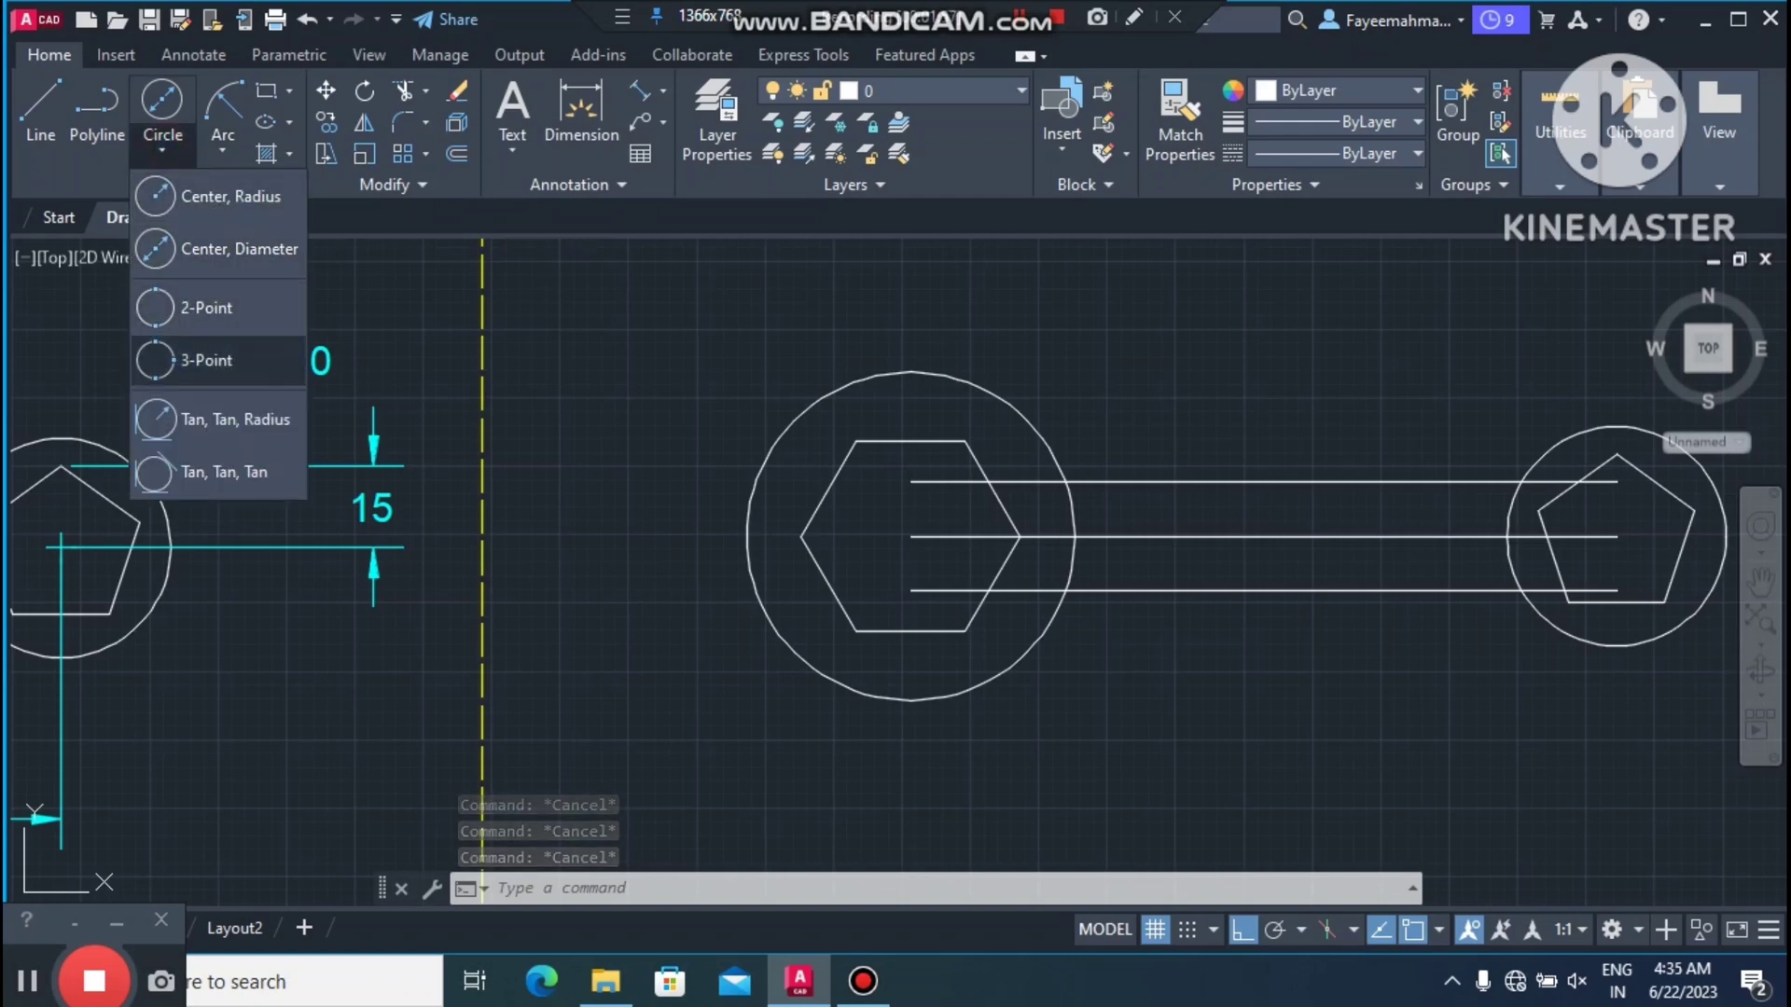
click(229, 419)
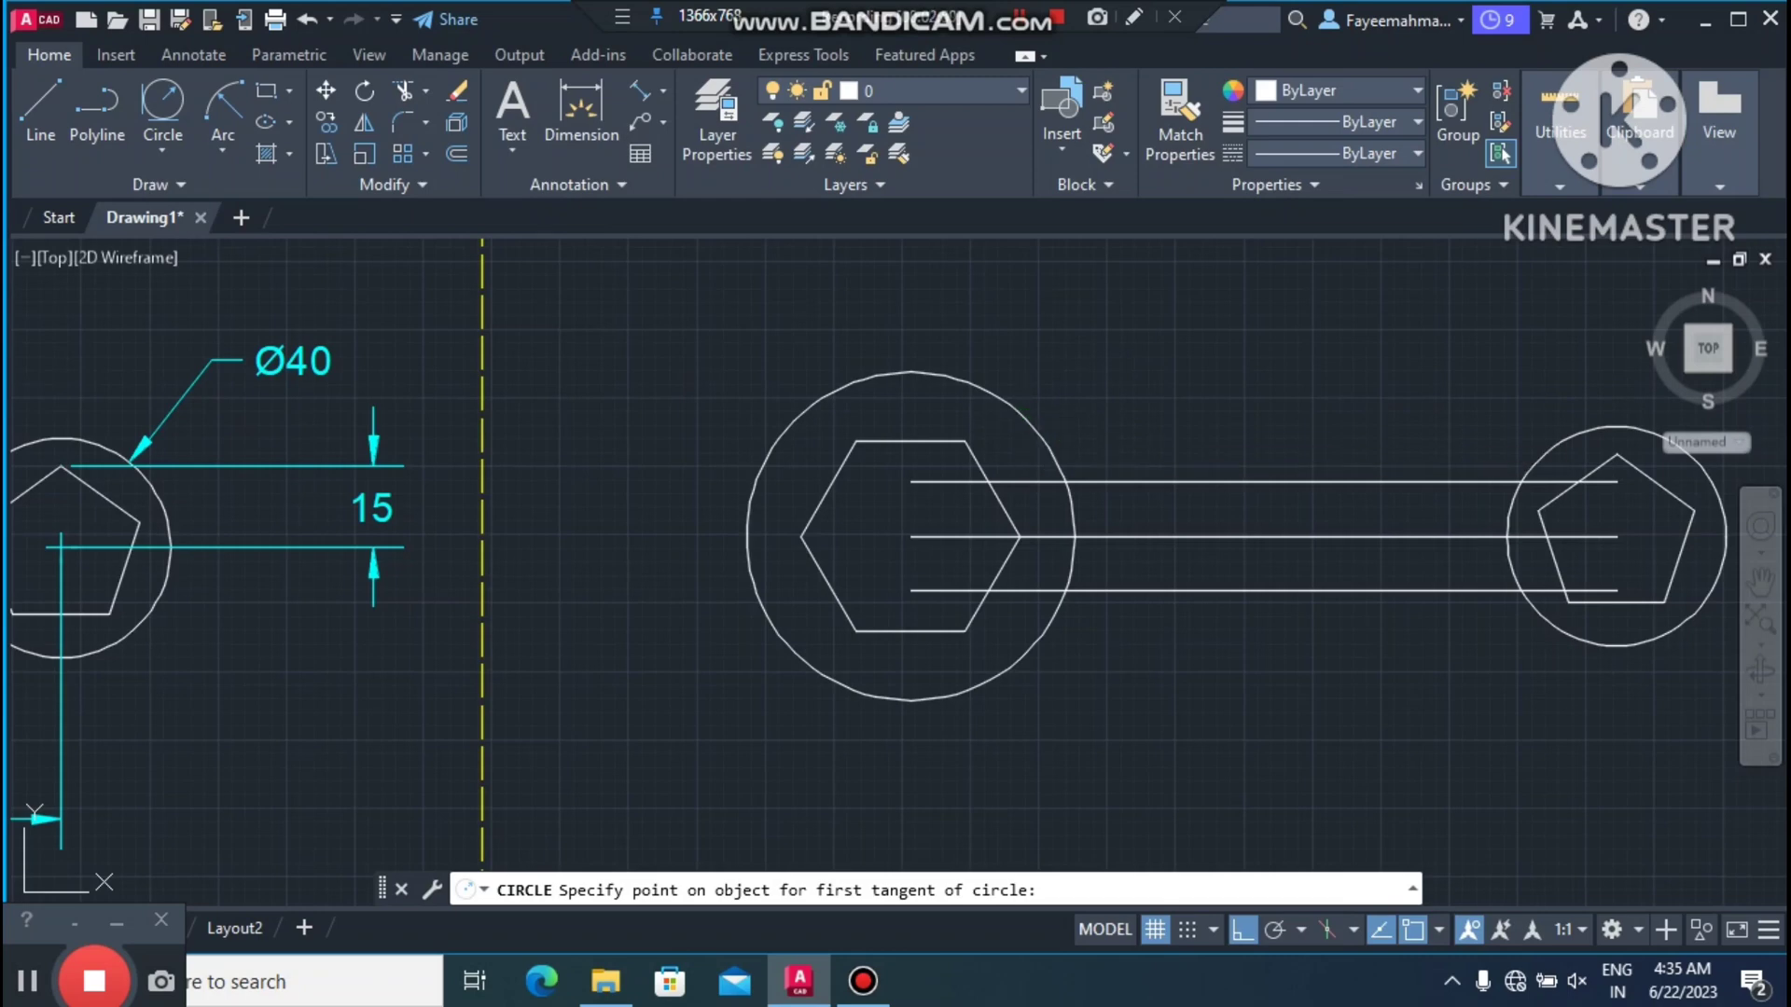
click(1018, 421)
click(1156, 481)
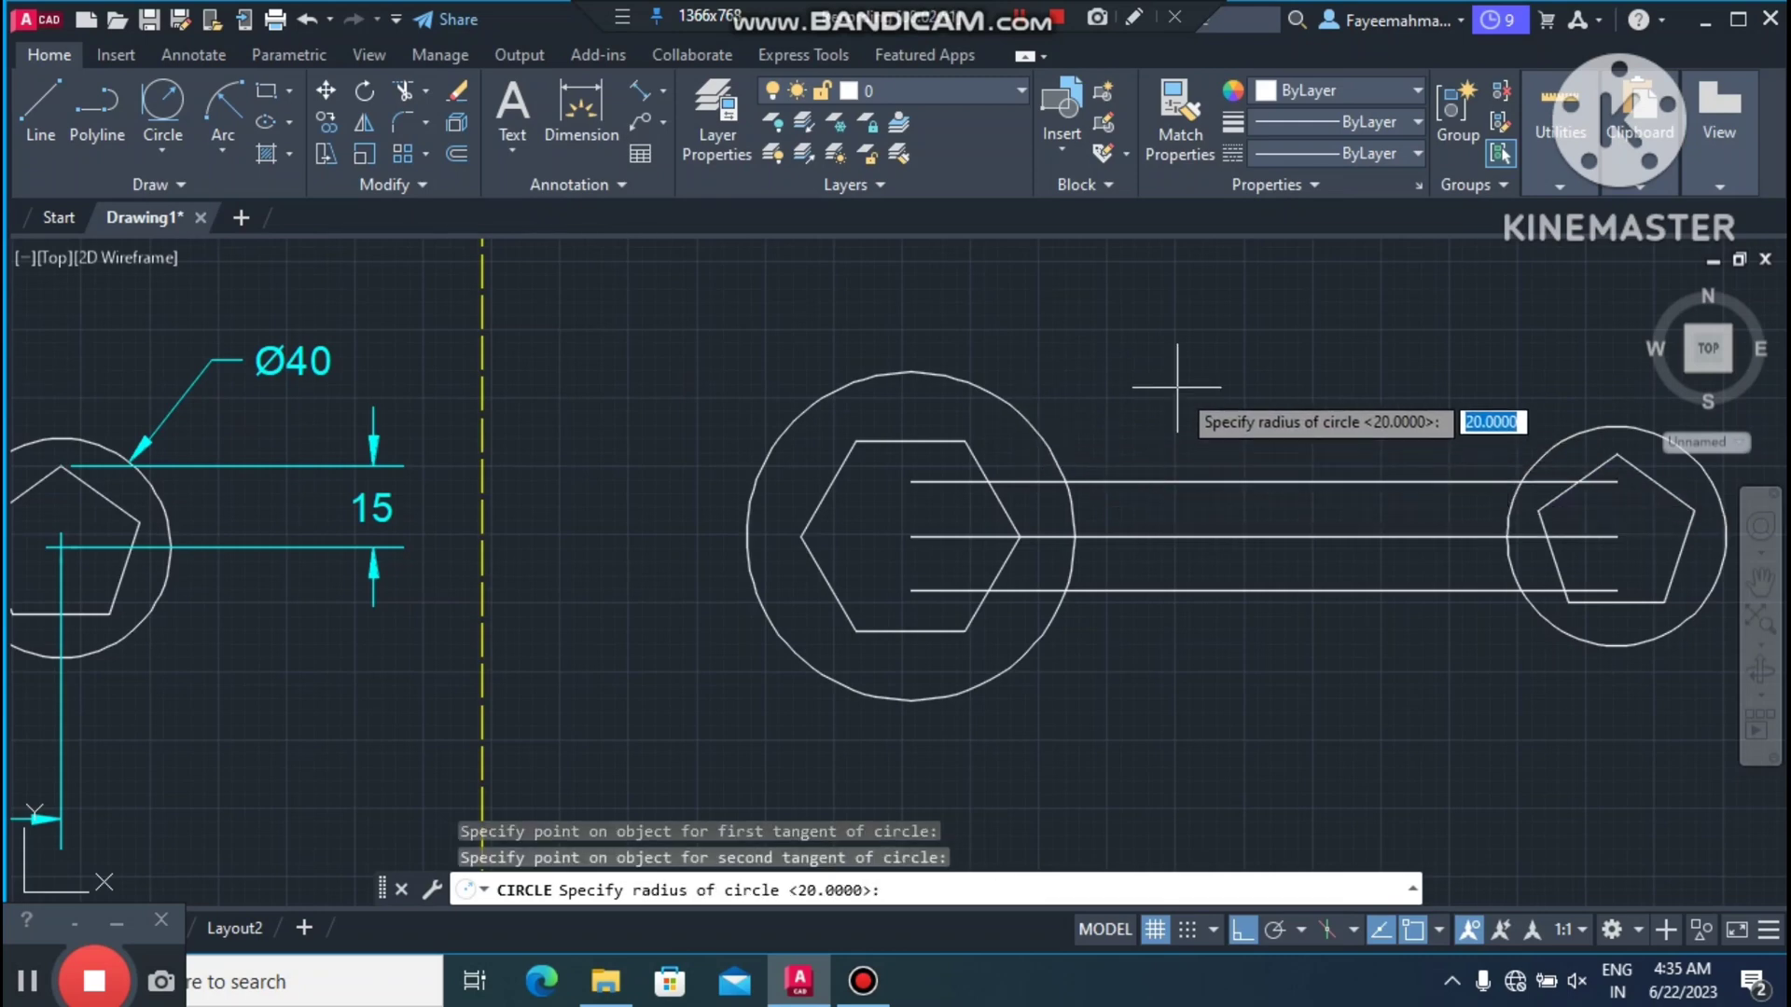
text(15)
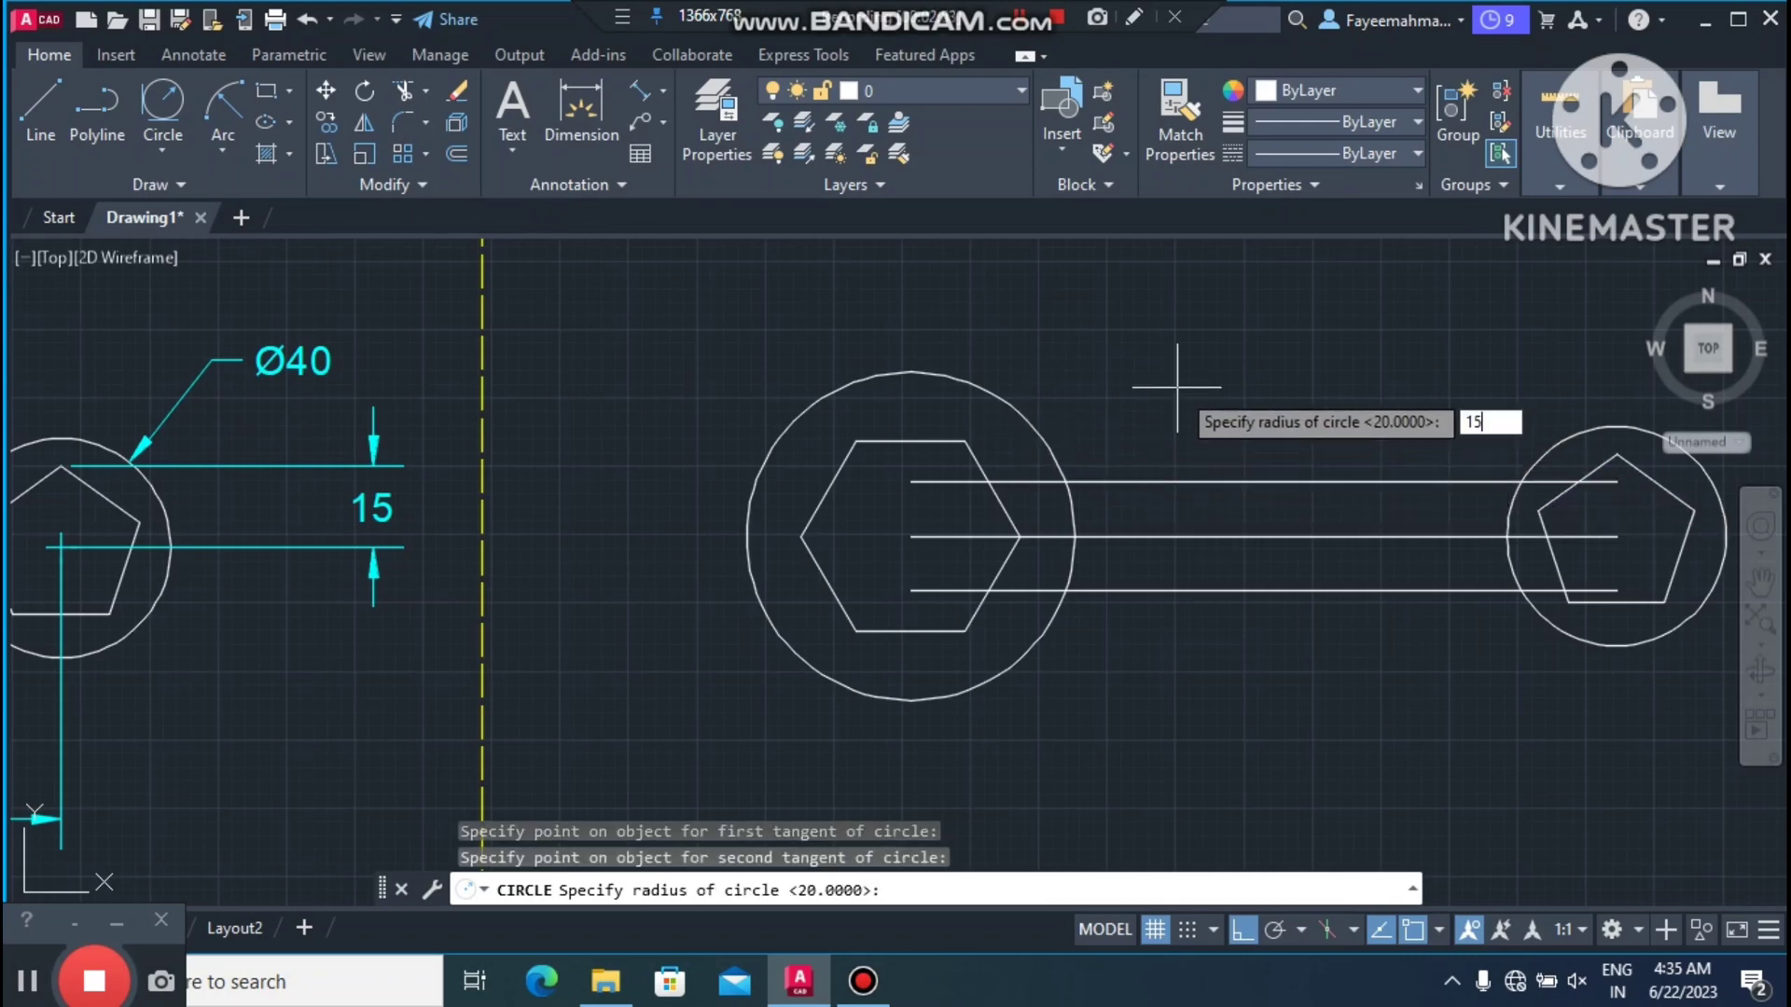
key(Return)
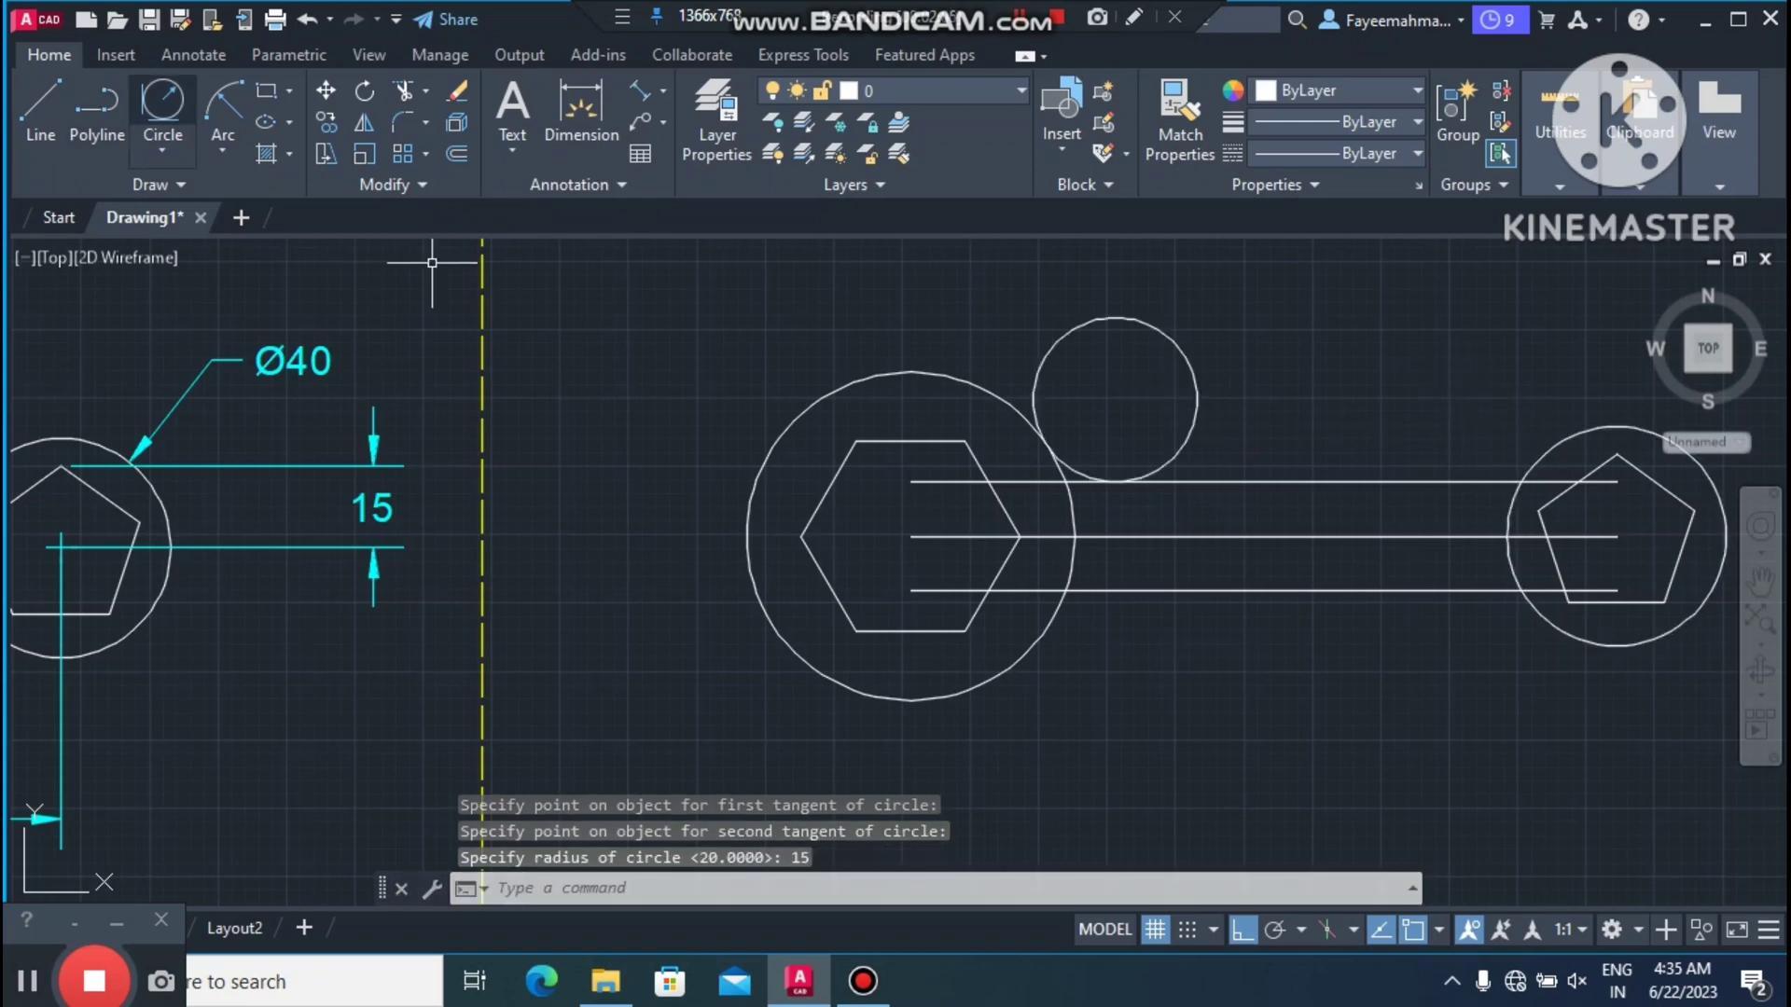
Step: Draw a radius 15 circle tangent to the pentagon's outer circle and the upper handle line
click(172, 103)
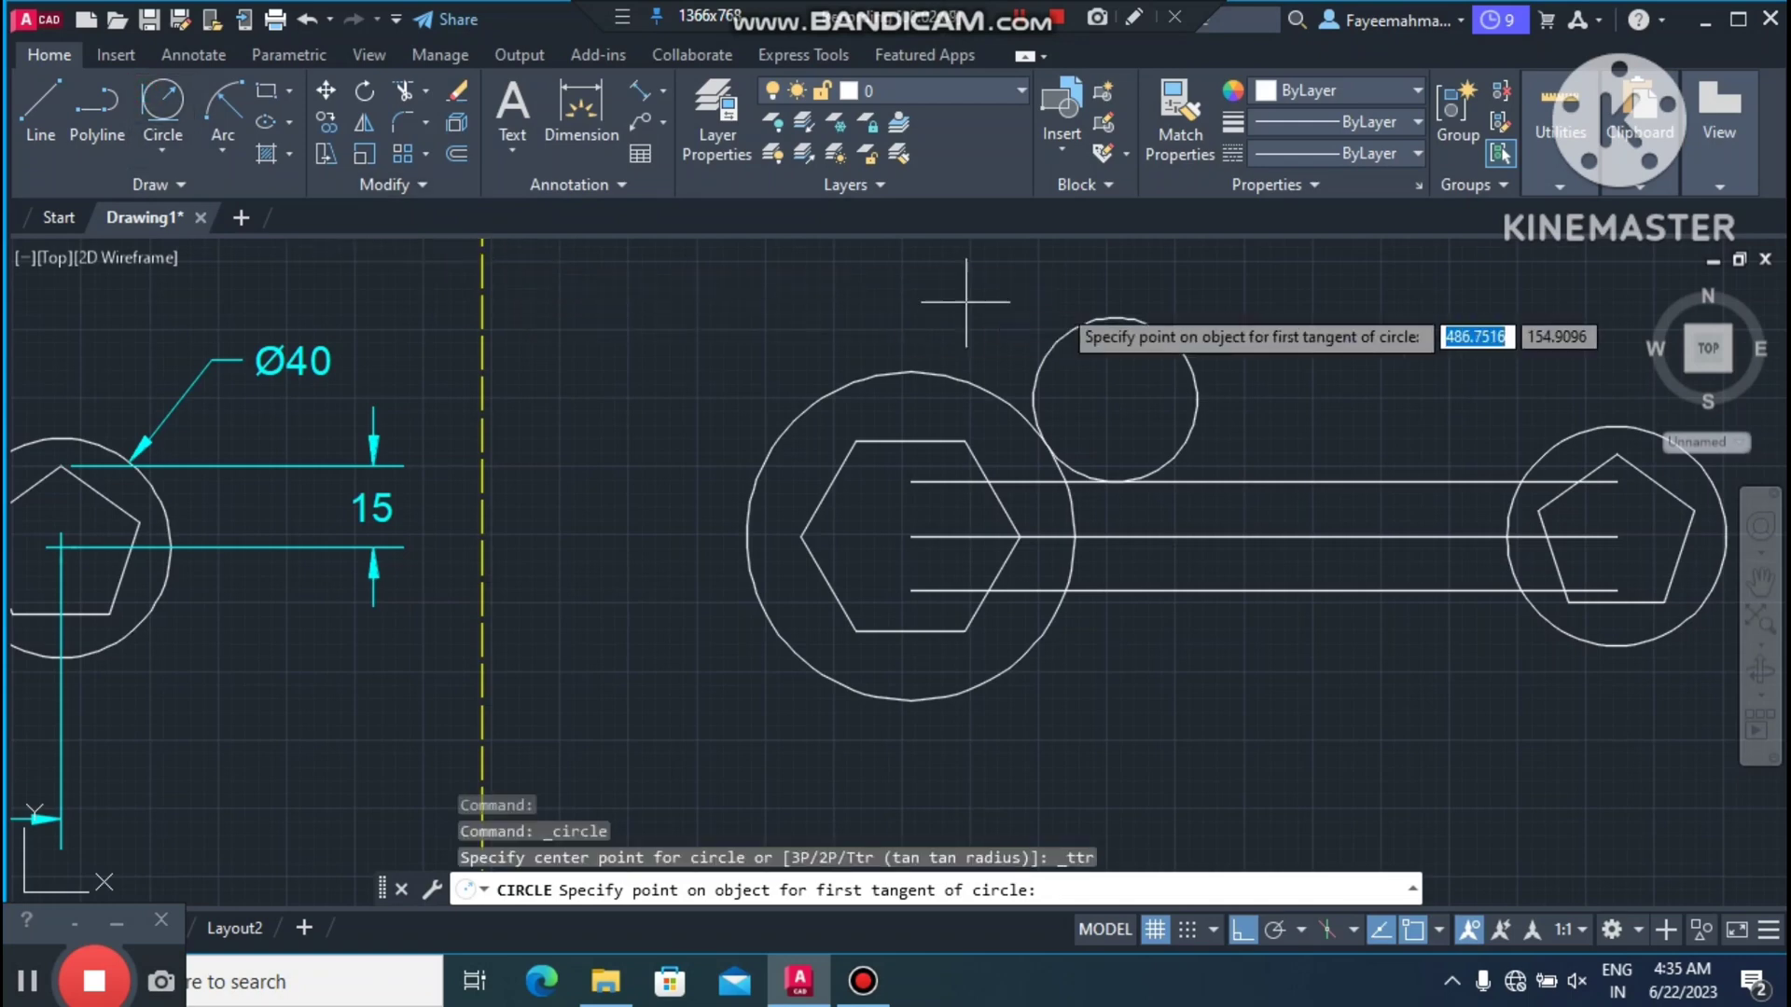
click(1567, 451)
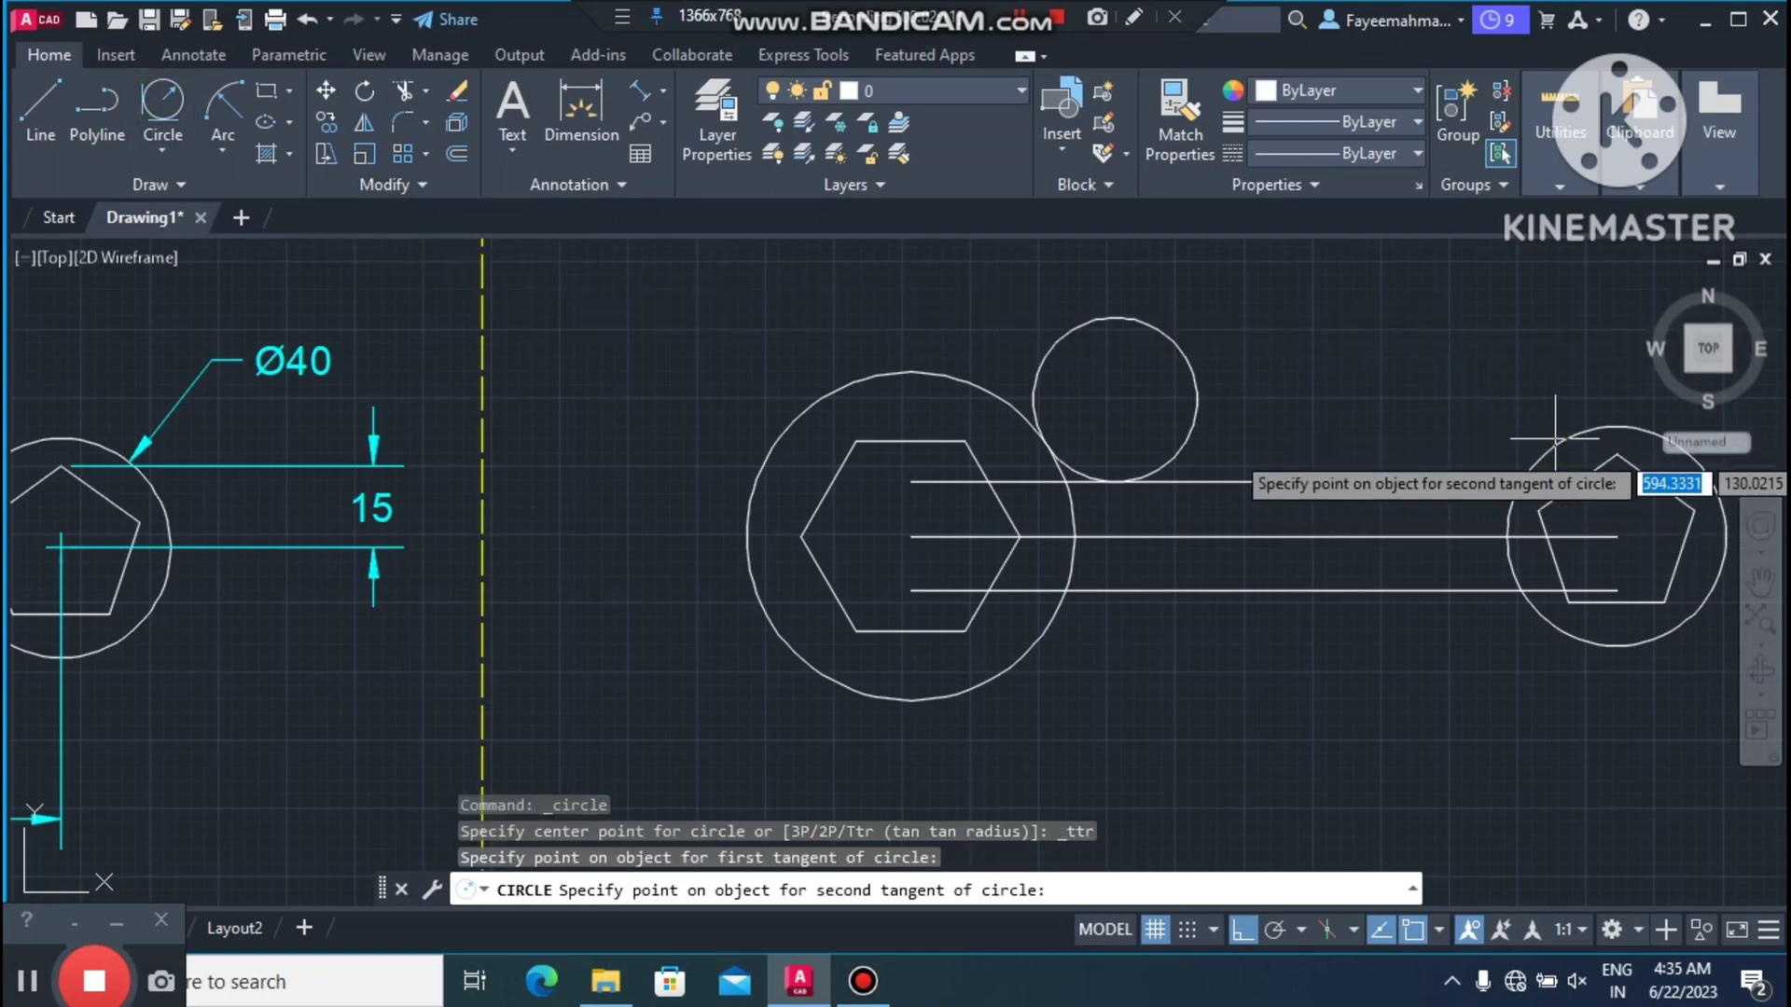
click(1464, 482)
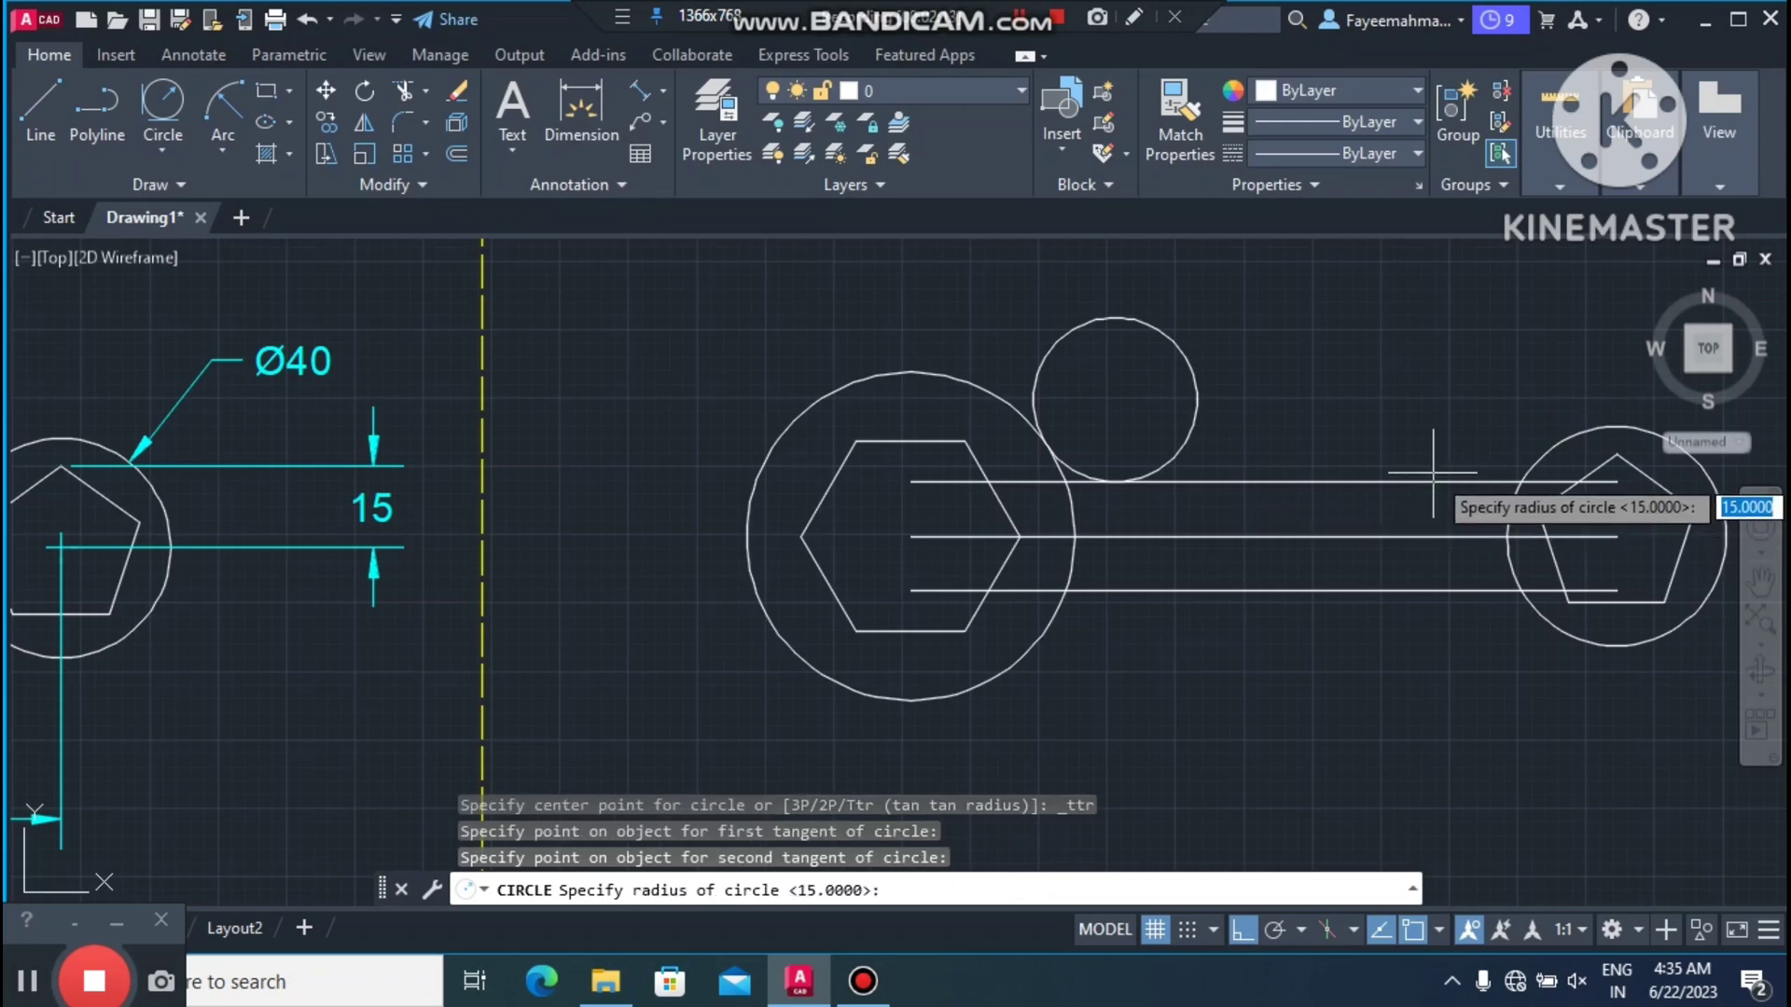
key(Return)
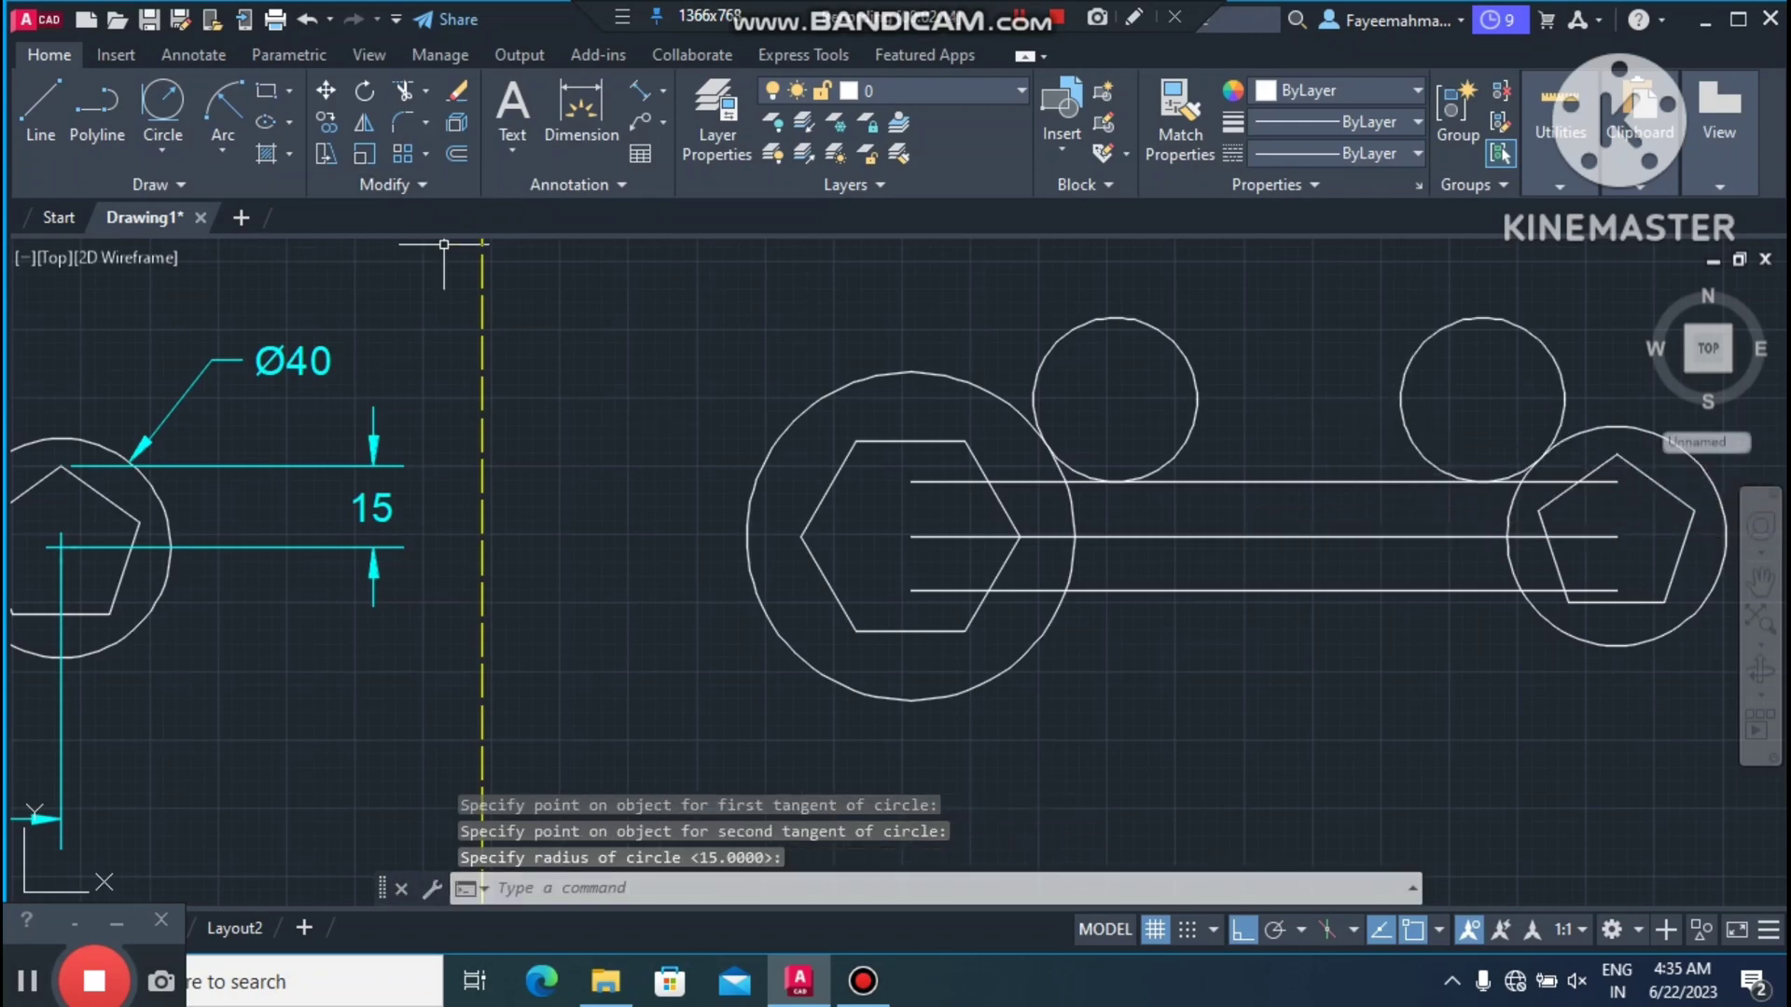
Step: Draw a radius 15 circle tangent to the hexagon's outer circle and the lower handle line
click(162, 102)
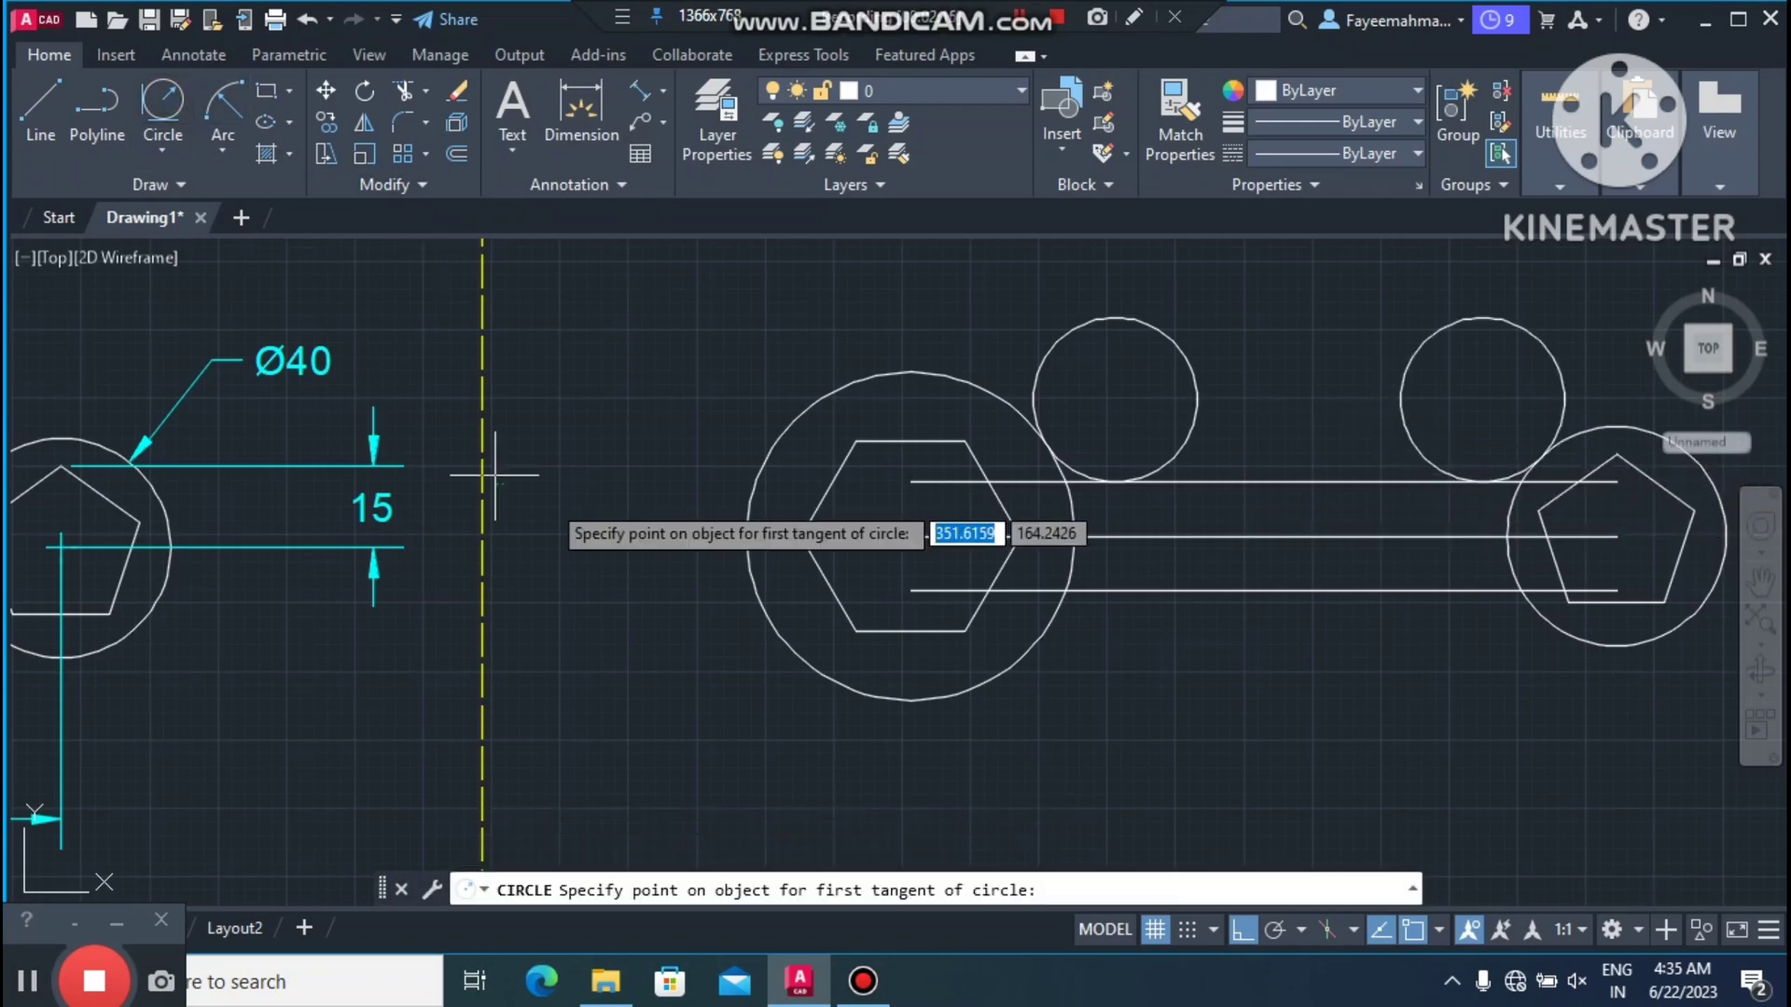
click(1030, 640)
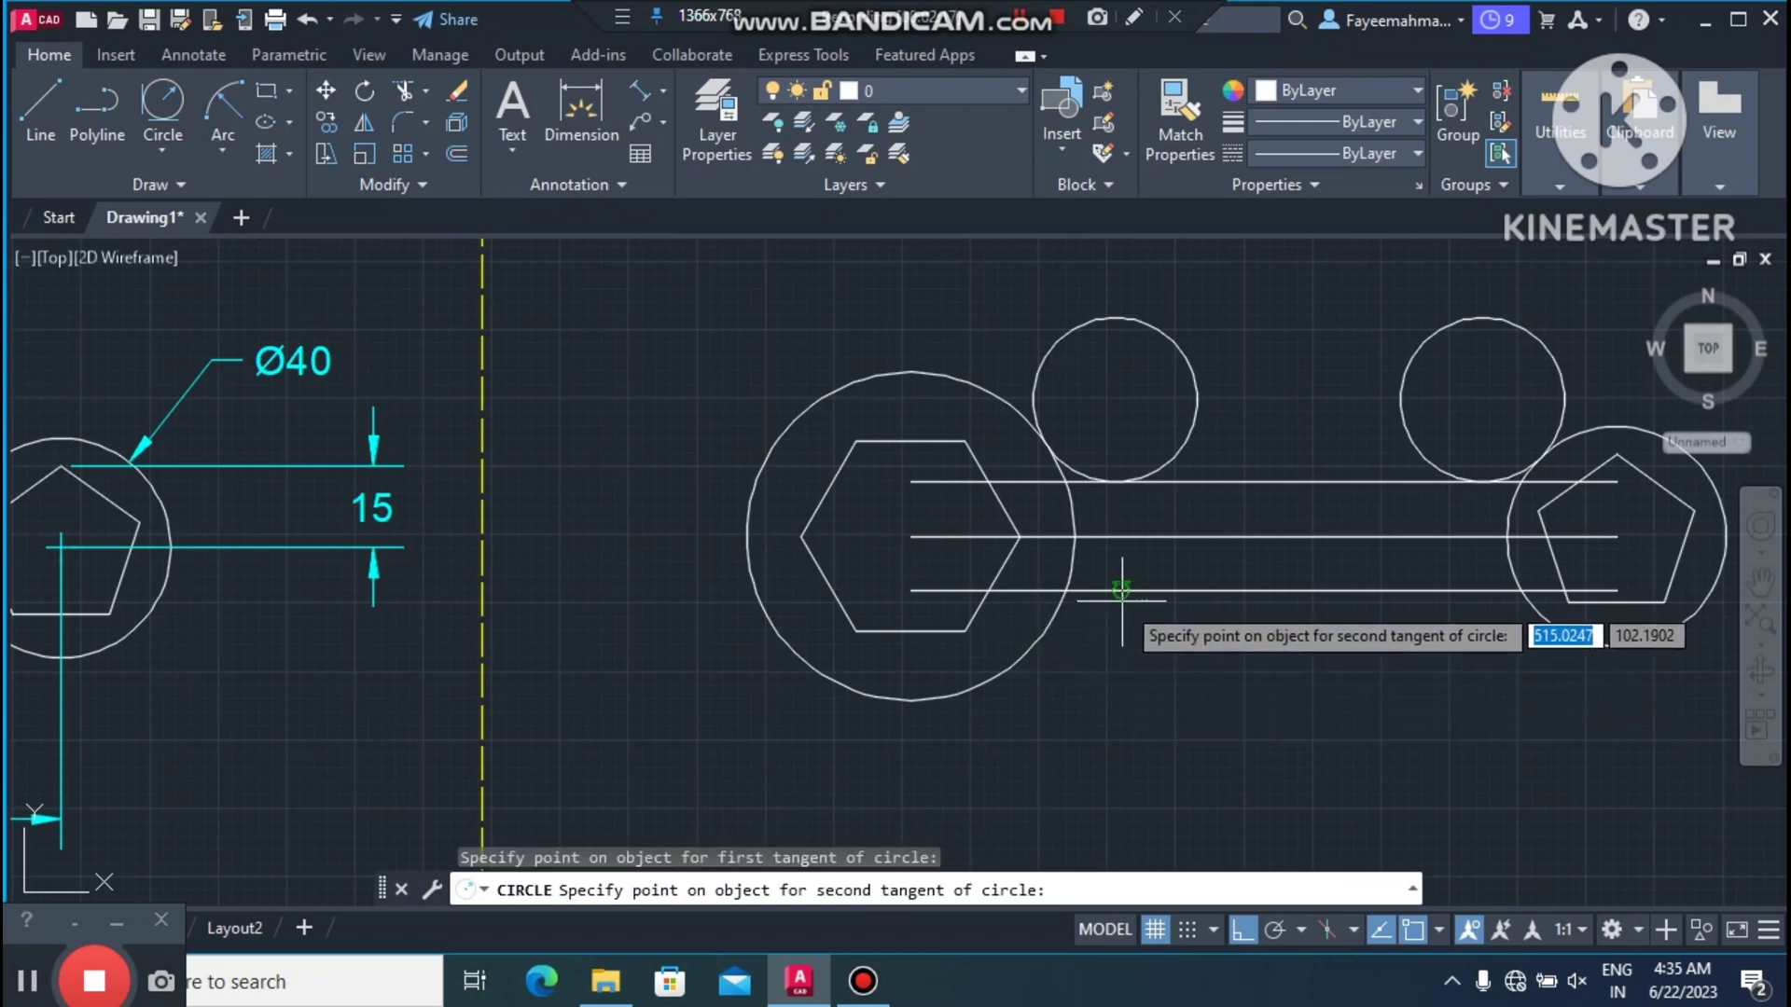
click(1198, 632)
key(Return)
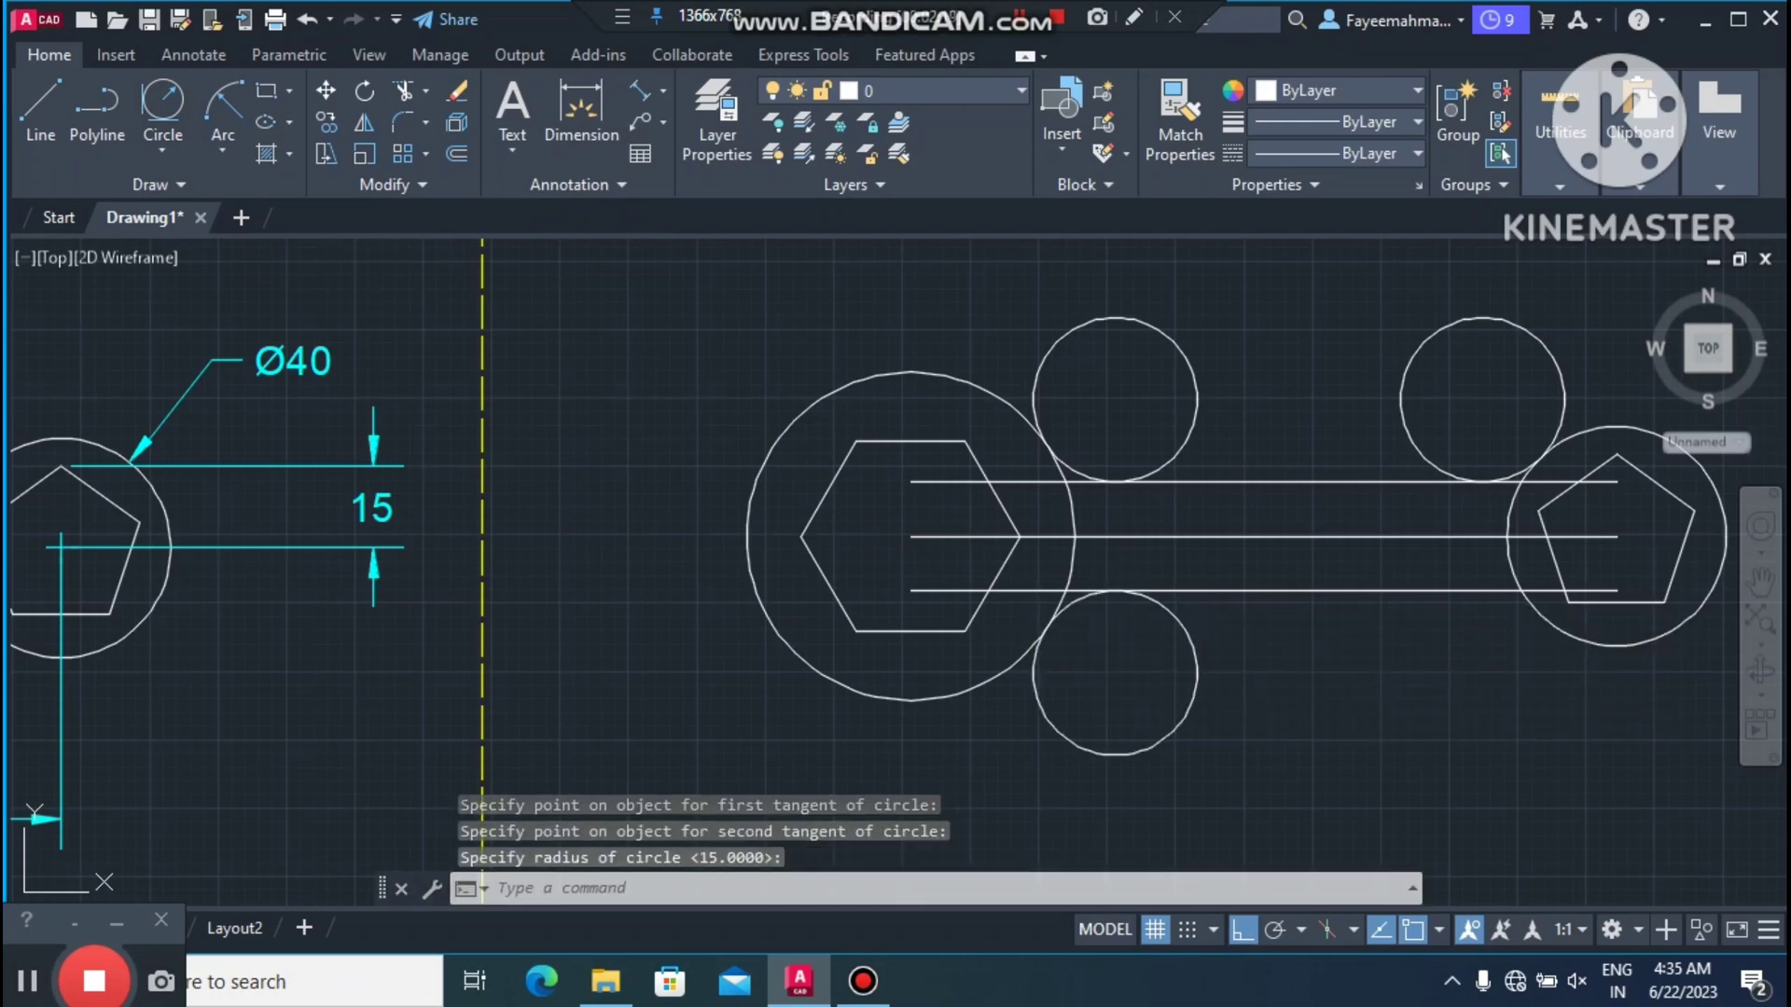
Step: Draw a radius 15 circle tangent to the pentagon's outer circle and the lower handle line
key(Return)
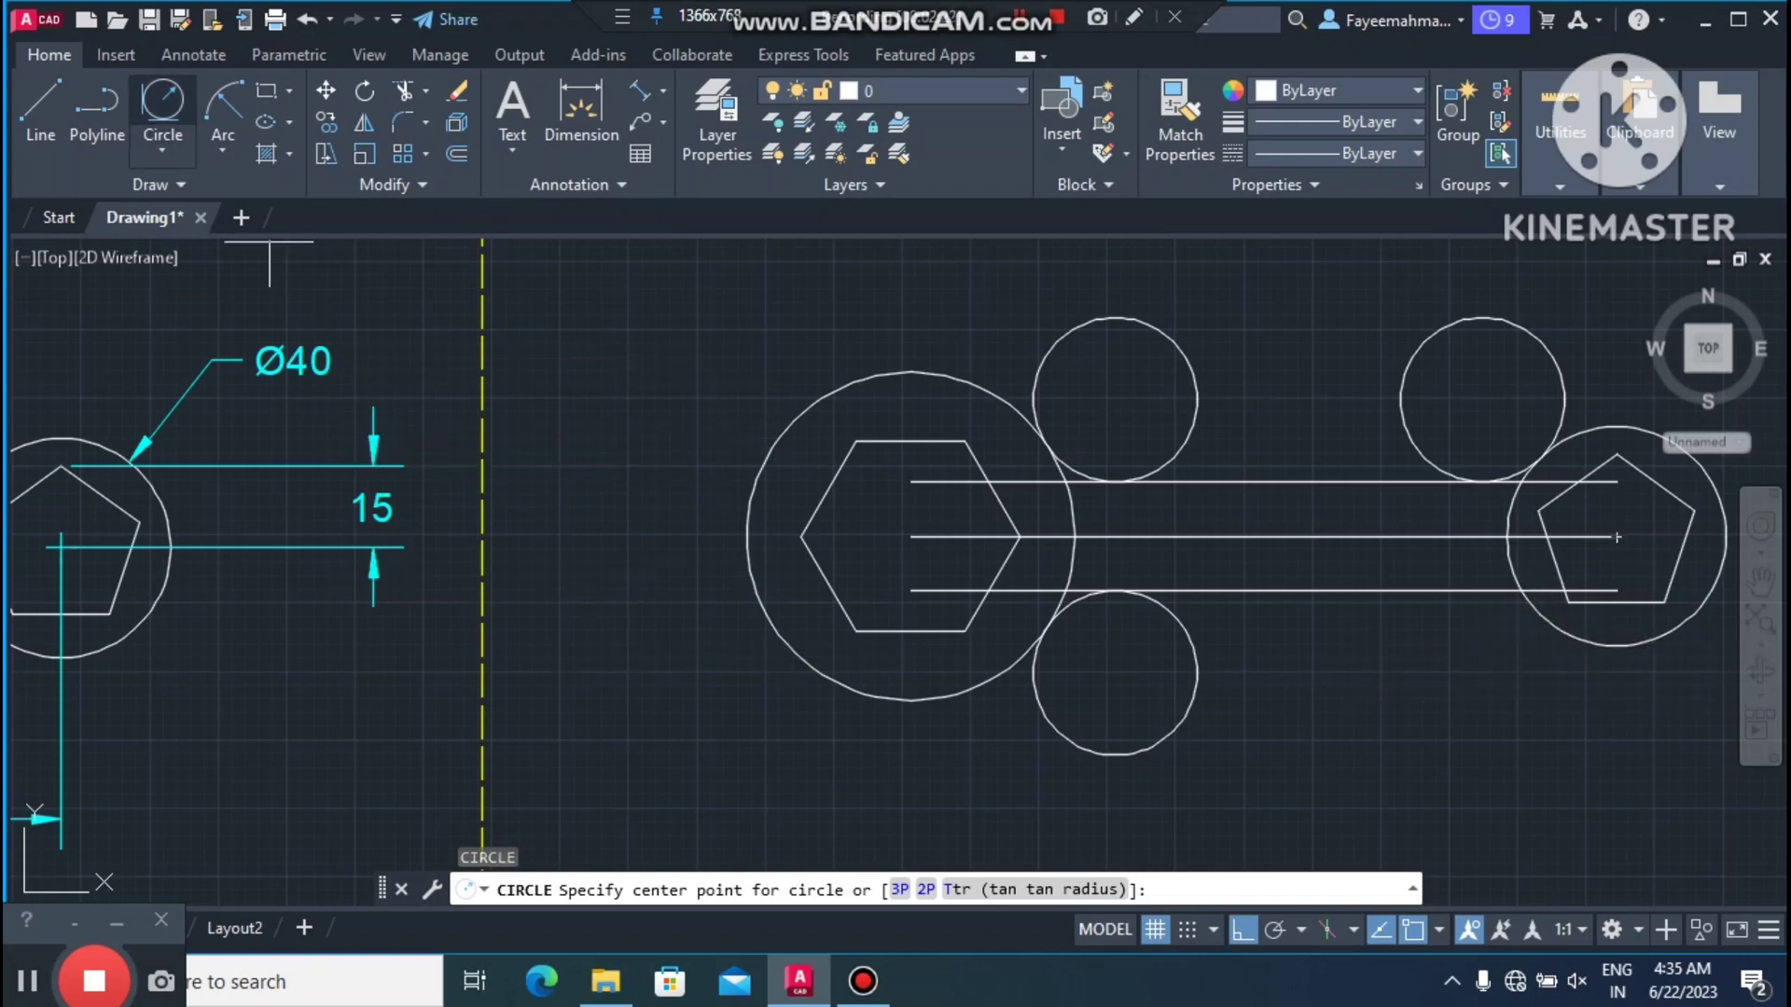
click(162, 102)
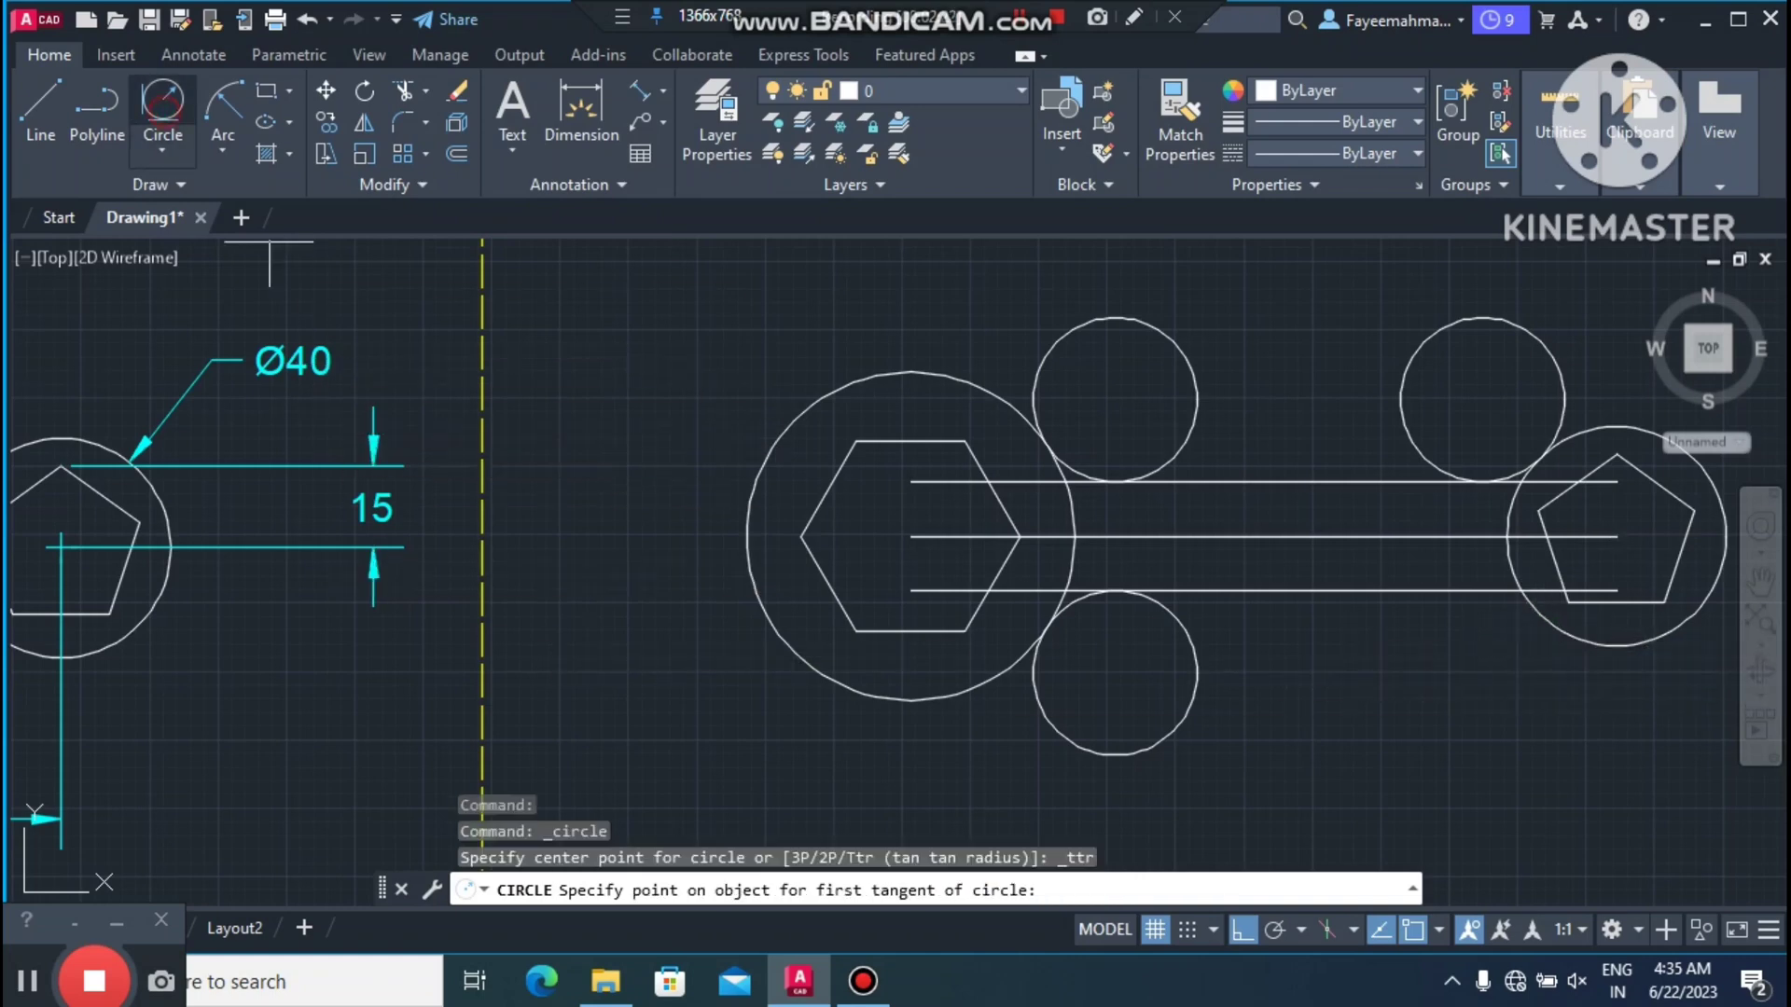
click(1544, 617)
click(1426, 592)
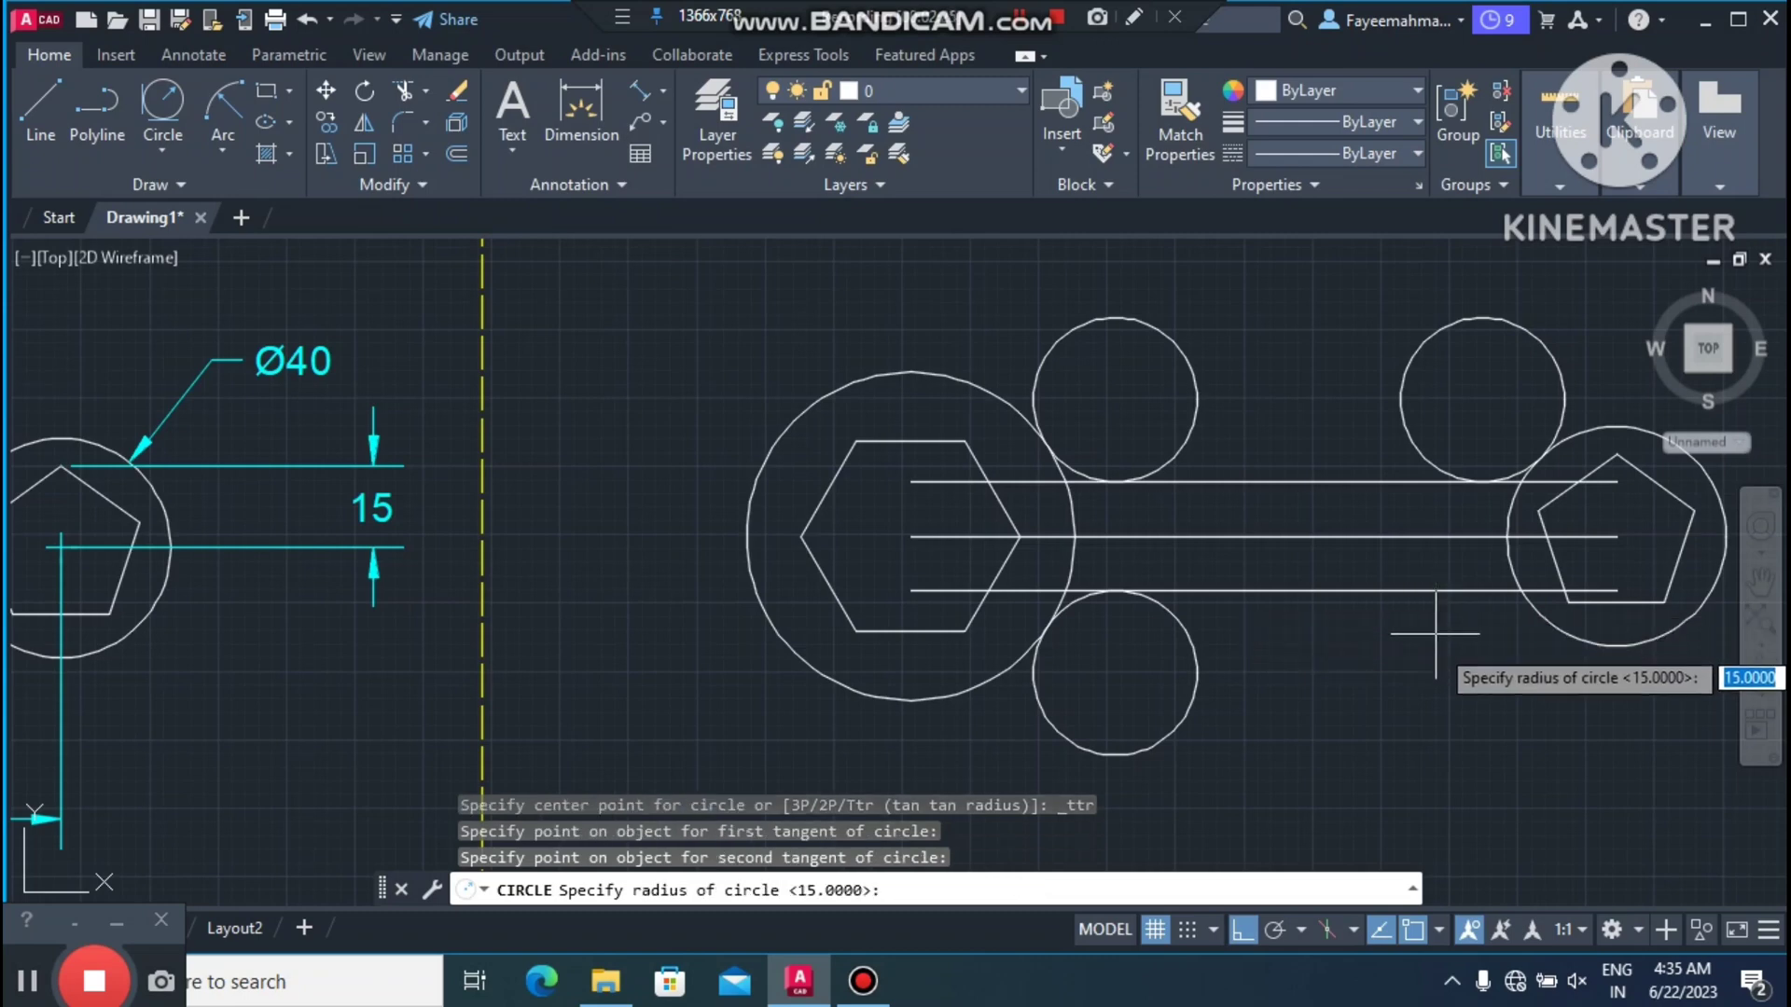
key(Return)
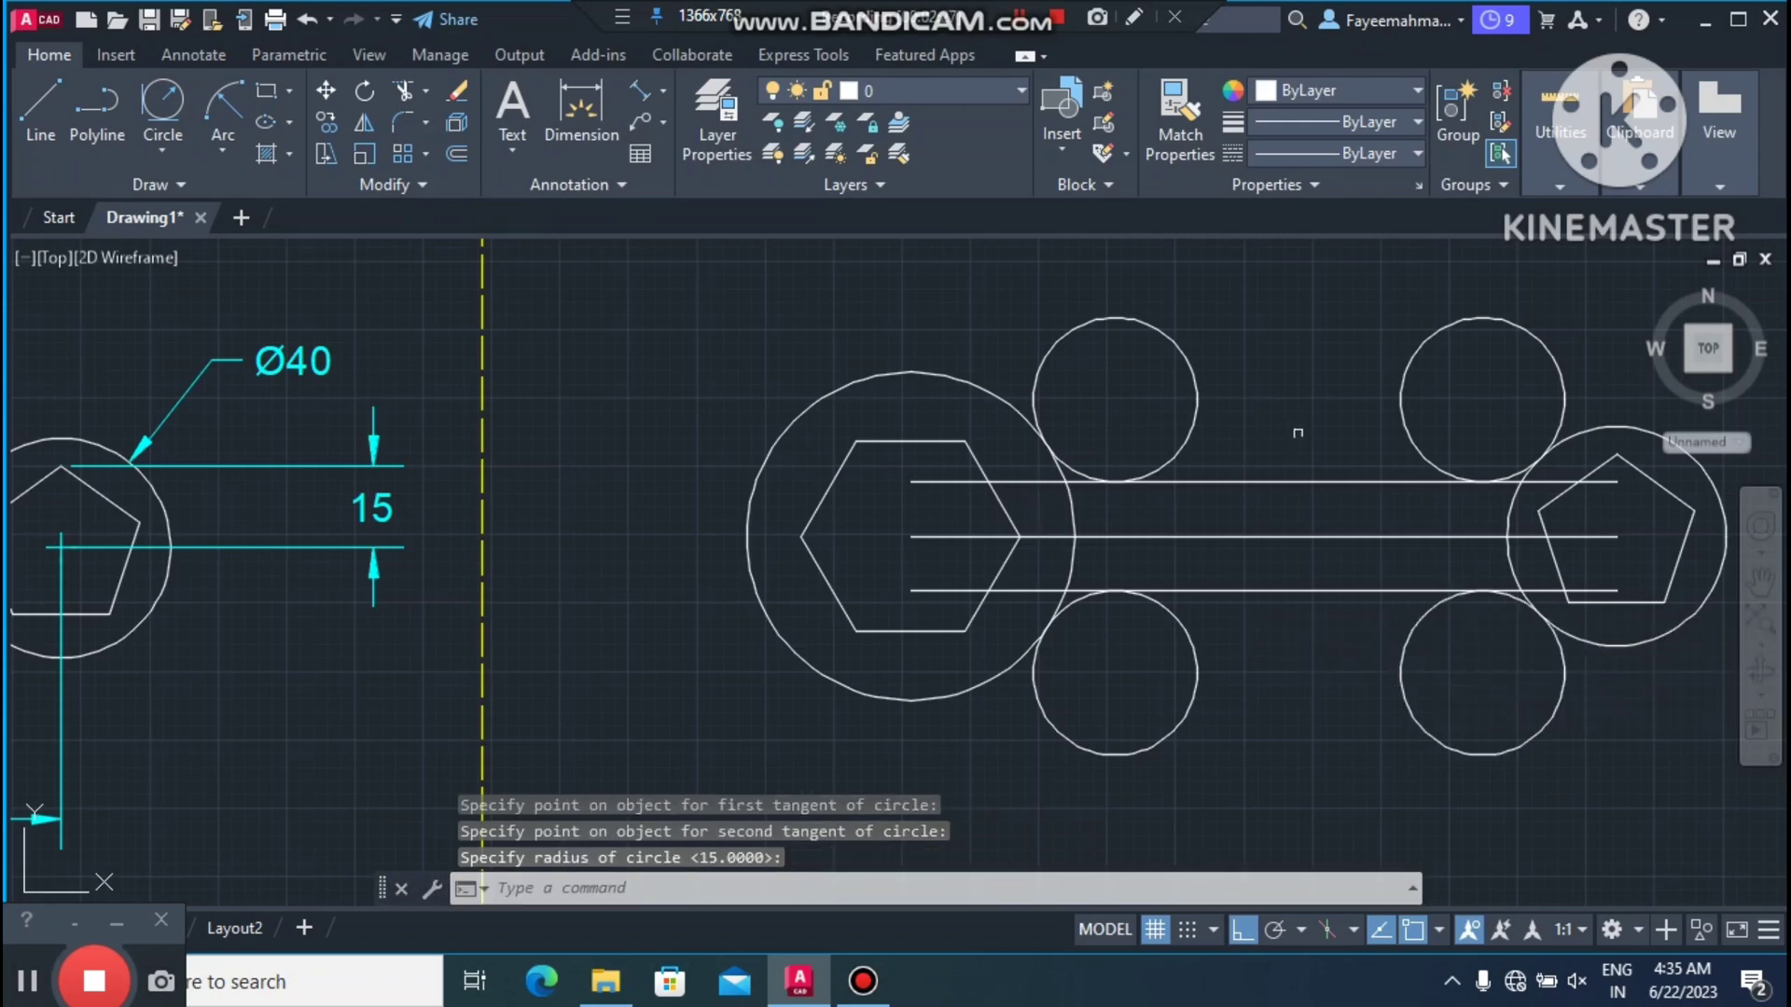
key(Escape)
key(Escape)
key(Escape)
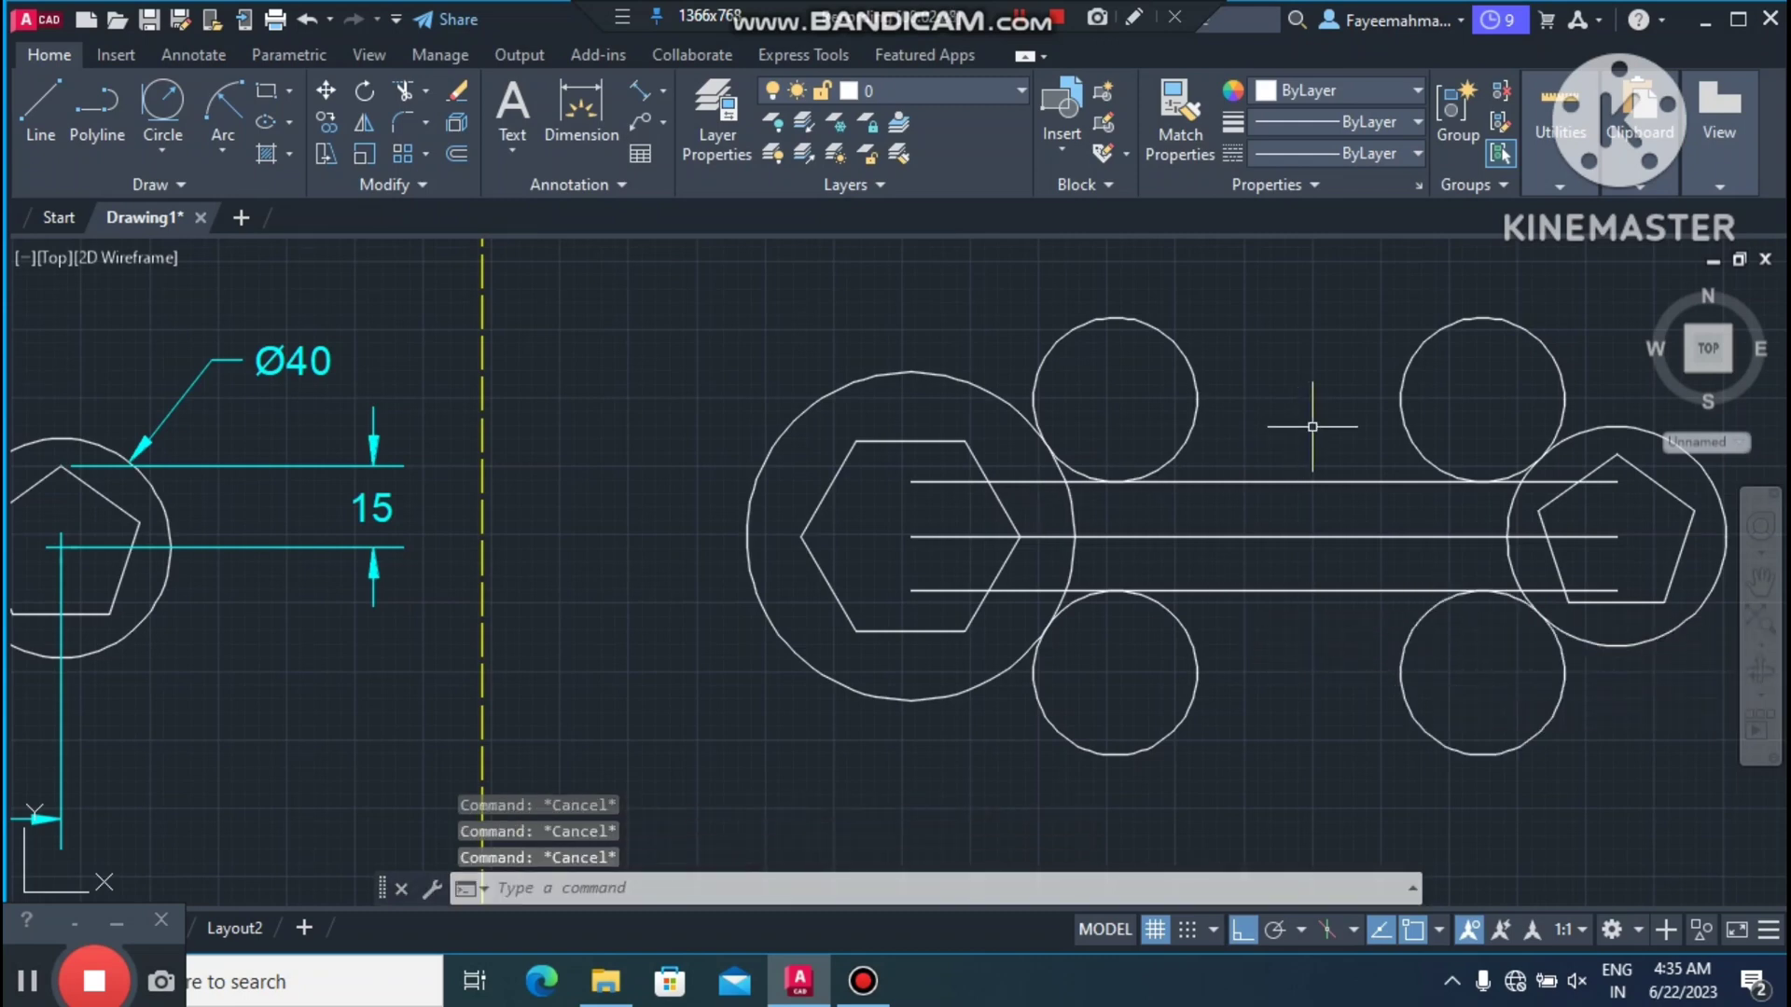
Step: Trim the four radius 15 circles down to the fillet arcs joining the handle lines and the end circles
text(tr)
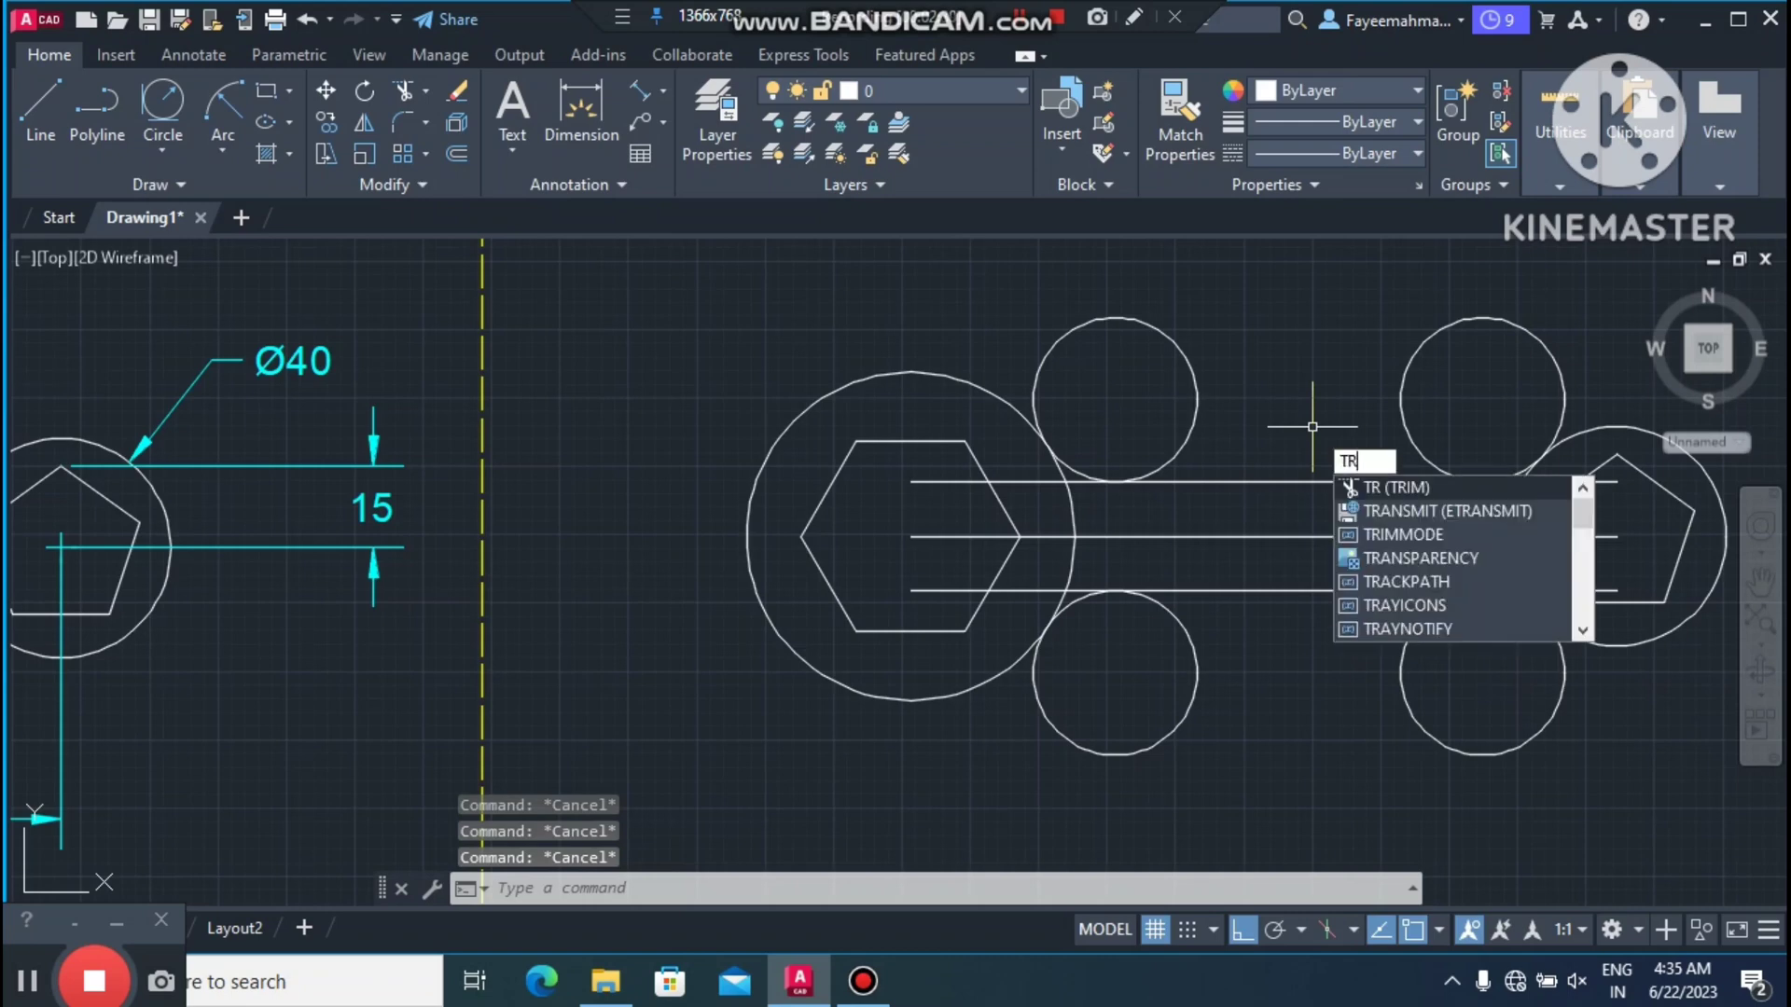
key(Return)
click(1186, 349)
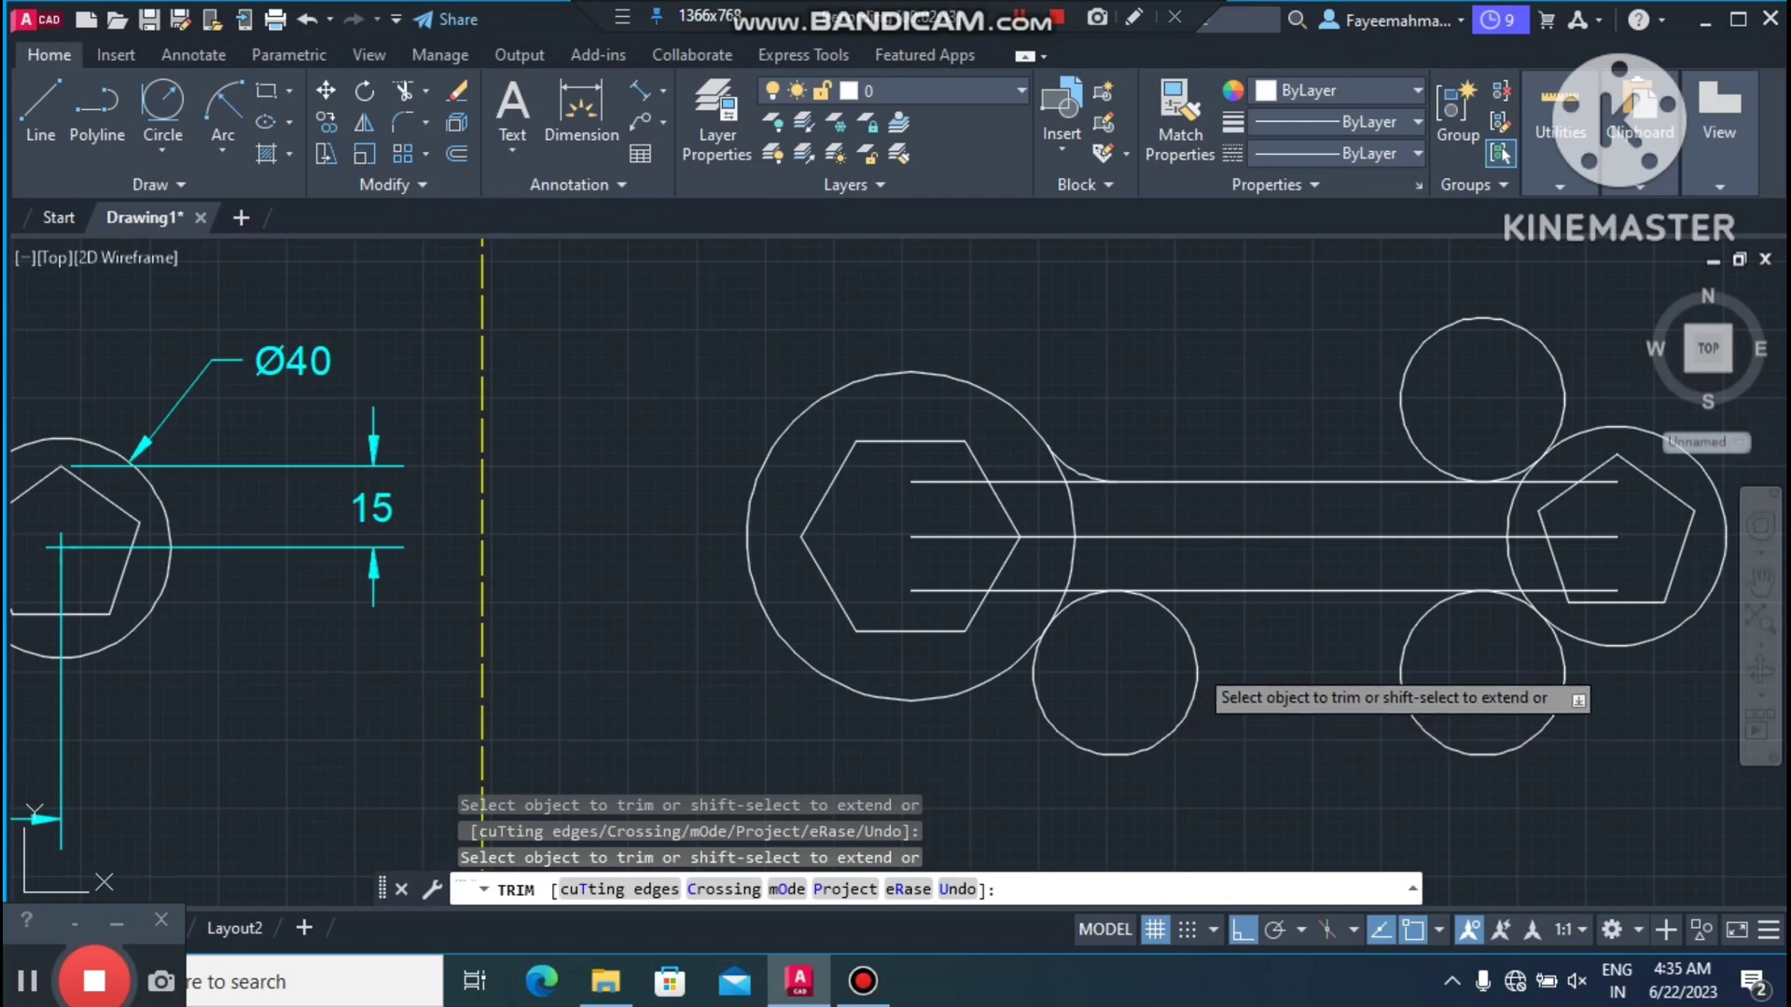
click(1193, 662)
click(1462, 324)
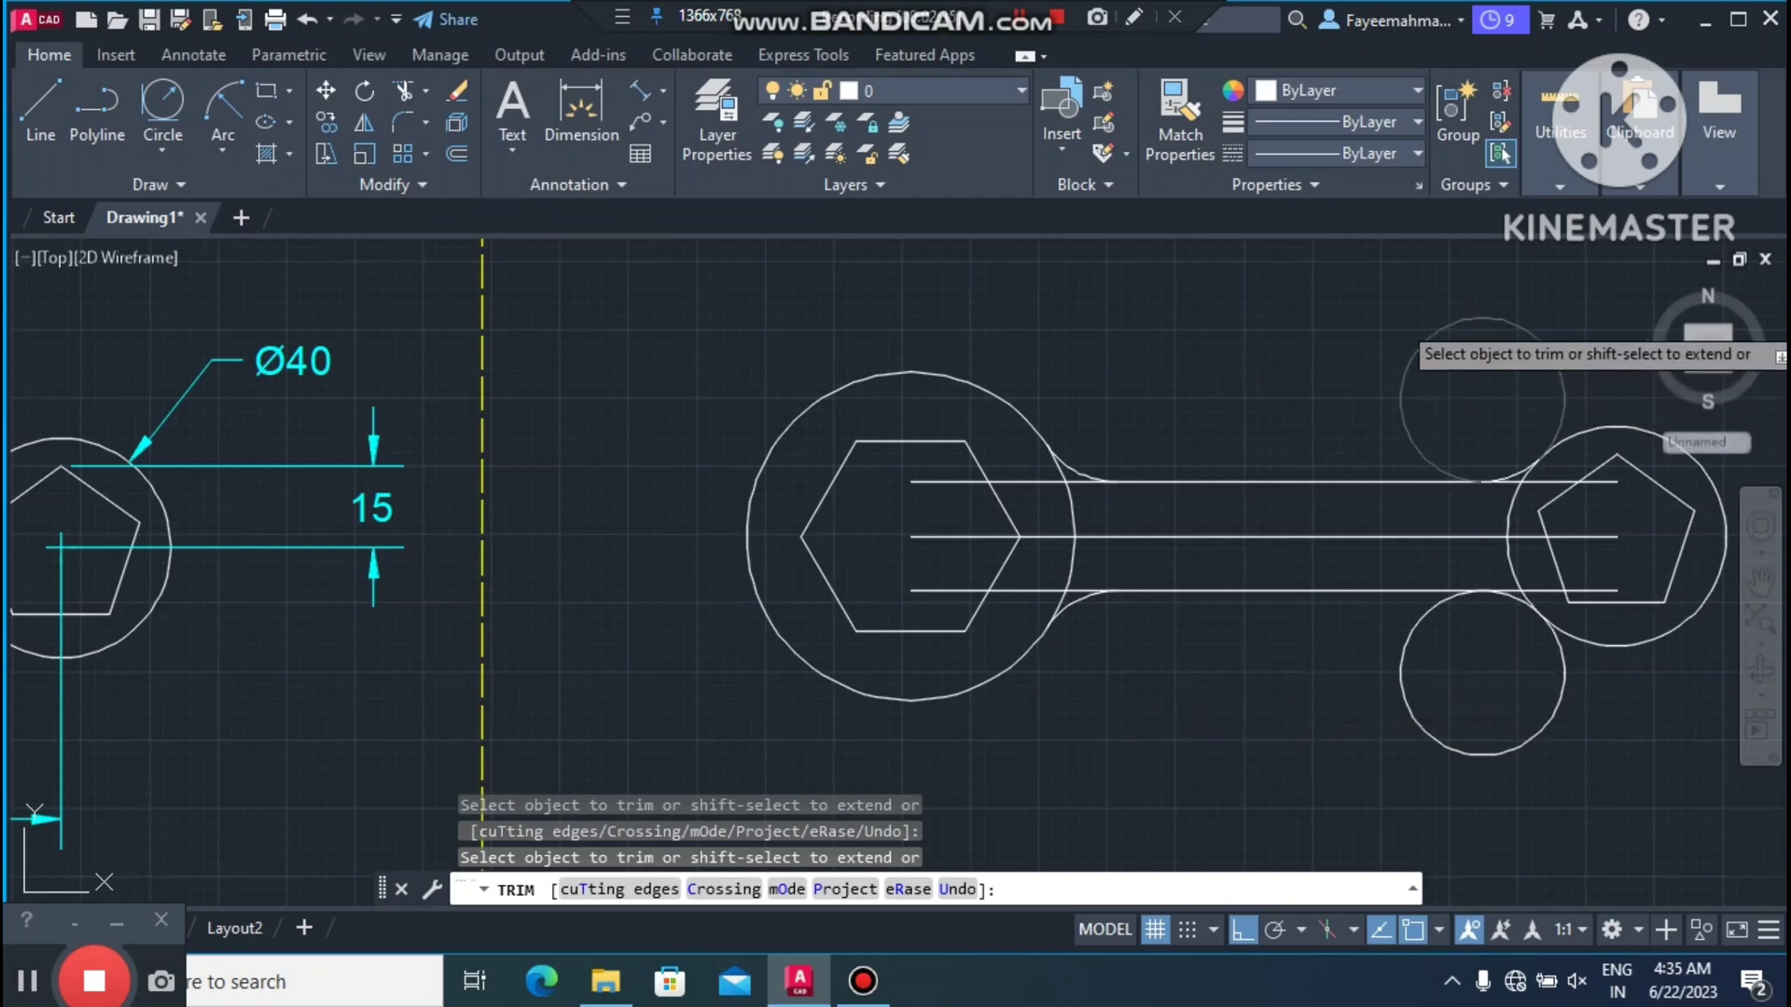
click(1402, 691)
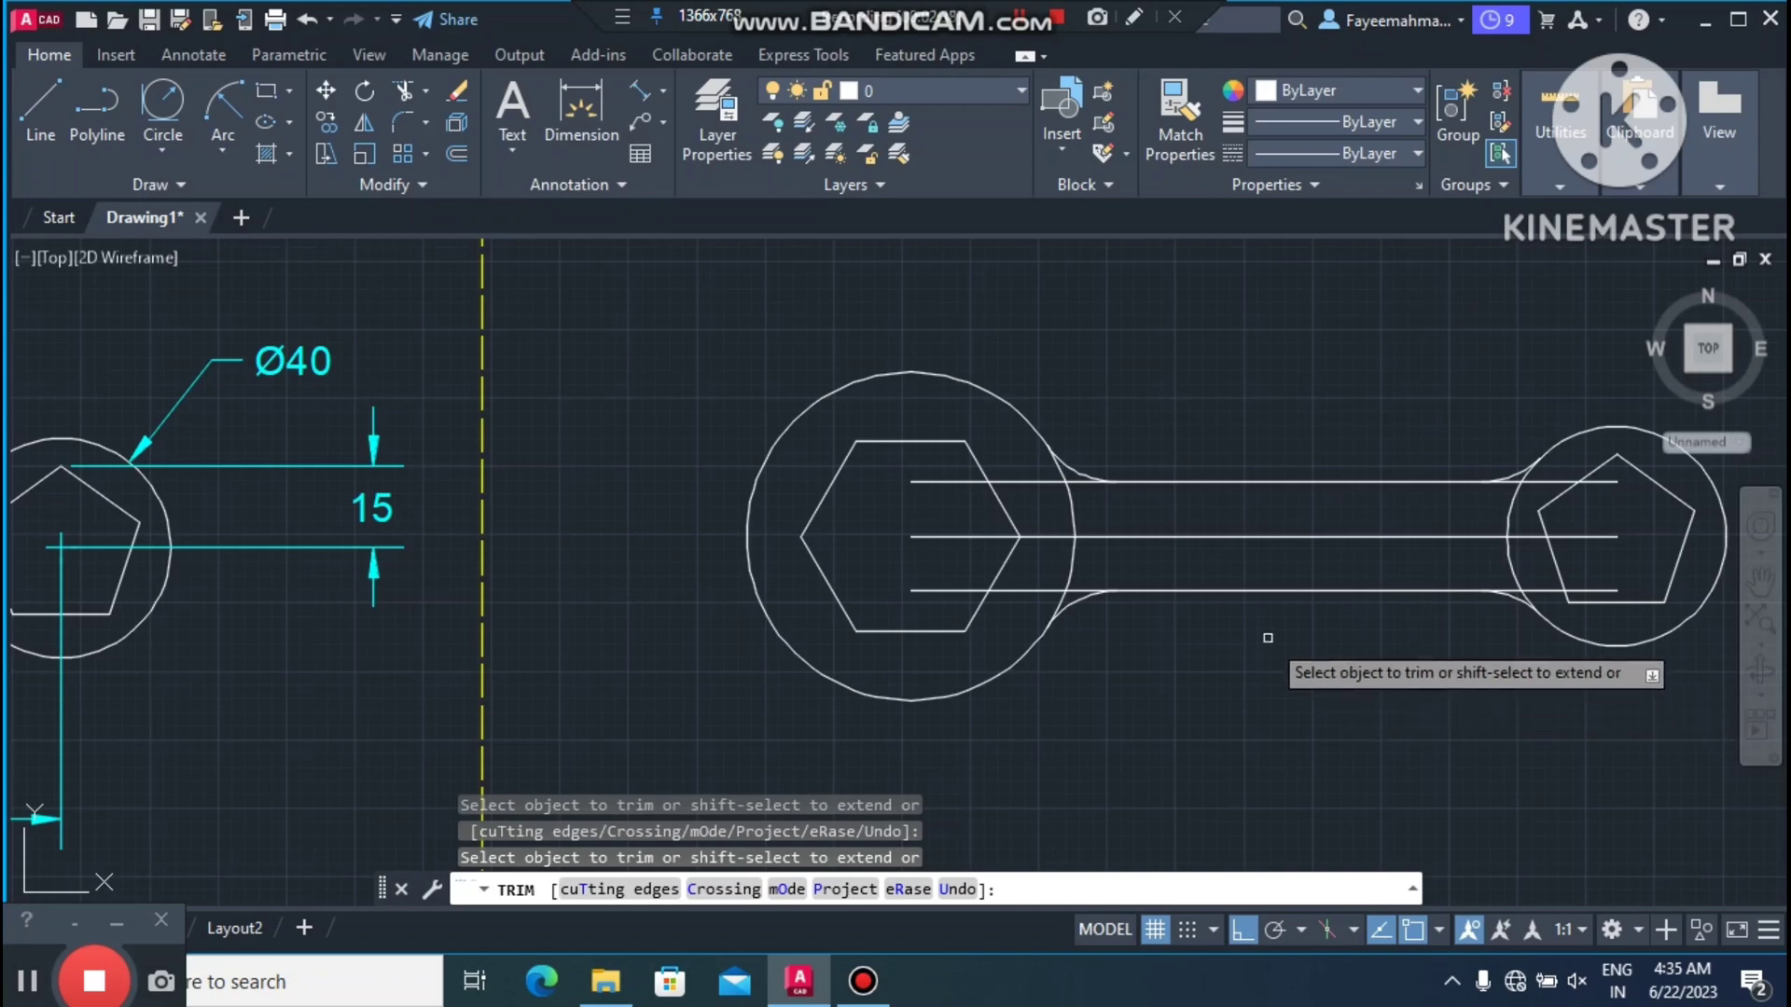
Step: Trim the short pieces of the upper and lower handle lines between the fillet arcs and both end circles
scroll(1072, 513, up, 4)
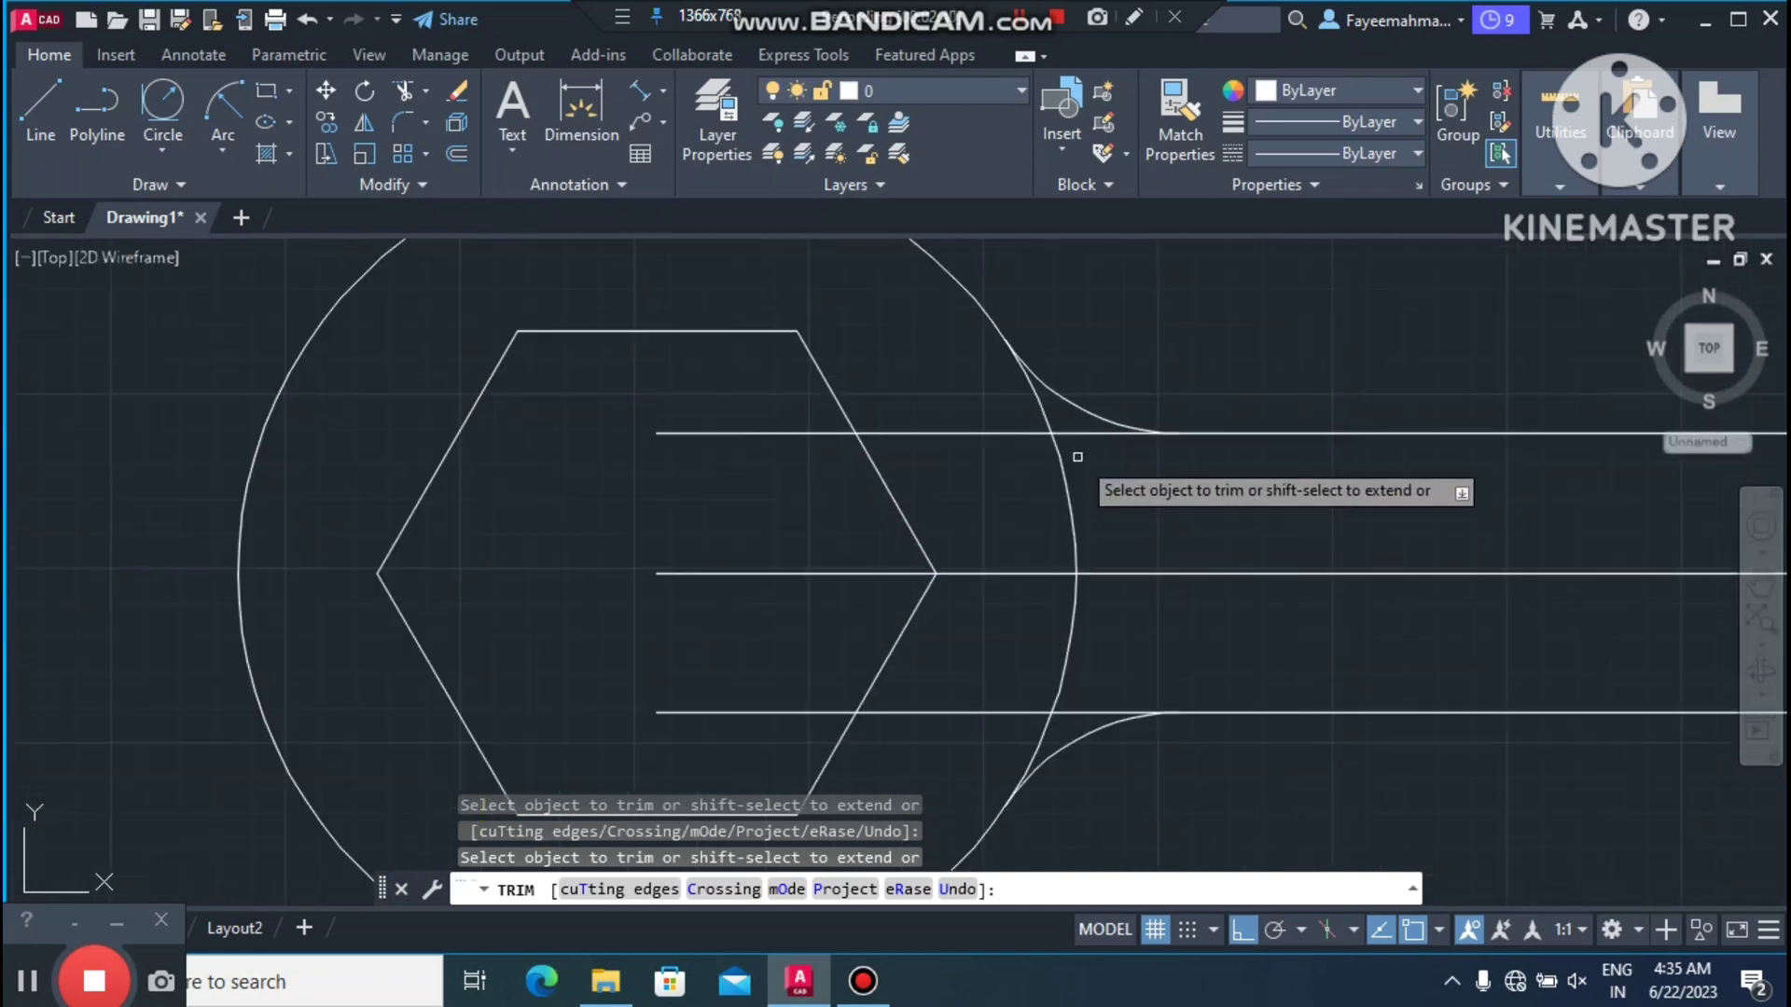
click(1086, 713)
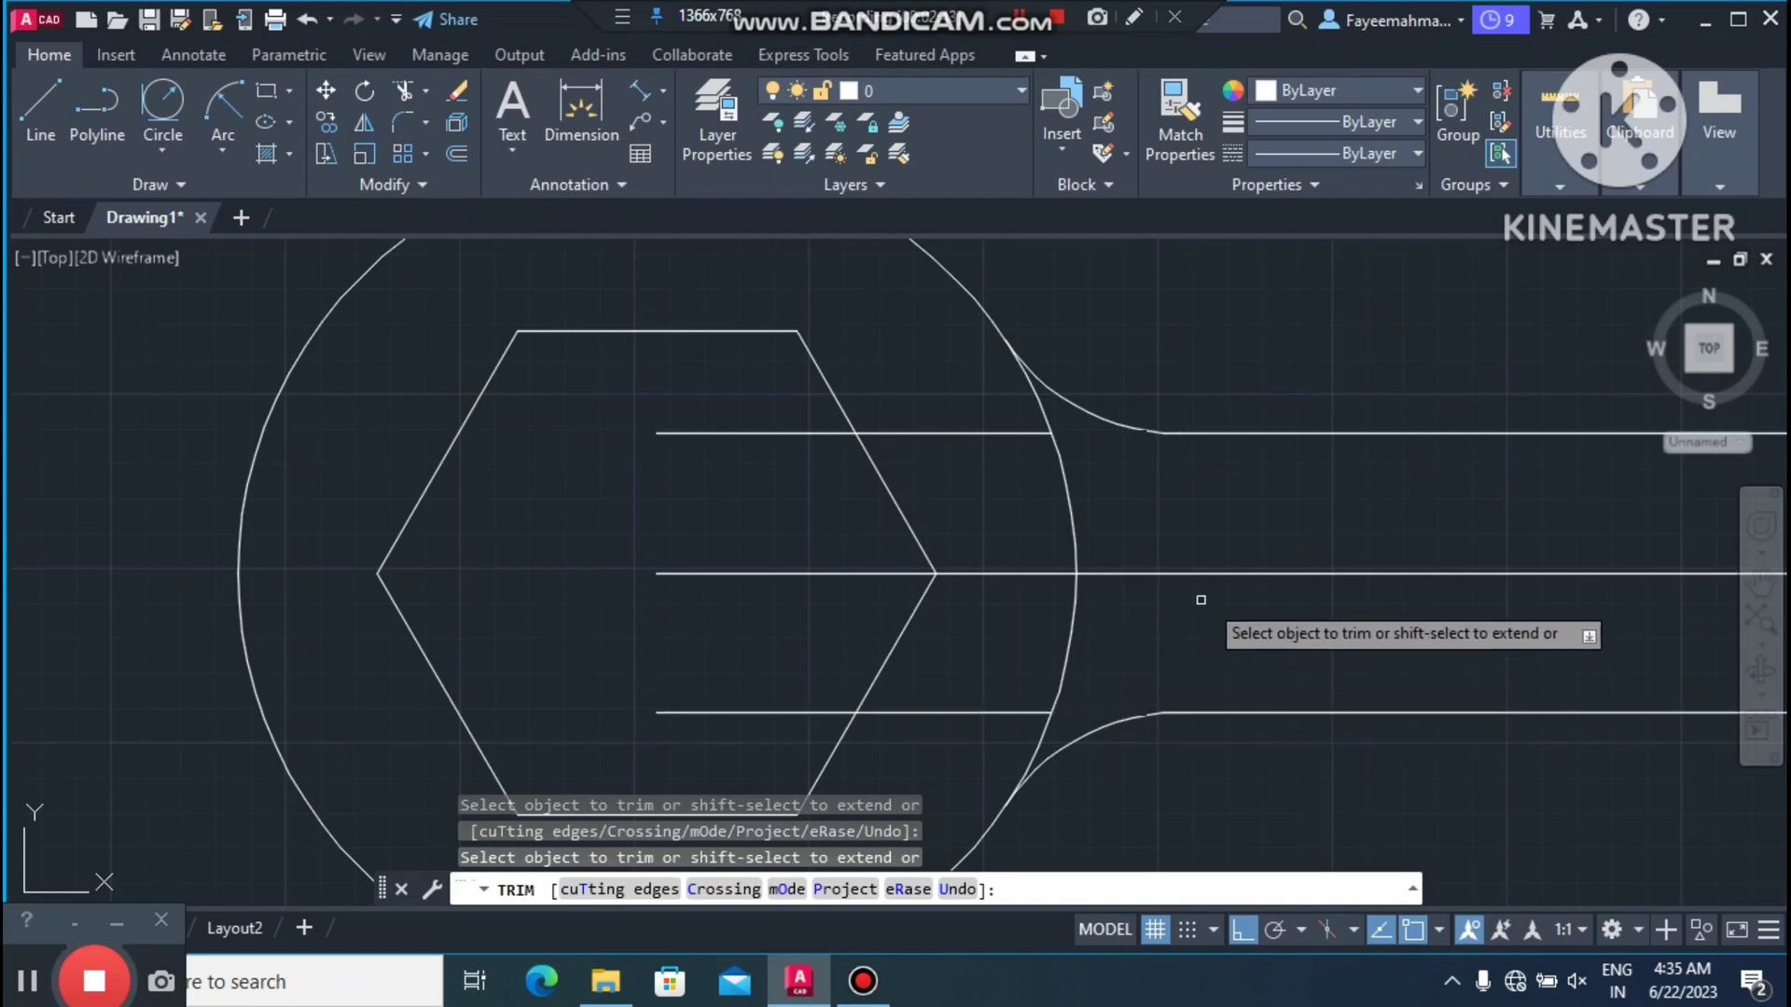
scroll(1241, 604, down, 4)
scroll(1658, 553, up, 2)
scroll(1658, 553, up, 2)
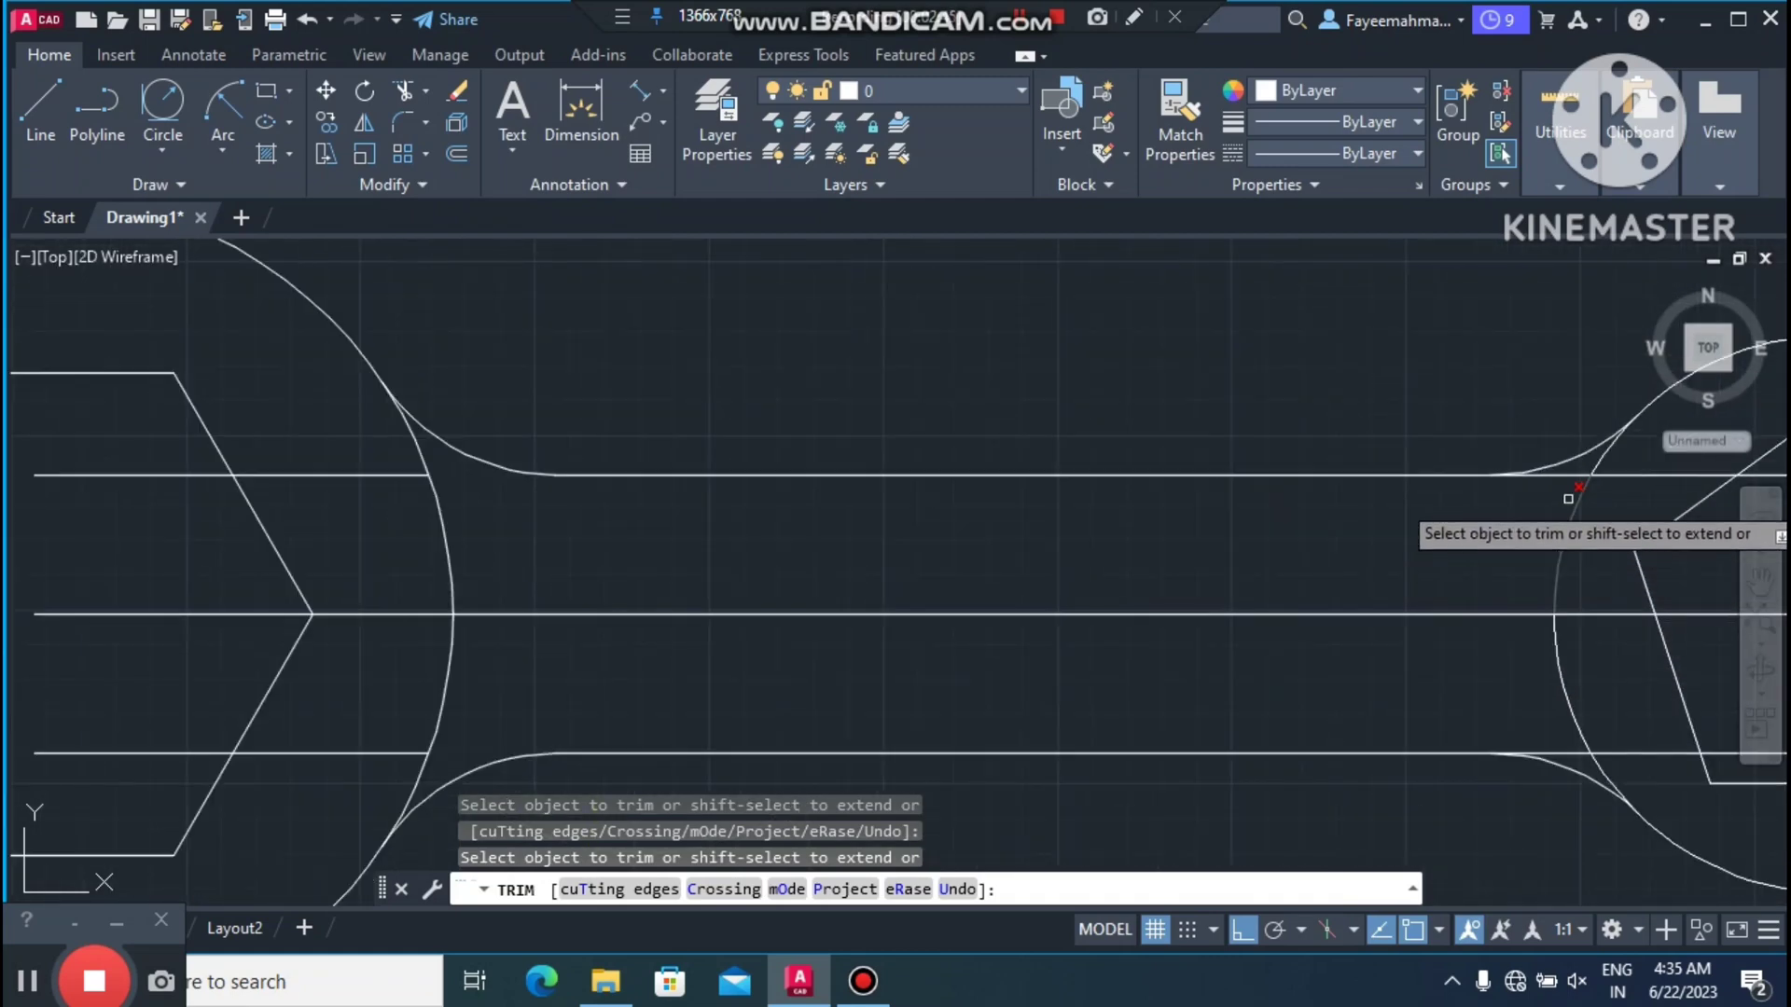
scroll(1575, 469, up, 2)
scroll(1573, 559, down, 3)
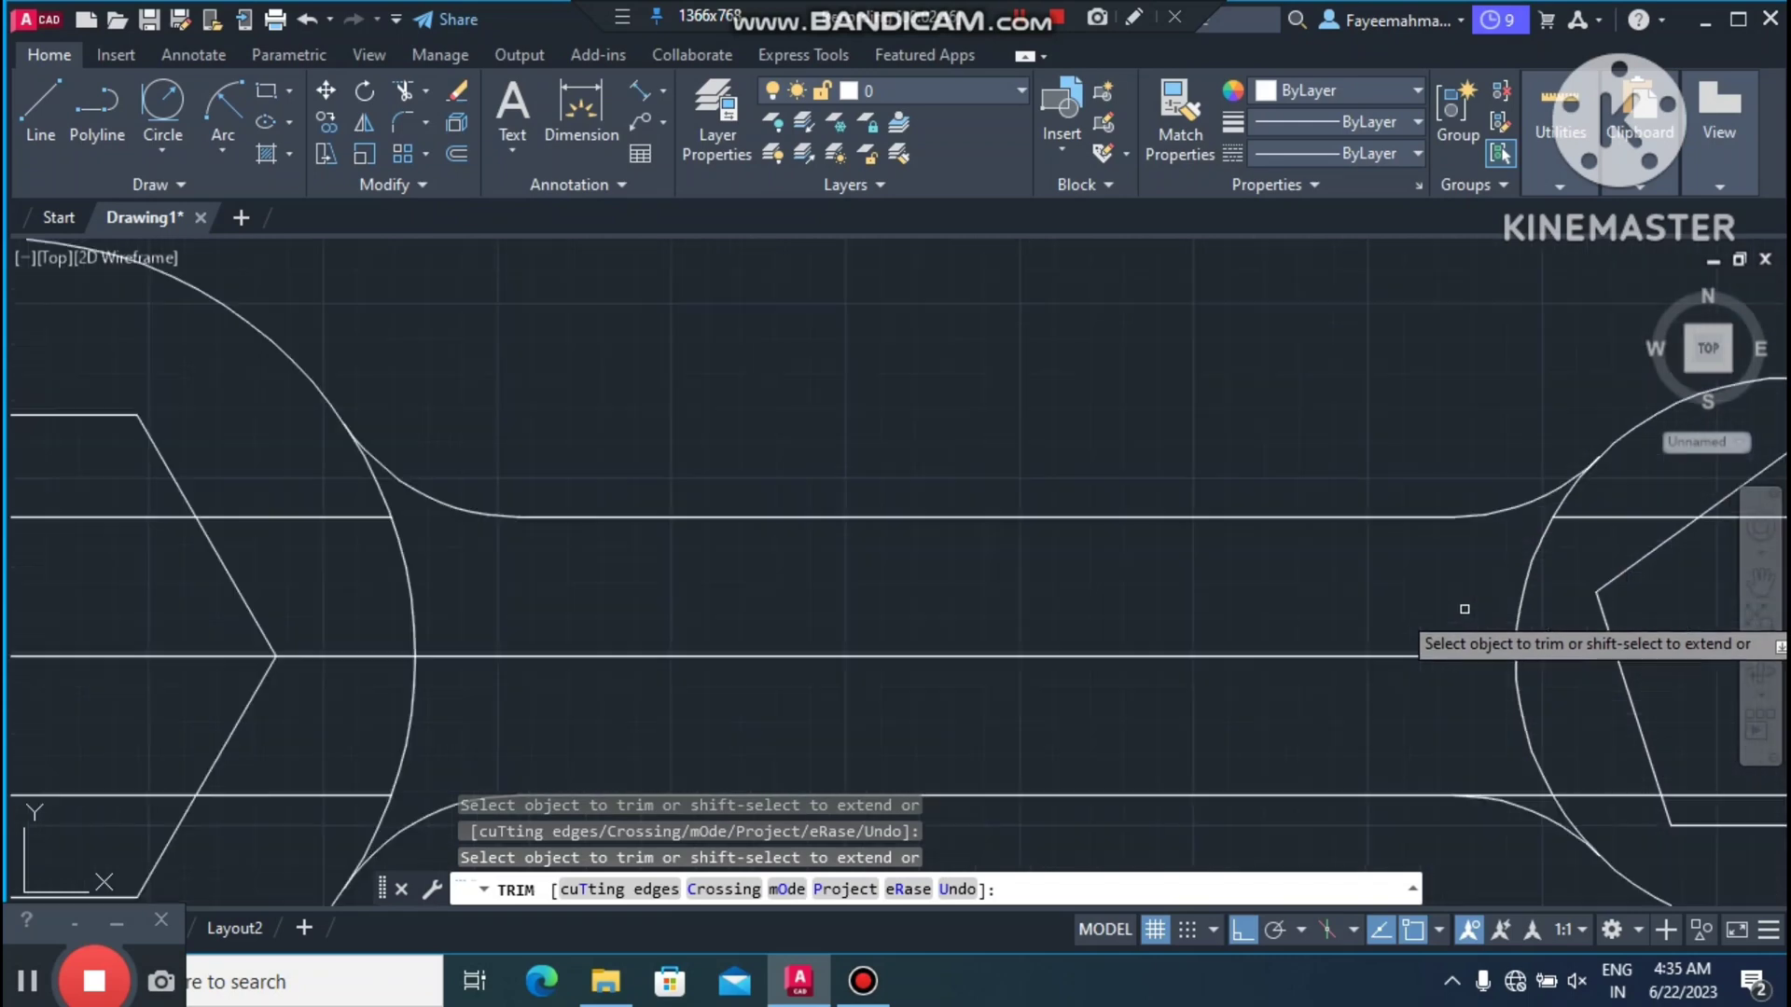
scroll(1570, 722, up, 4)
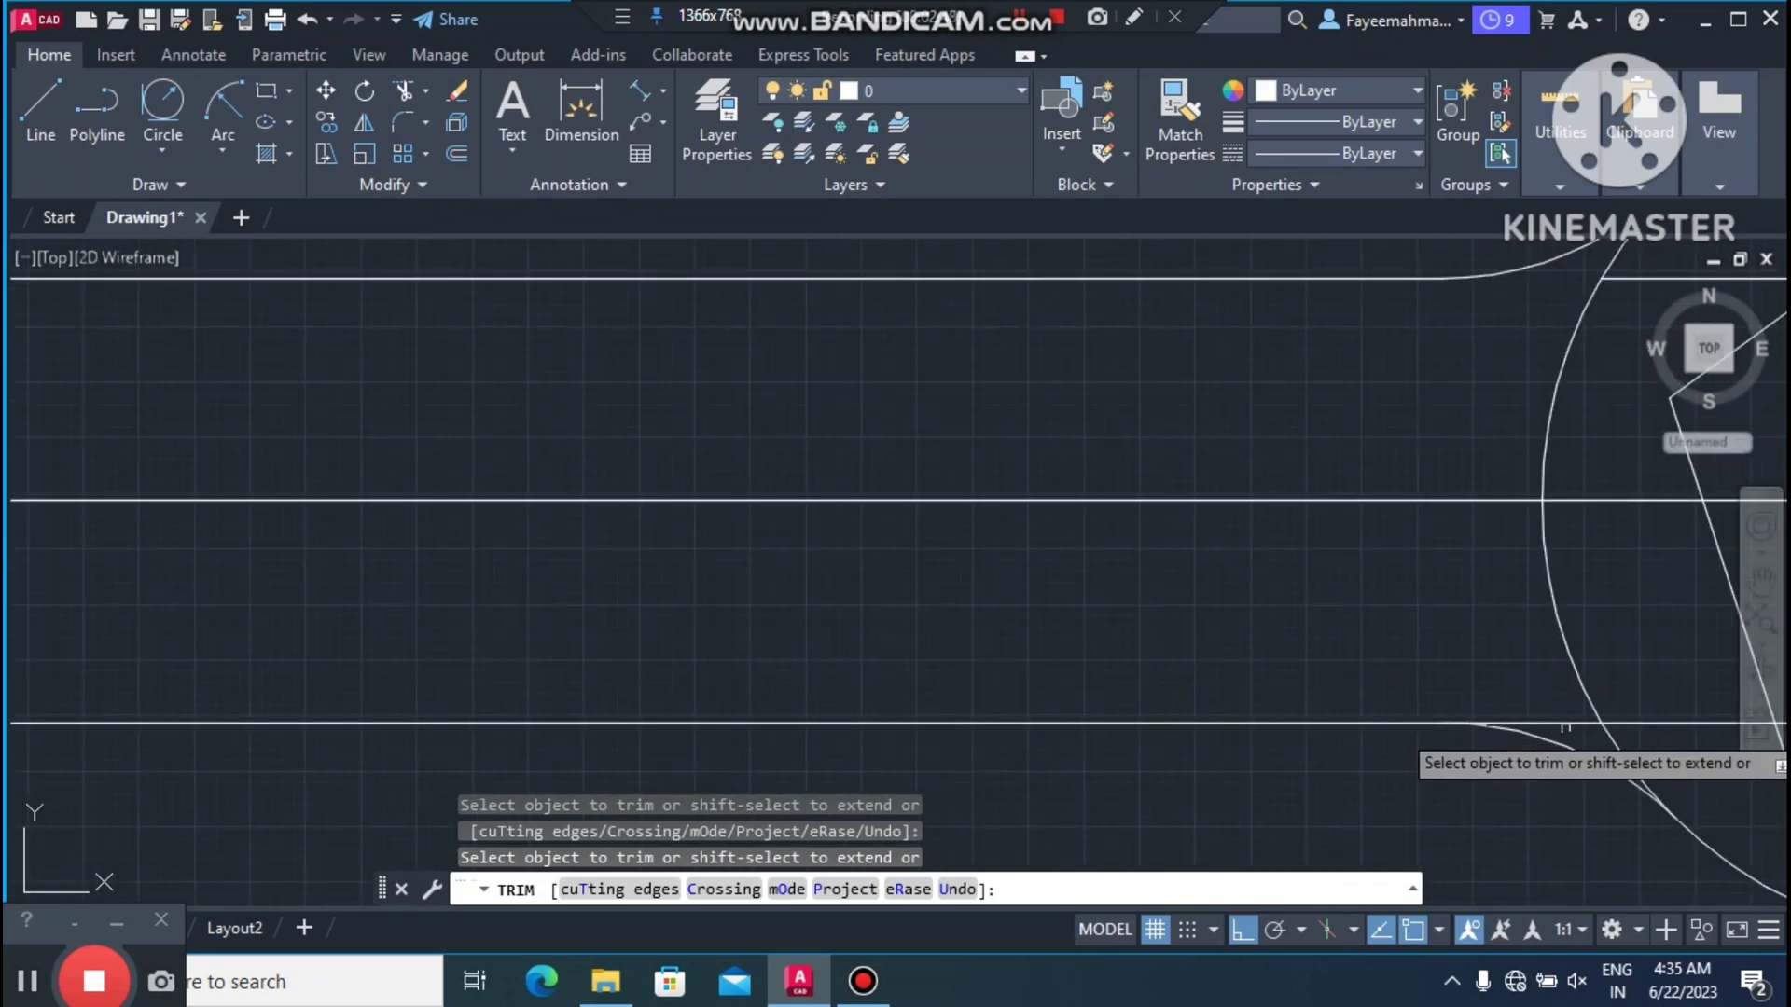
scroll(1326, 603, down, 4)
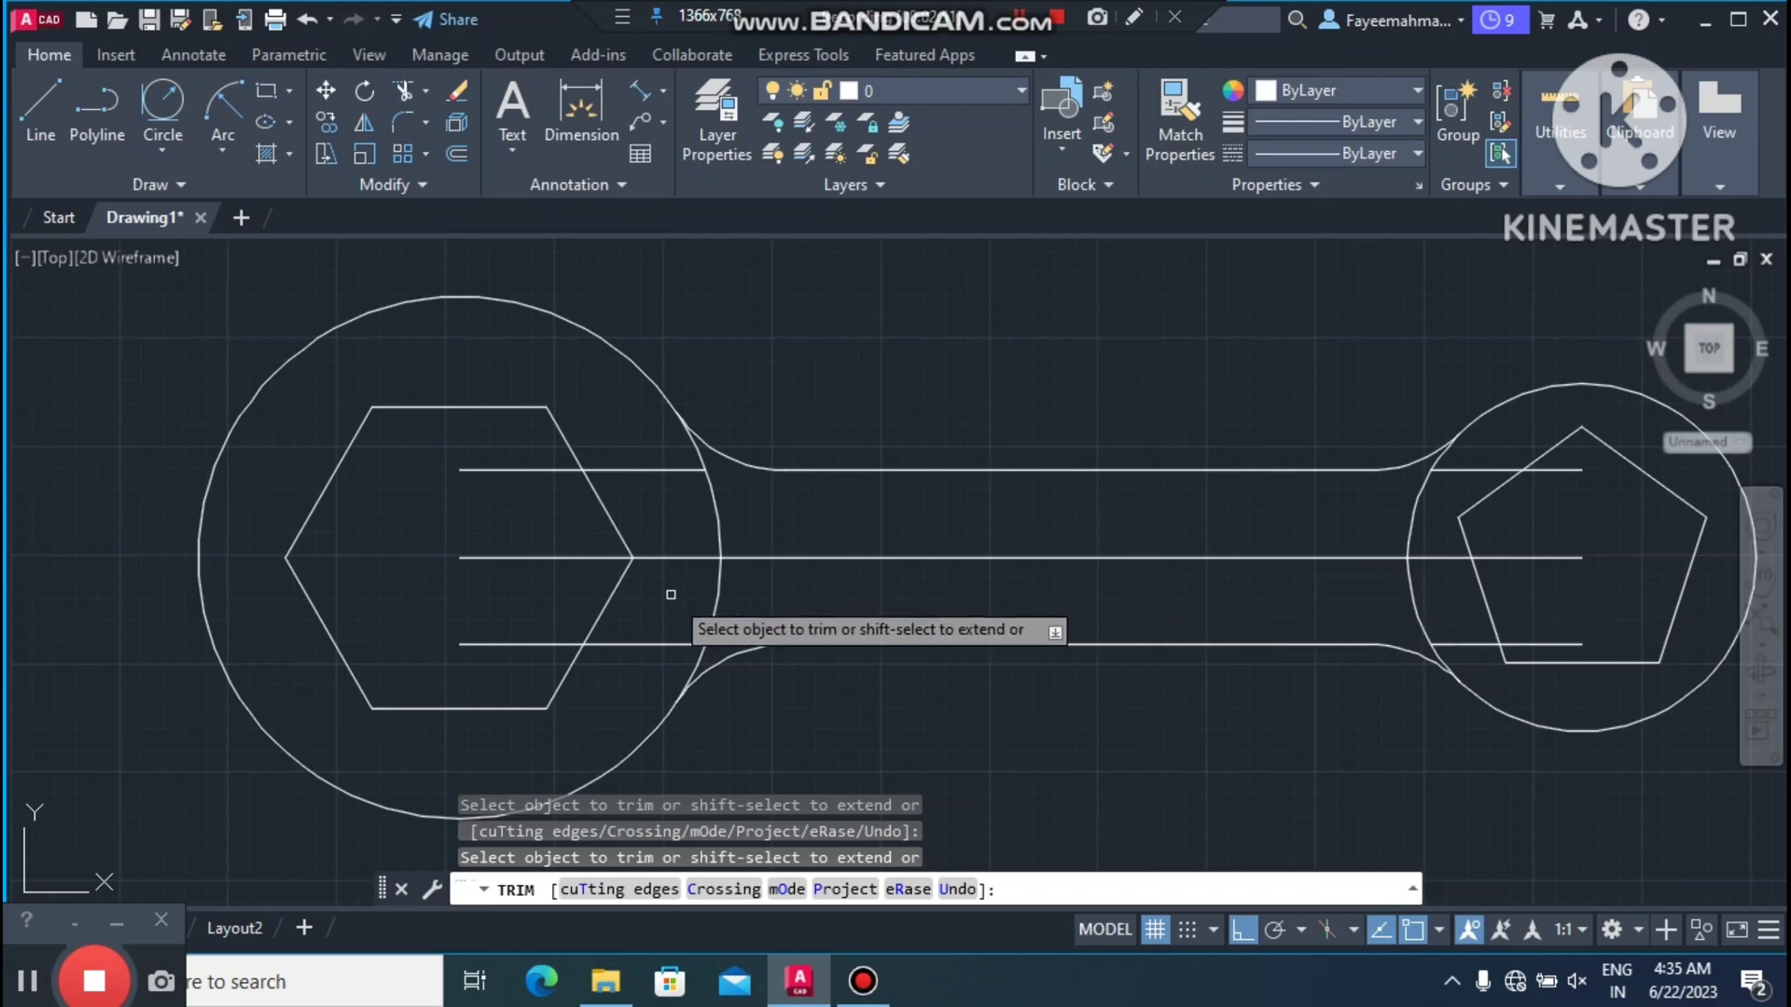
scroll(664, 604, up, 2)
key(Escape)
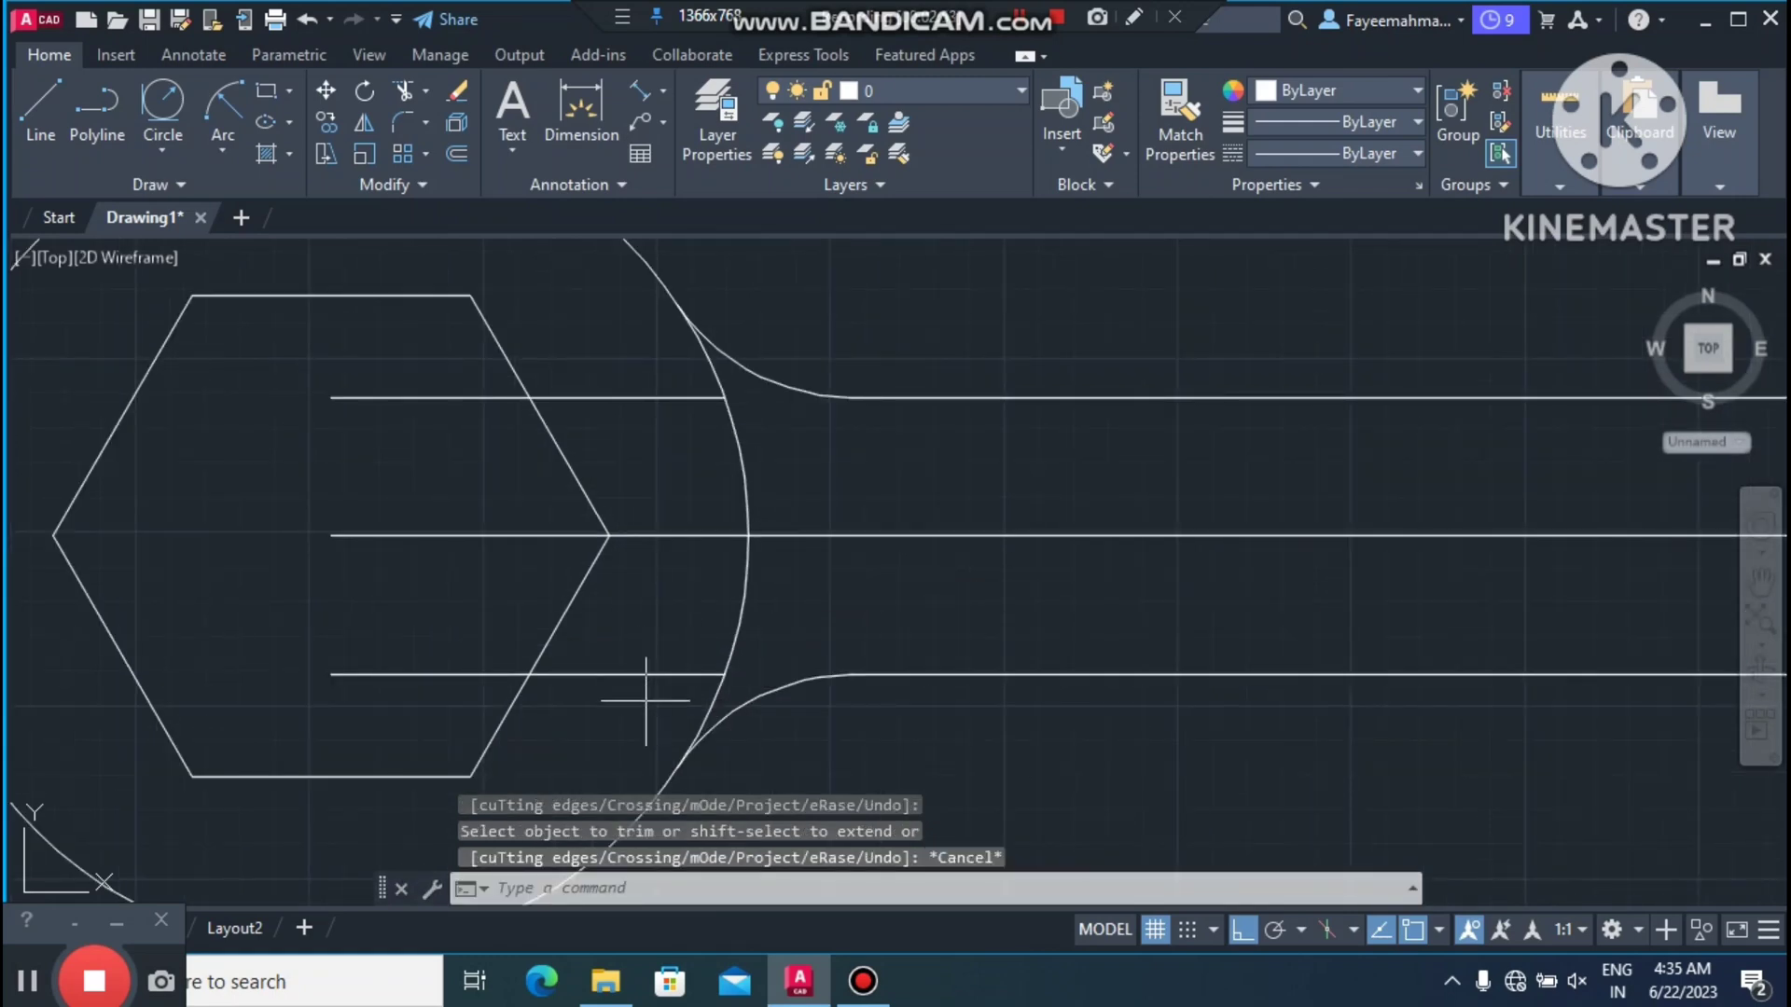
Step: Erase the centre line and the two leftover handle line pieces inside the hexagon's outer circle
drag(646, 700, 634, 460)
drag(638, 392, 639, 382)
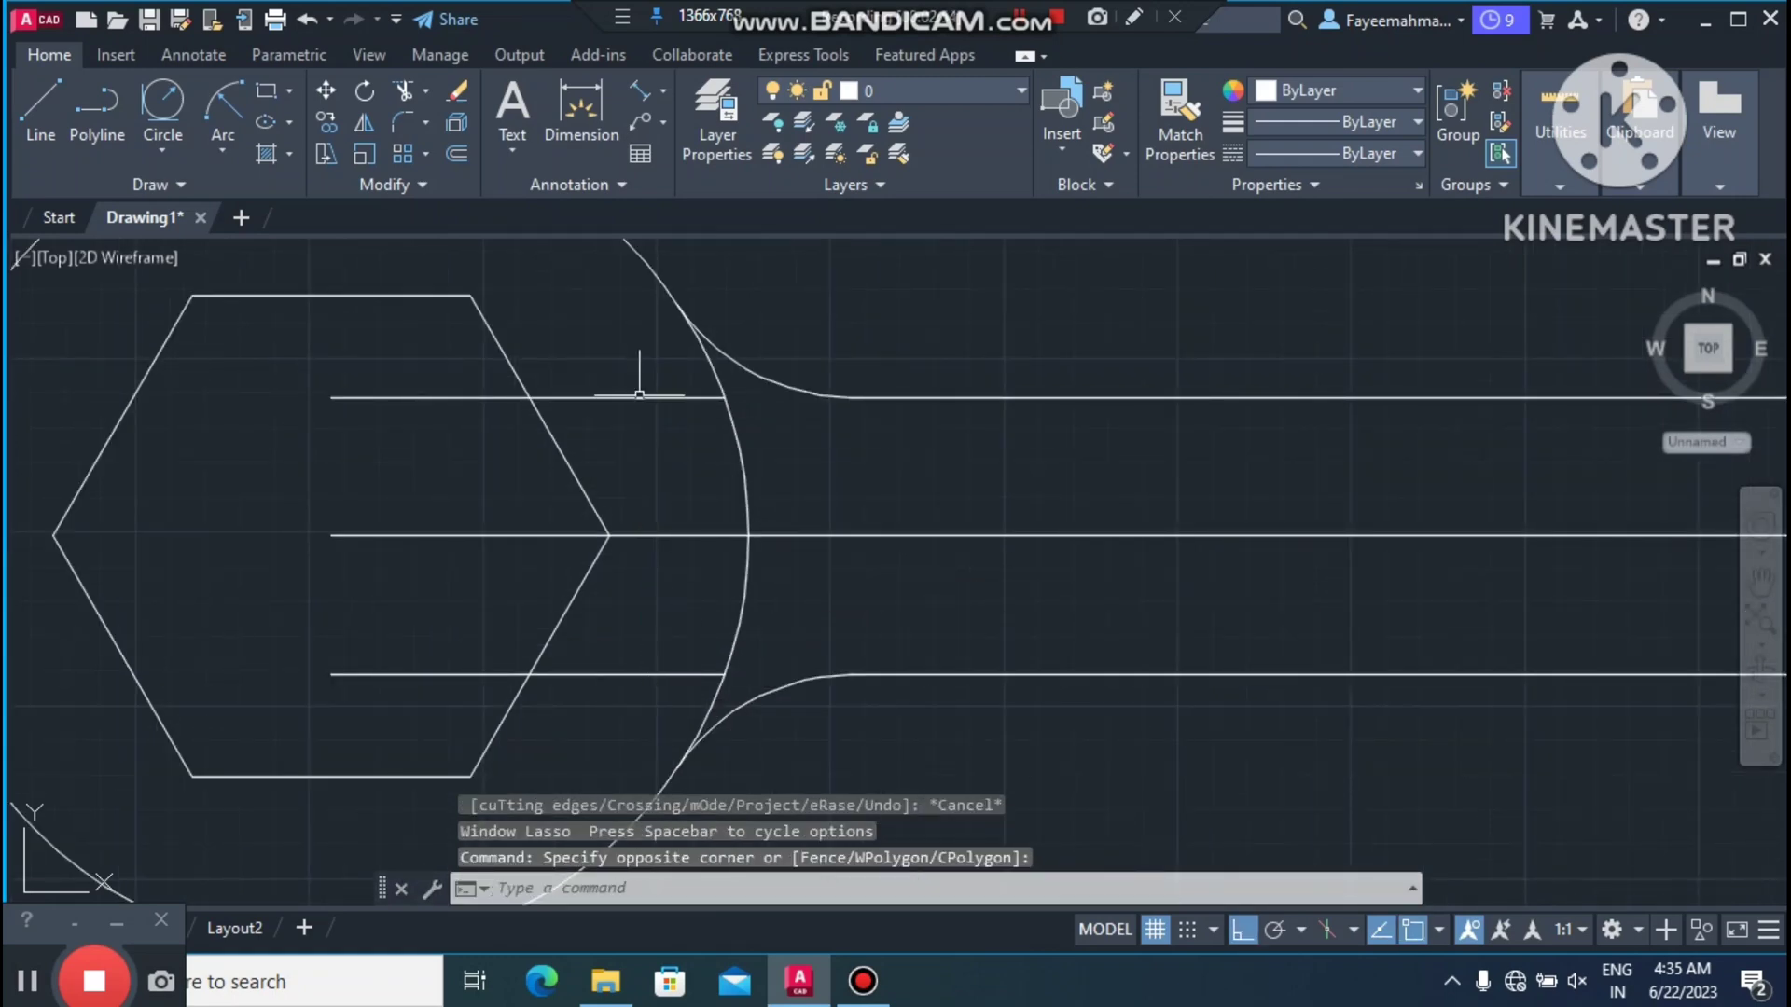
mouse_move(674, 698)
mouse_down()
mouse_move(628, 412)
mouse_move(641, 393)
mouse_up()
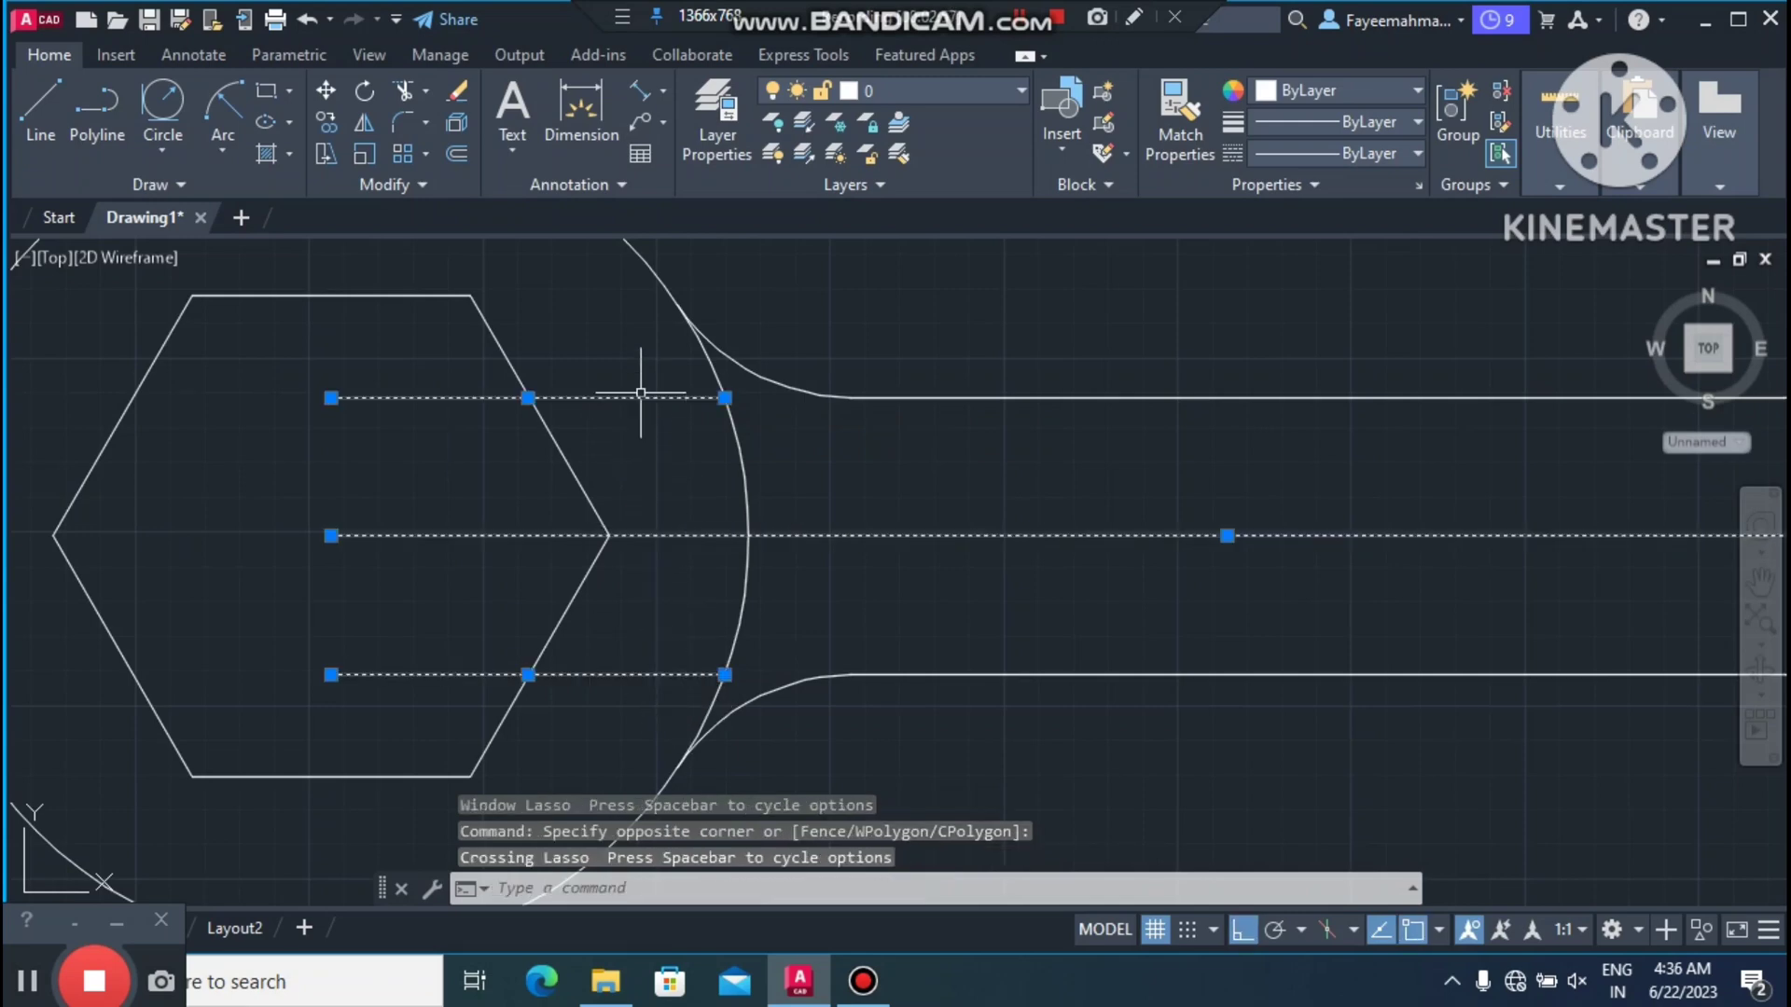
key(Delete)
Step: Erase the two leftover handle line pieces inside the pentagon's outer circle
scroll(640, 392, down, 4)
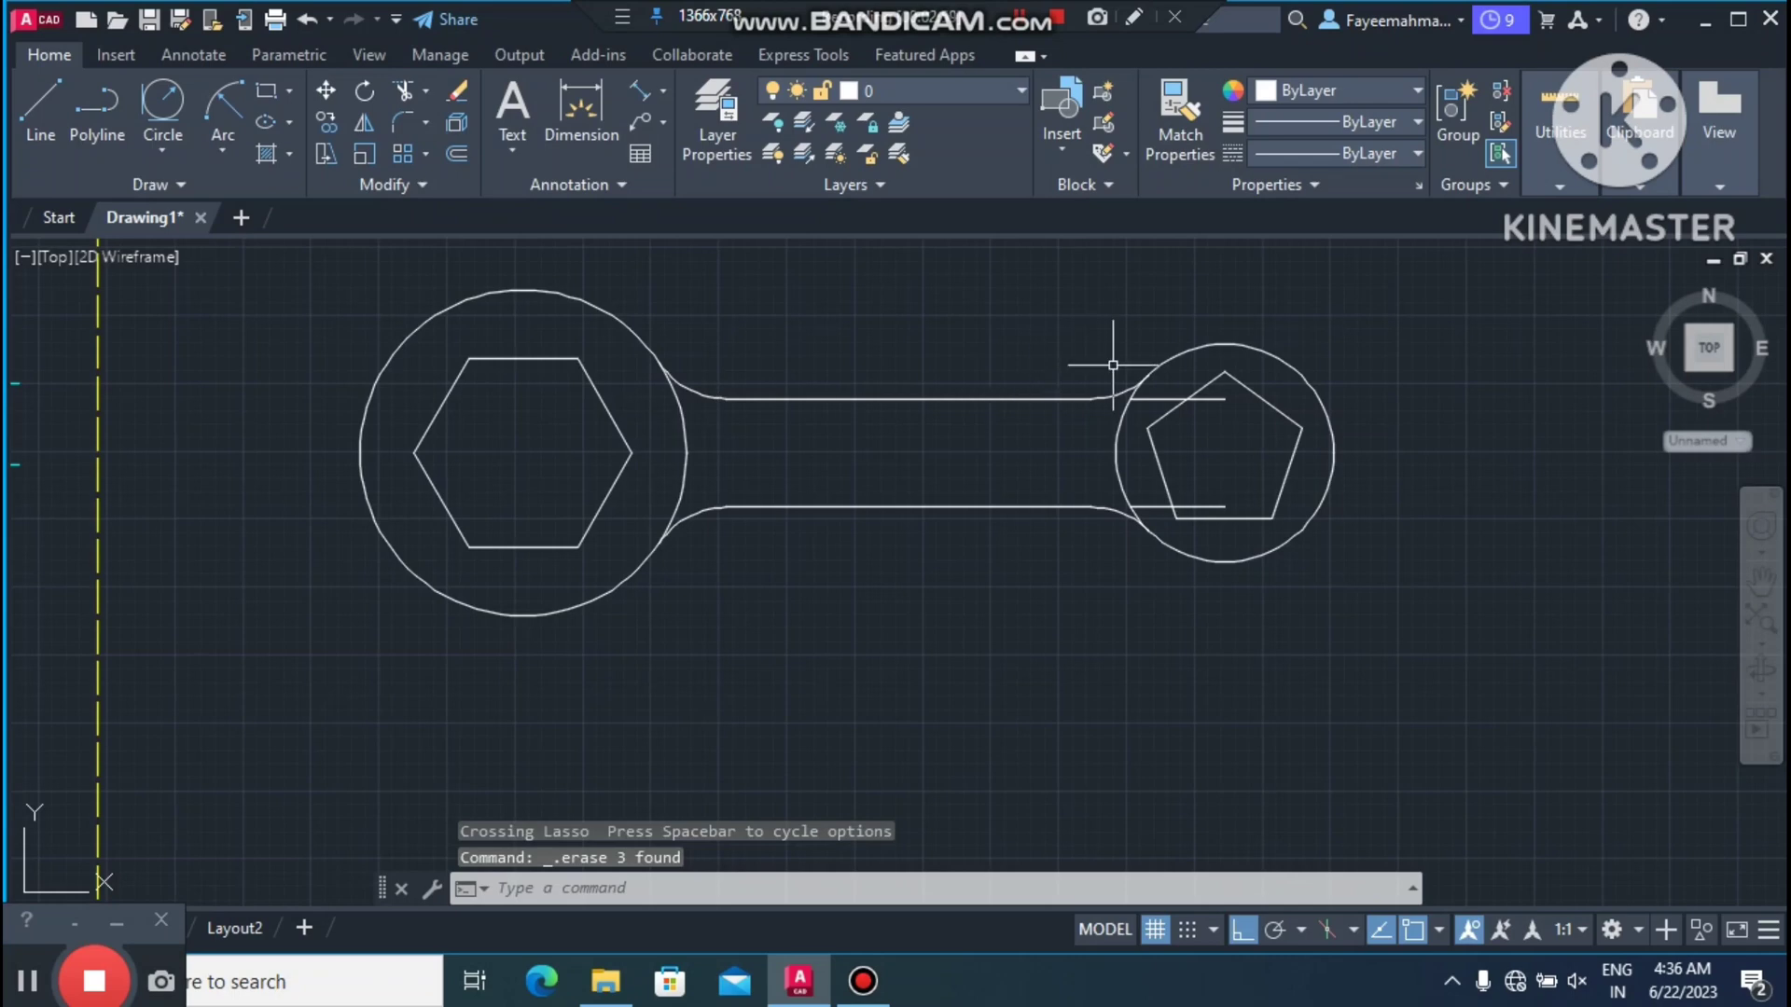
scroll(1157, 433, up, 4)
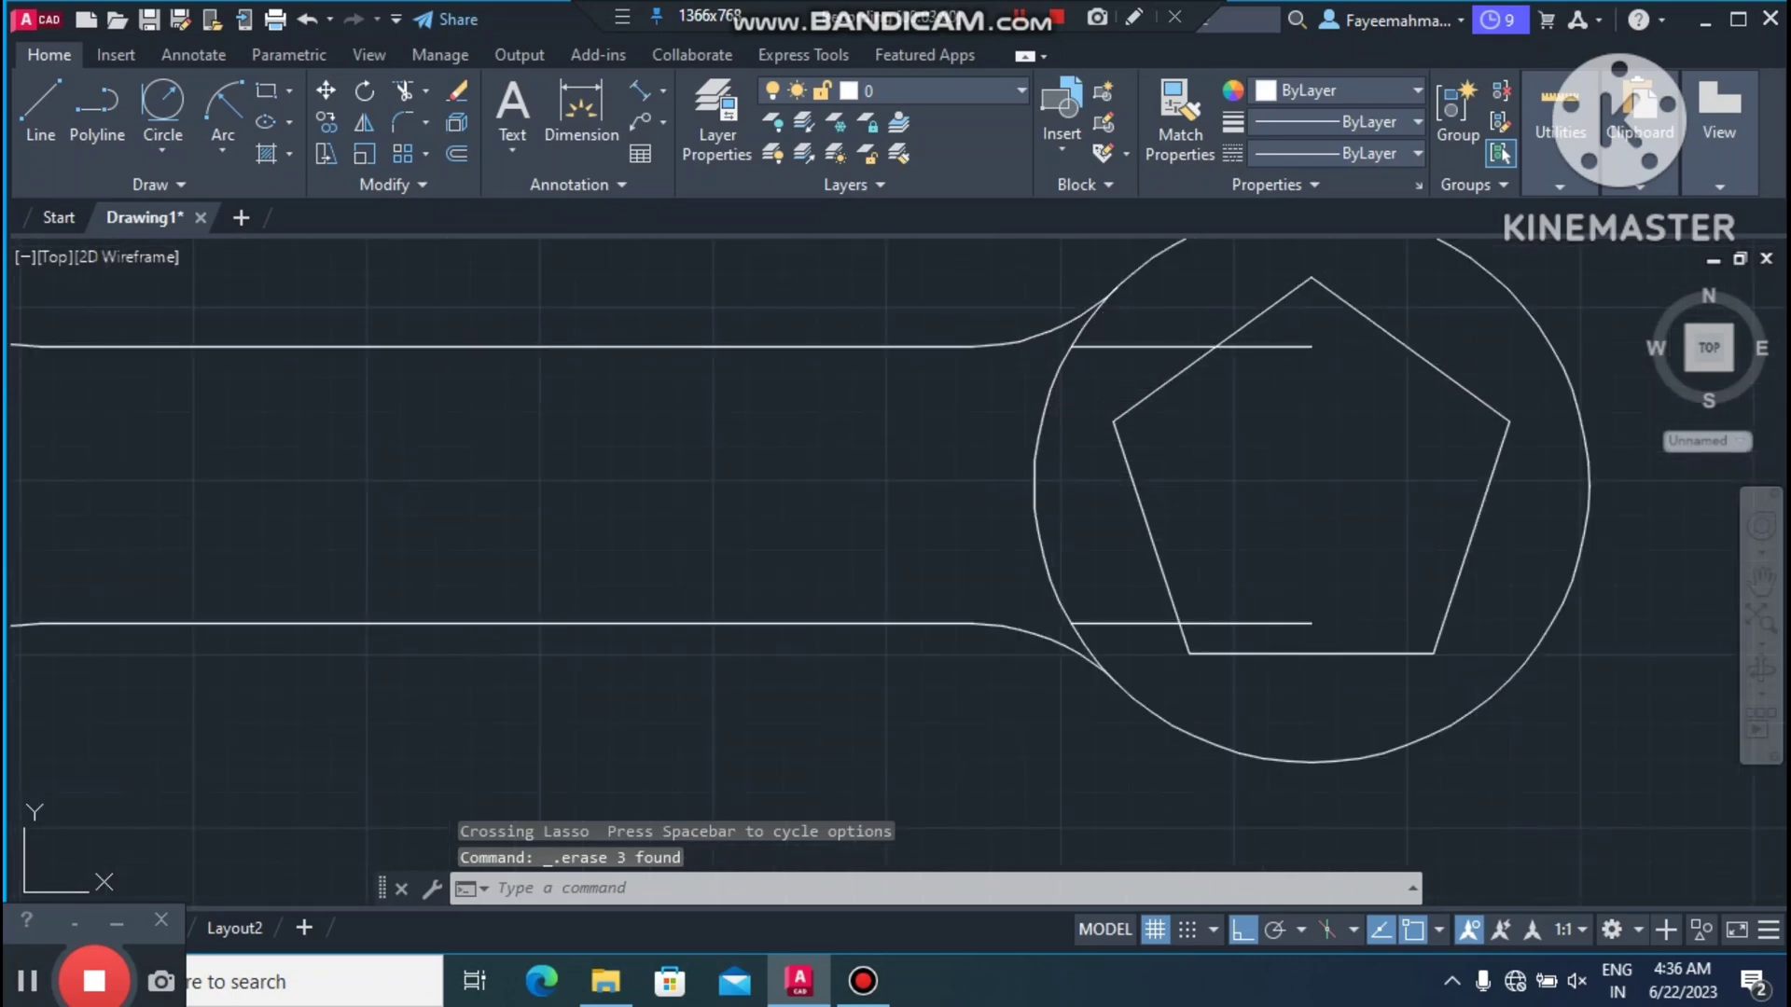
click(1154, 340)
click(1093, 398)
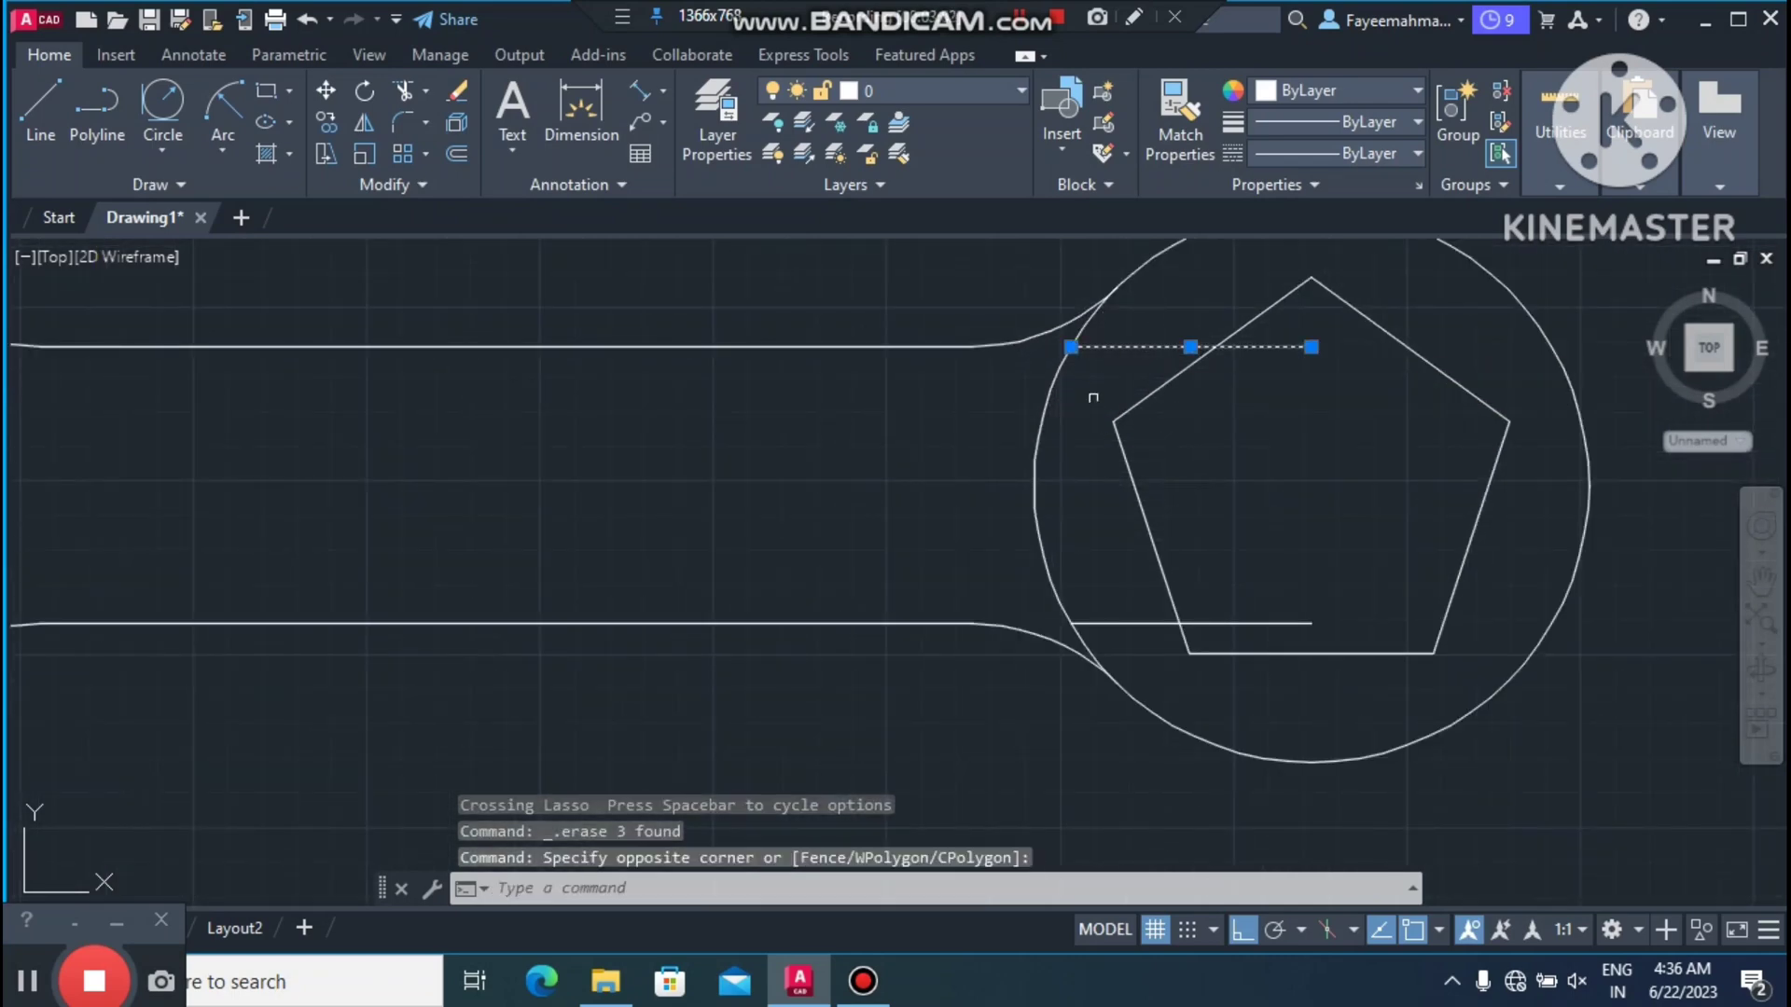
click(1113, 623)
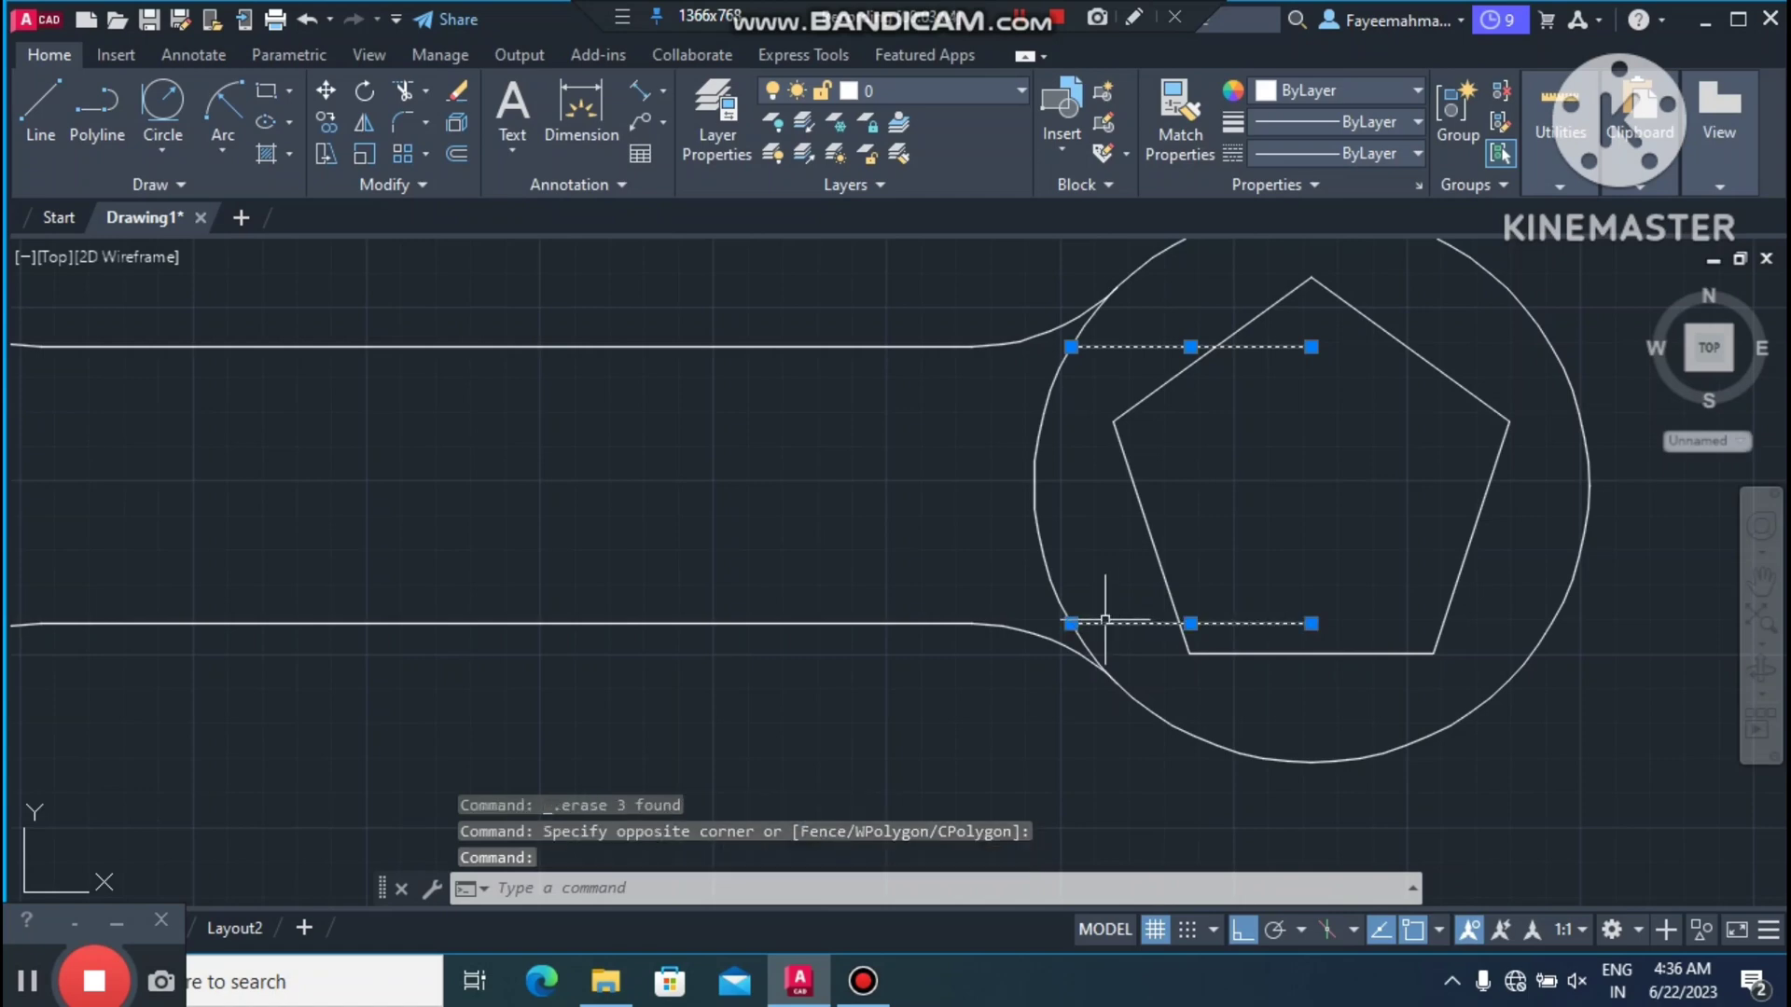
key(Delete)
Step: Draw a vertical line across the handle from the upper handle line's midpoint to the lower handle line's midpoint
scroll(1231, 497, down, 4)
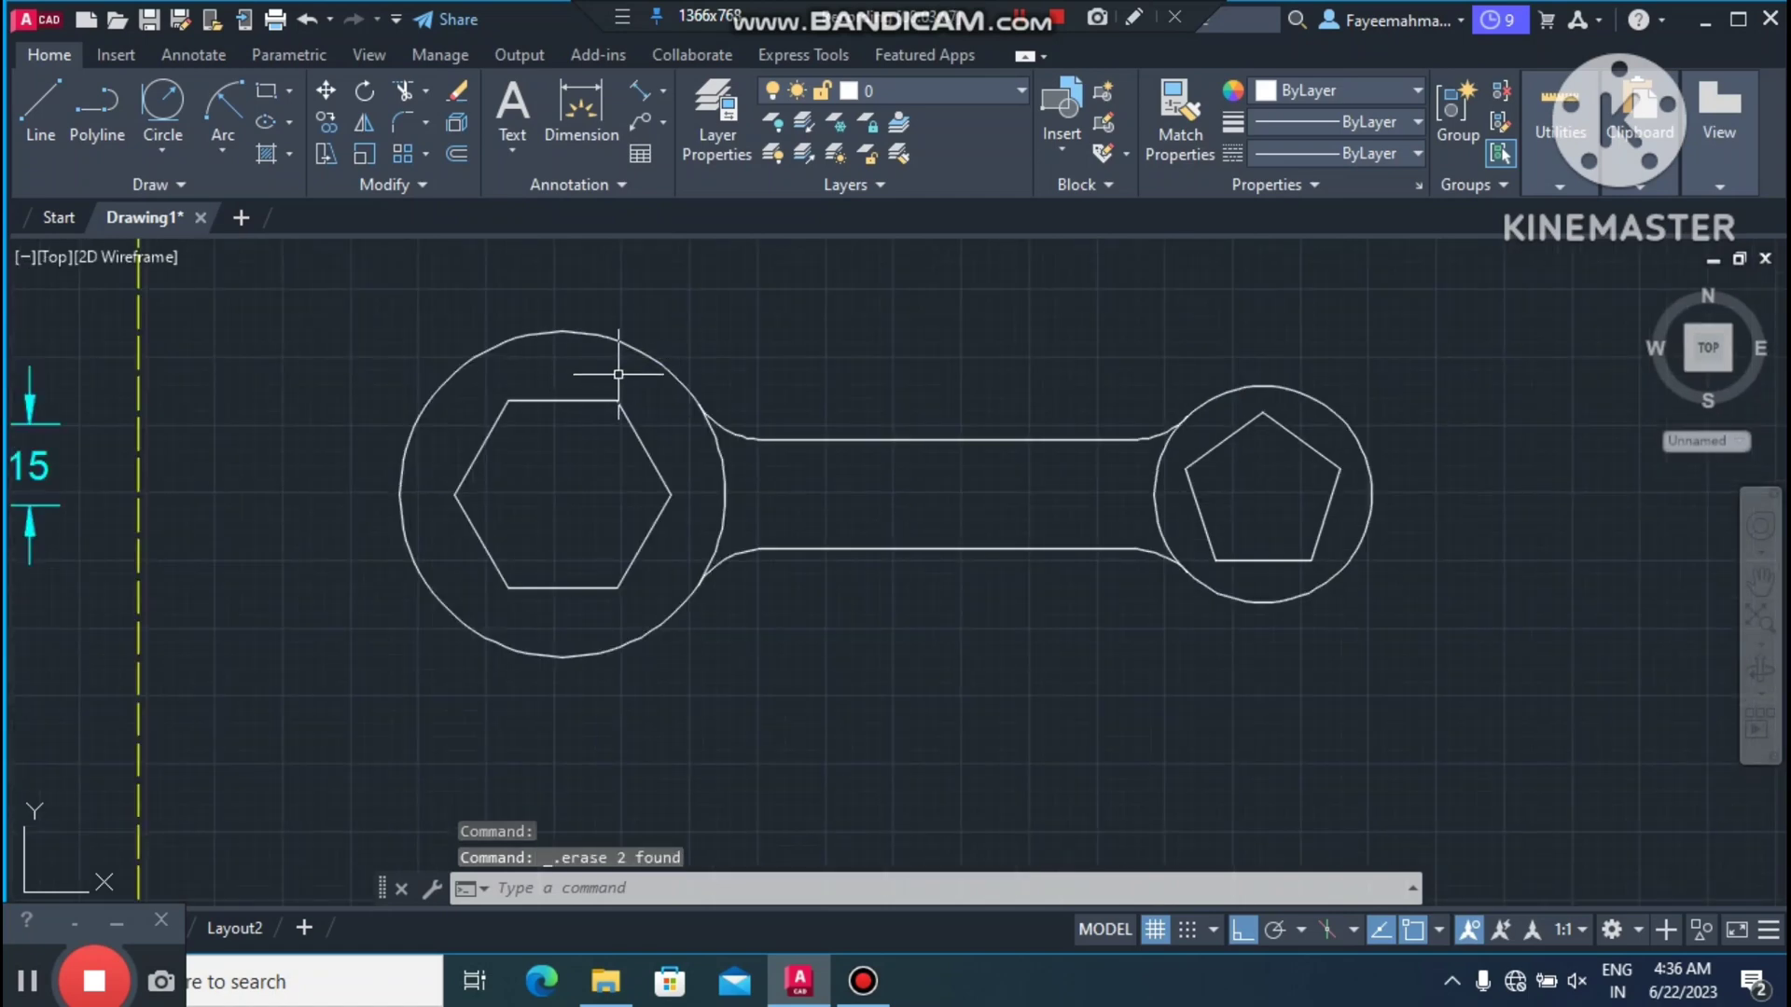
scroll(619, 374, down, 2)
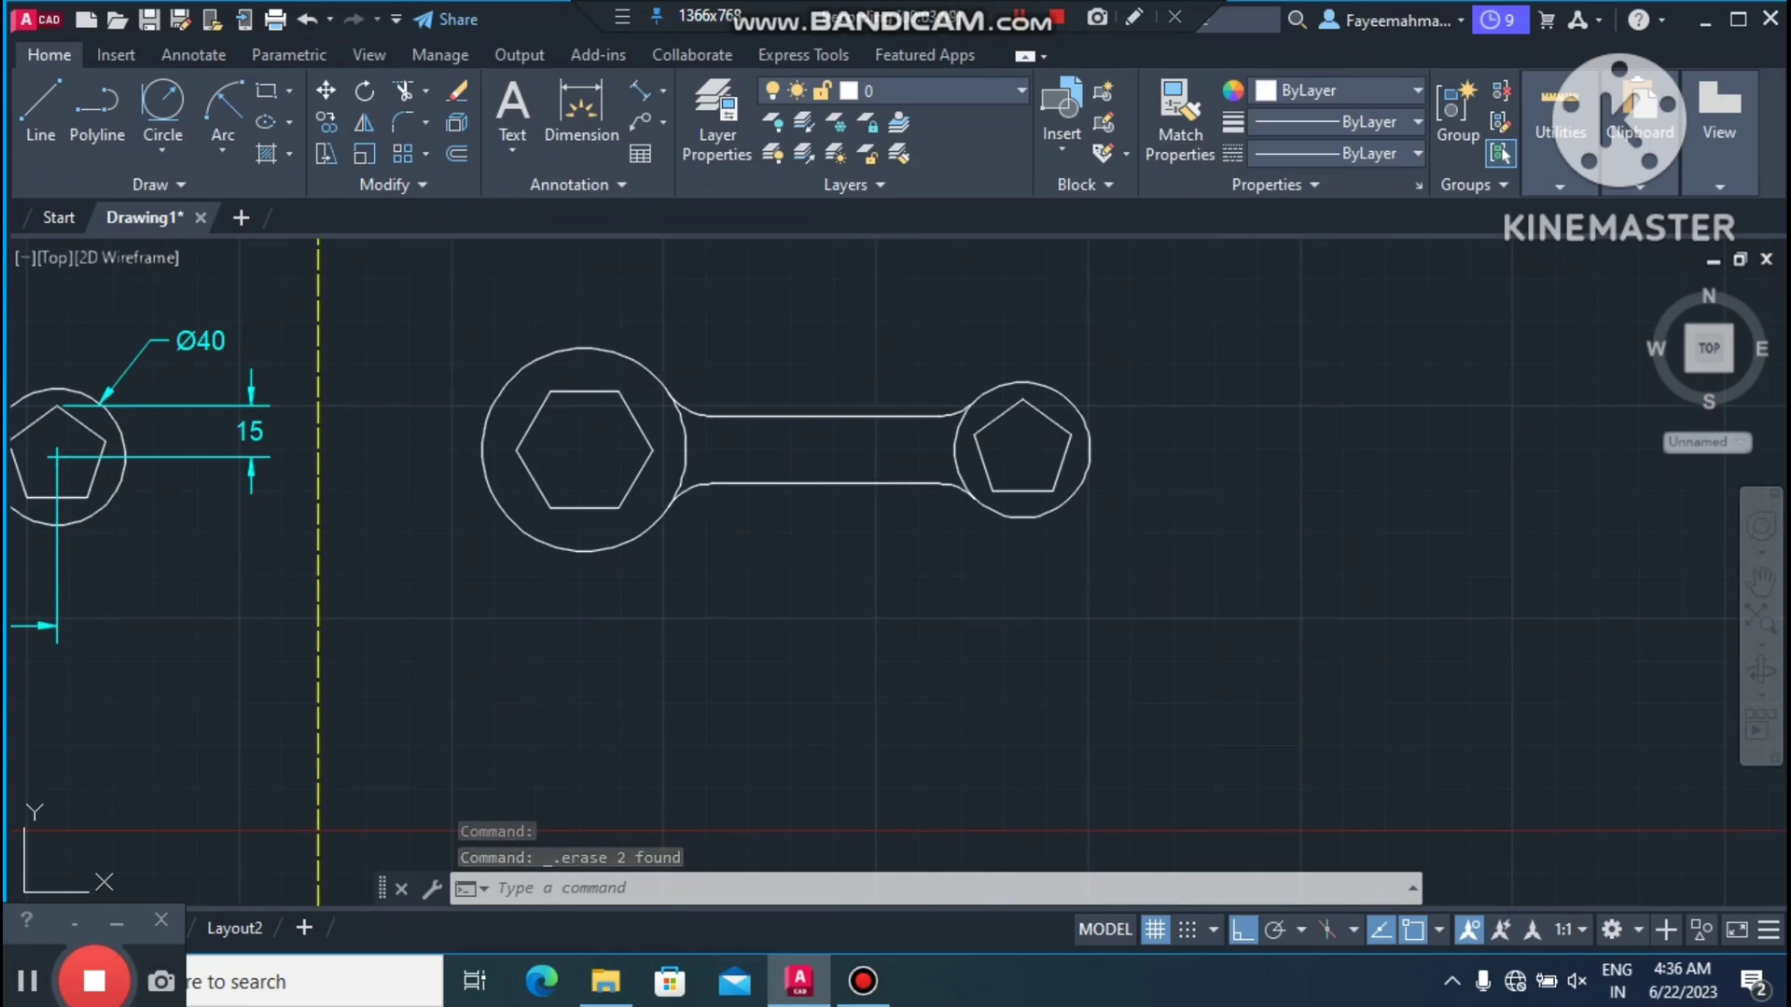
scroll(1067, 396, down, 2)
double_click(1067, 396)
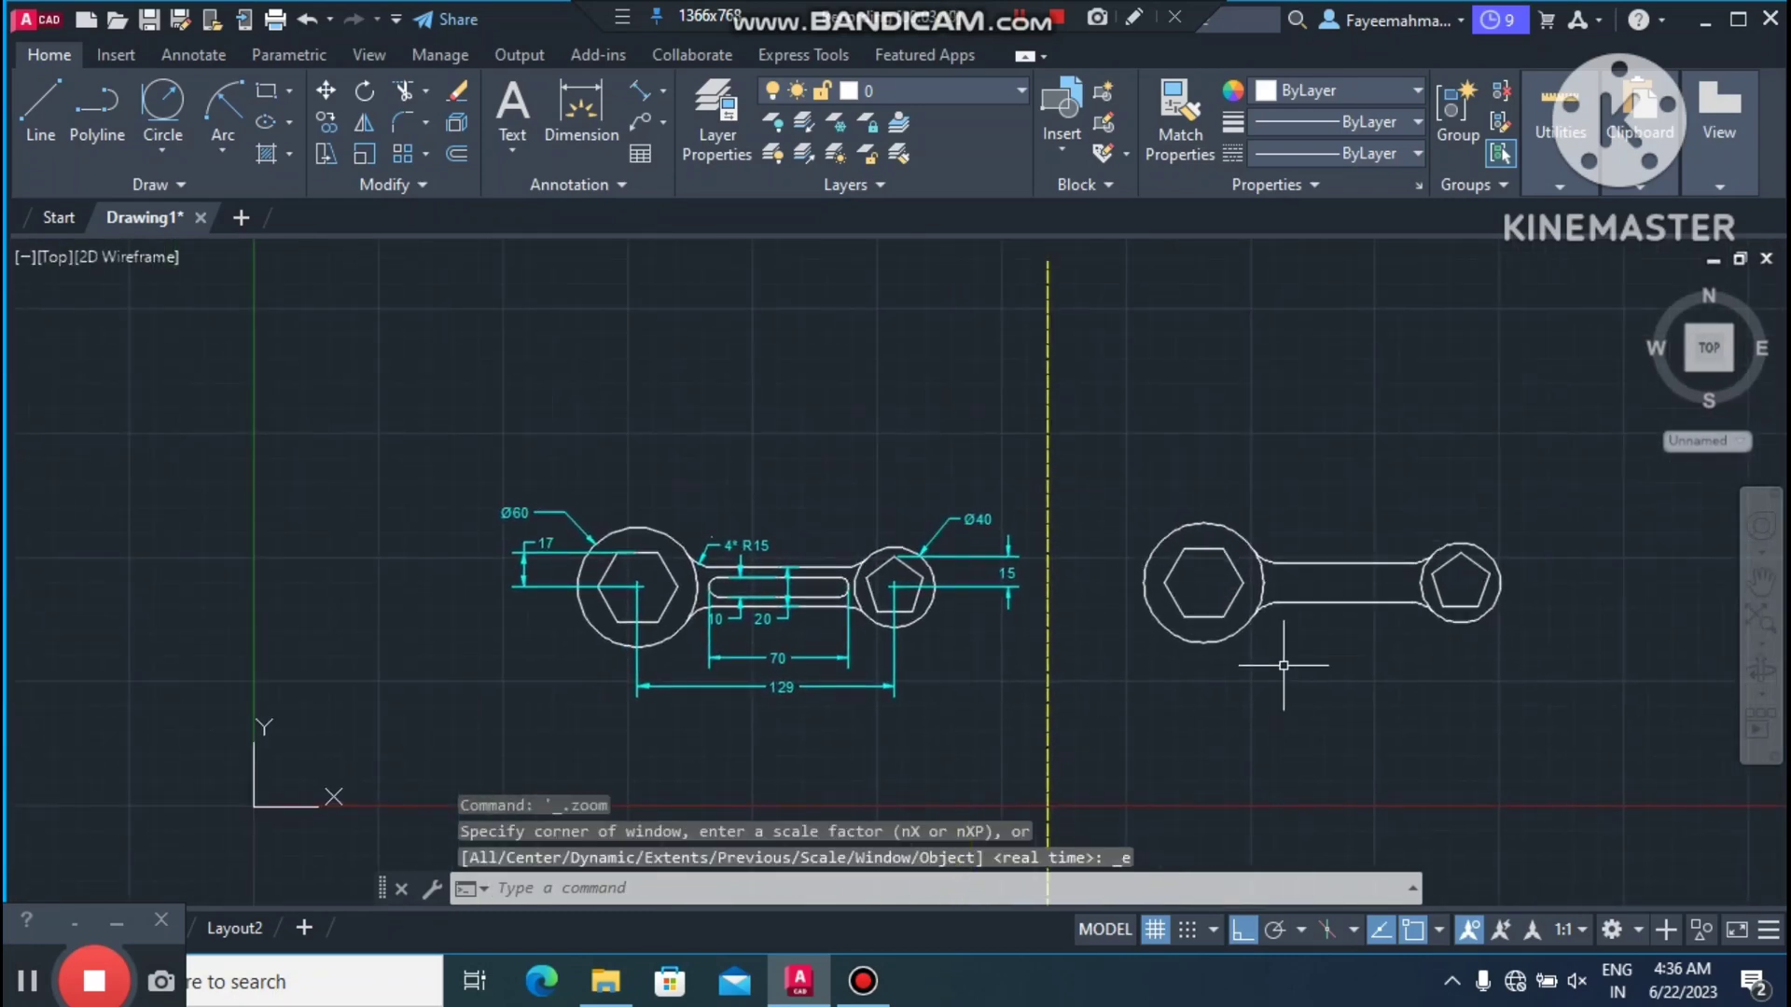
scroll(1284, 665, up, 2)
scroll(1567, 551, up, 4)
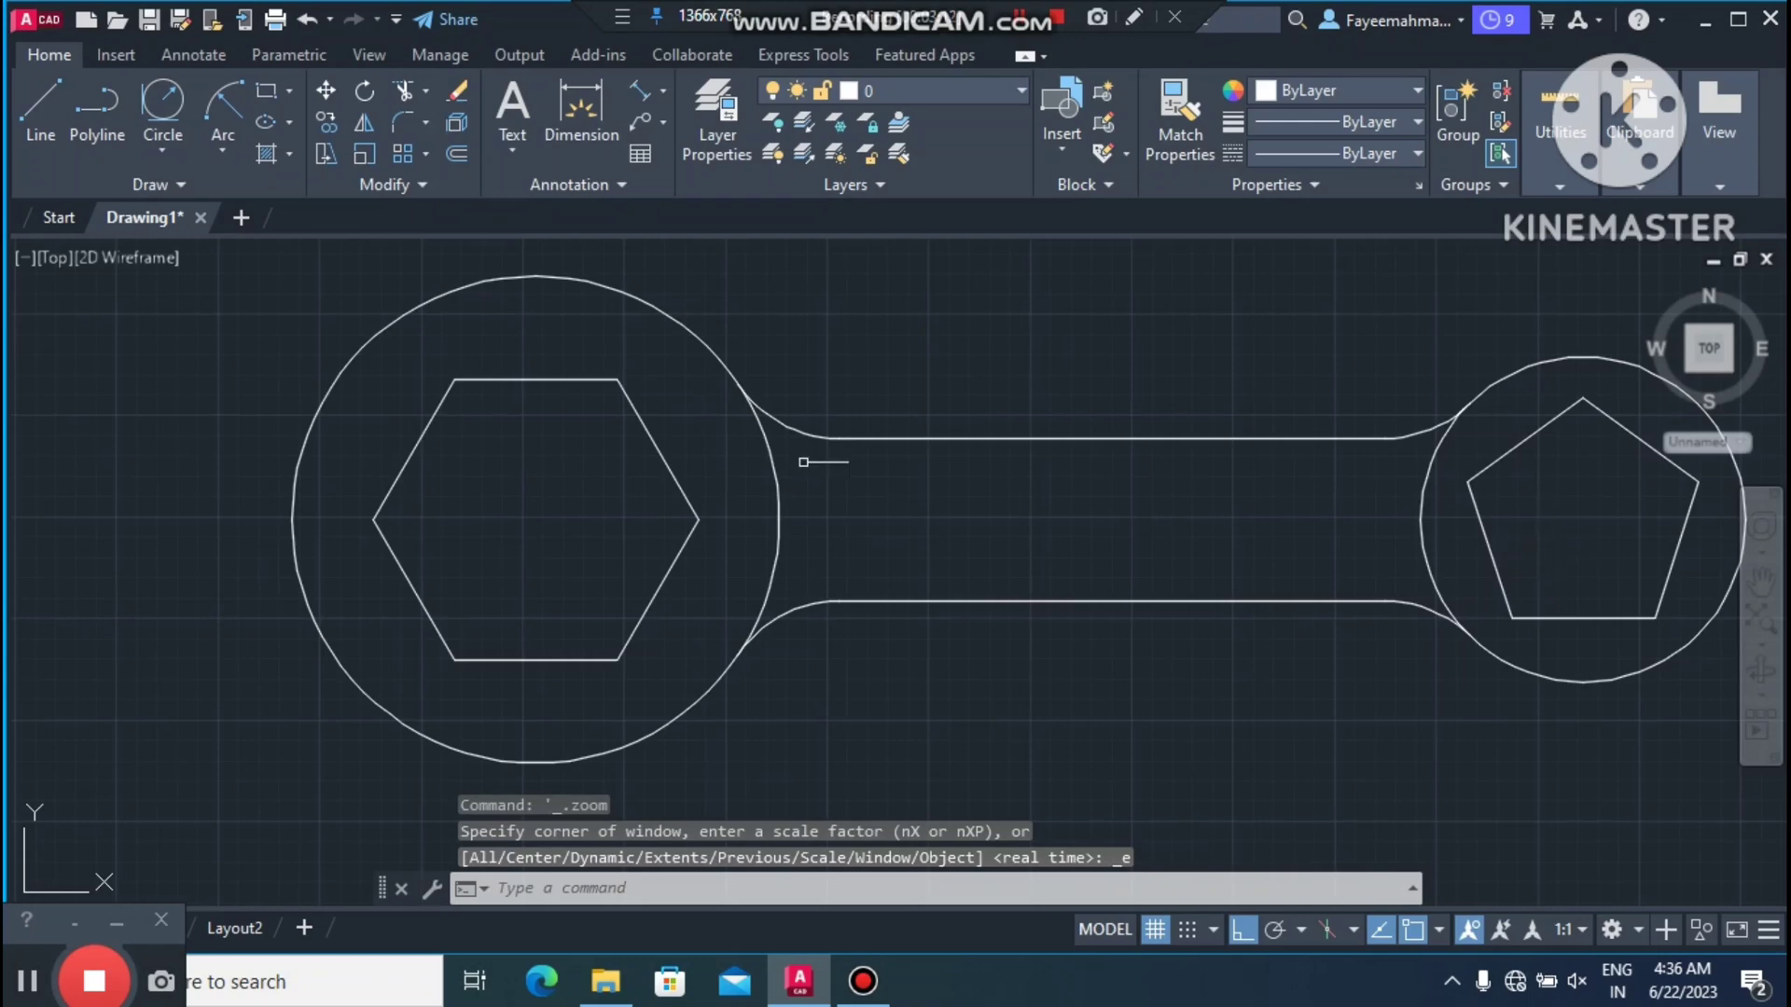
click(41, 107)
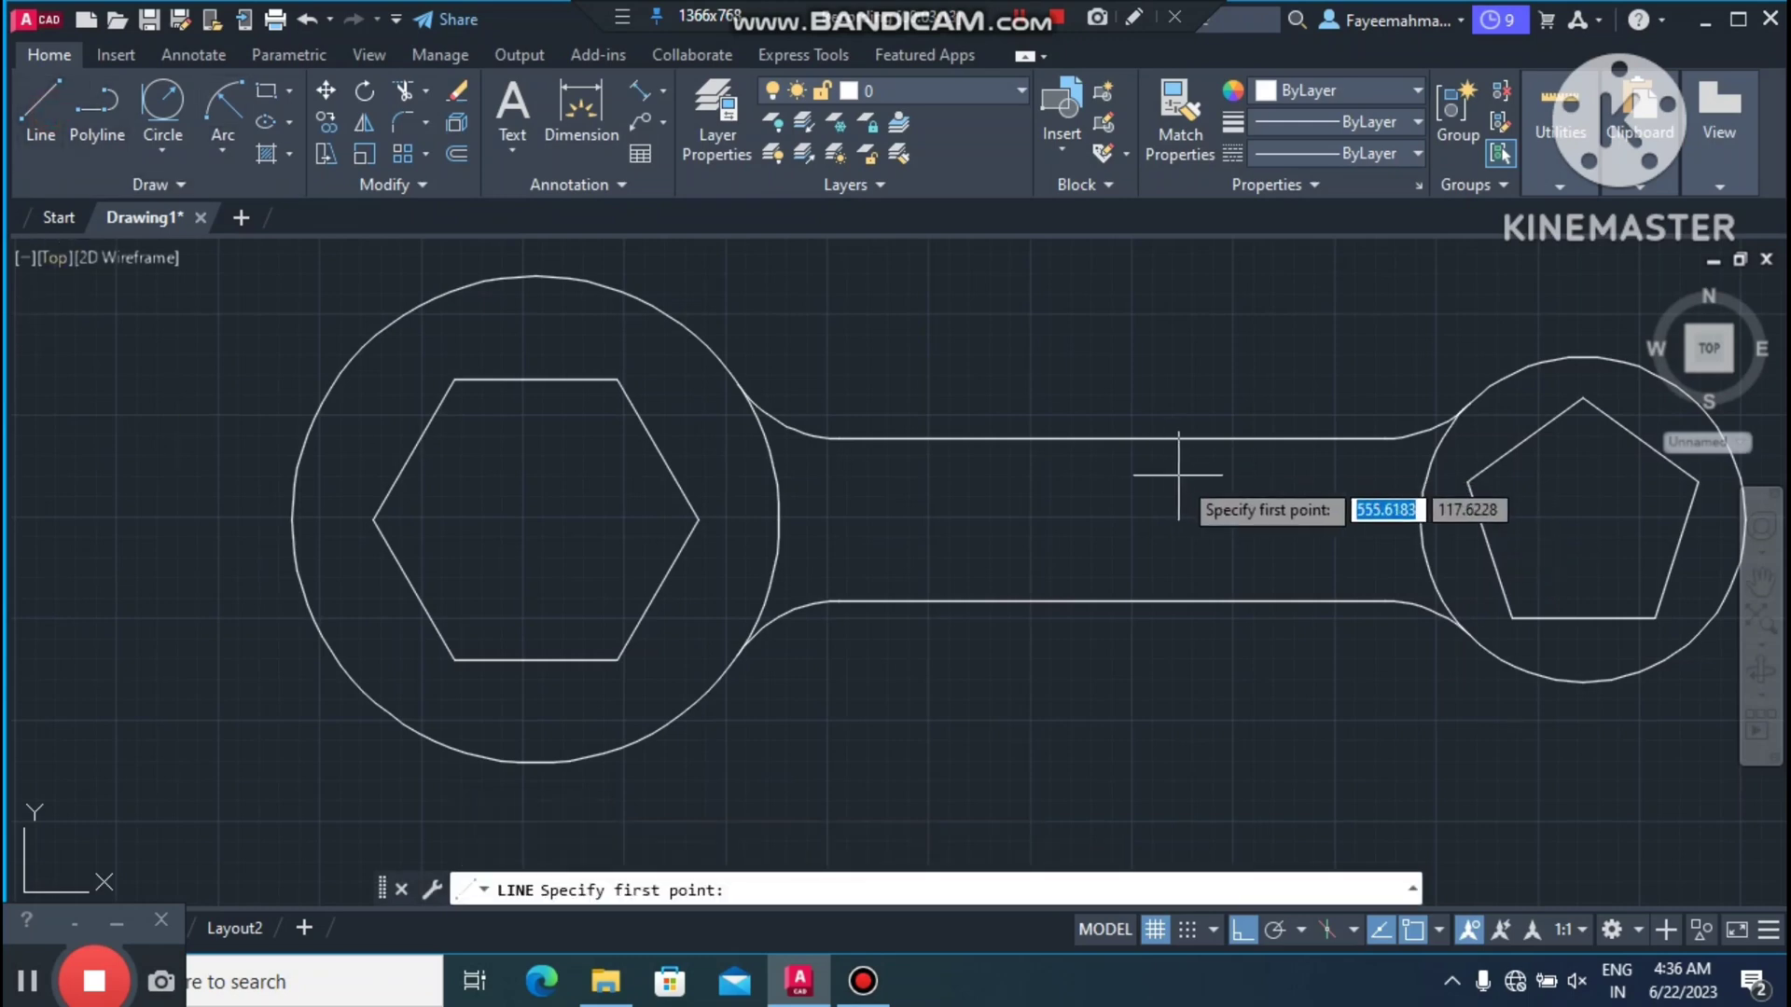
click(1110, 438)
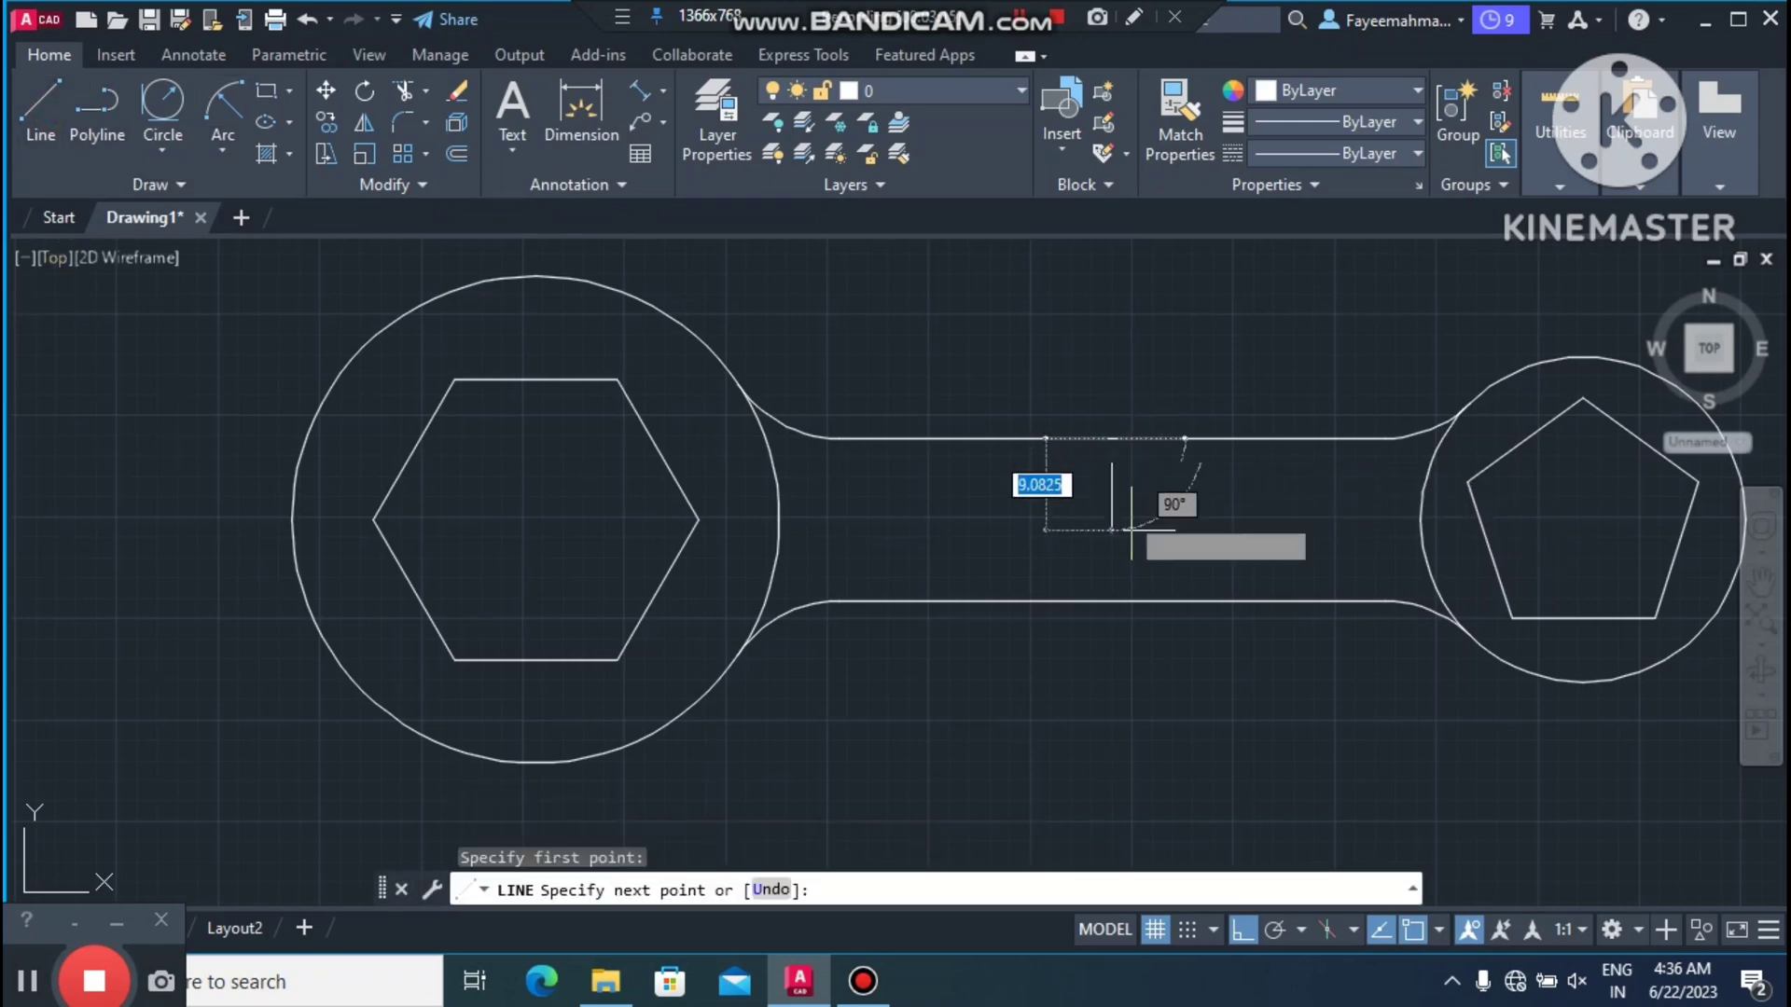
click(1111, 599)
key(Escape)
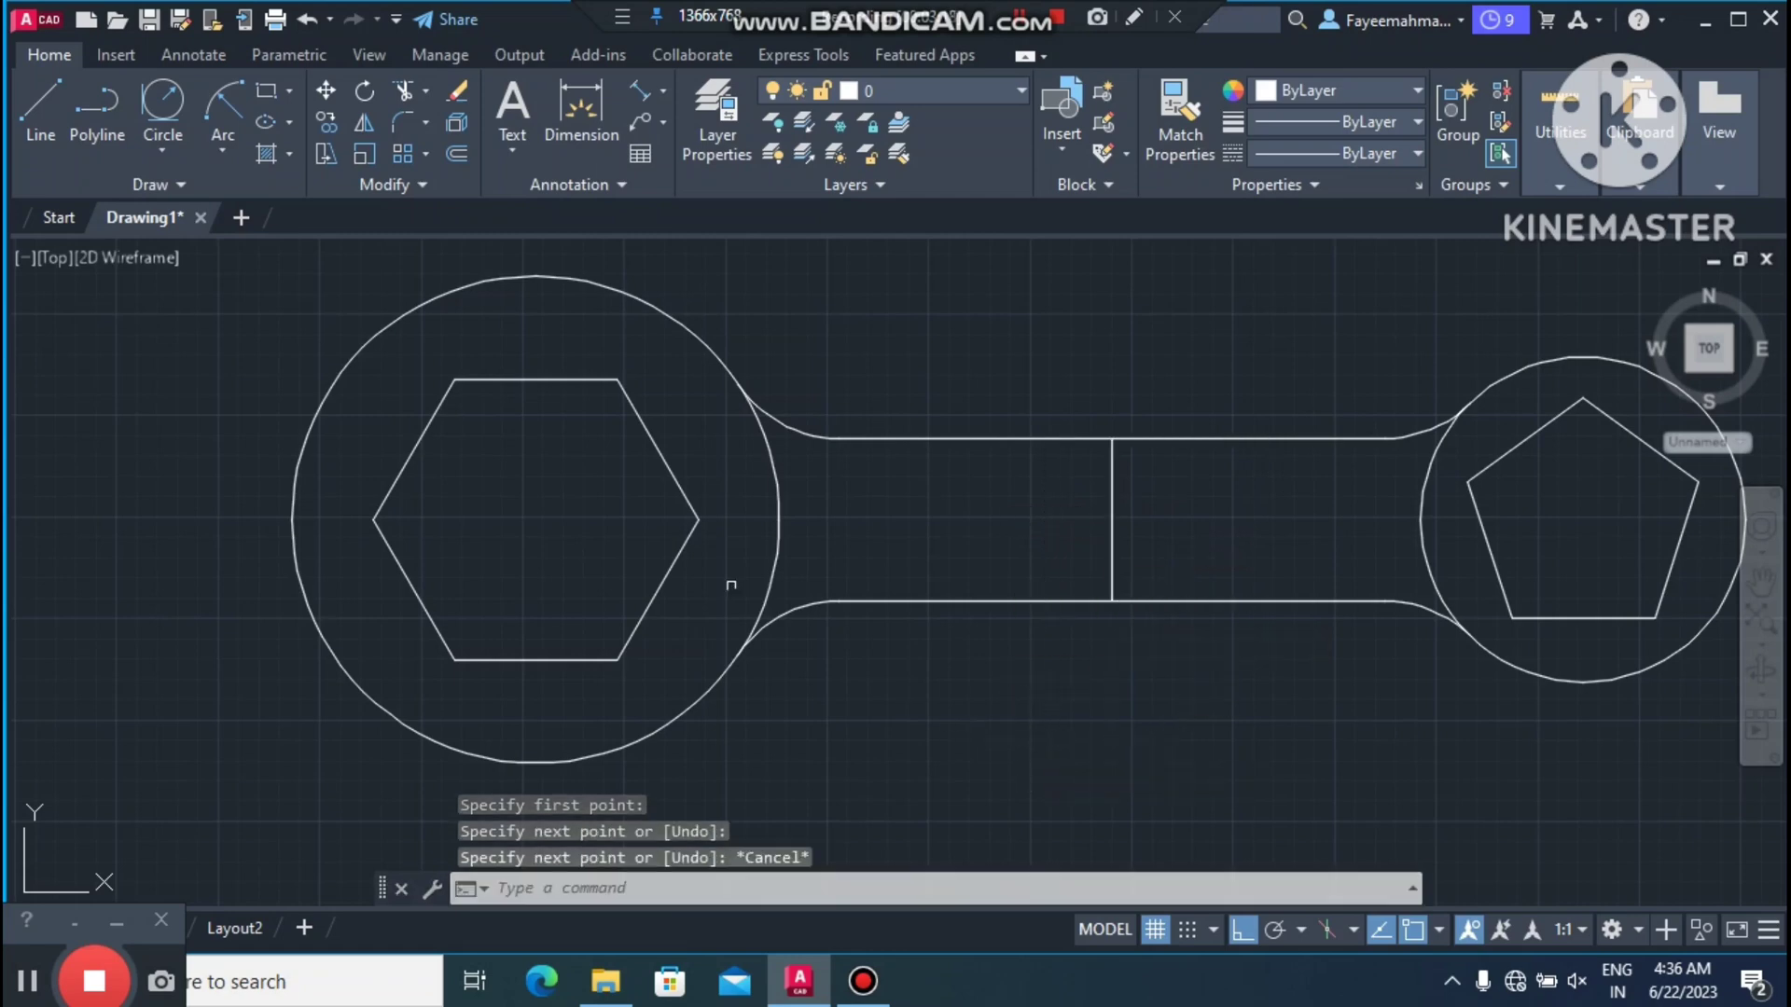
Step: Draw a horizontal line 35 long from the vertical line's midpoint towards the hexagon end
click(26, 117)
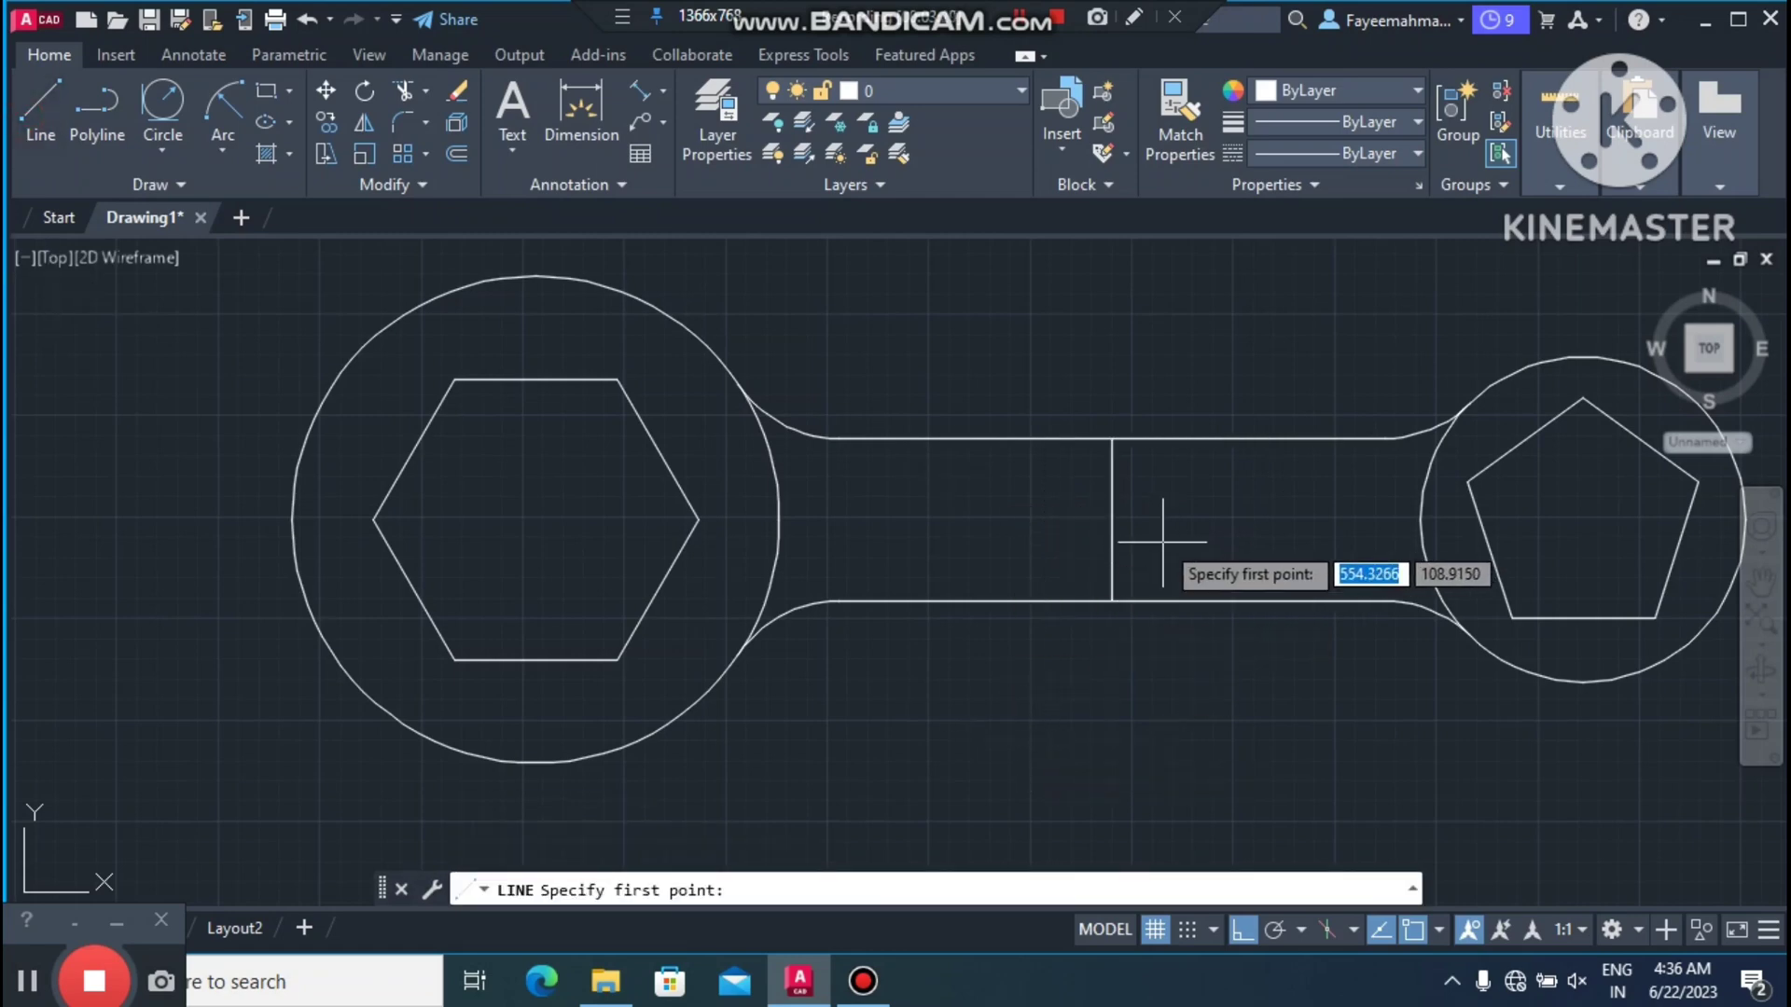
click(1111, 520)
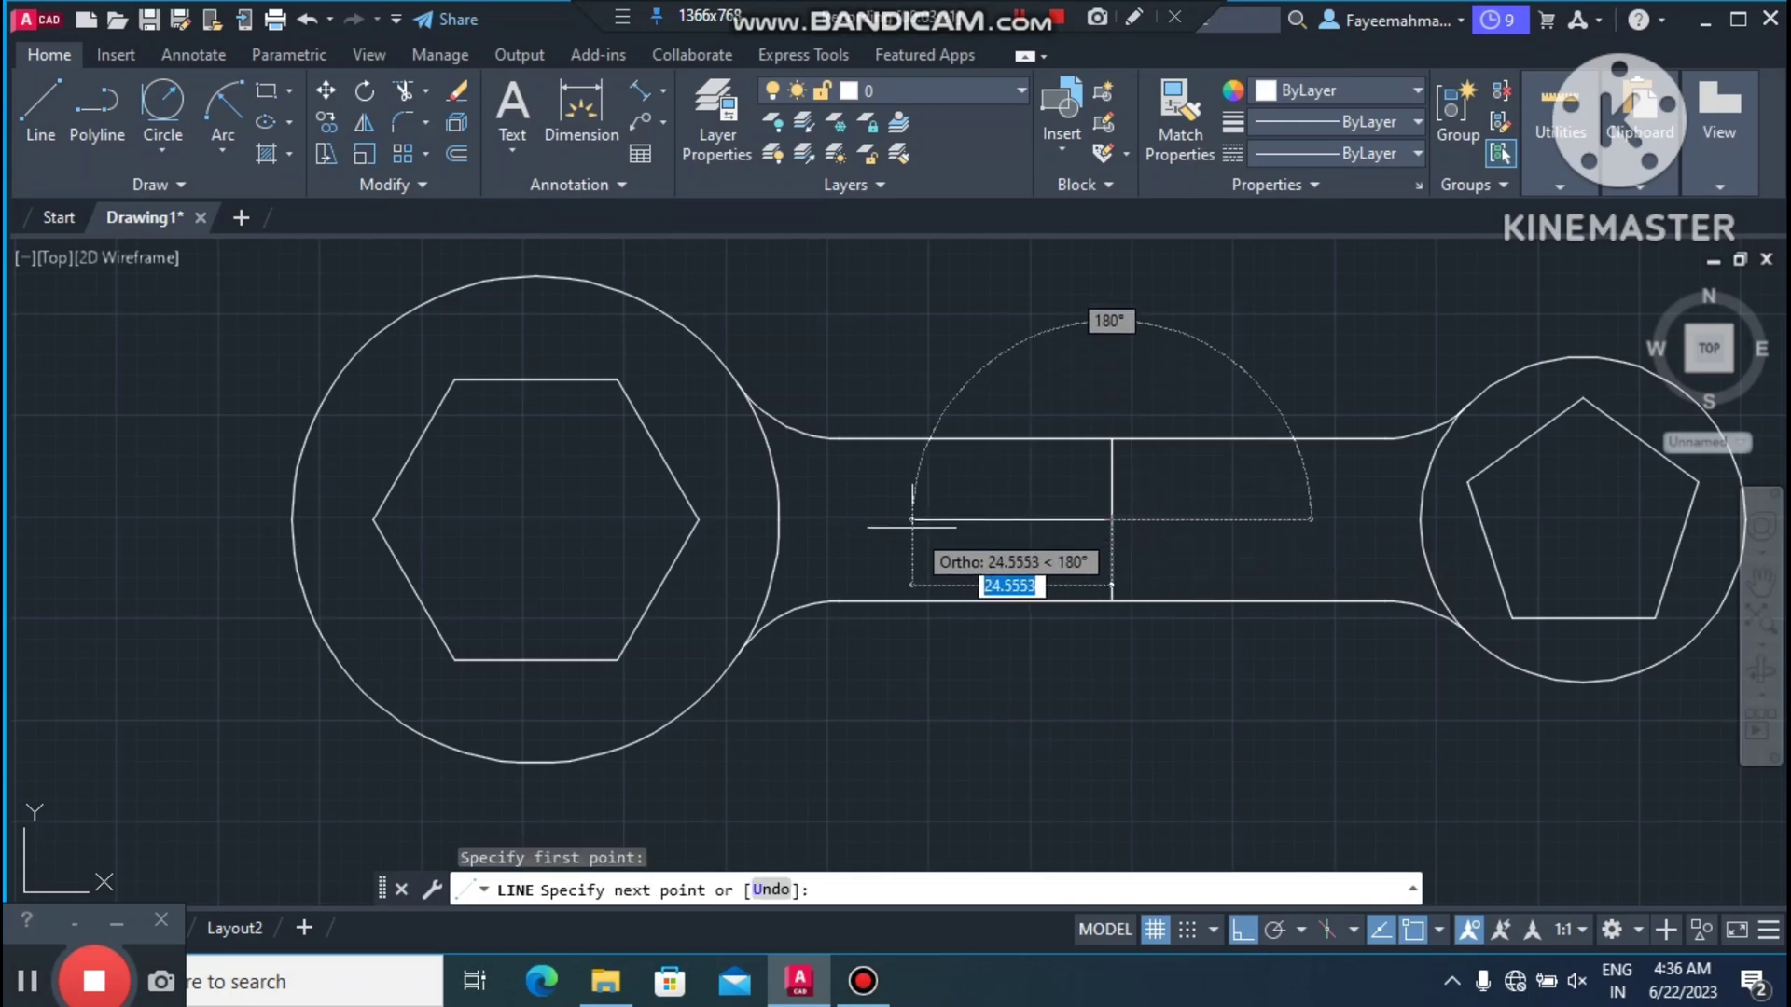
key(BackSpace)
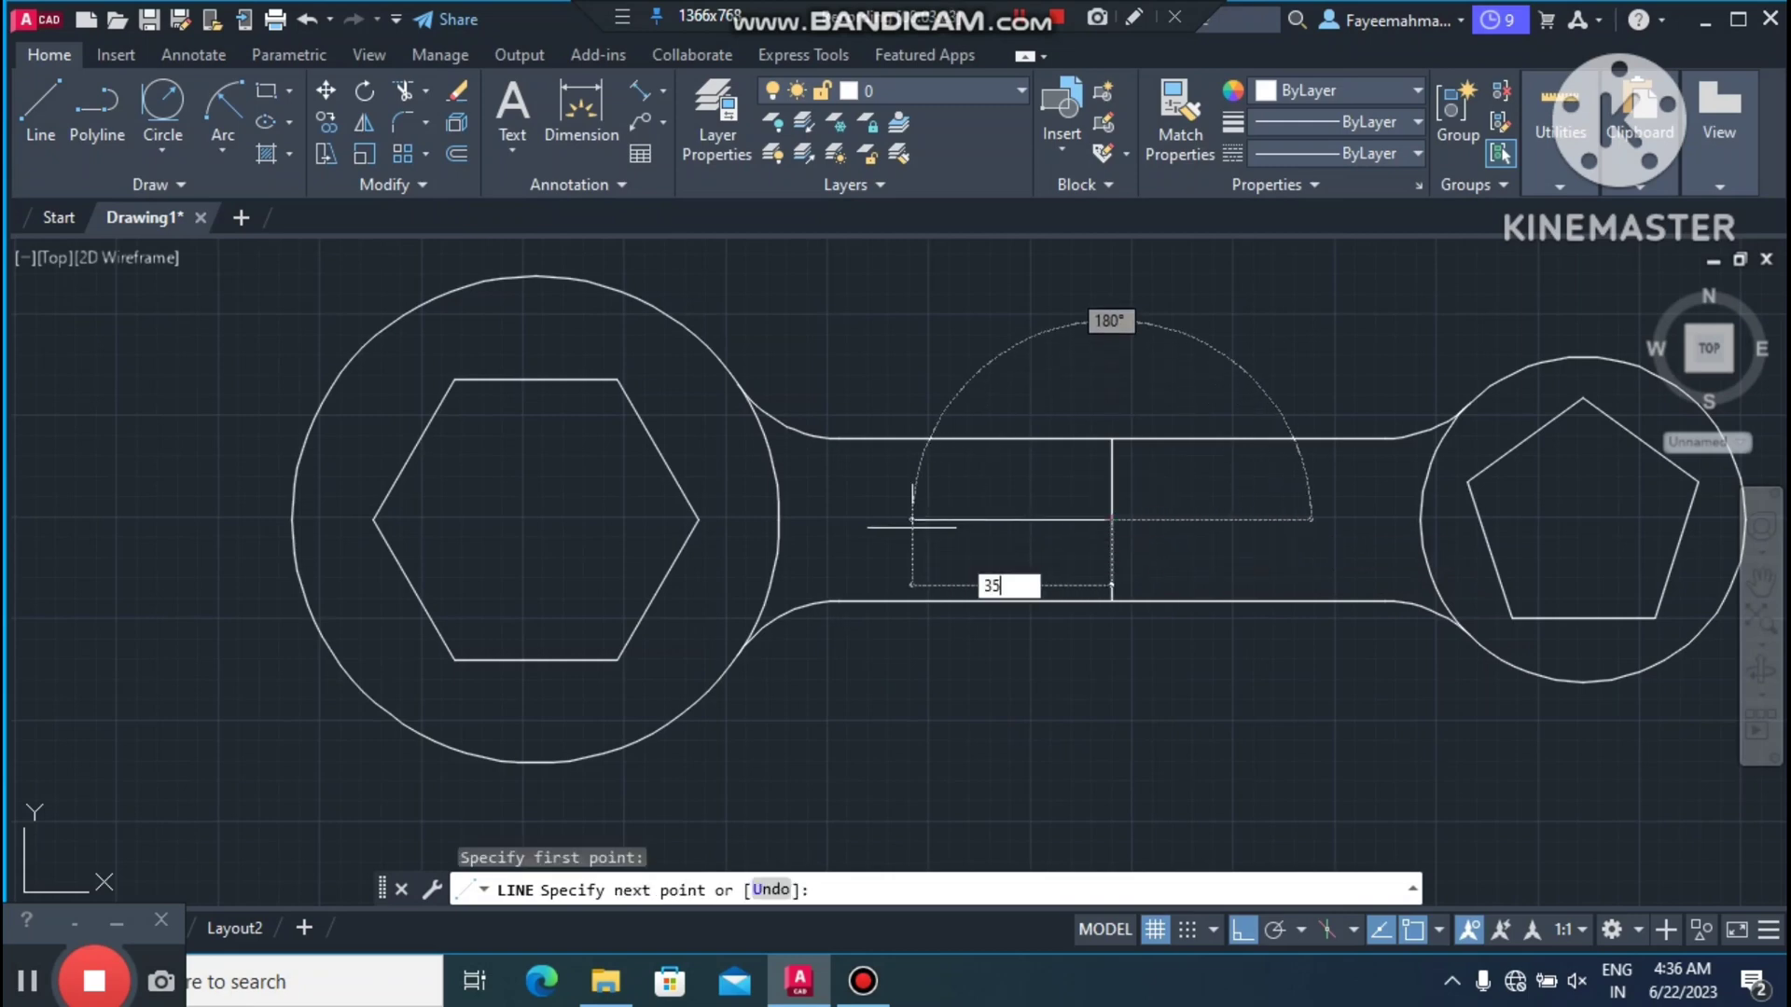
text(35)
key(Return)
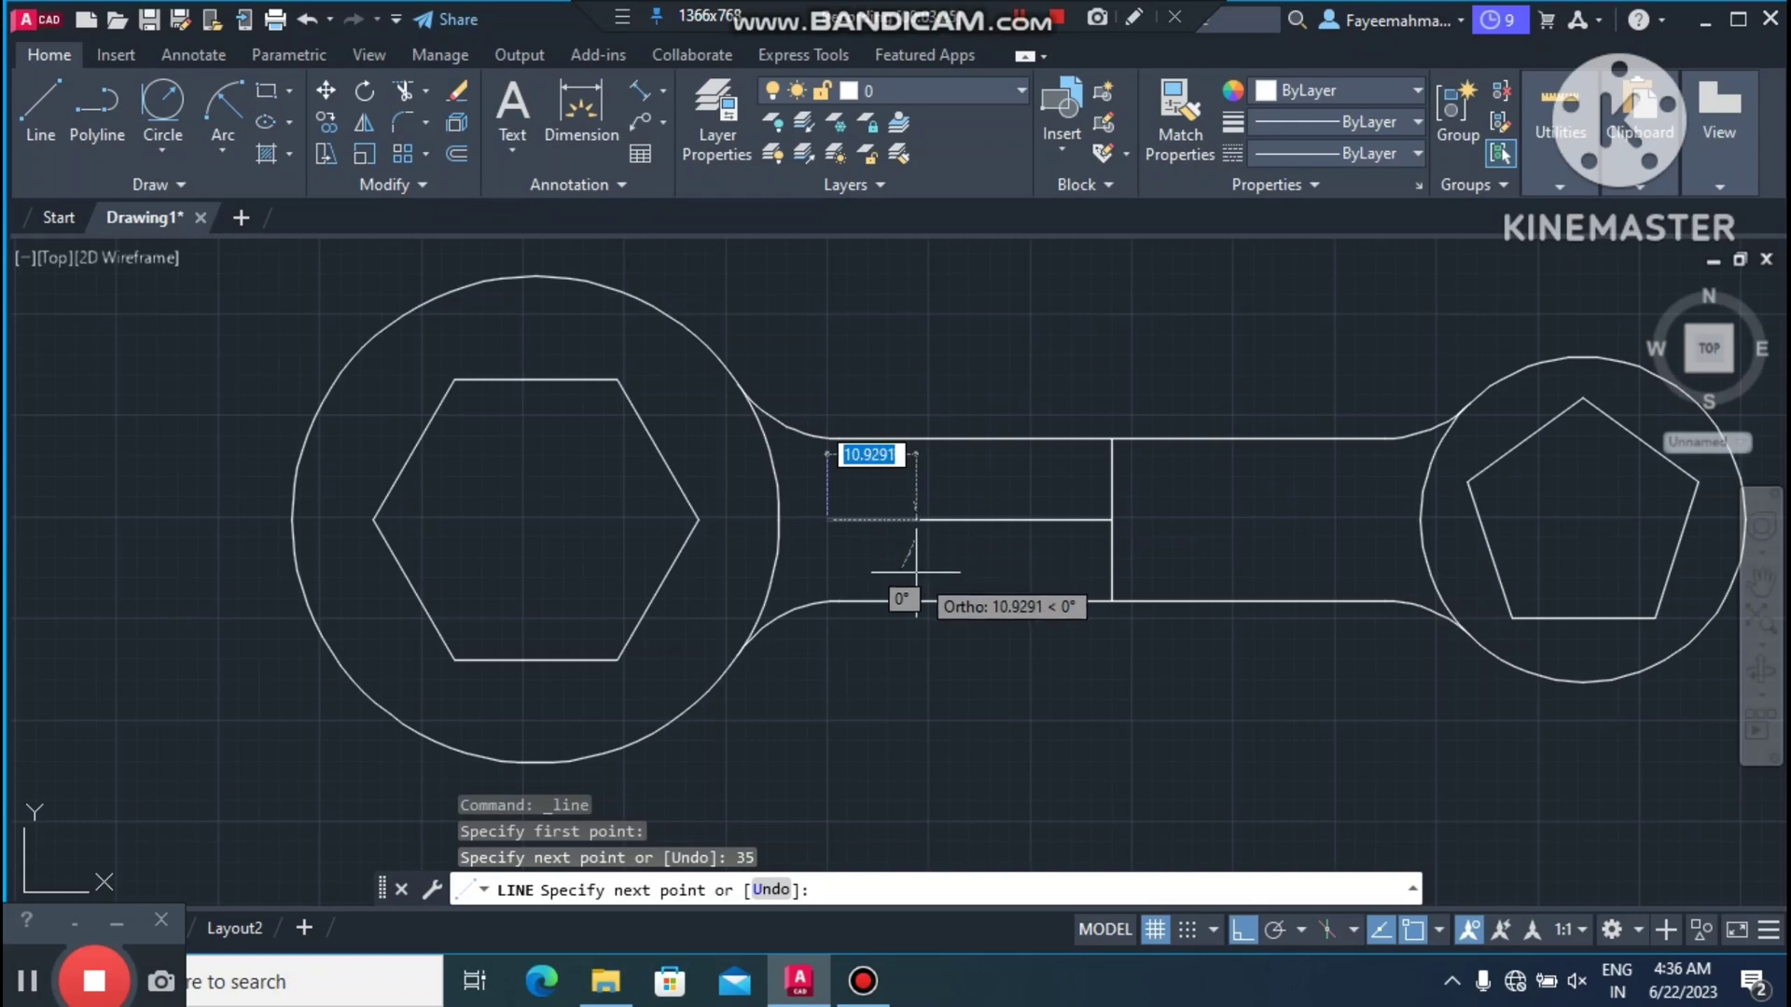
key(Escape)
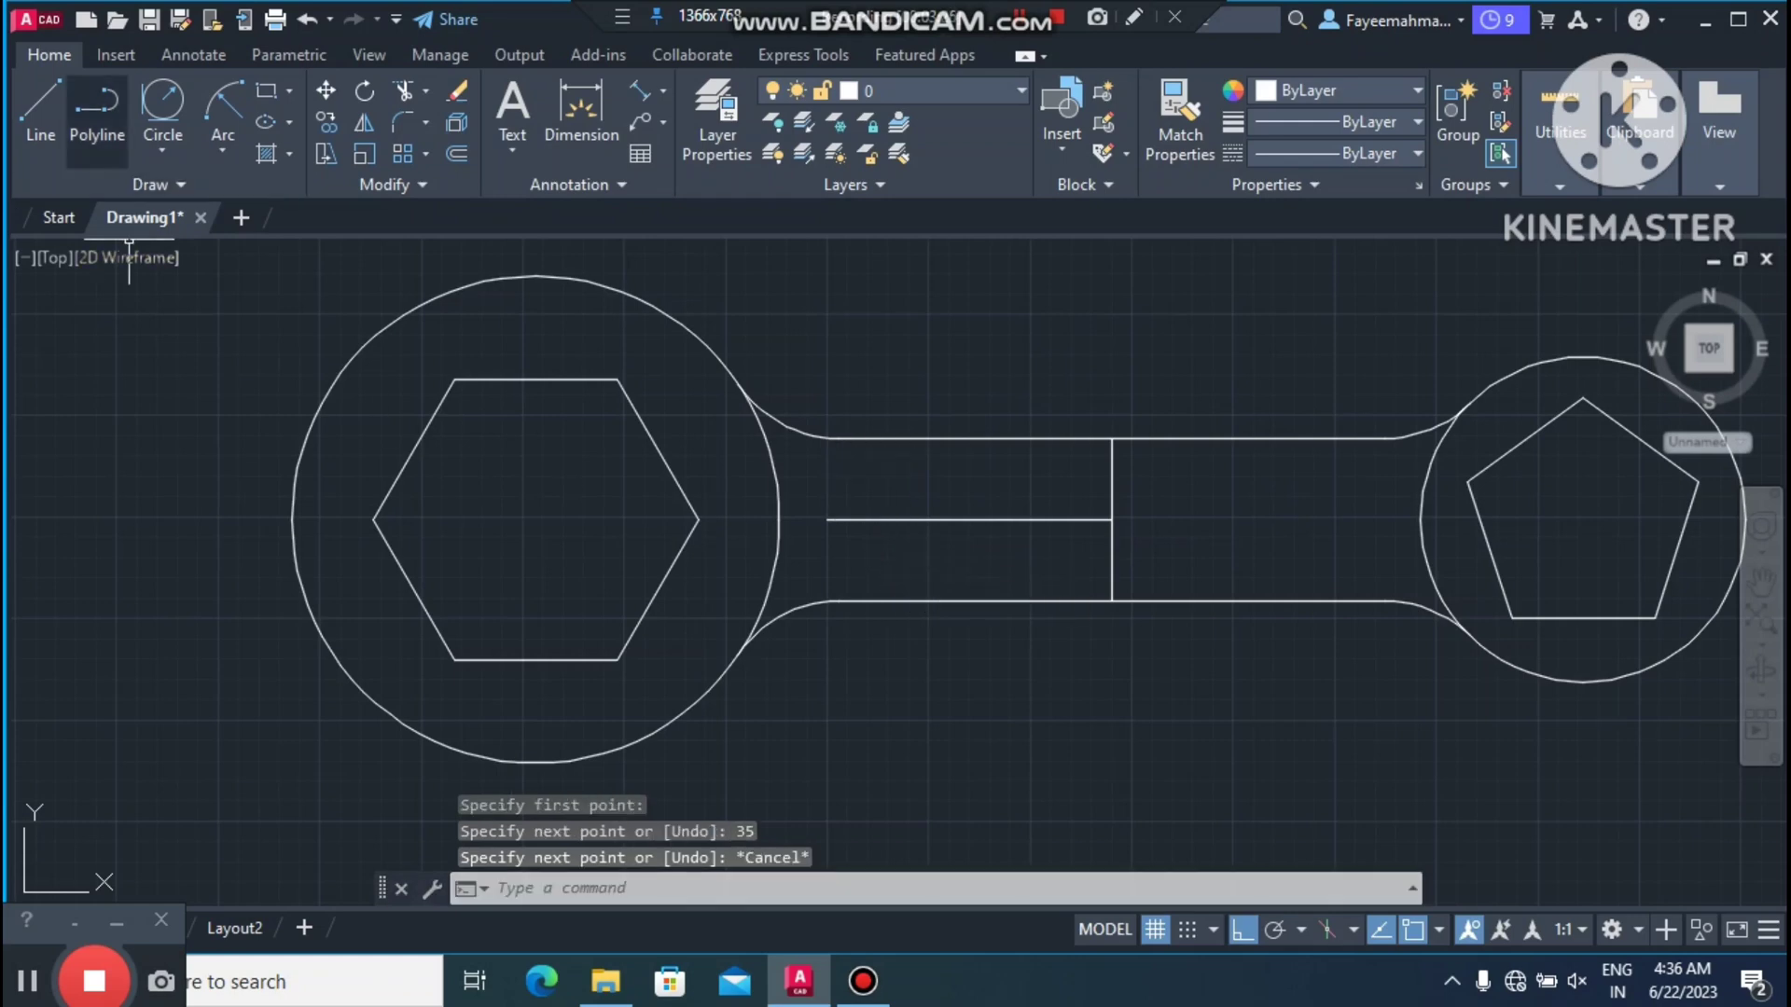
Step: Draw a horizontal line 35 long from the vertical line's midpoint towards the pentagon end
click(41, 107)
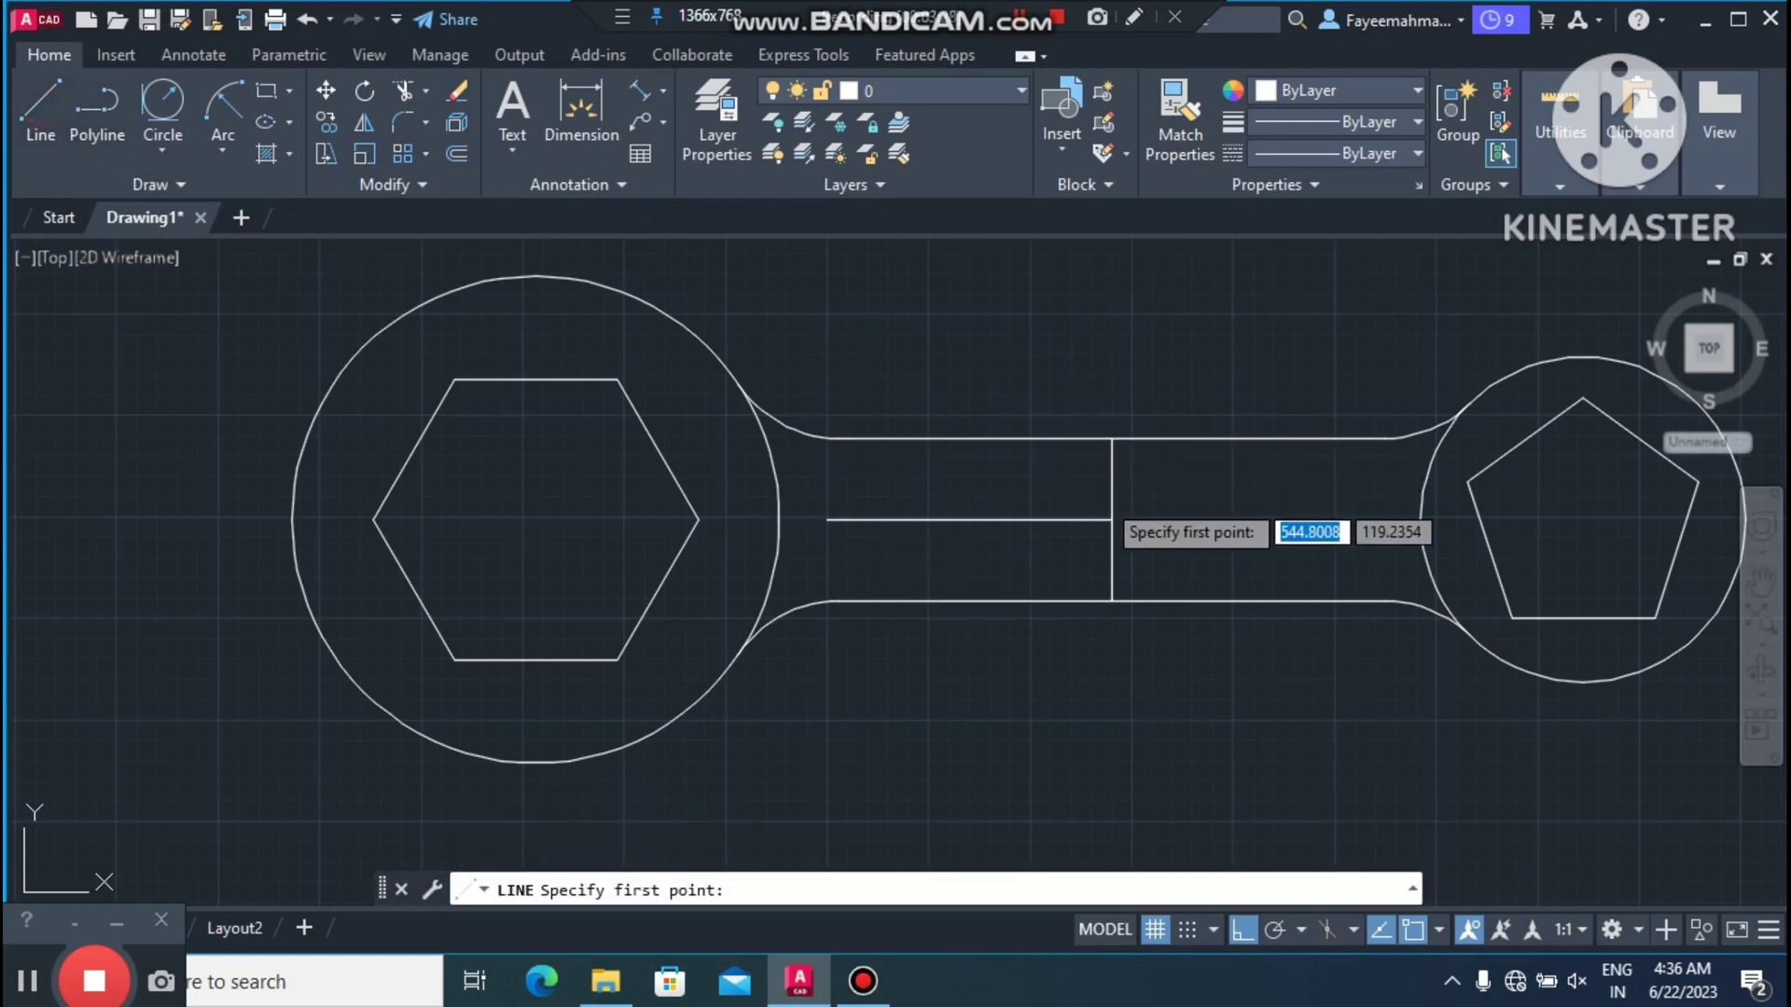
click(1112, 519)
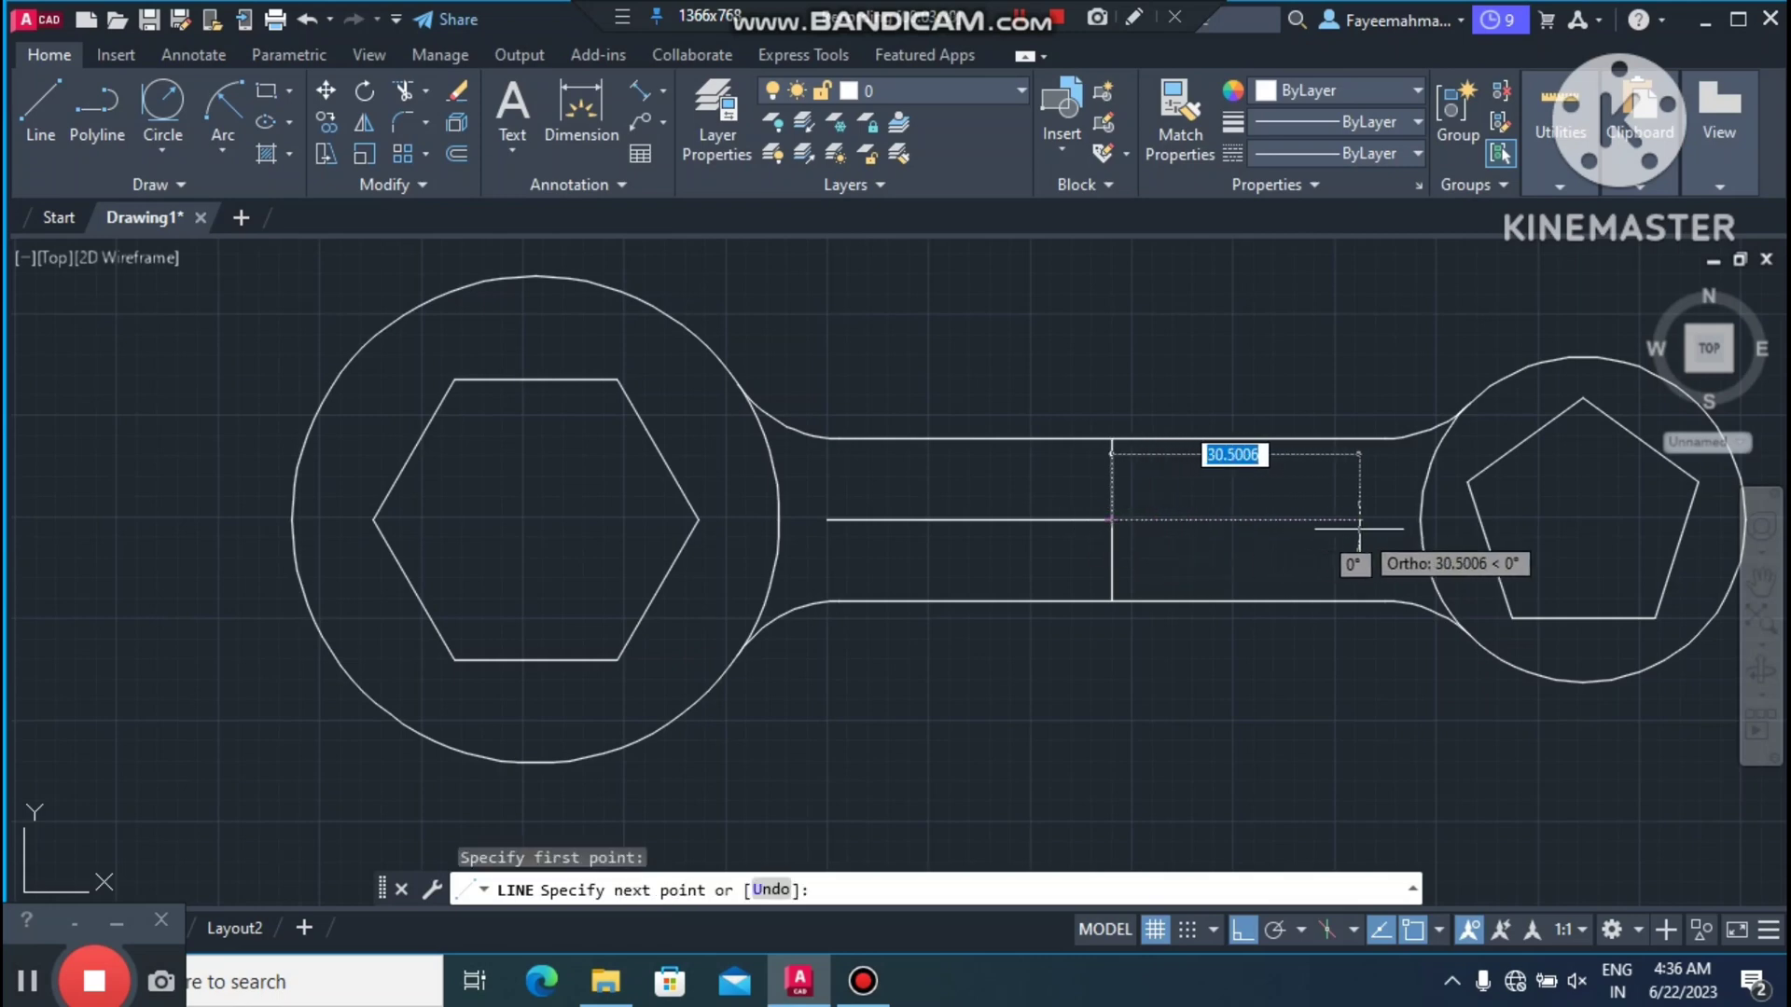
text(35)
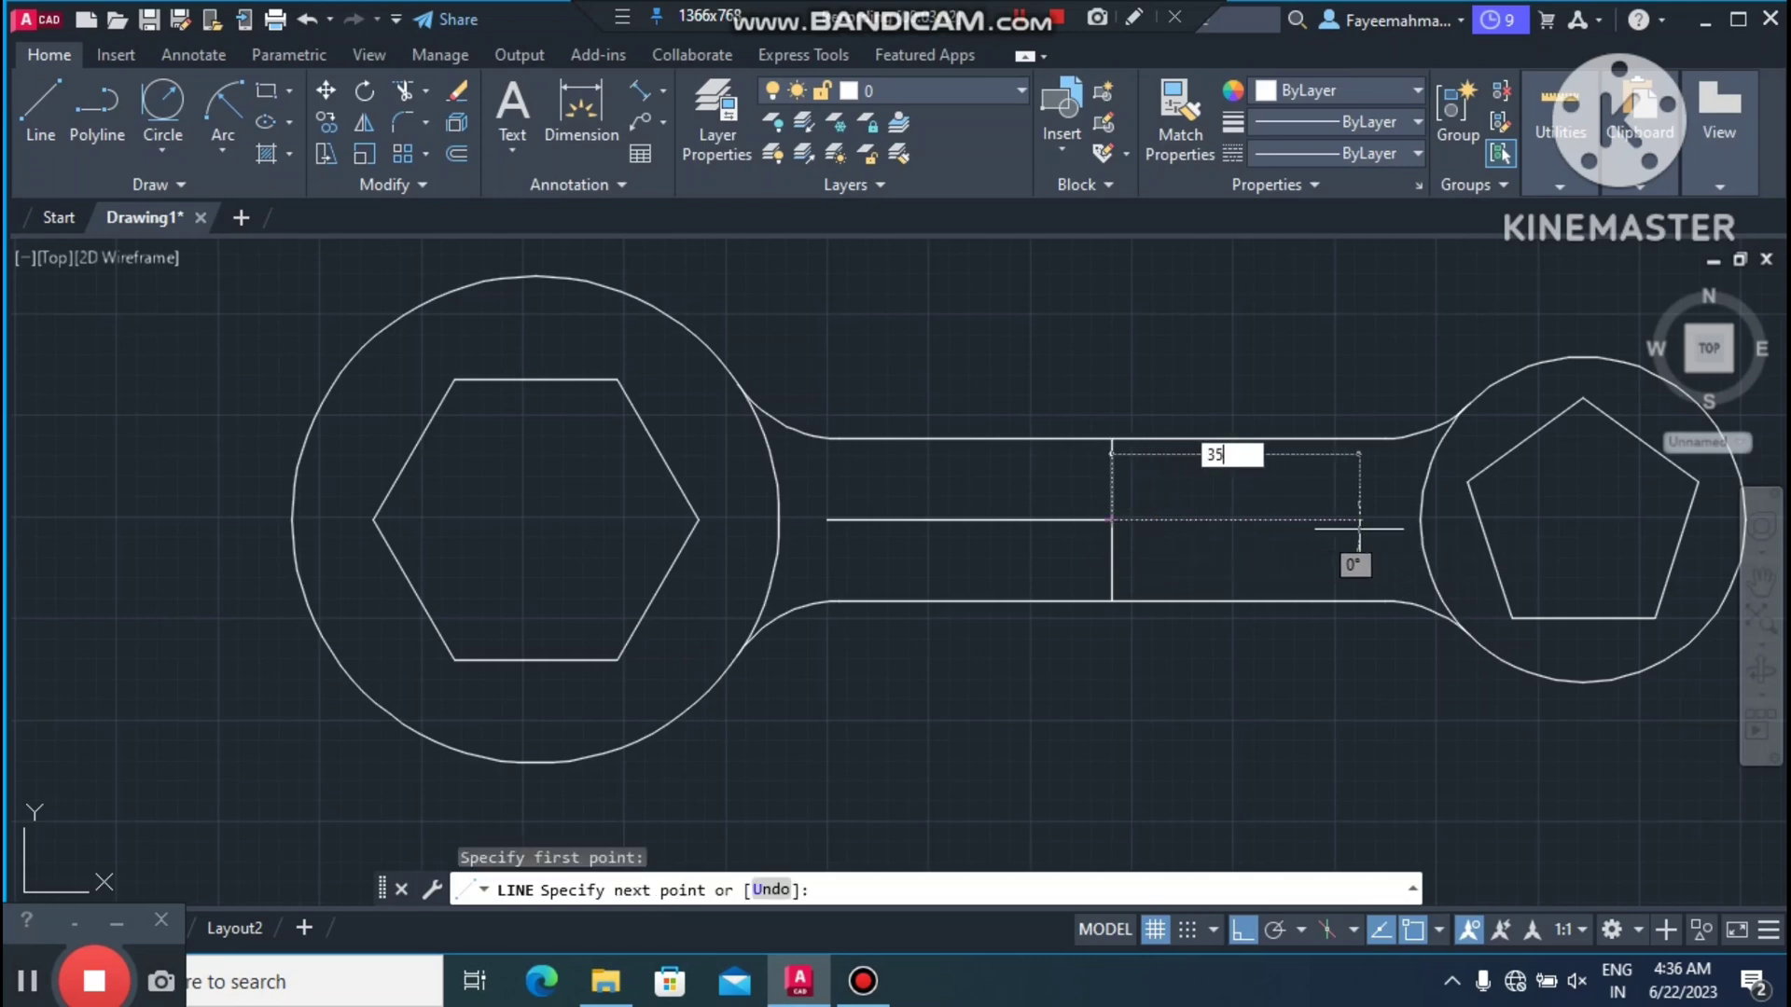
key(Return)
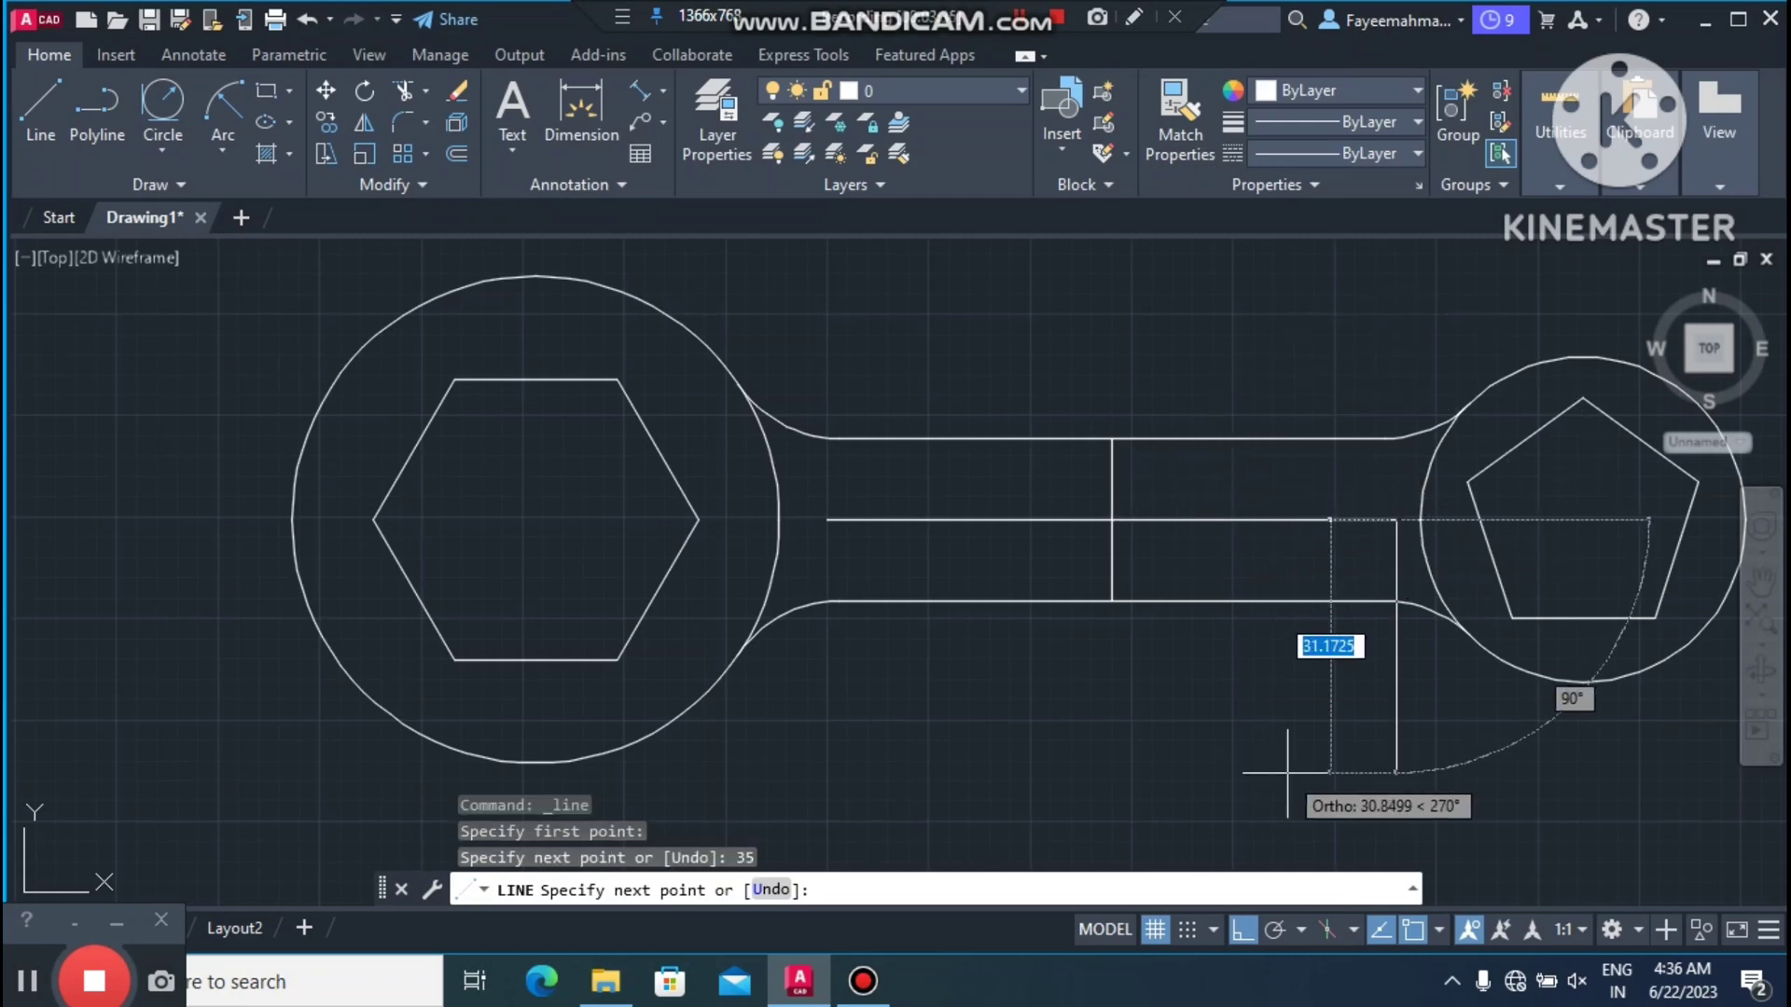
key(Escape)
key(Escape)
key(Escape)
key(Escape)
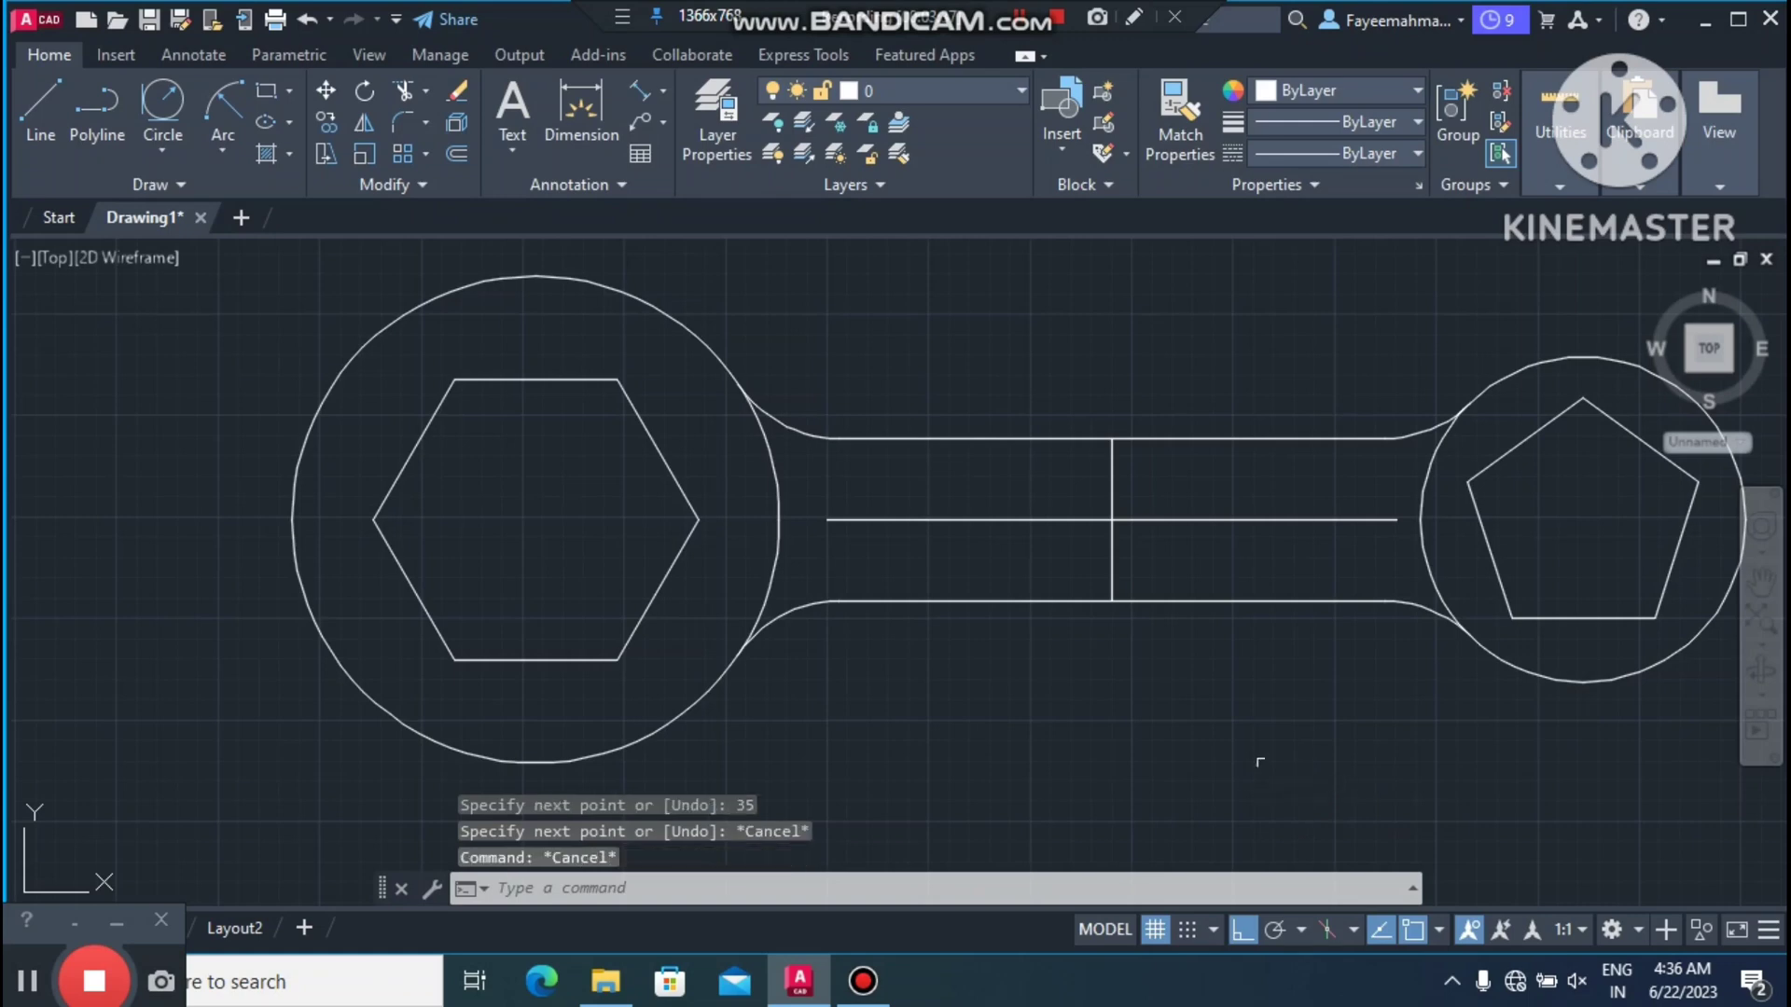
Step: Join the two 35-long horizontal lines into one and offset it by 5 both below and above
click(1025, 521)
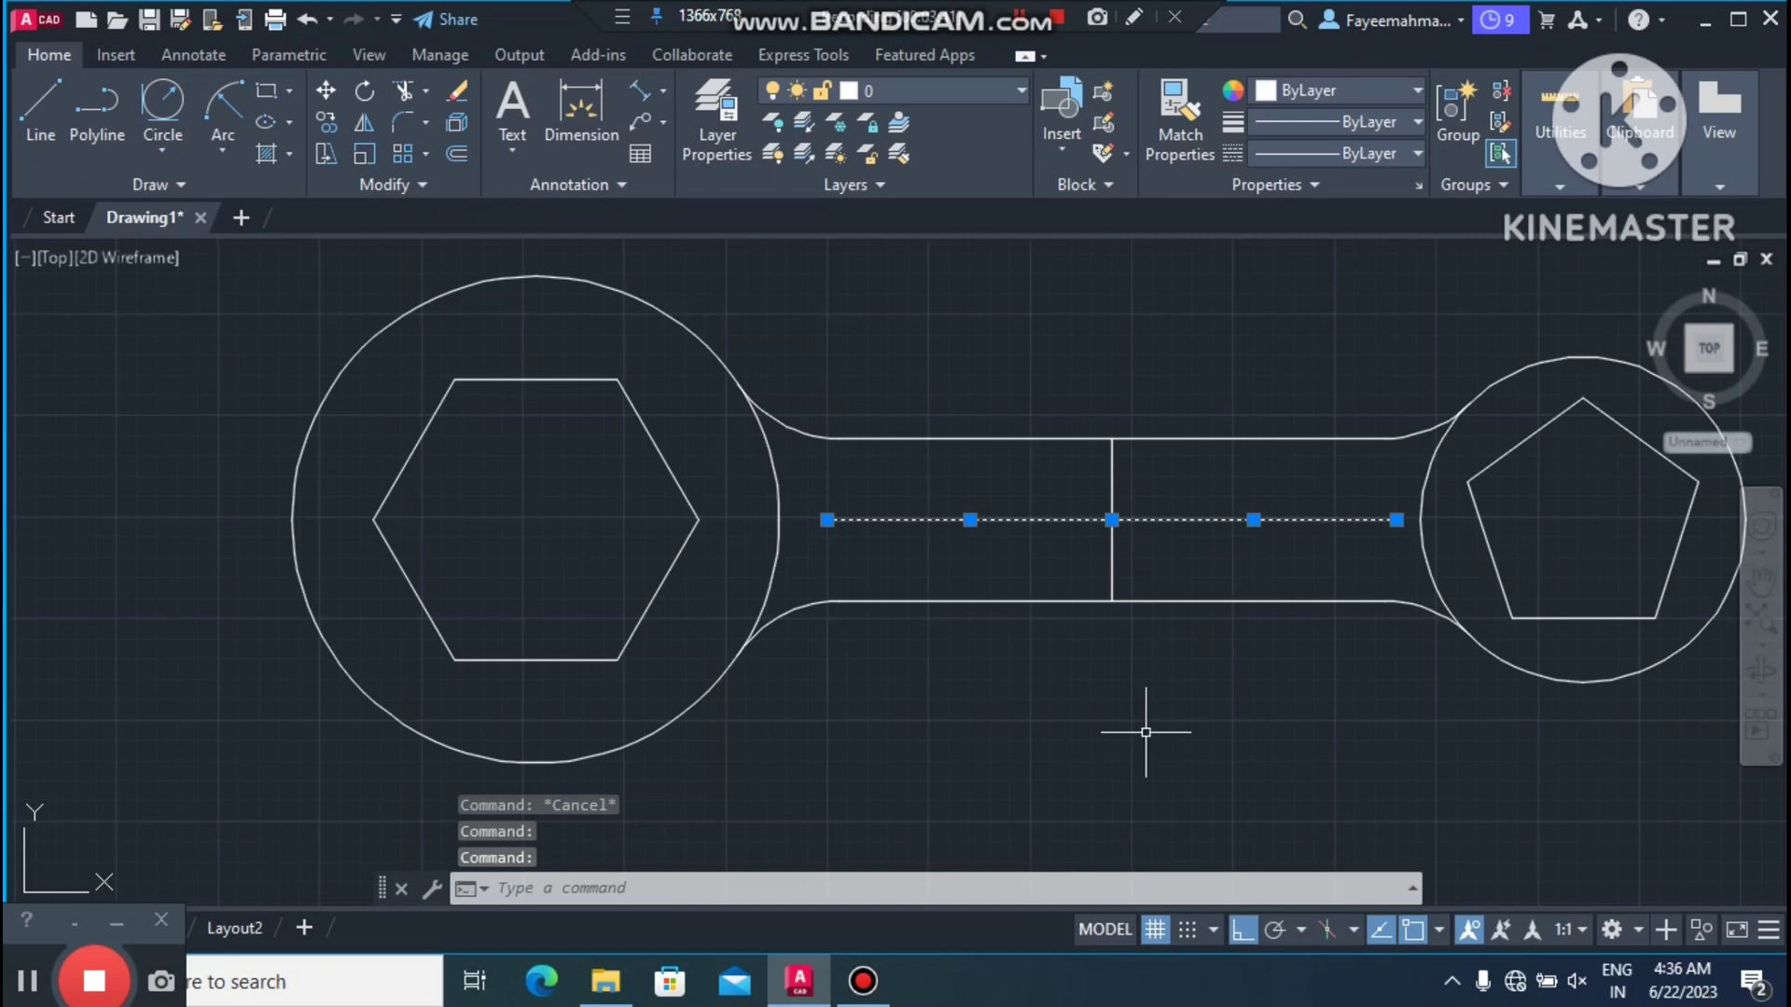
key(Return)
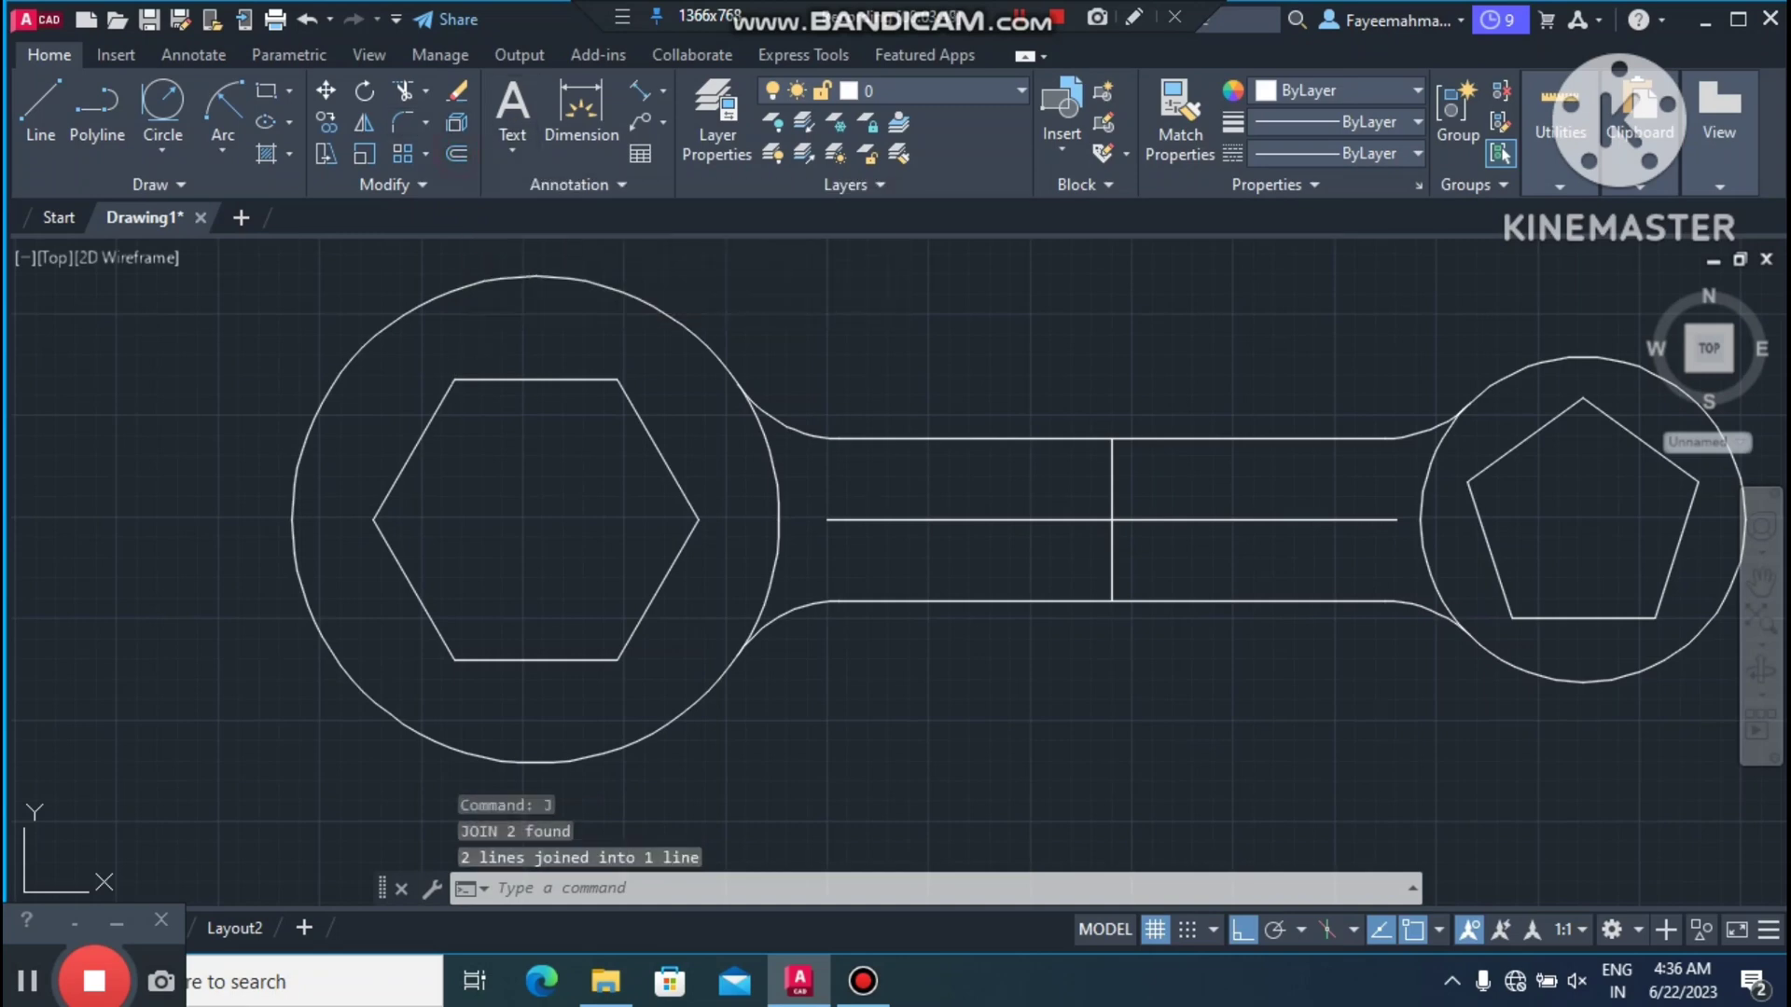
click(456, 153)
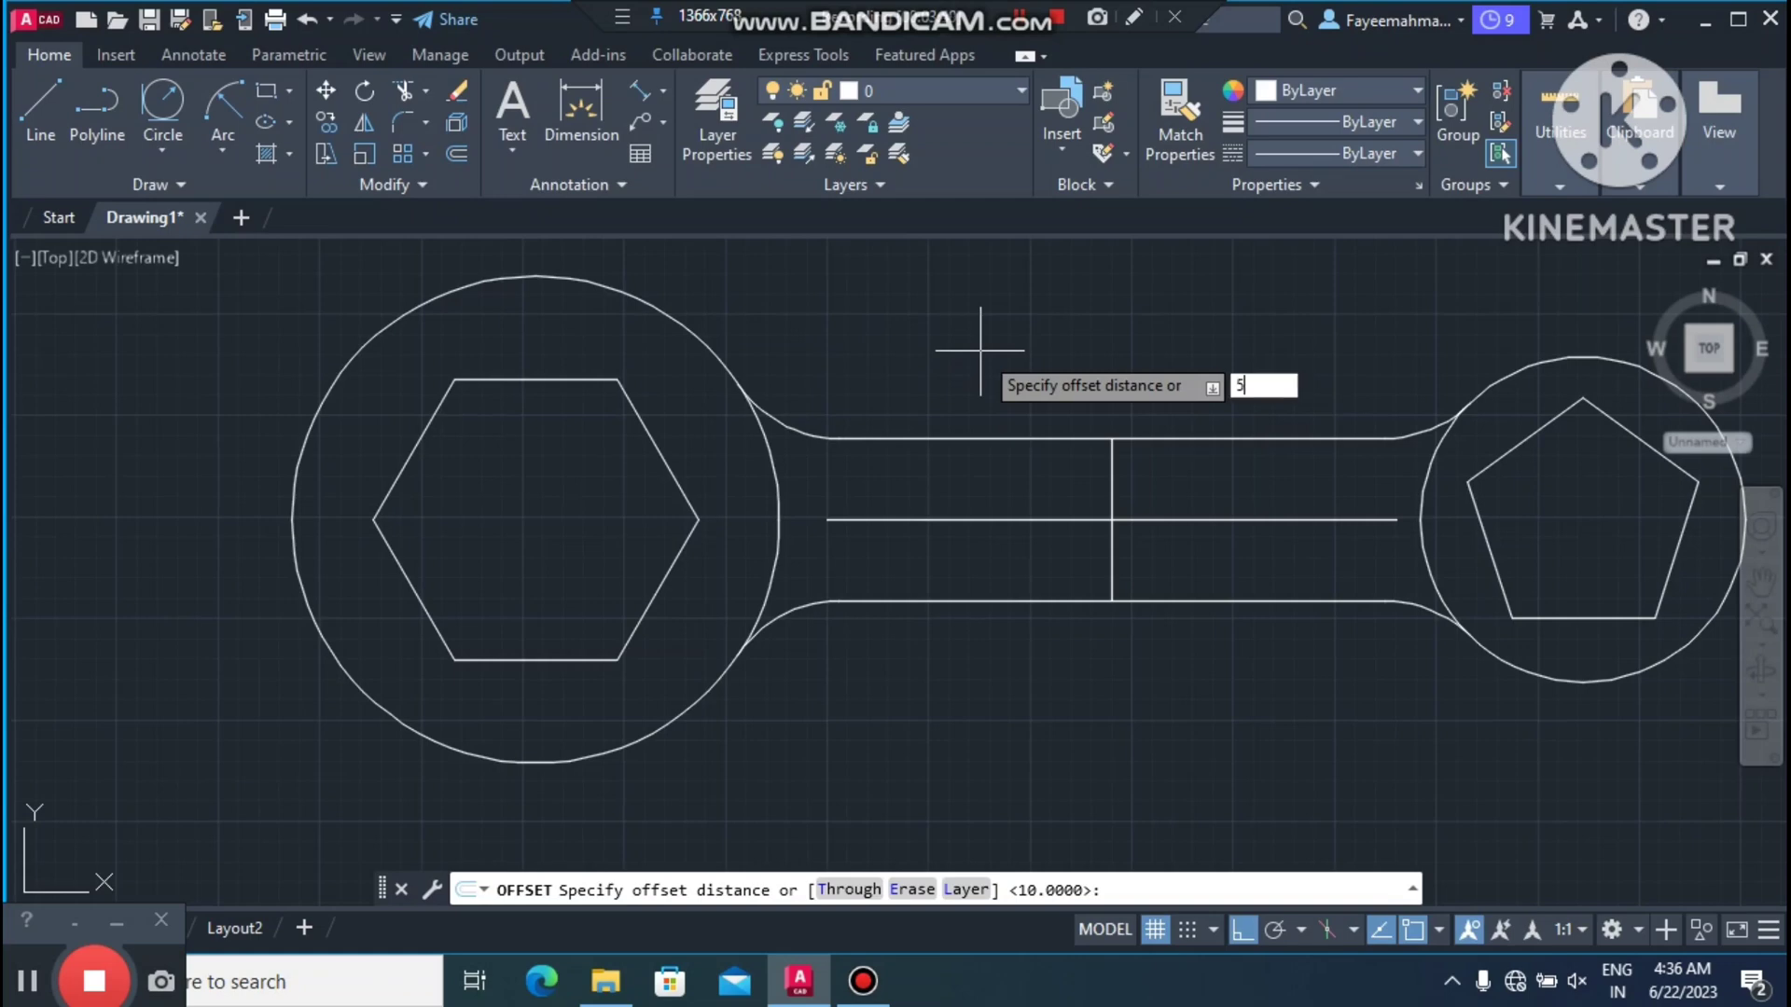
key(Return)
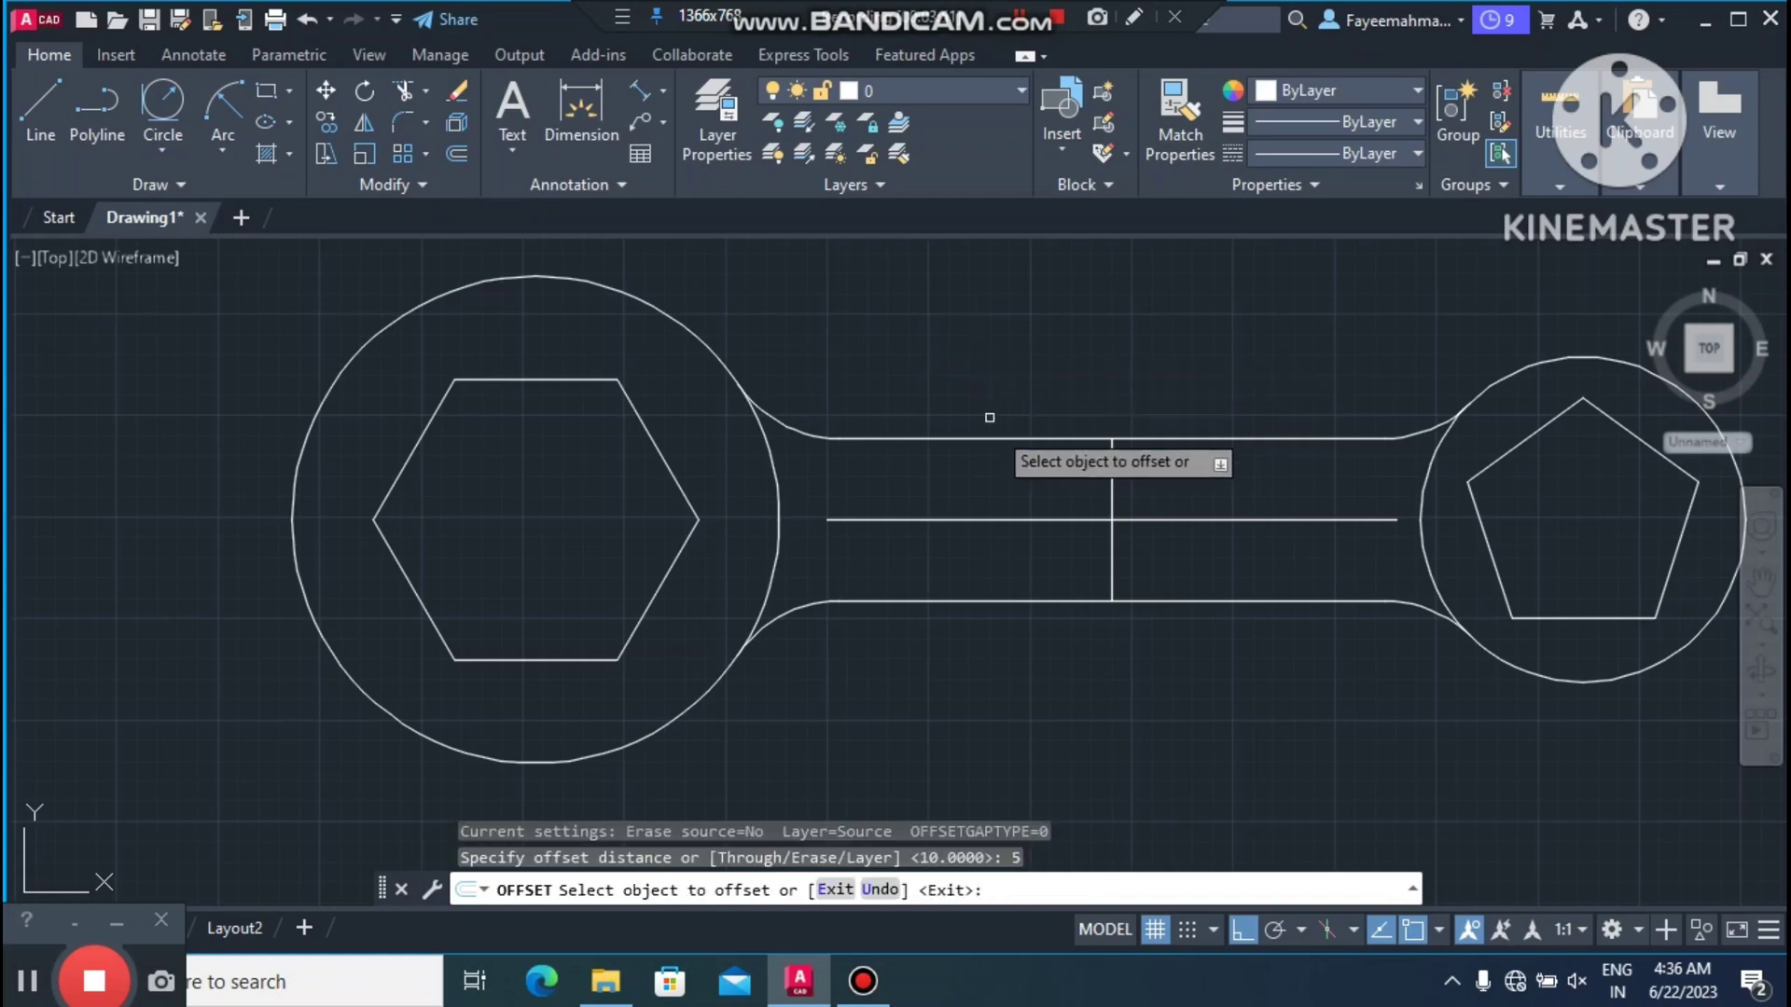
click(1016, 519)
click(994, 548)
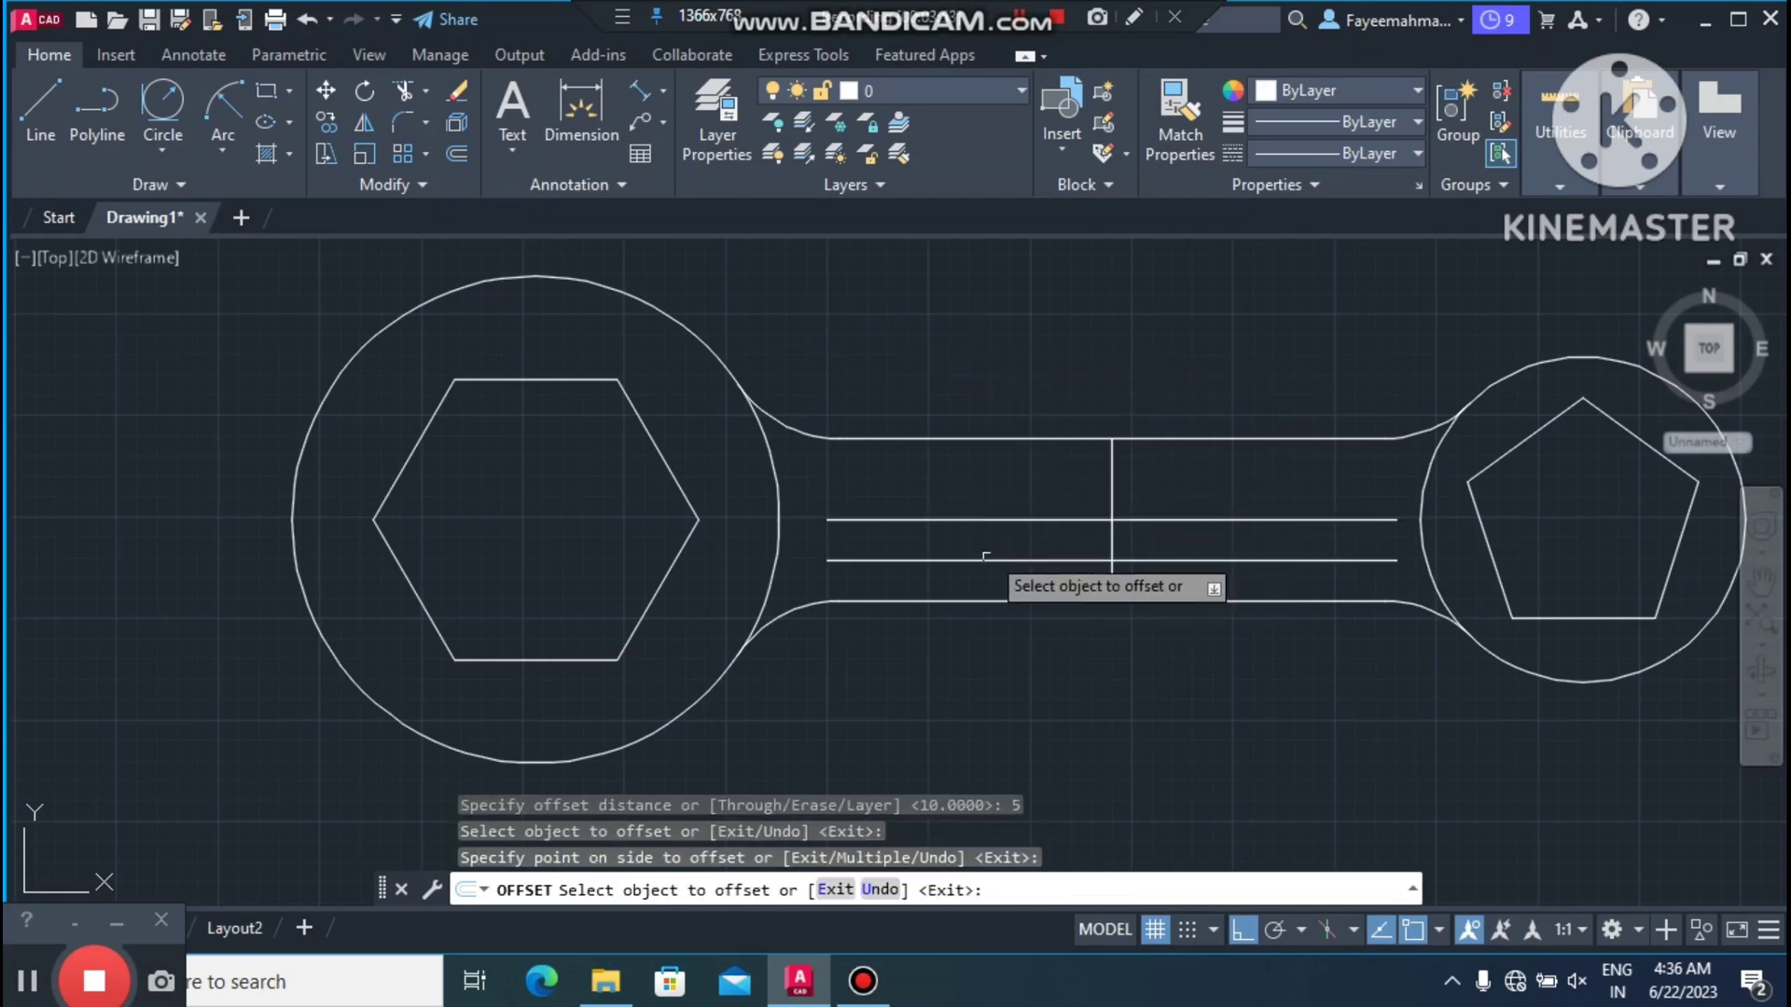
click(984, 520)
click(980, 448)
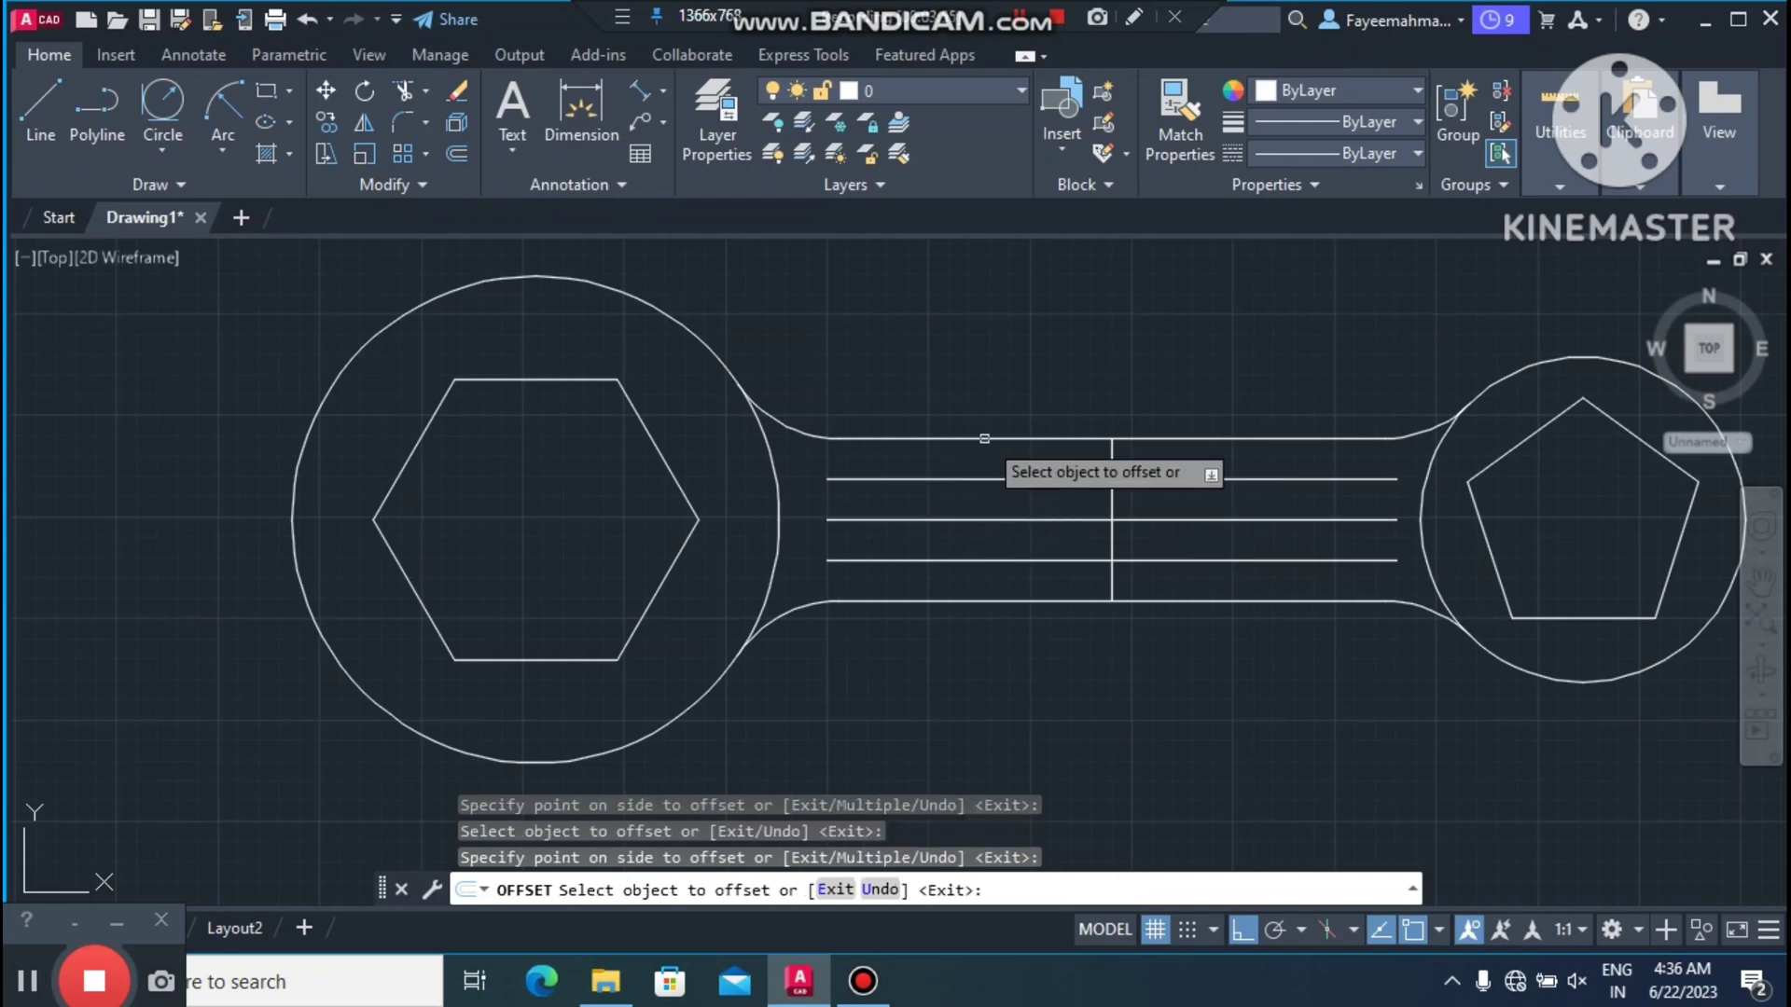
key(Escape)
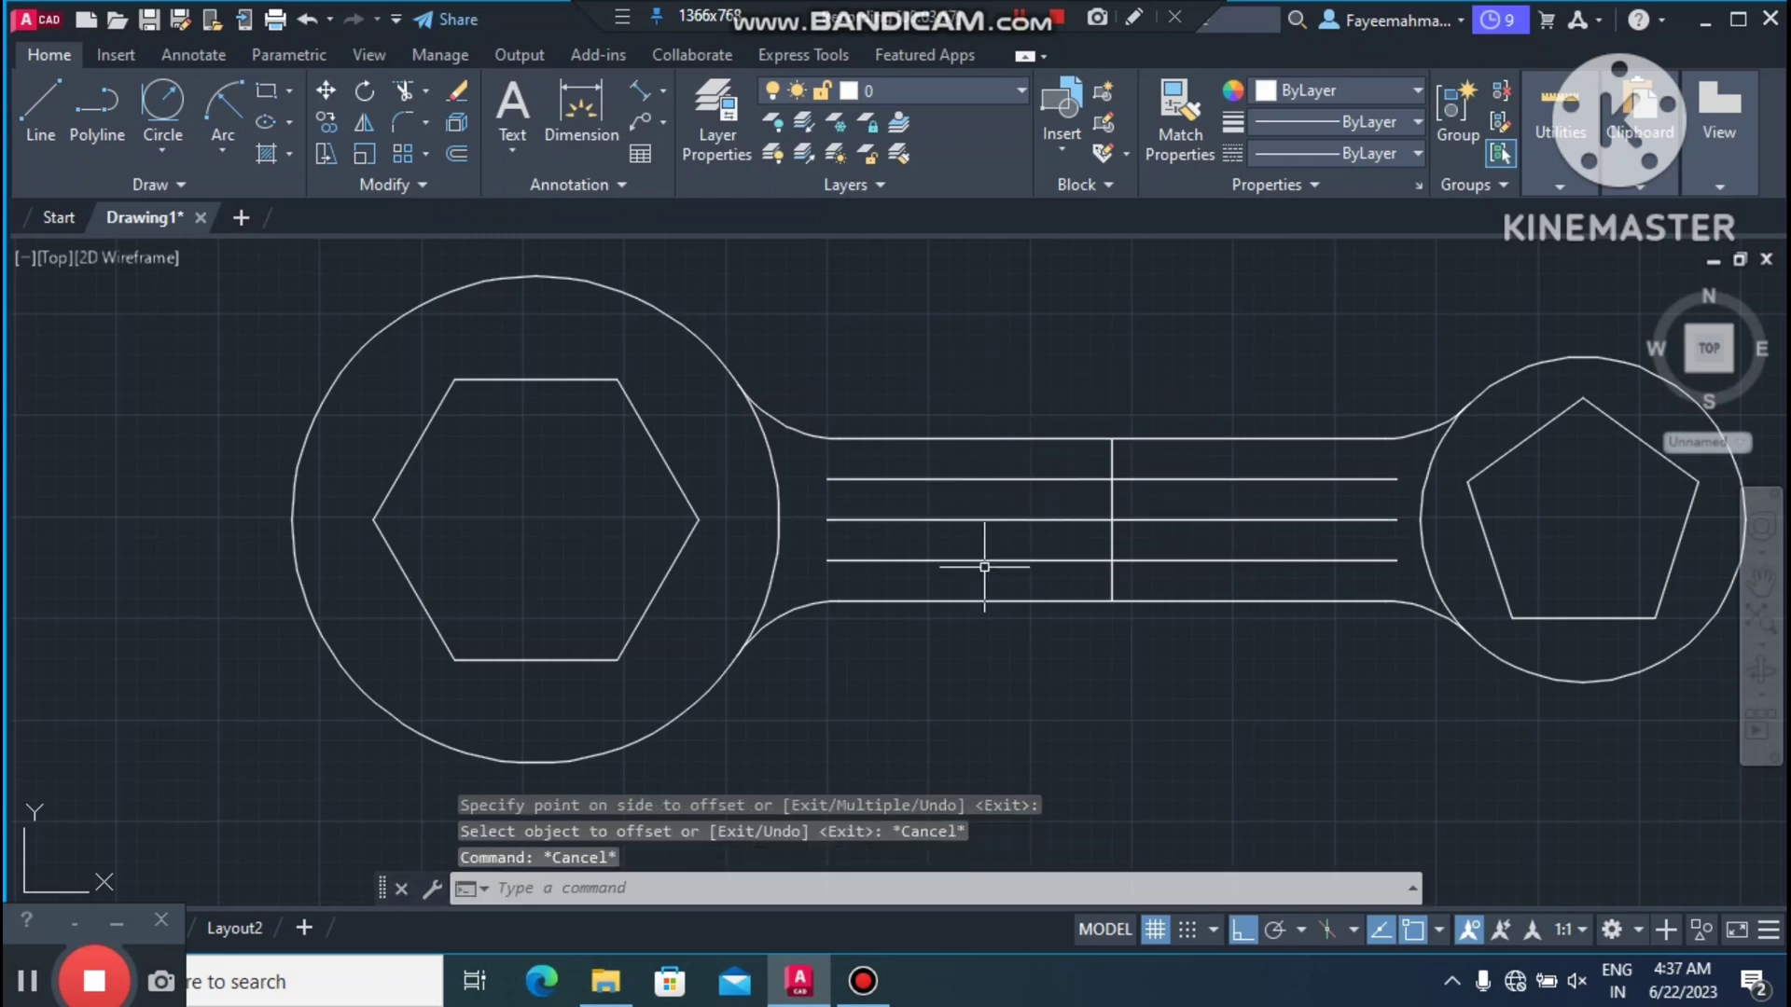
key(Escape)
Step: Erase the joined horizontal line in the middle between its two offset copies
click(1002, 519)
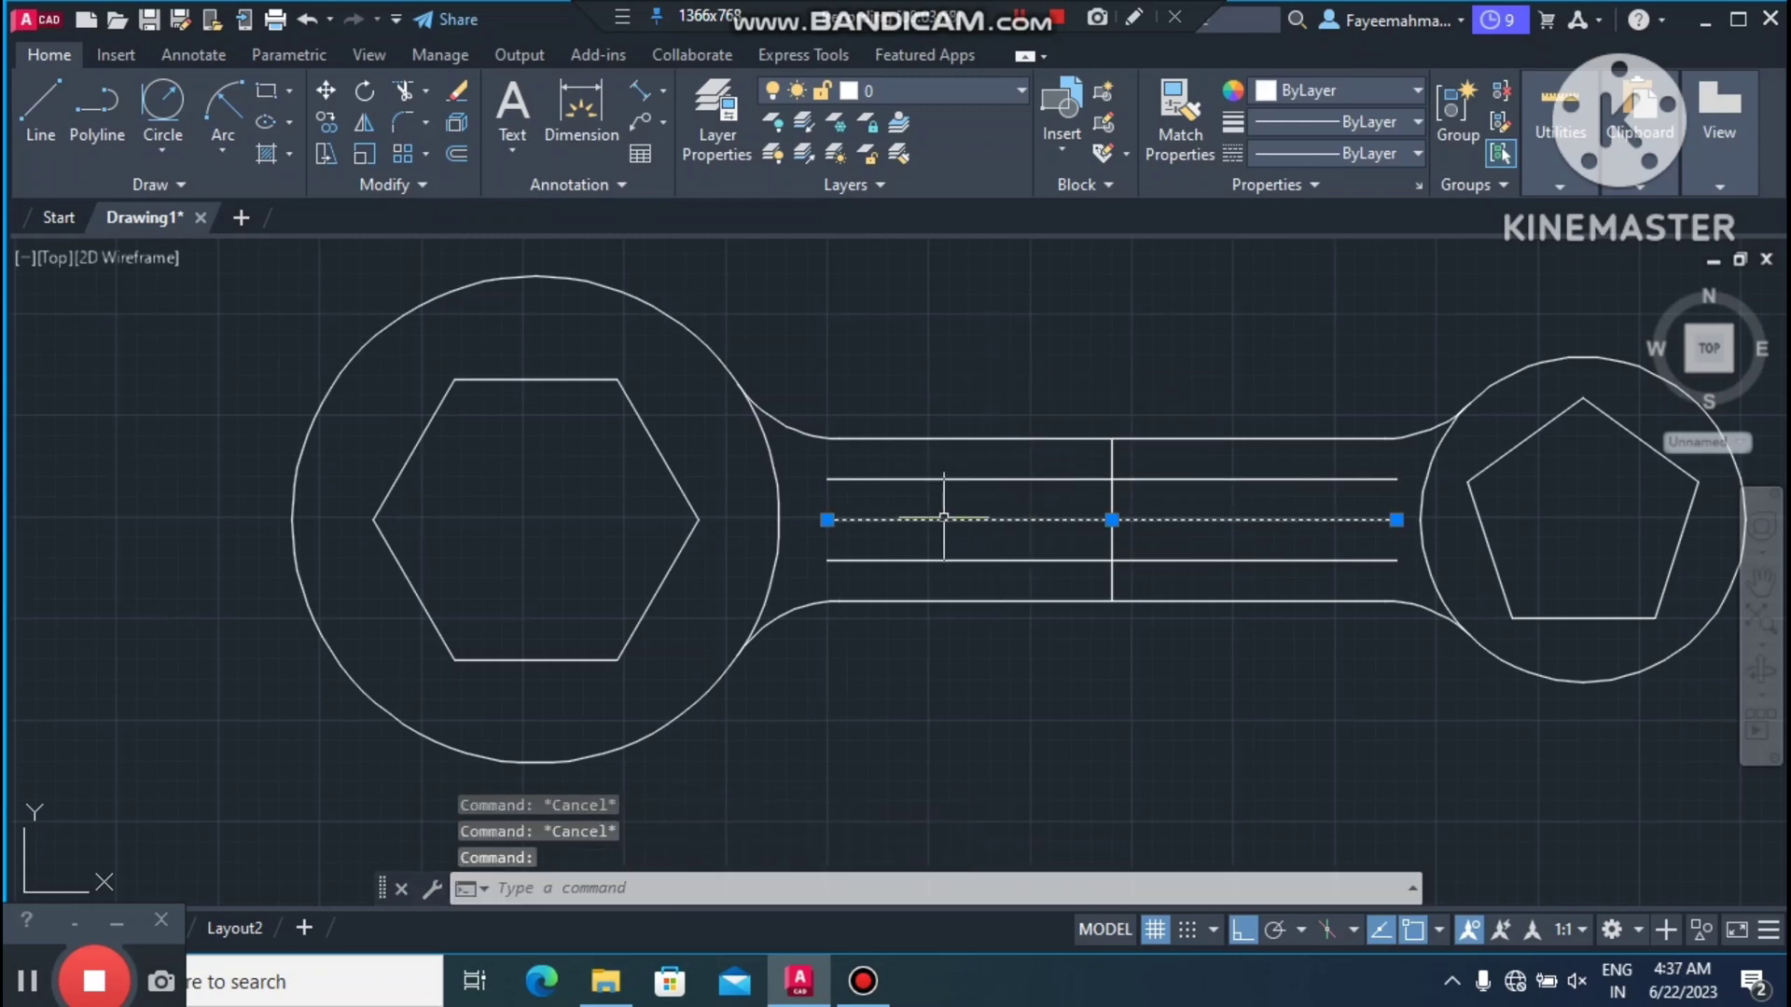
key(Delete)
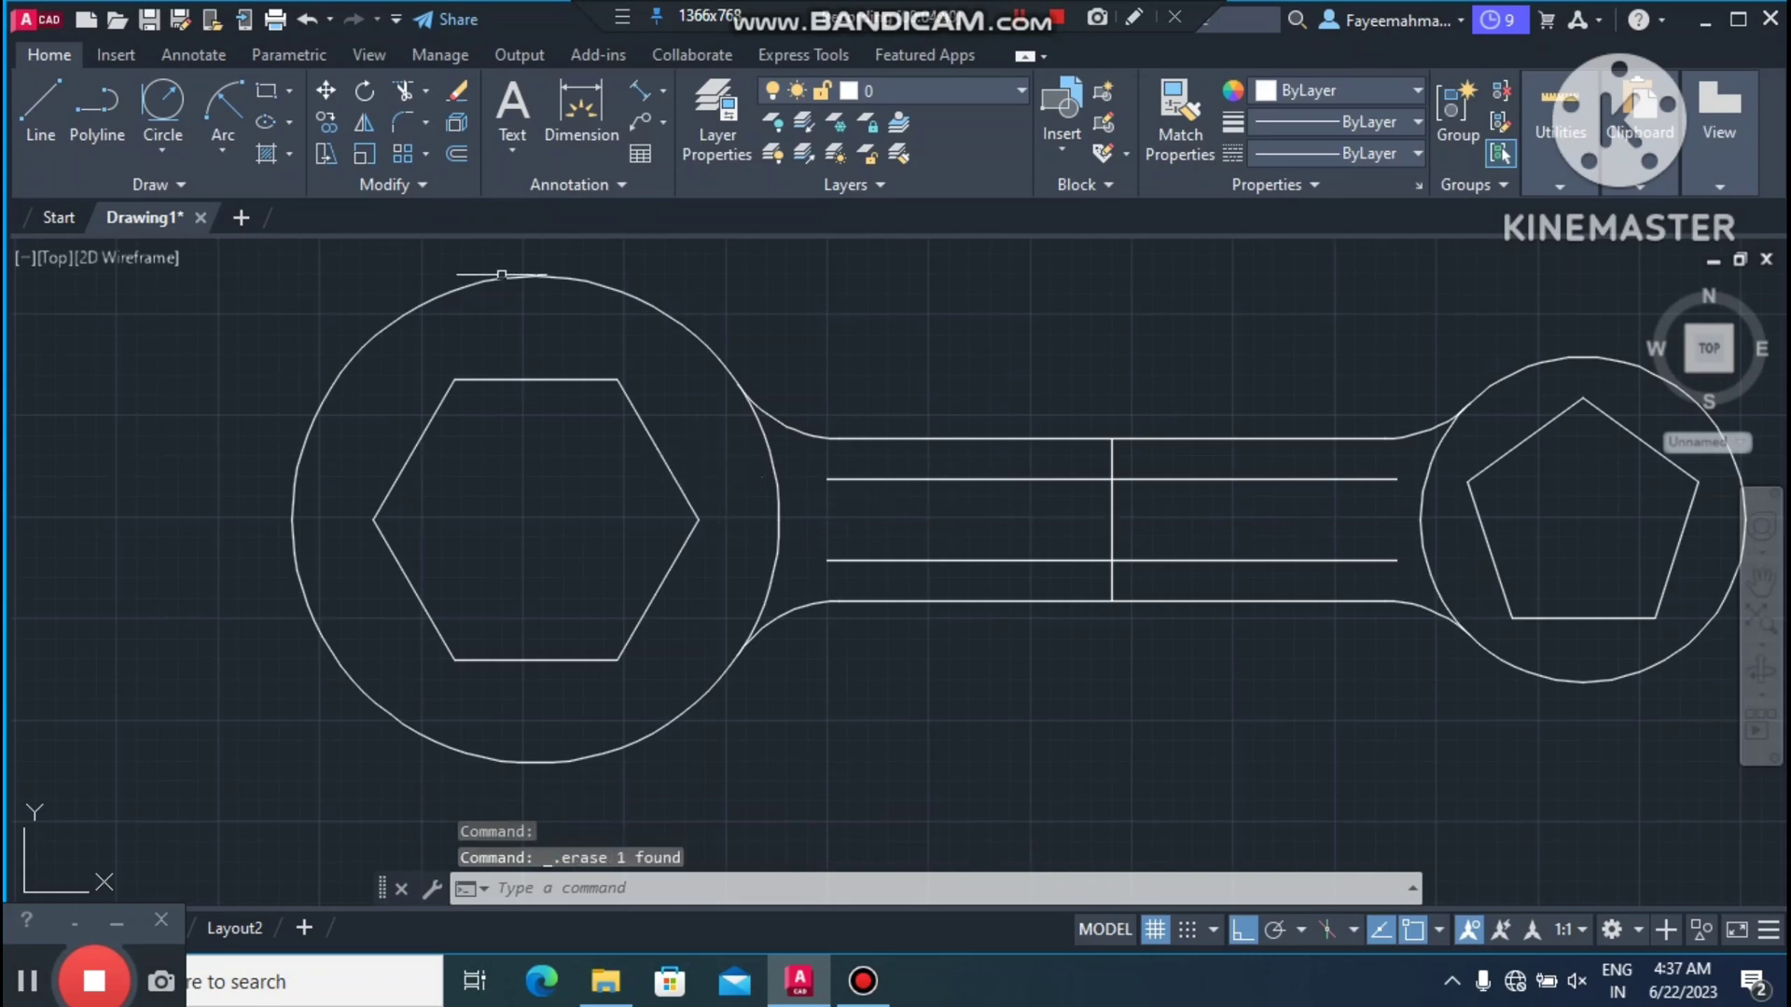
key(Escape)
key(Escape)
key(Escape)
Step: Draw a vertical line joining the ends of the two slot lines on the hexagon side
text(l)
key(Return)
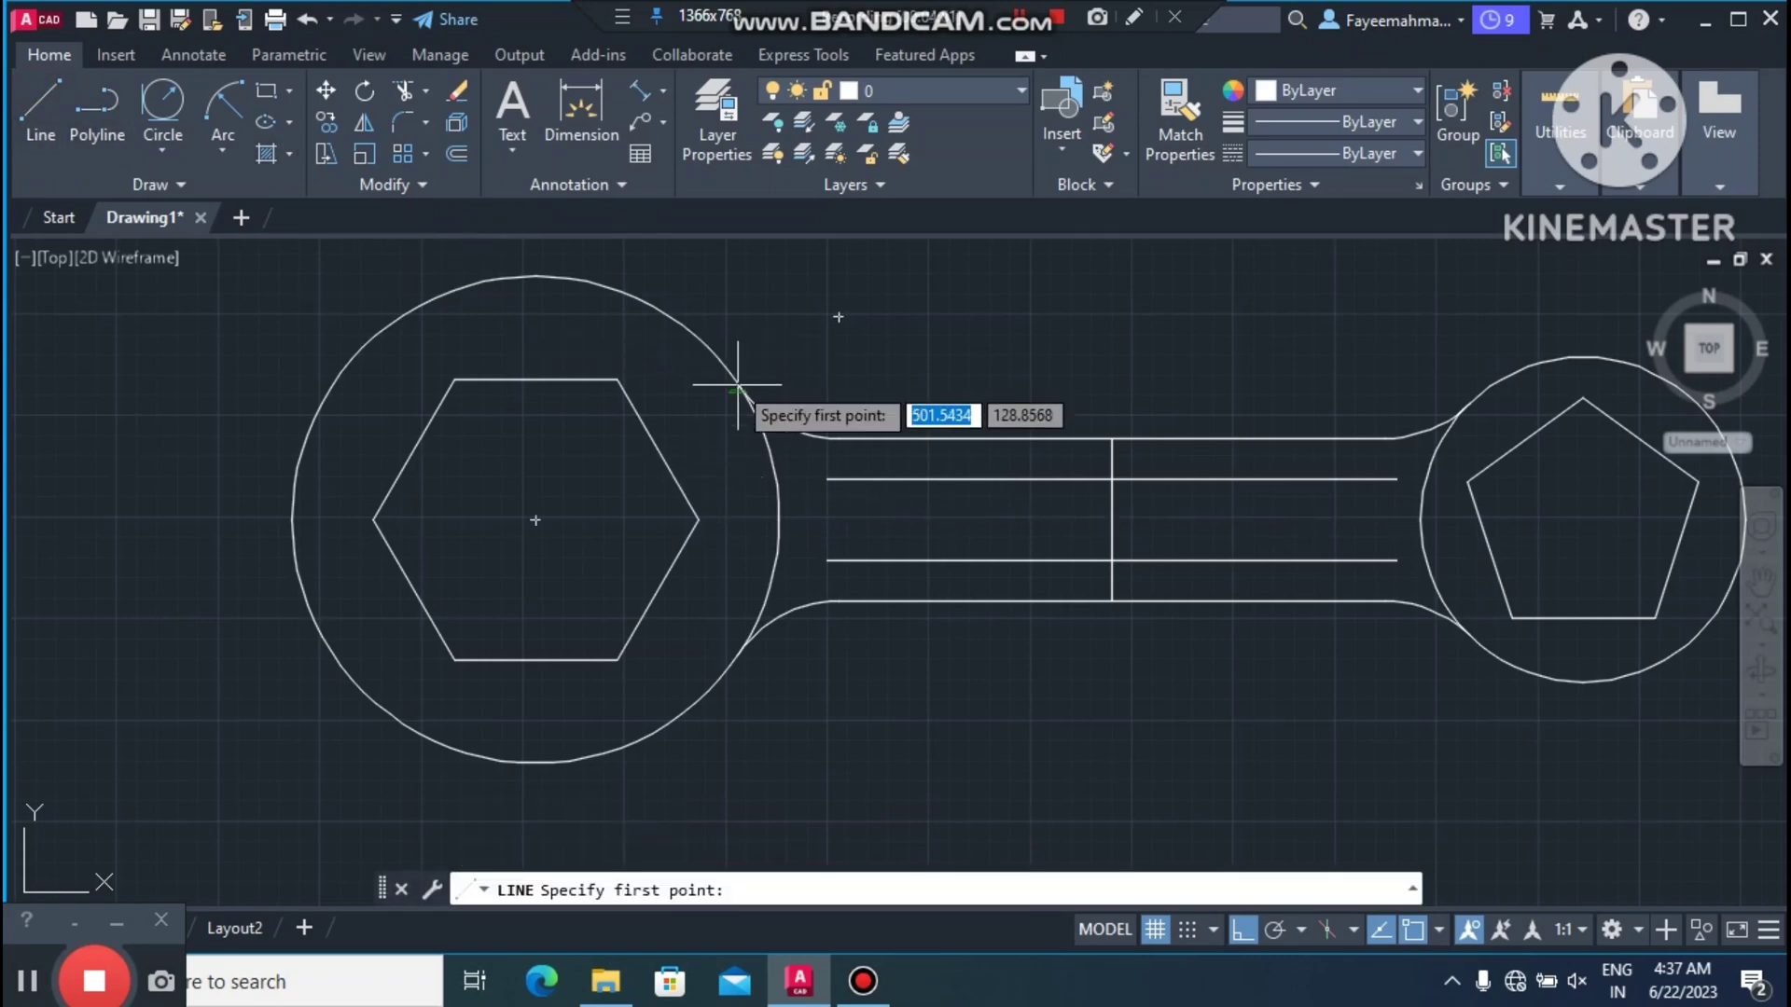
click(827, 480)
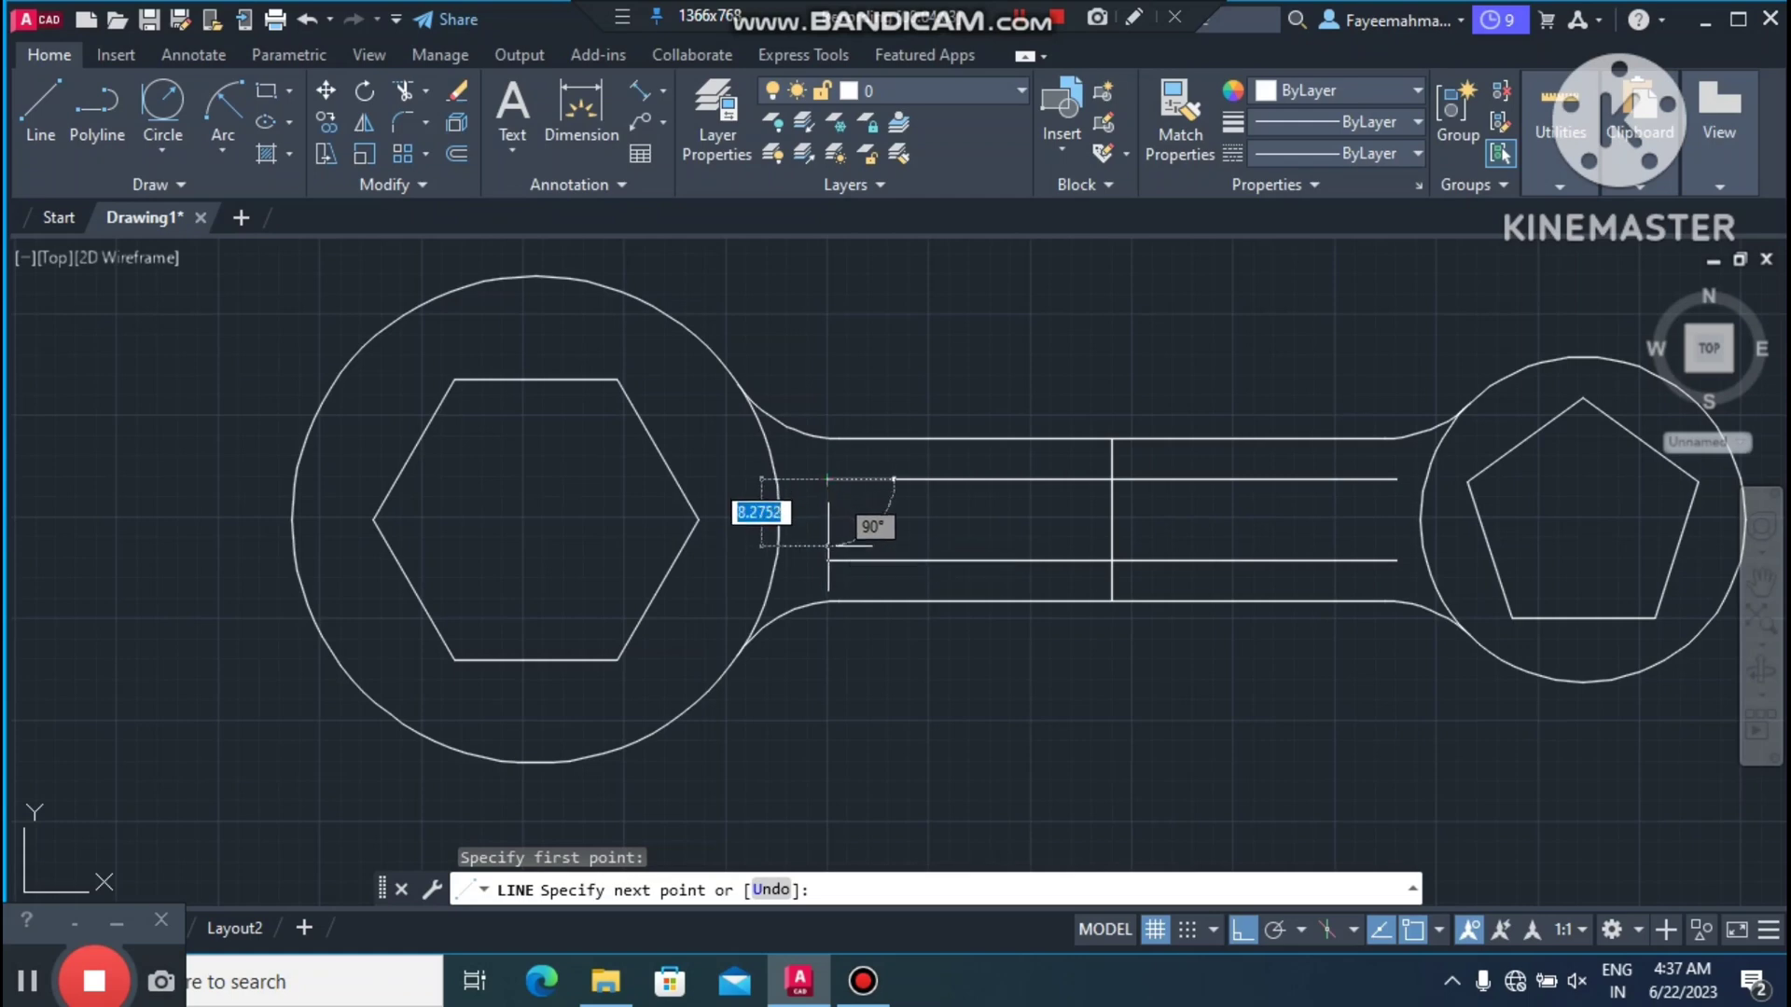
click(827, 559)
key(Escape)
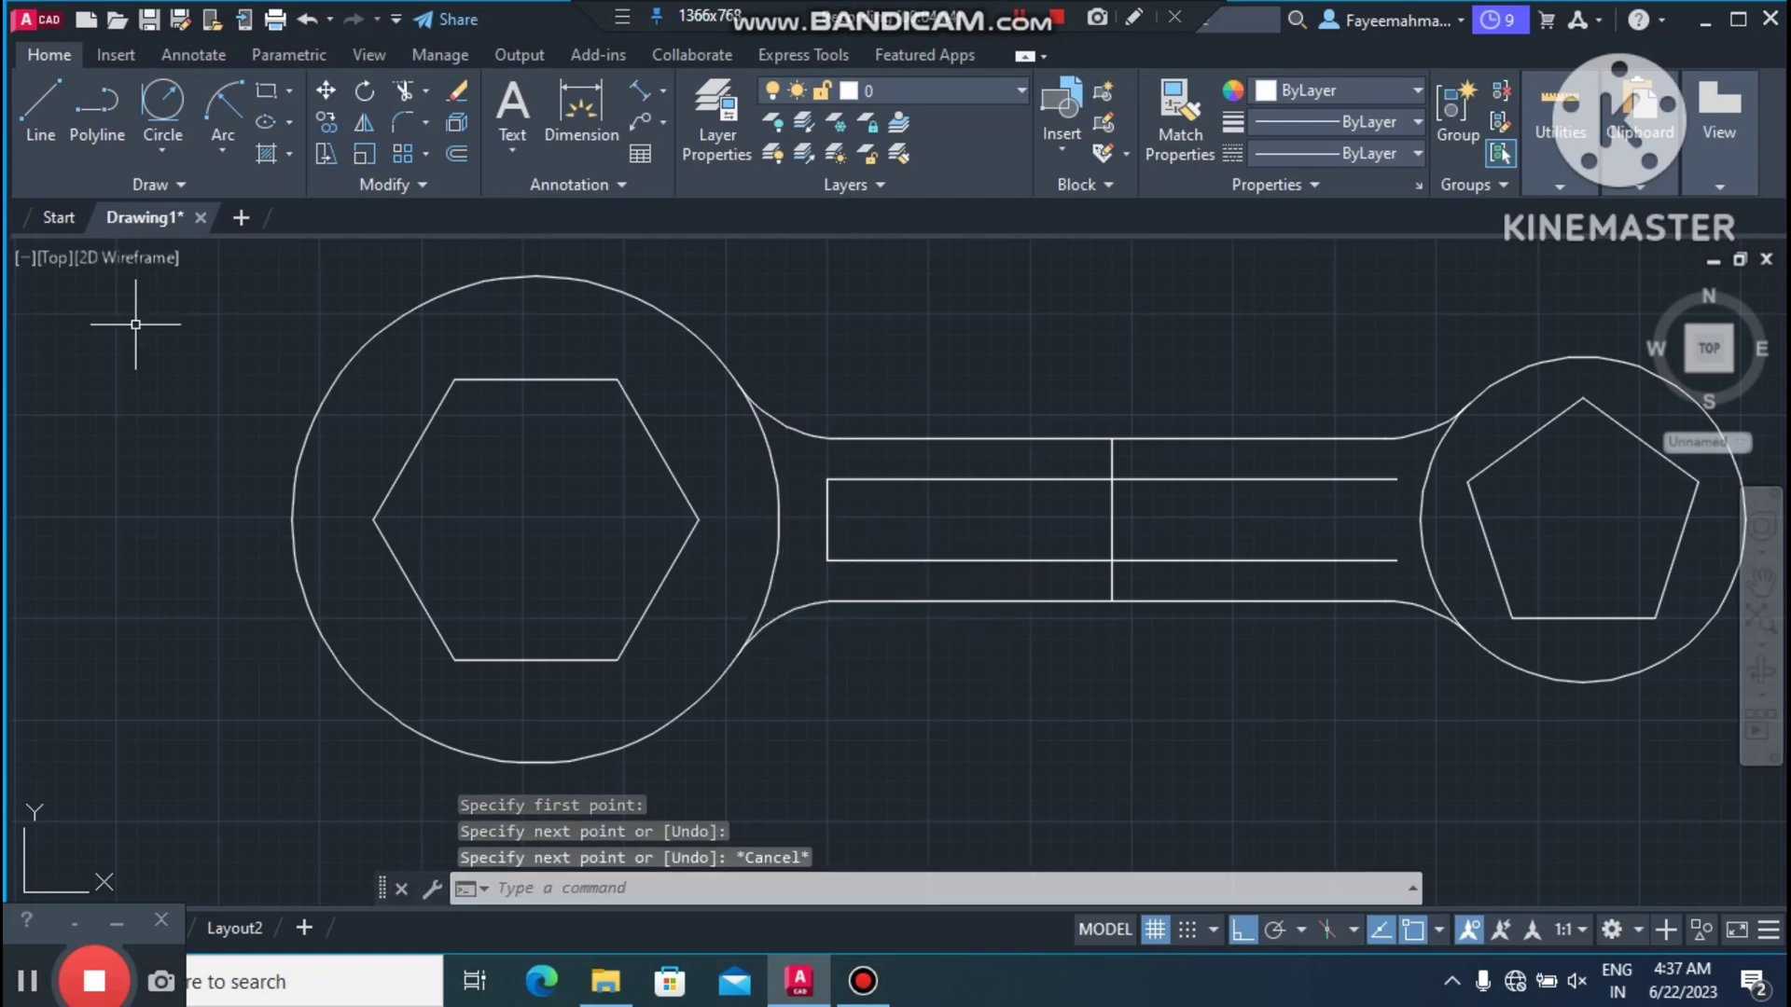
Step: Draw a vertical line closing the slot outline between the two slot line ends on the pentagon side
click(45, 105)
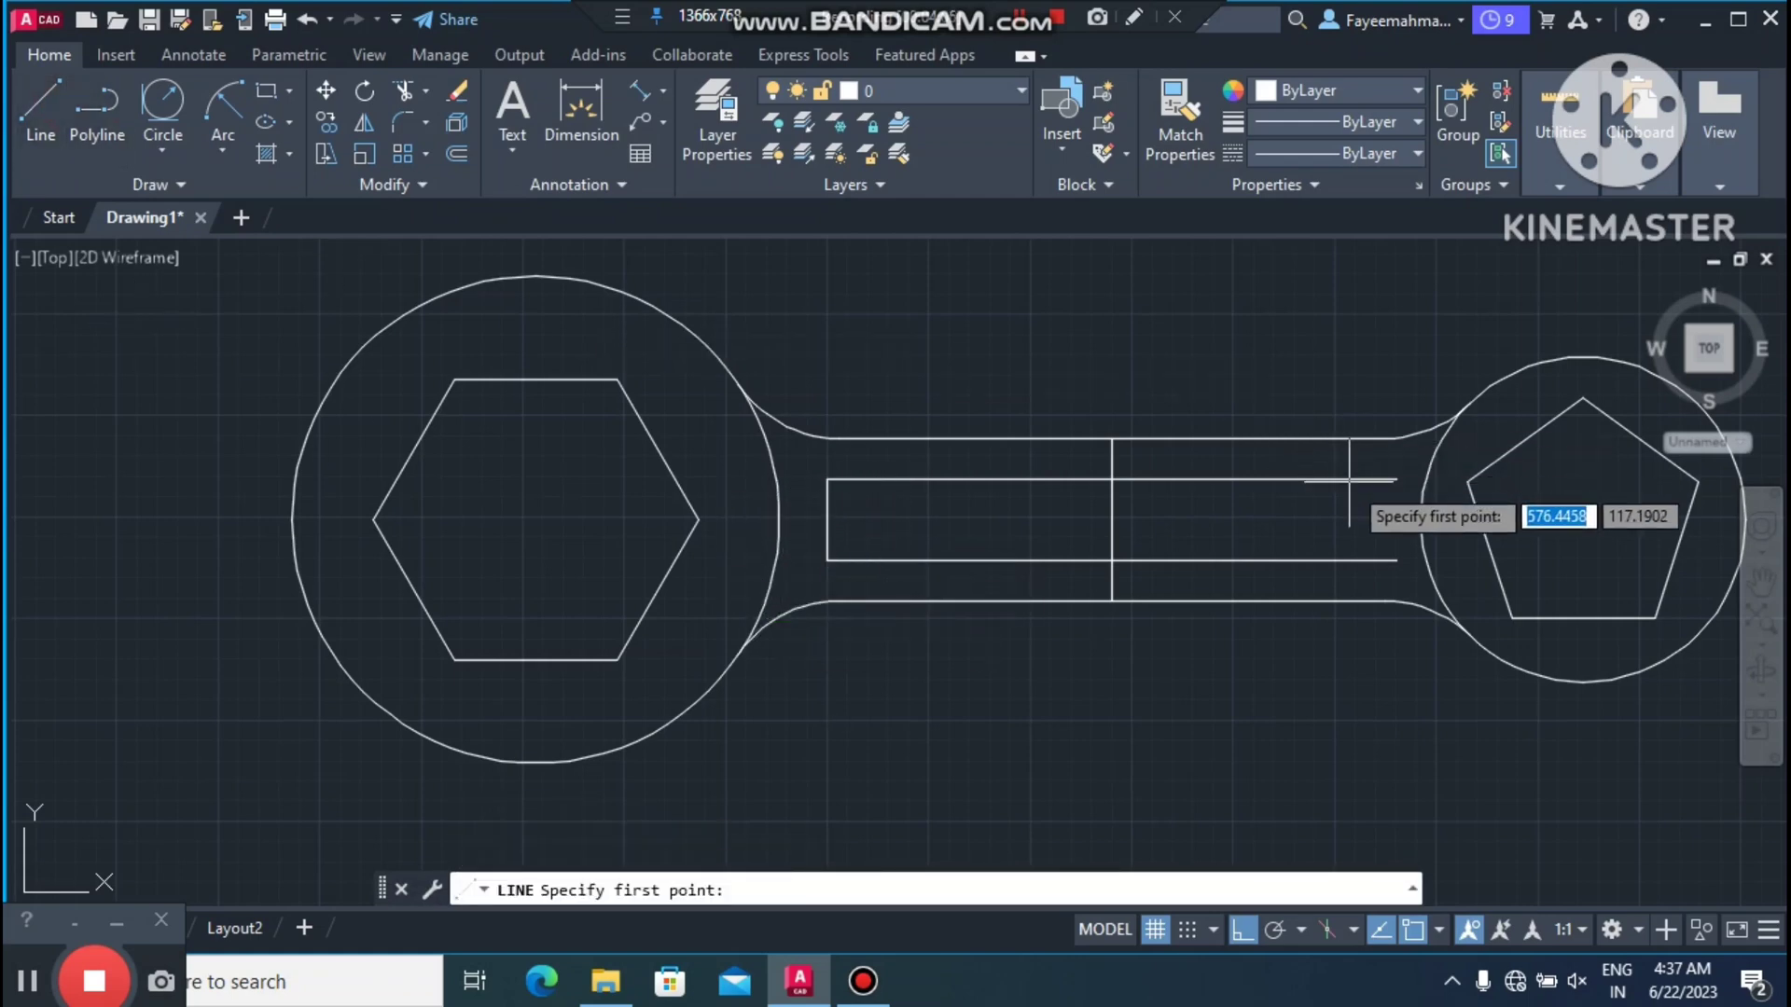
click(1396, 479)
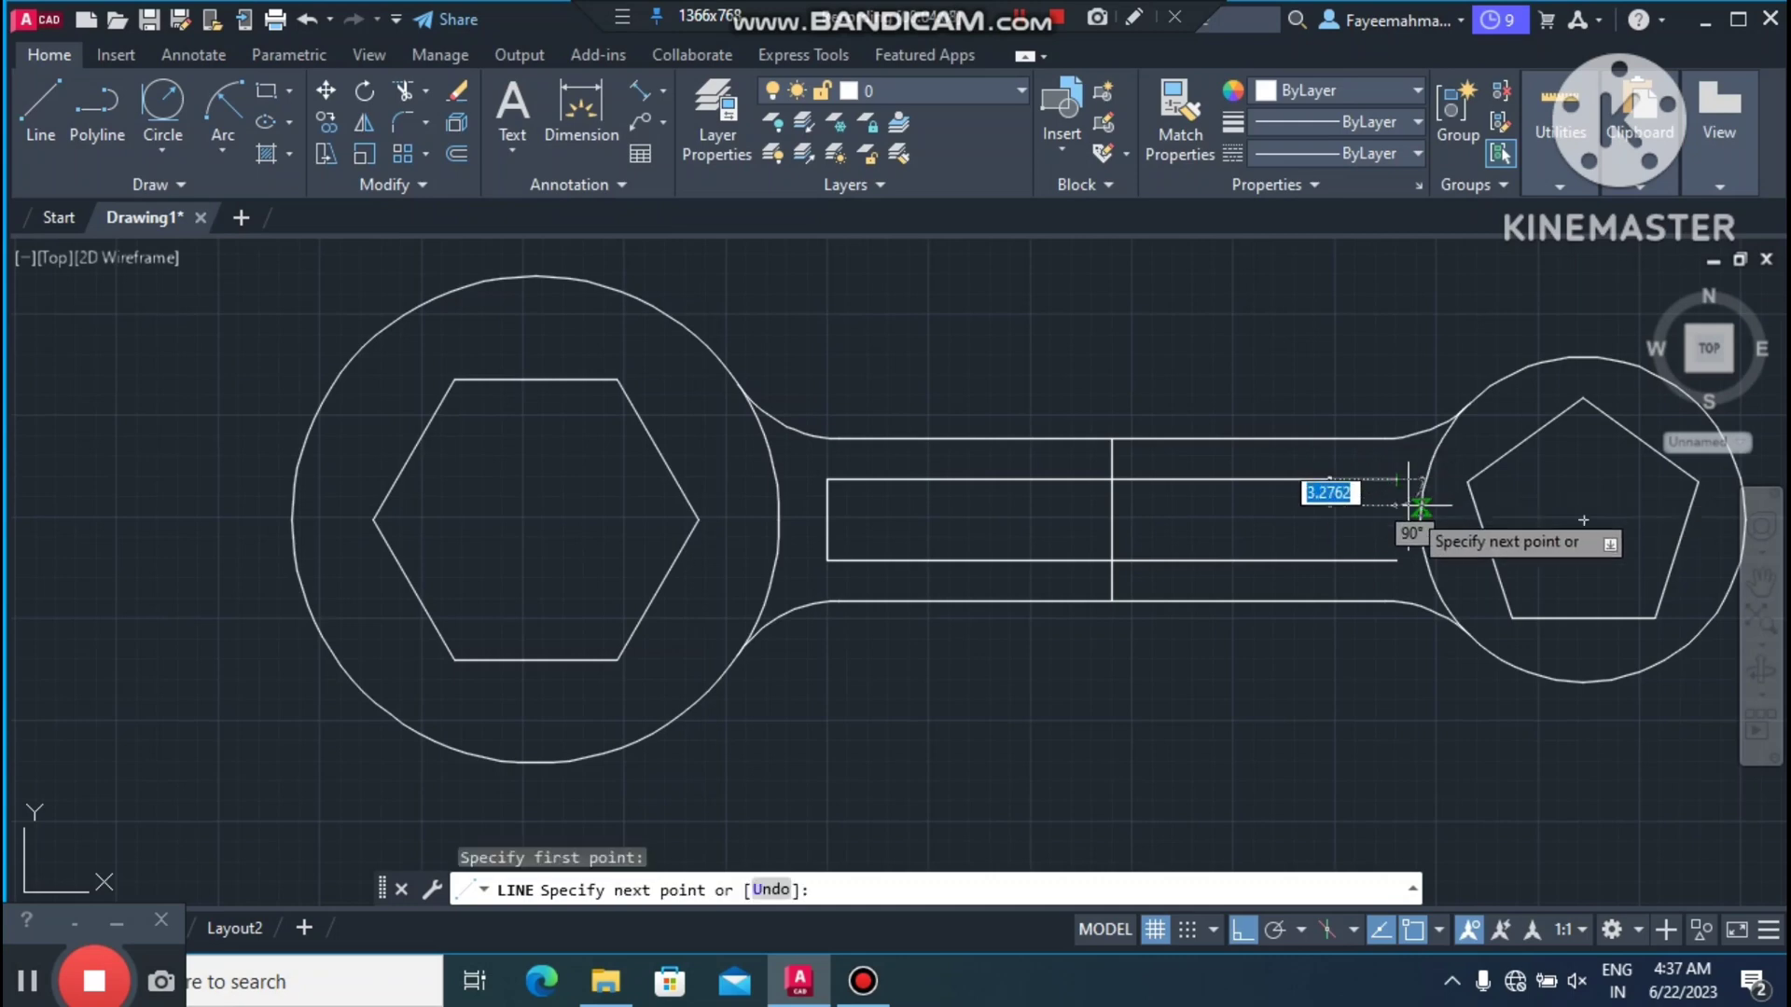
click(1396, 561)
key(Escape)
key(Escape)
key(Escape)
key(Escape)
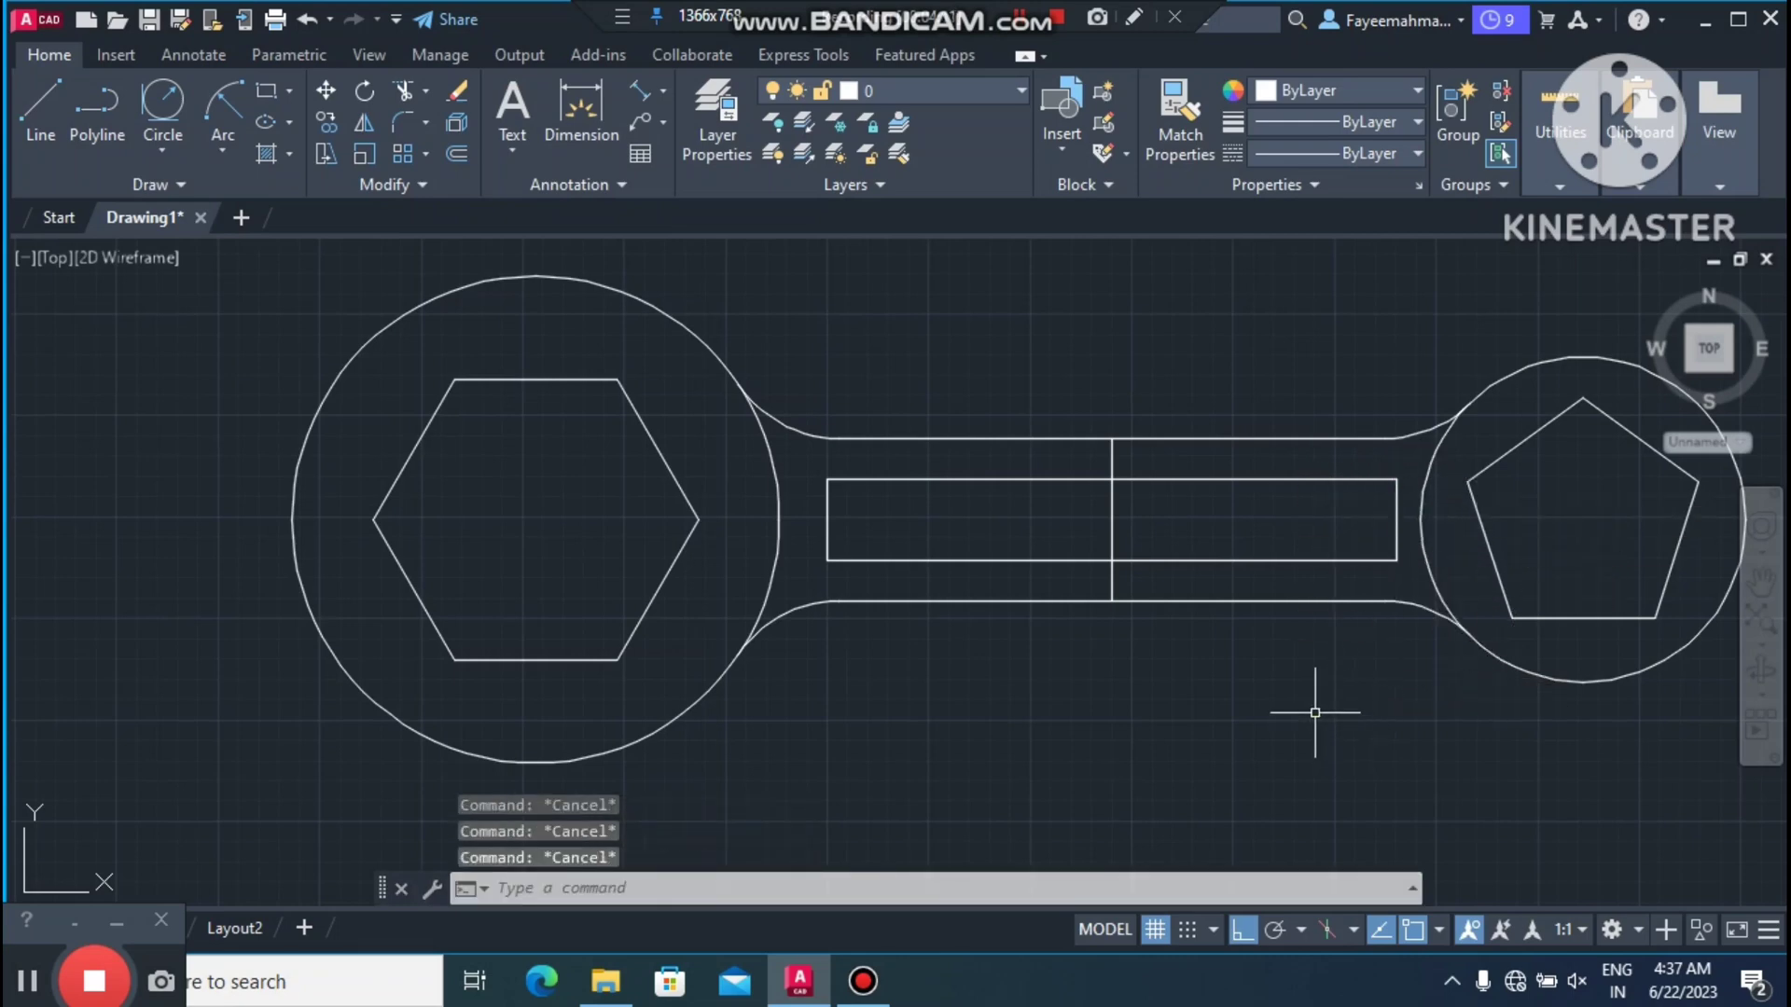
Step: Fillet the slot's upper and lower corners at the hexagon end with radius 5
text(f)
key(Return)
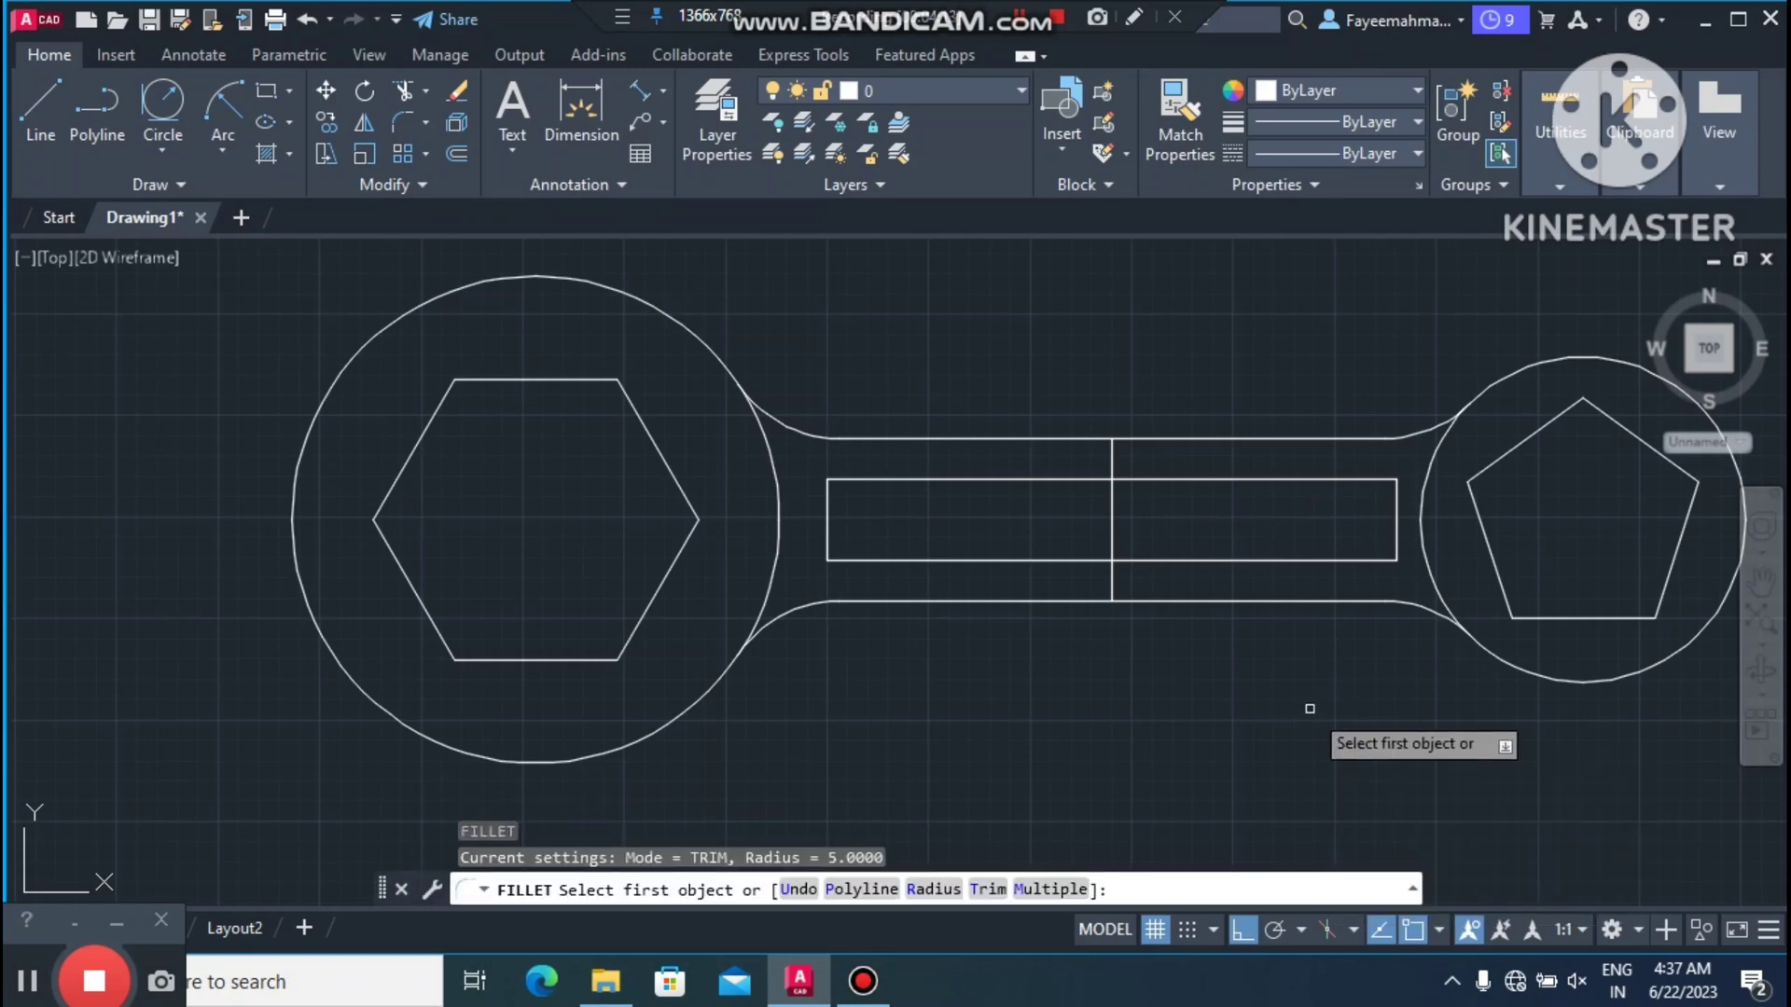
text(r)
key(Return)
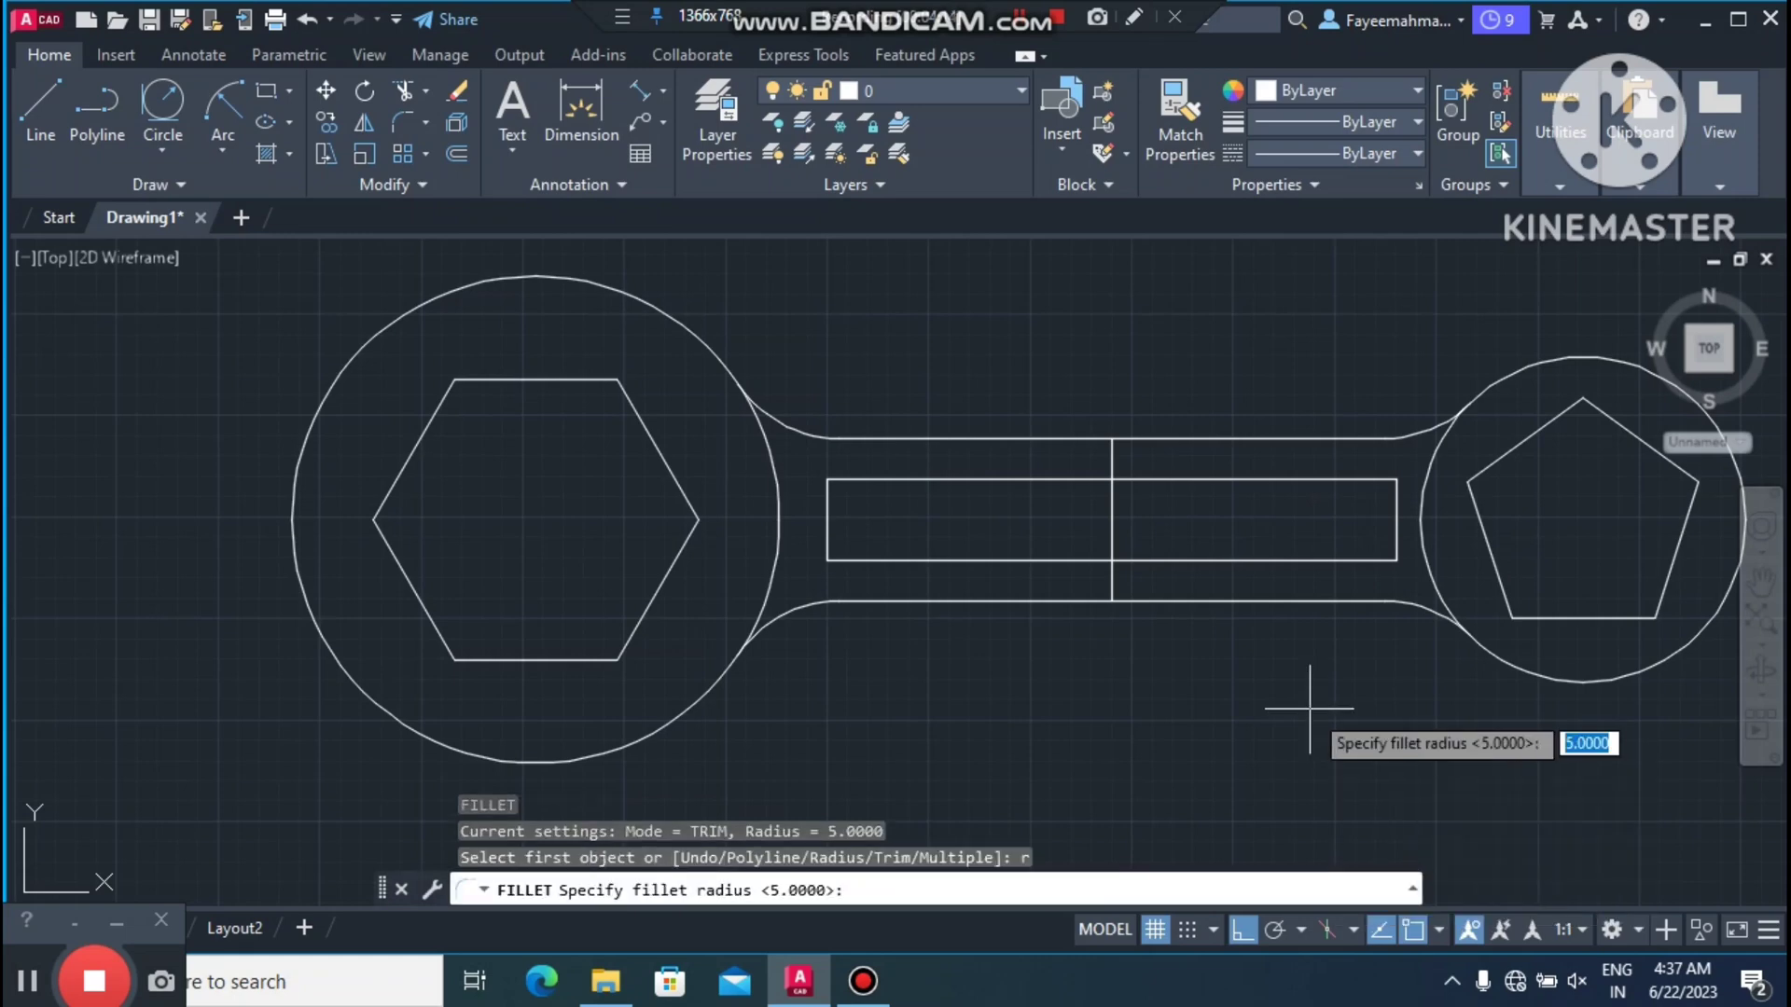
key(Return)
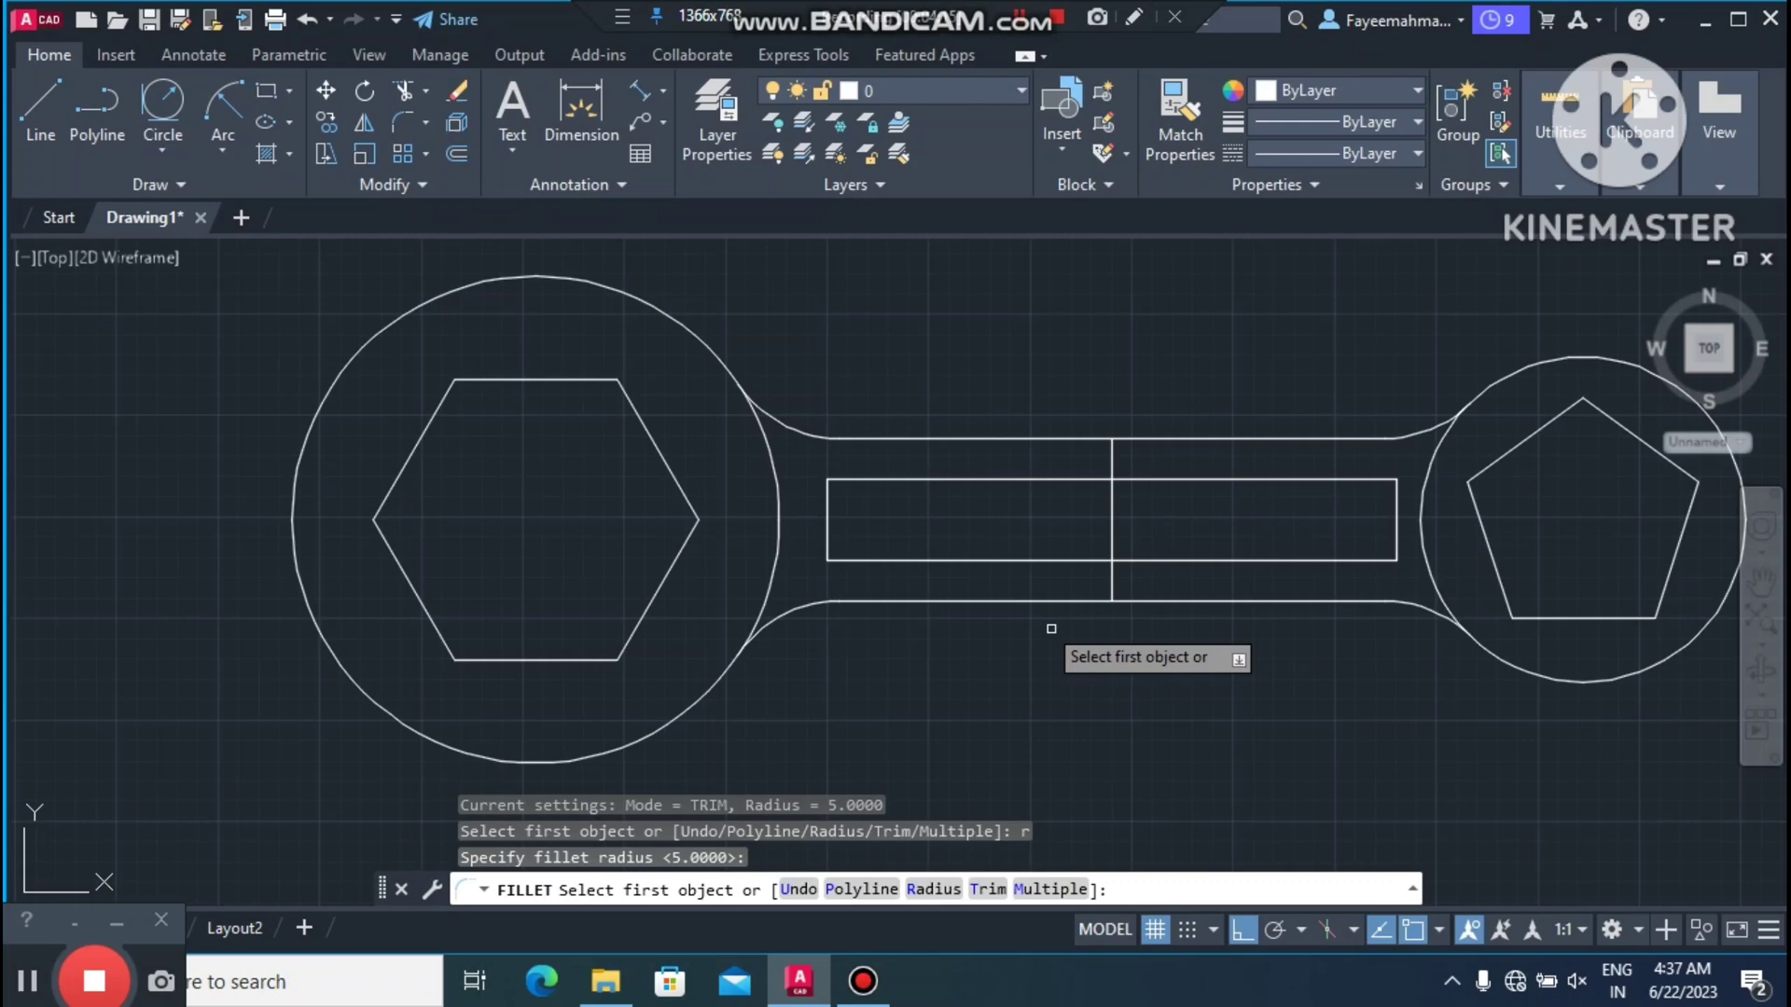
click(848, 480)
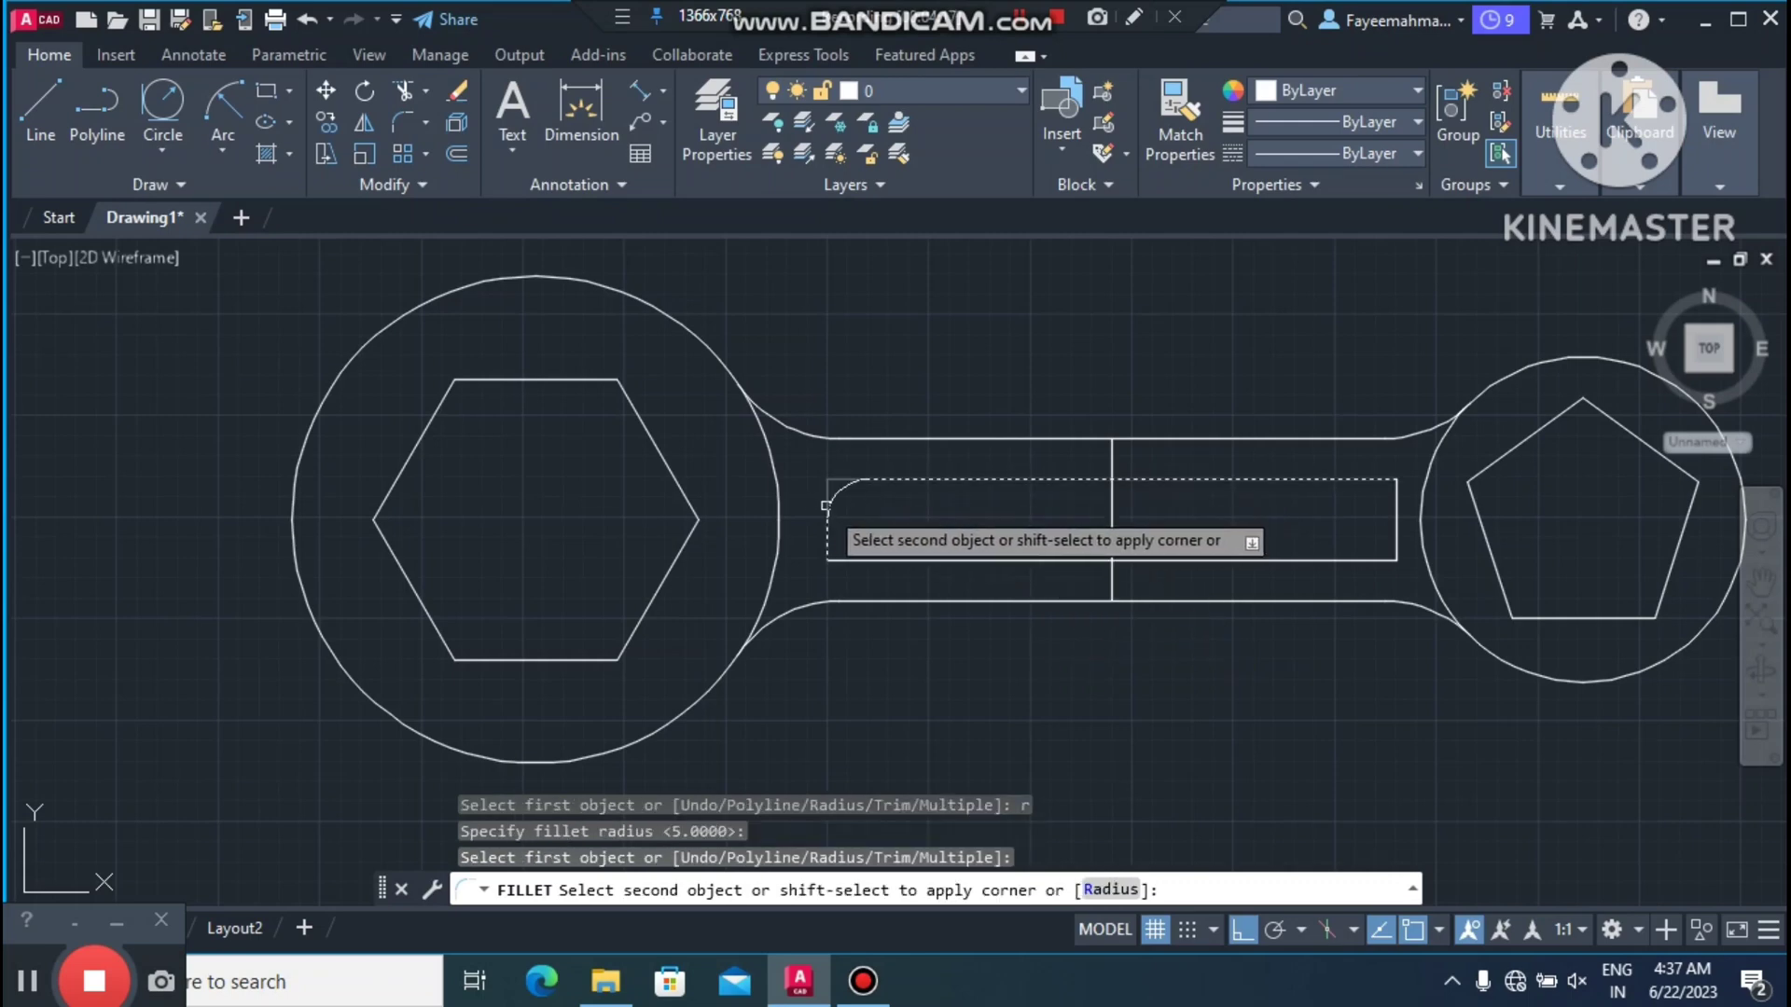
click(827, 504)
key(Return)
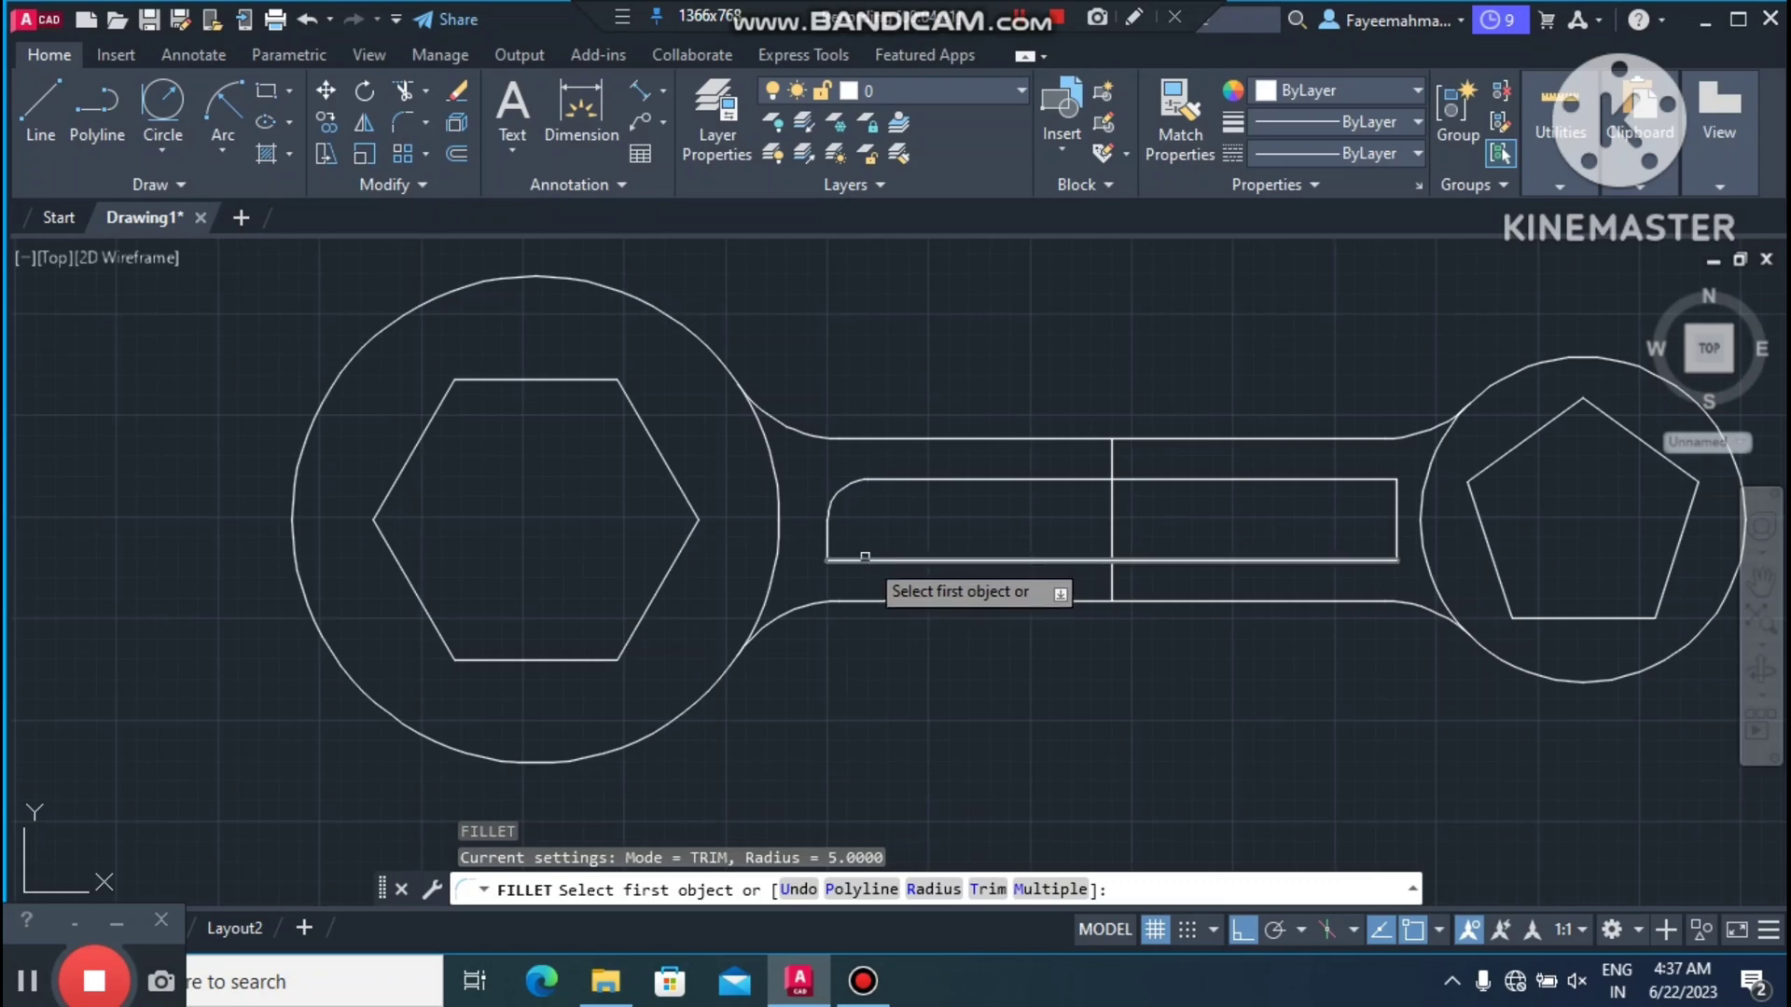
click(864, 561)
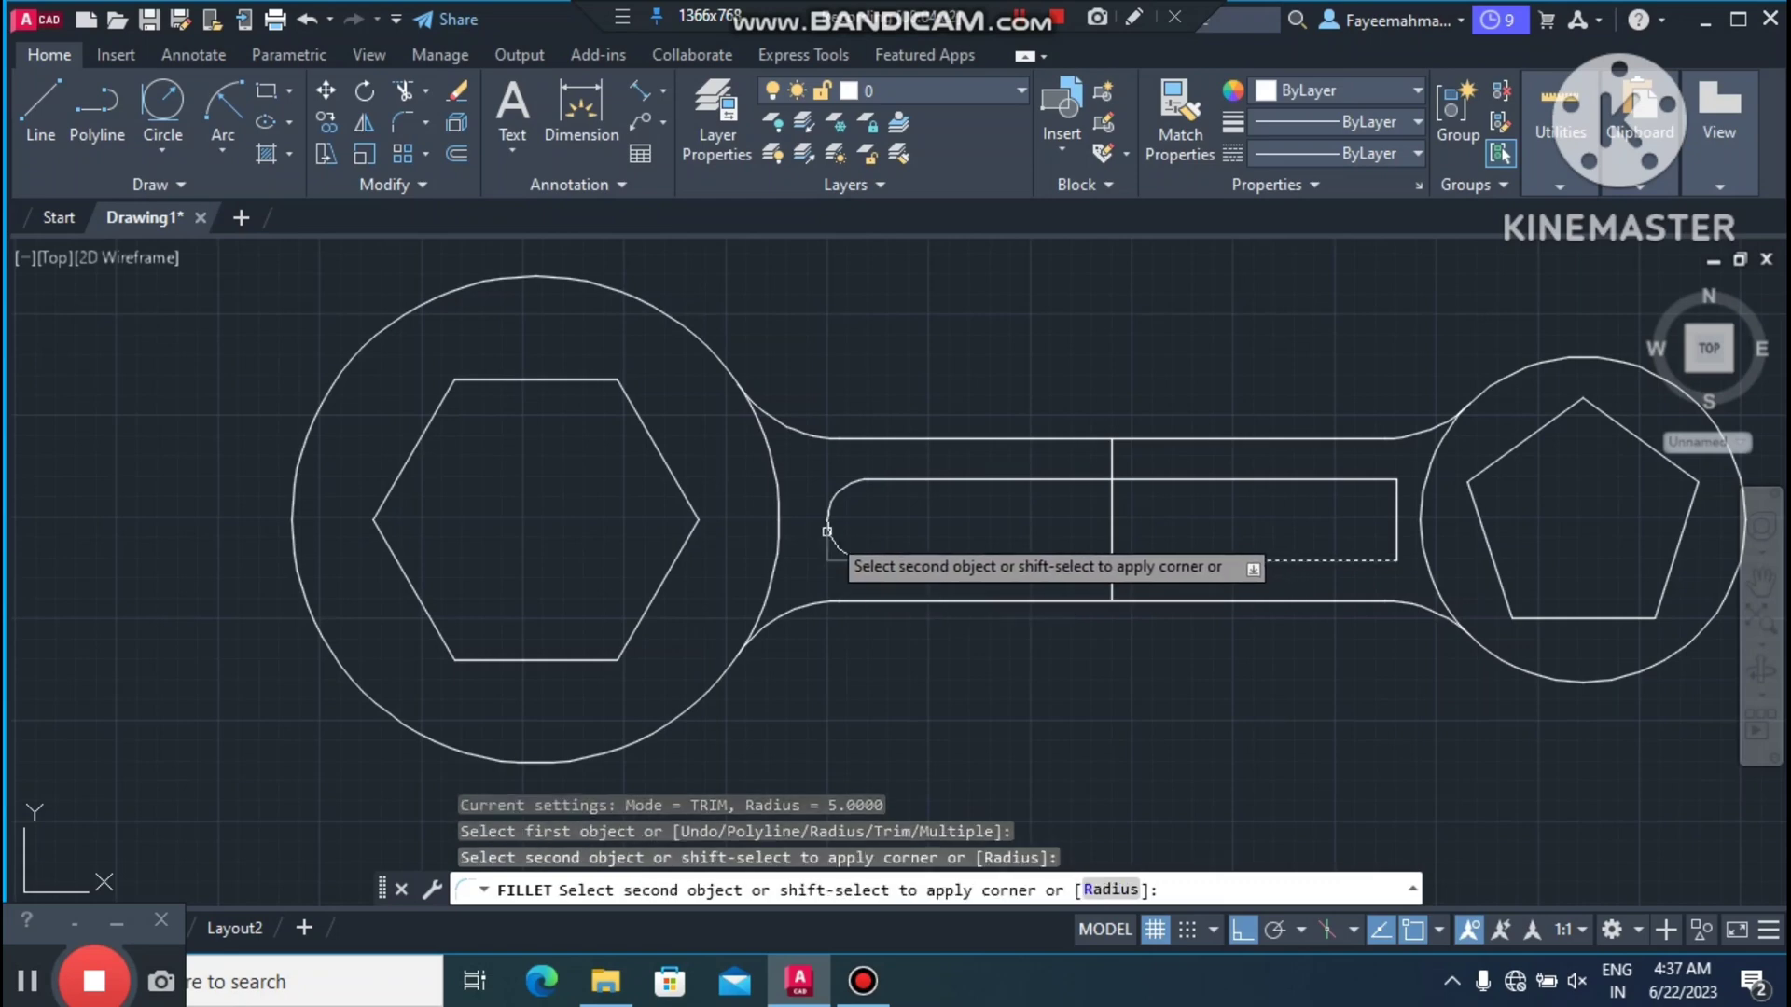
click(826, 531)
Step: Fillet the slot's two corners at the pentagon end with the same radius of 5
key(Return)
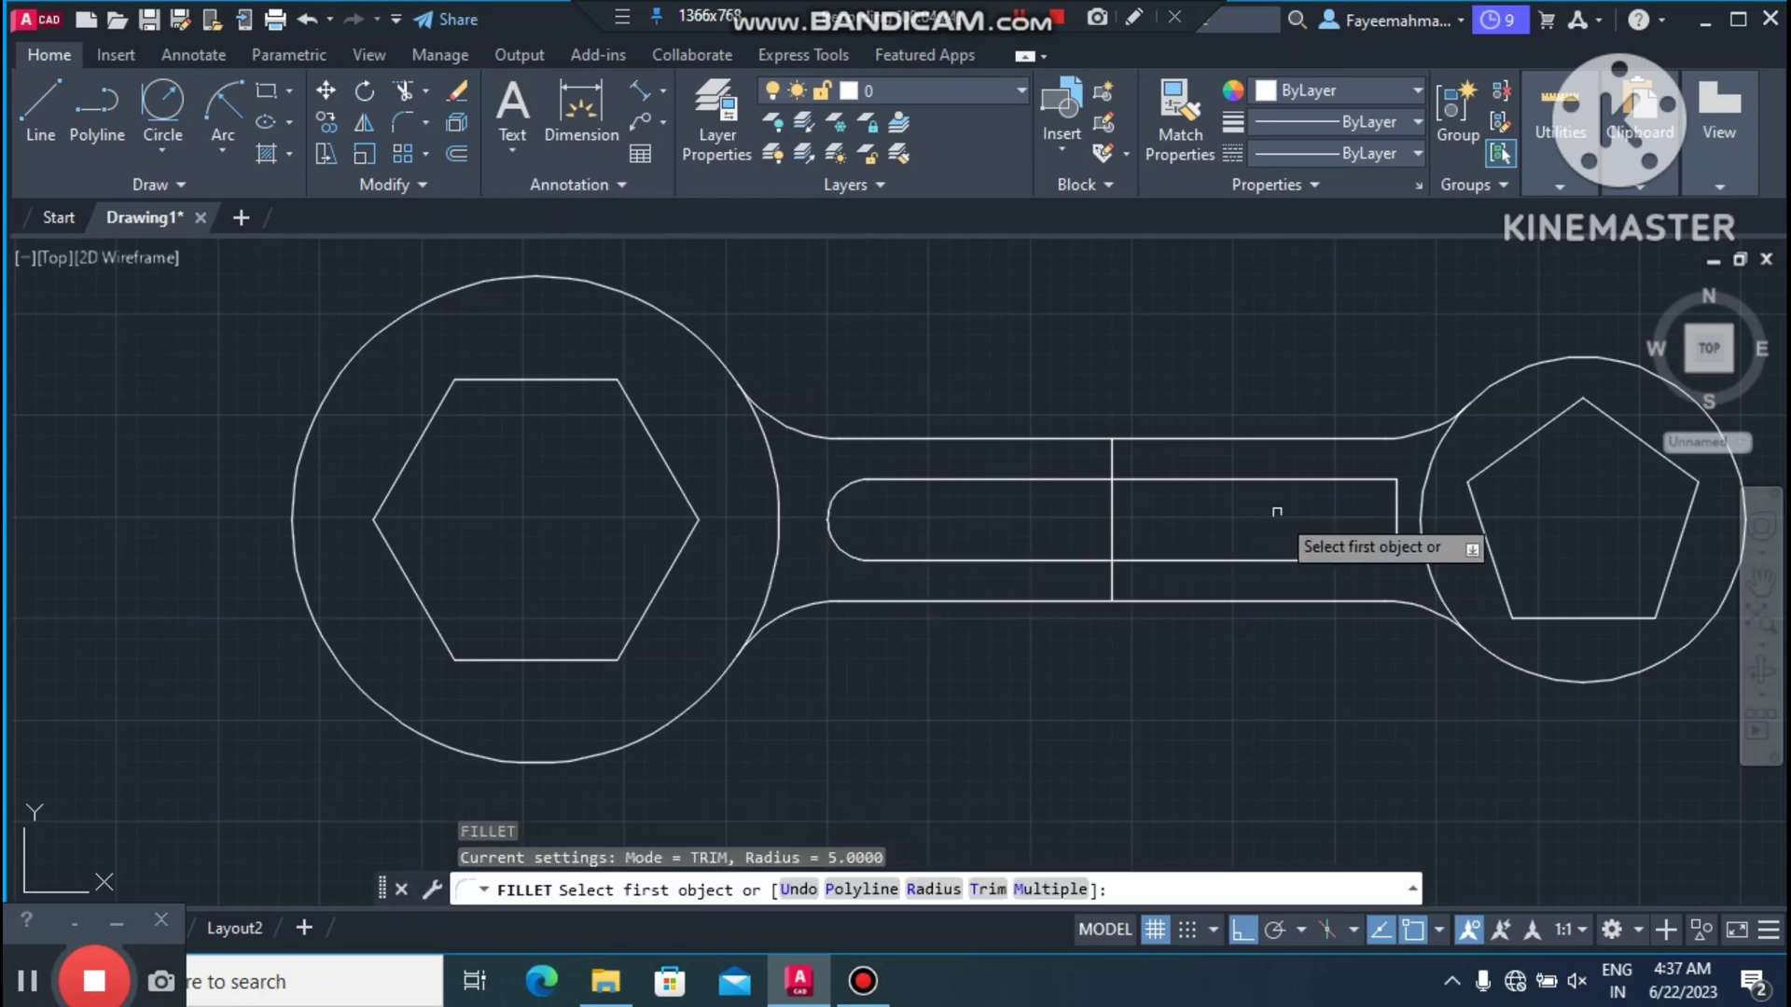
click(1339, 481)
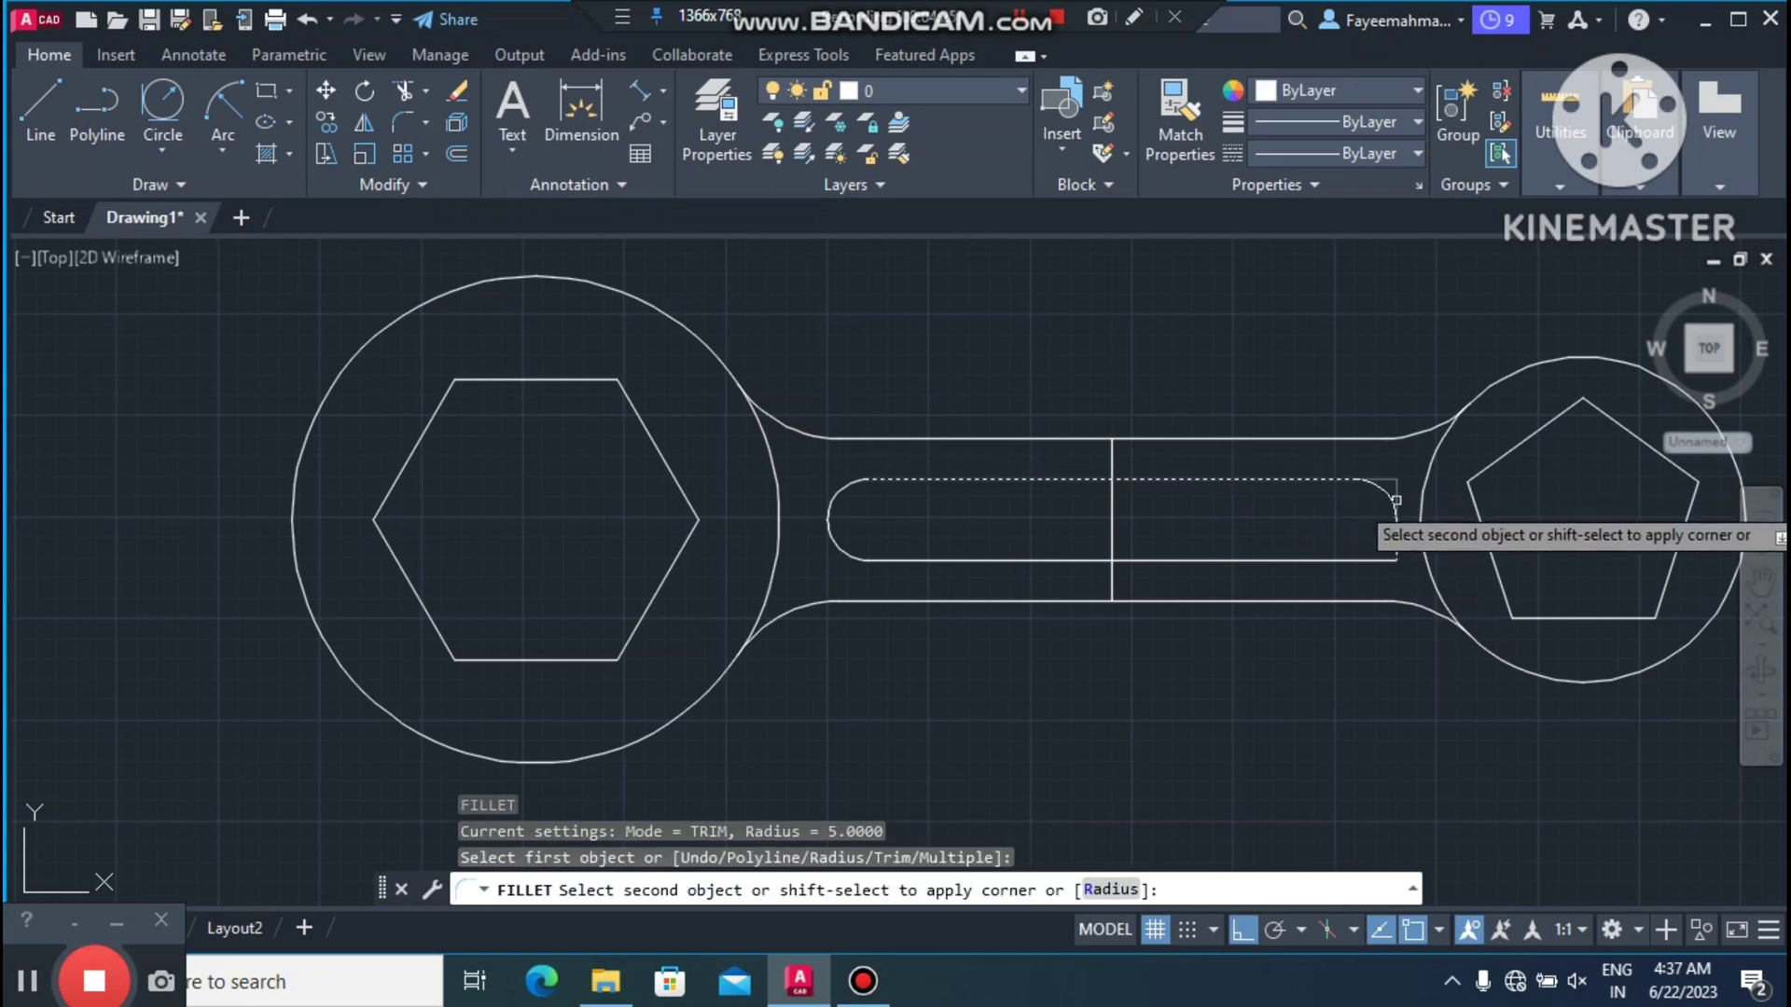
click(1395, 501)
key(Return)
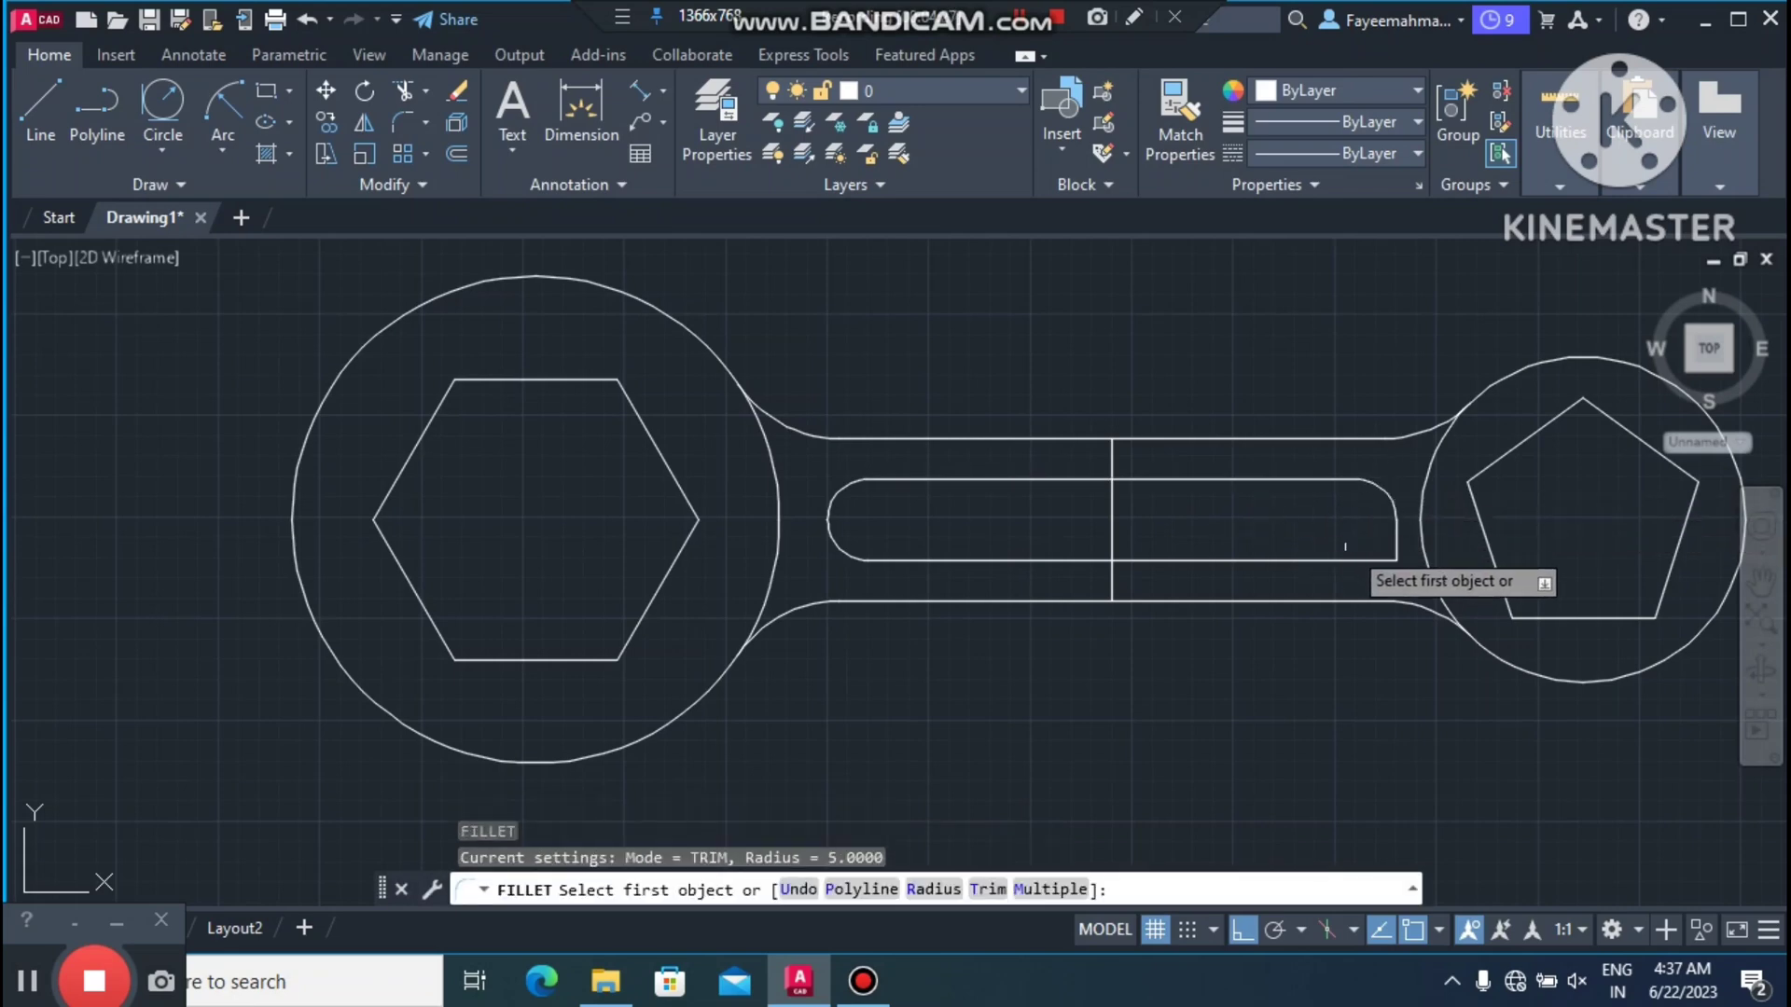
click(1343, 561)
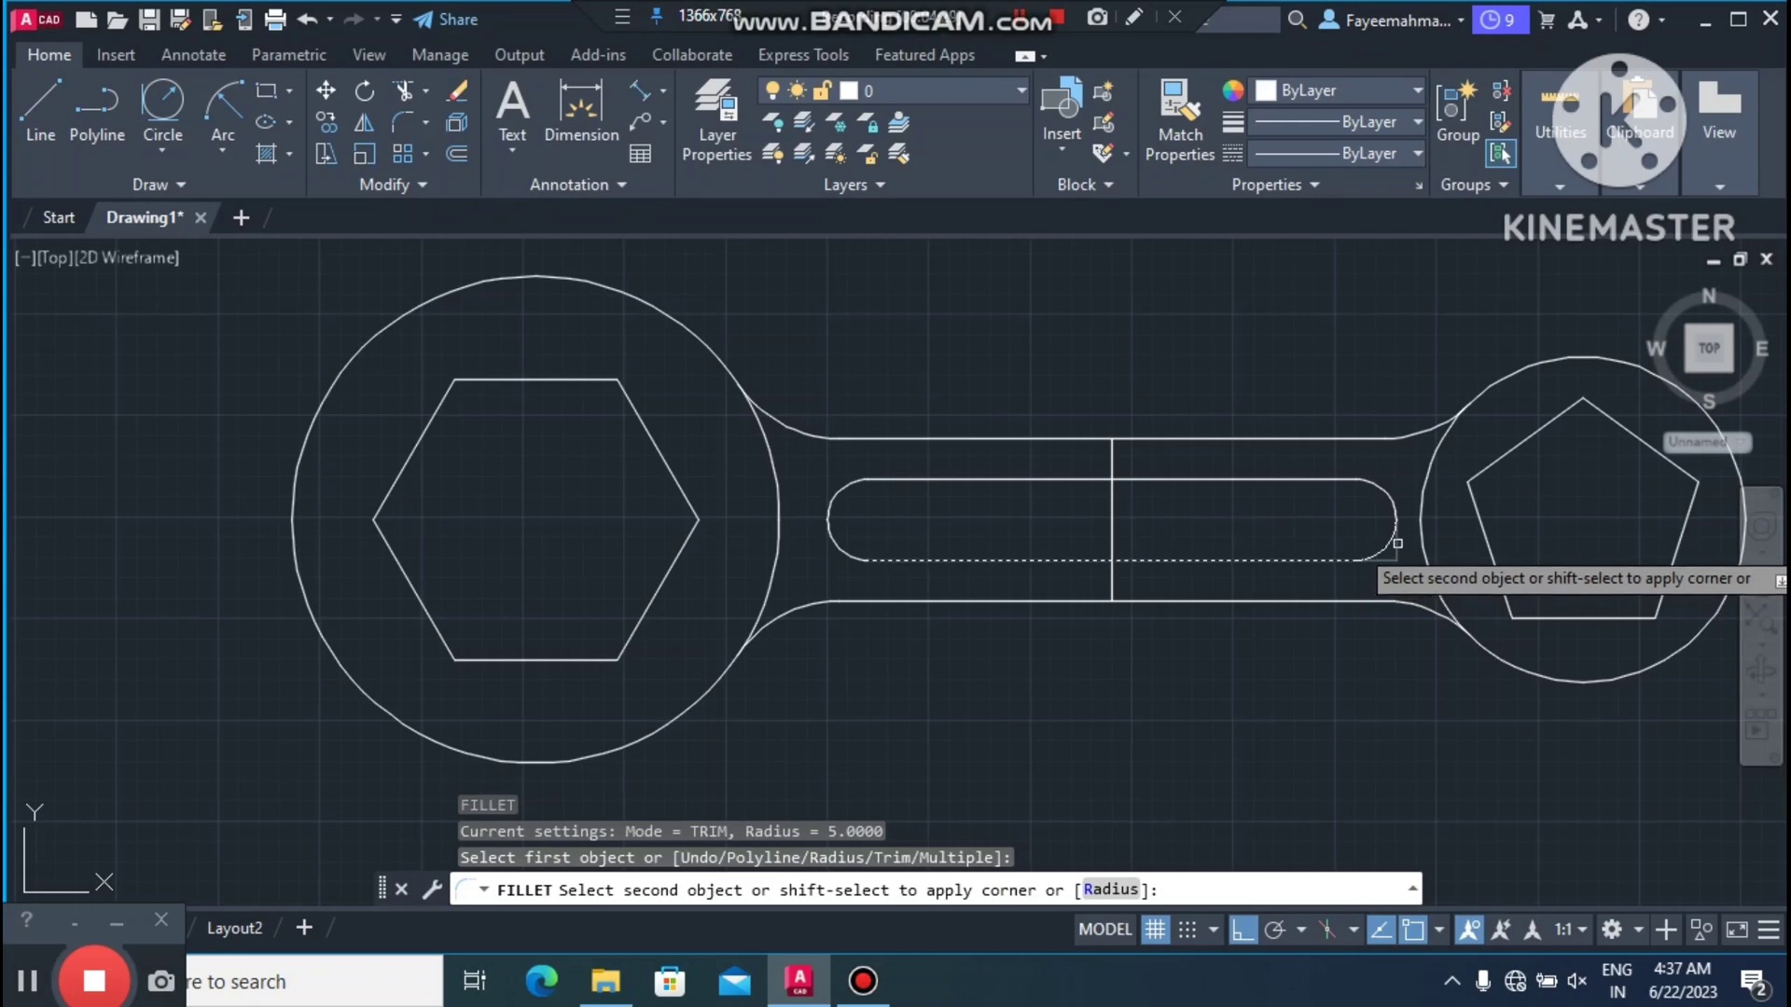
click(1395, 536)
scroll(1080, 564, down, 2)
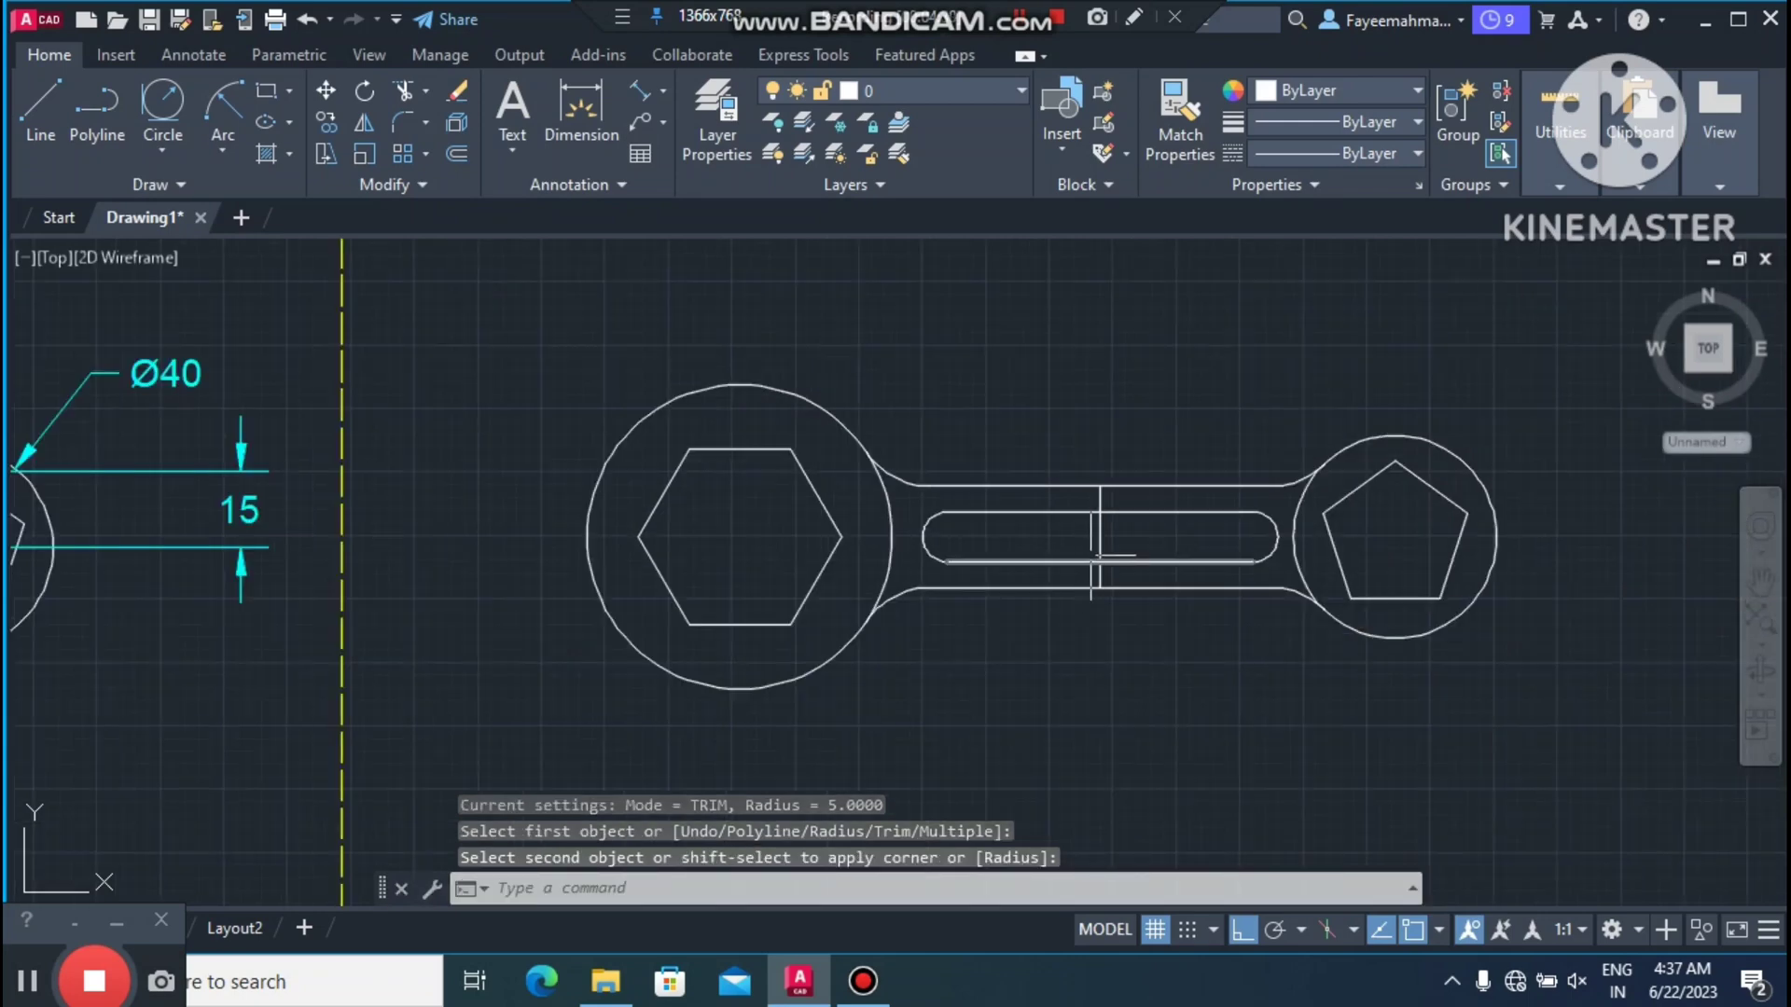
scroll(1232, 618, down, 2)
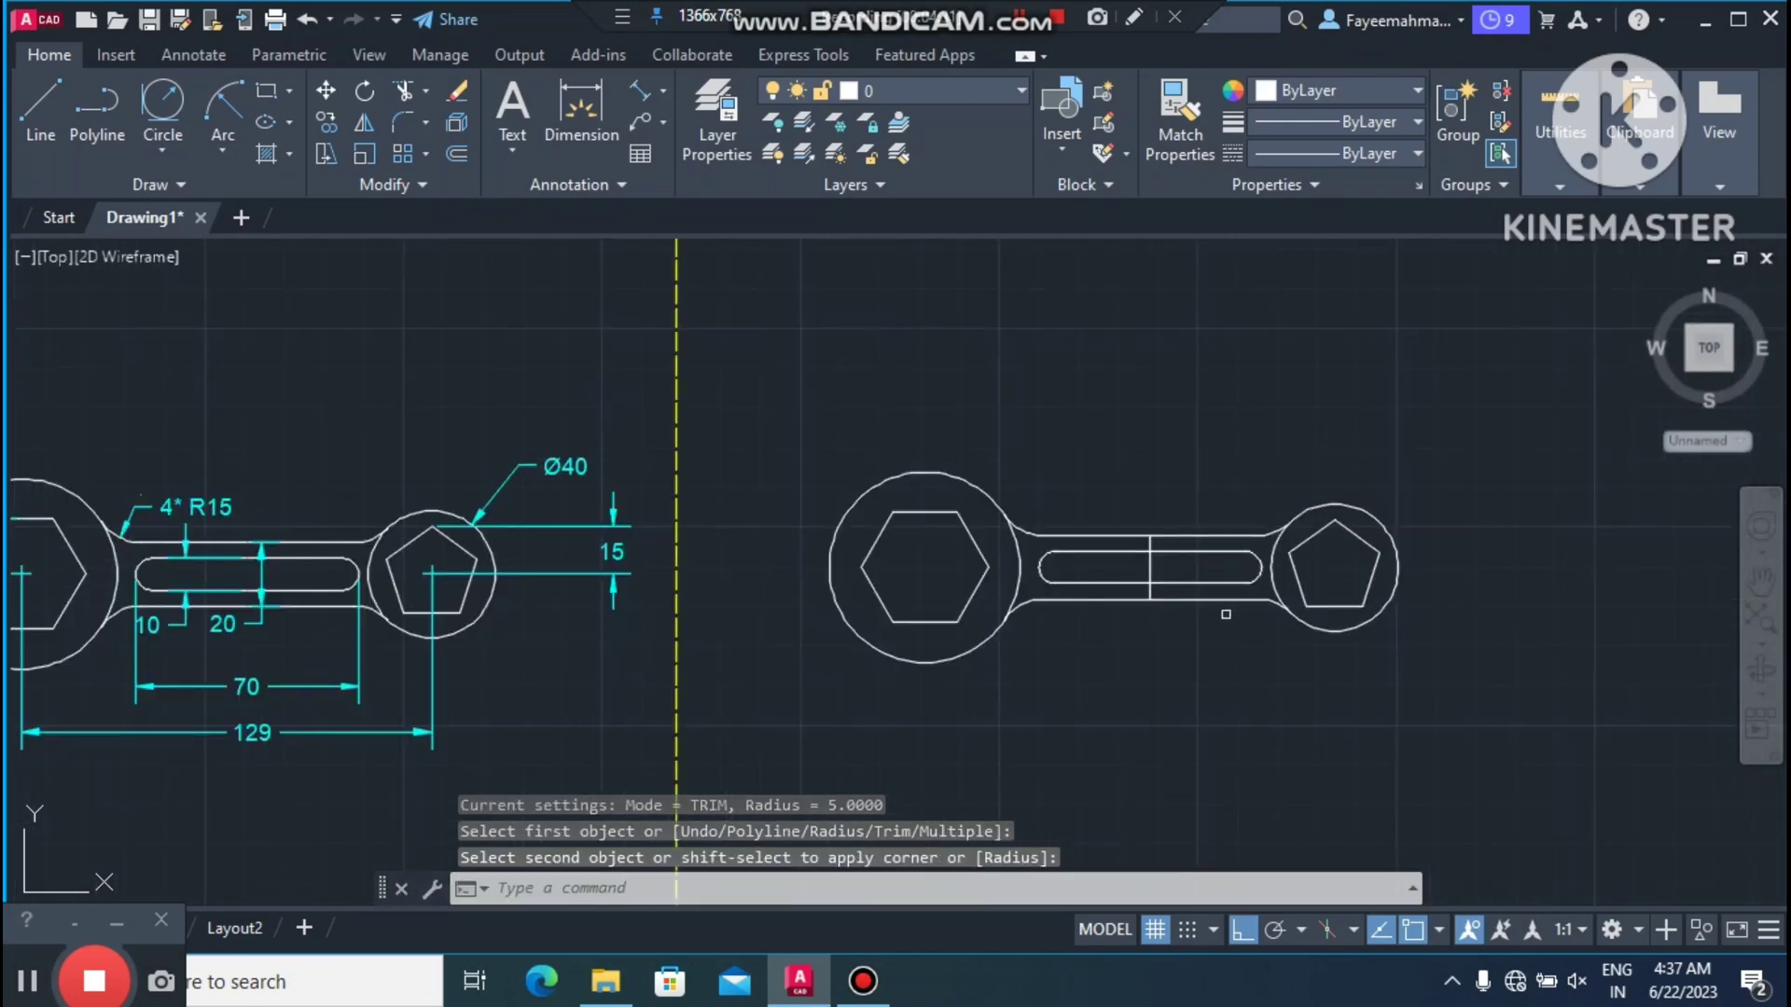
scroll(1203, 611, down, 2)
scroll(949, 634, up, 2)
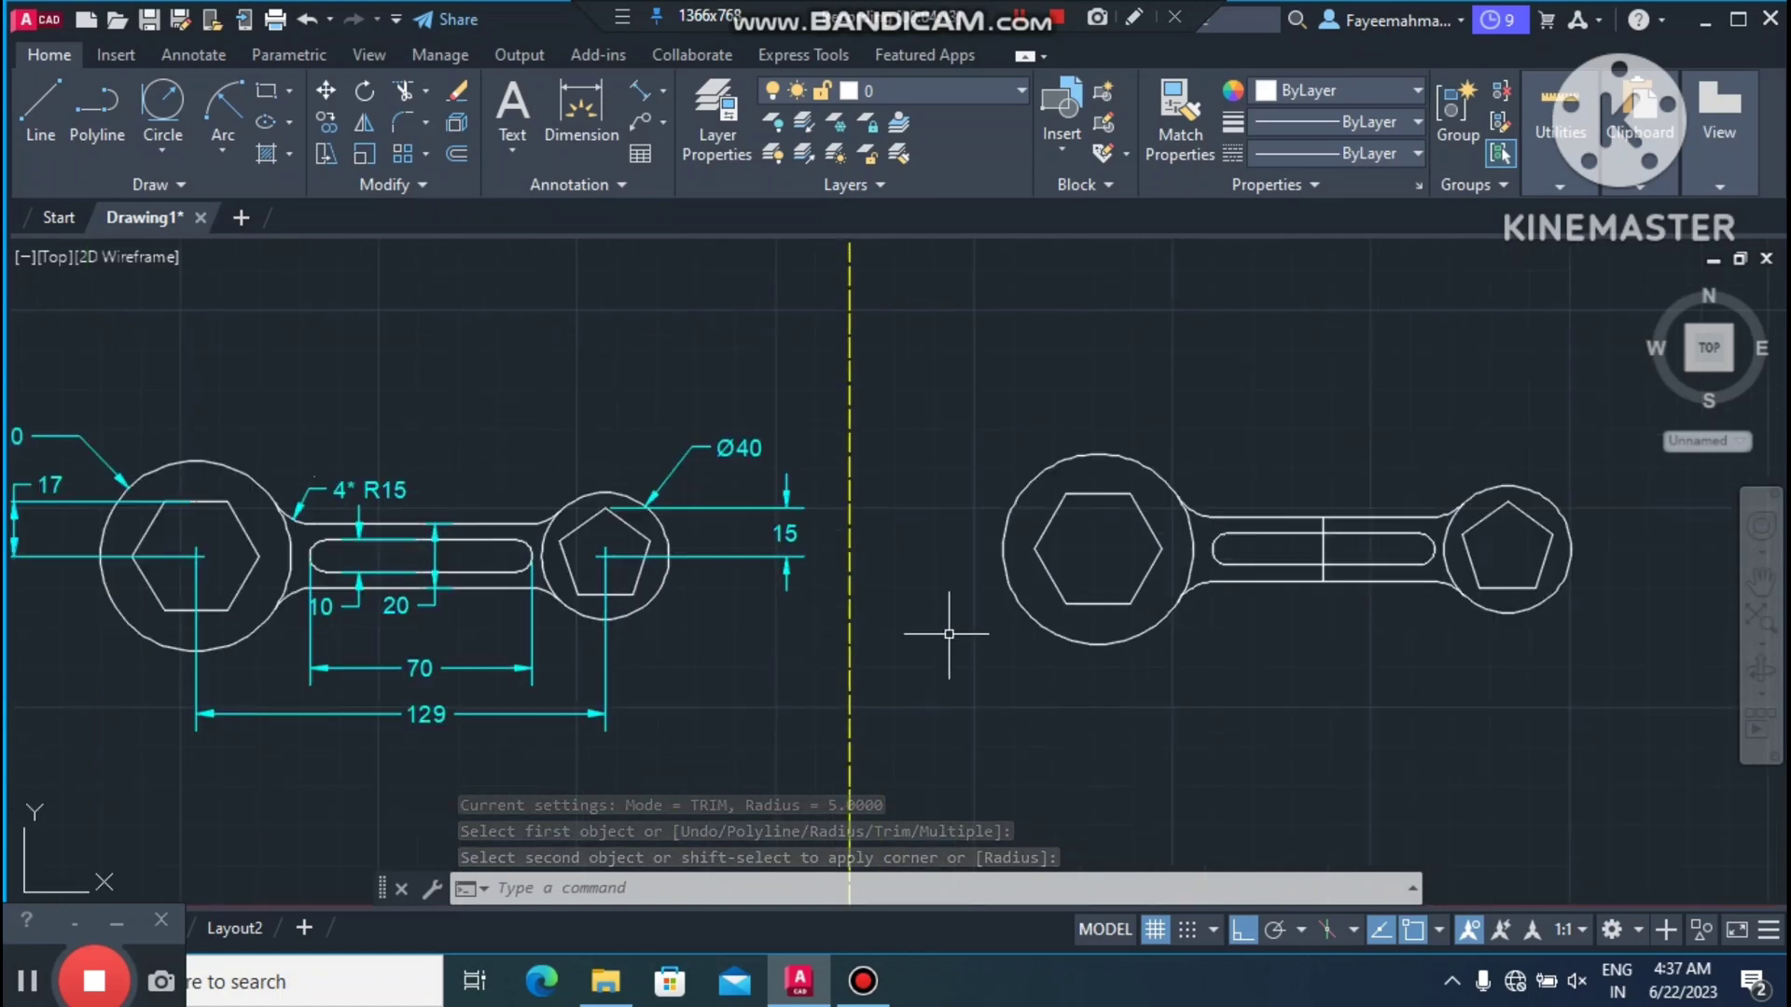
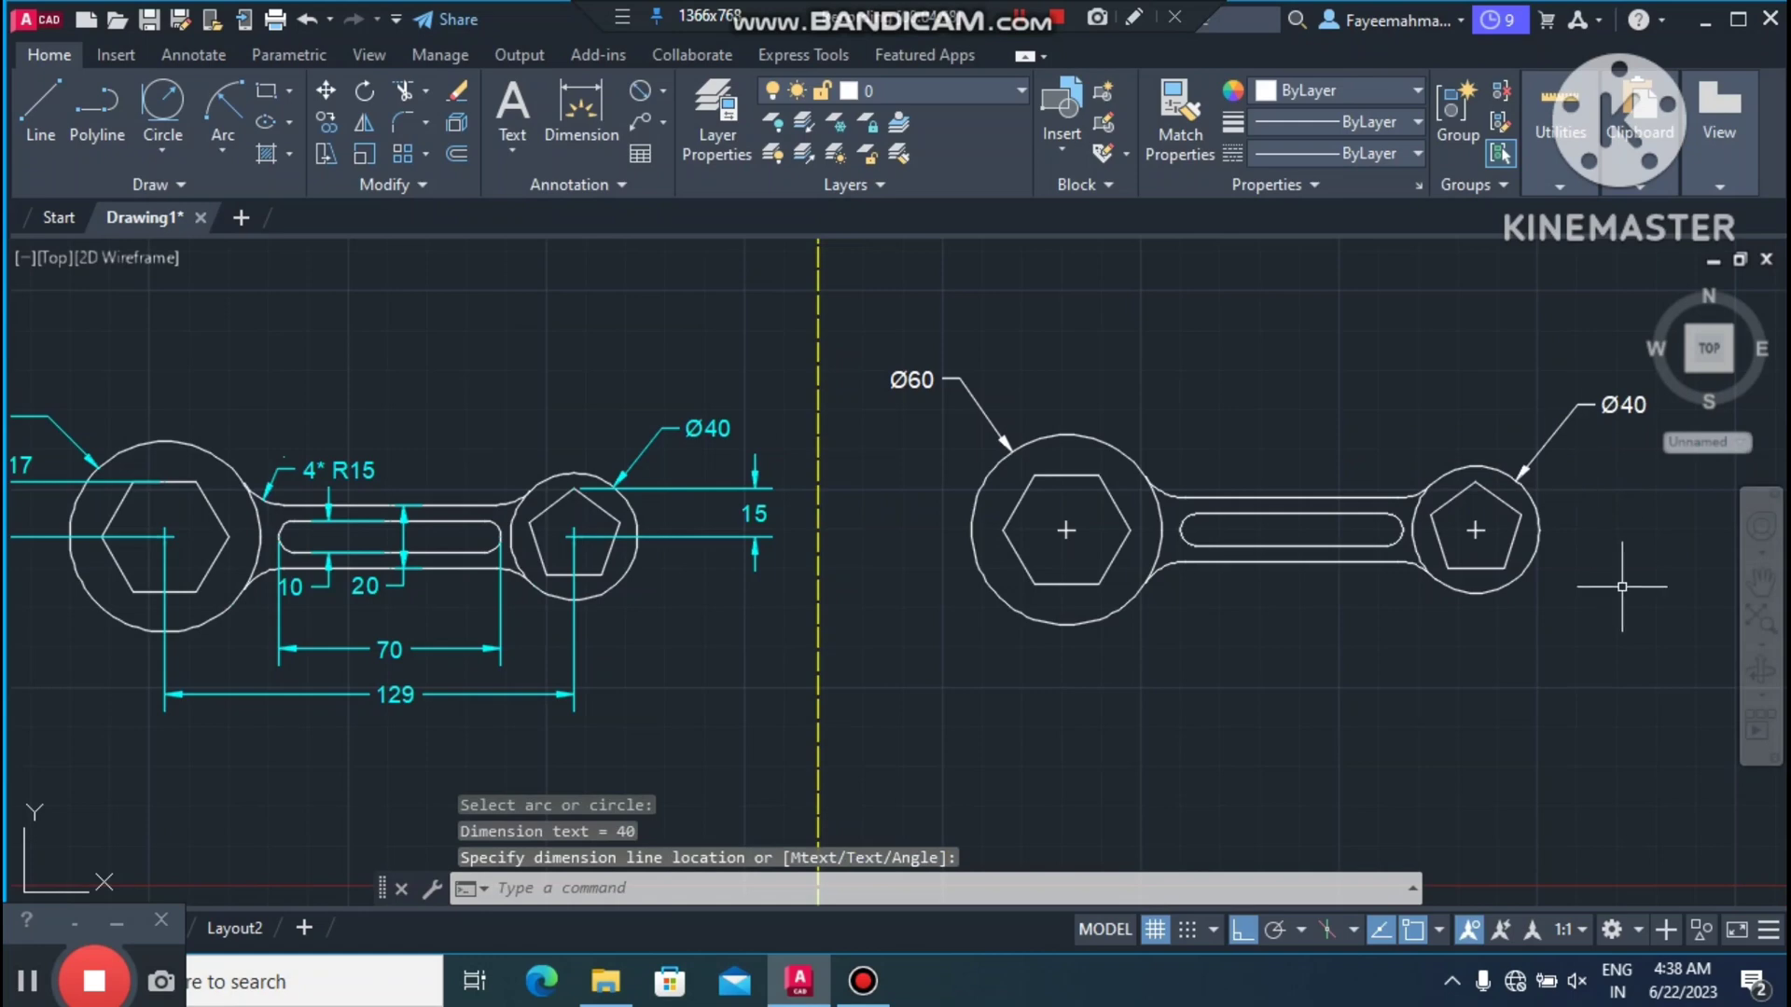
Step: Add a horizontal linear dimension between the centres of the two end circles, placed below the wrench
key(Escape)
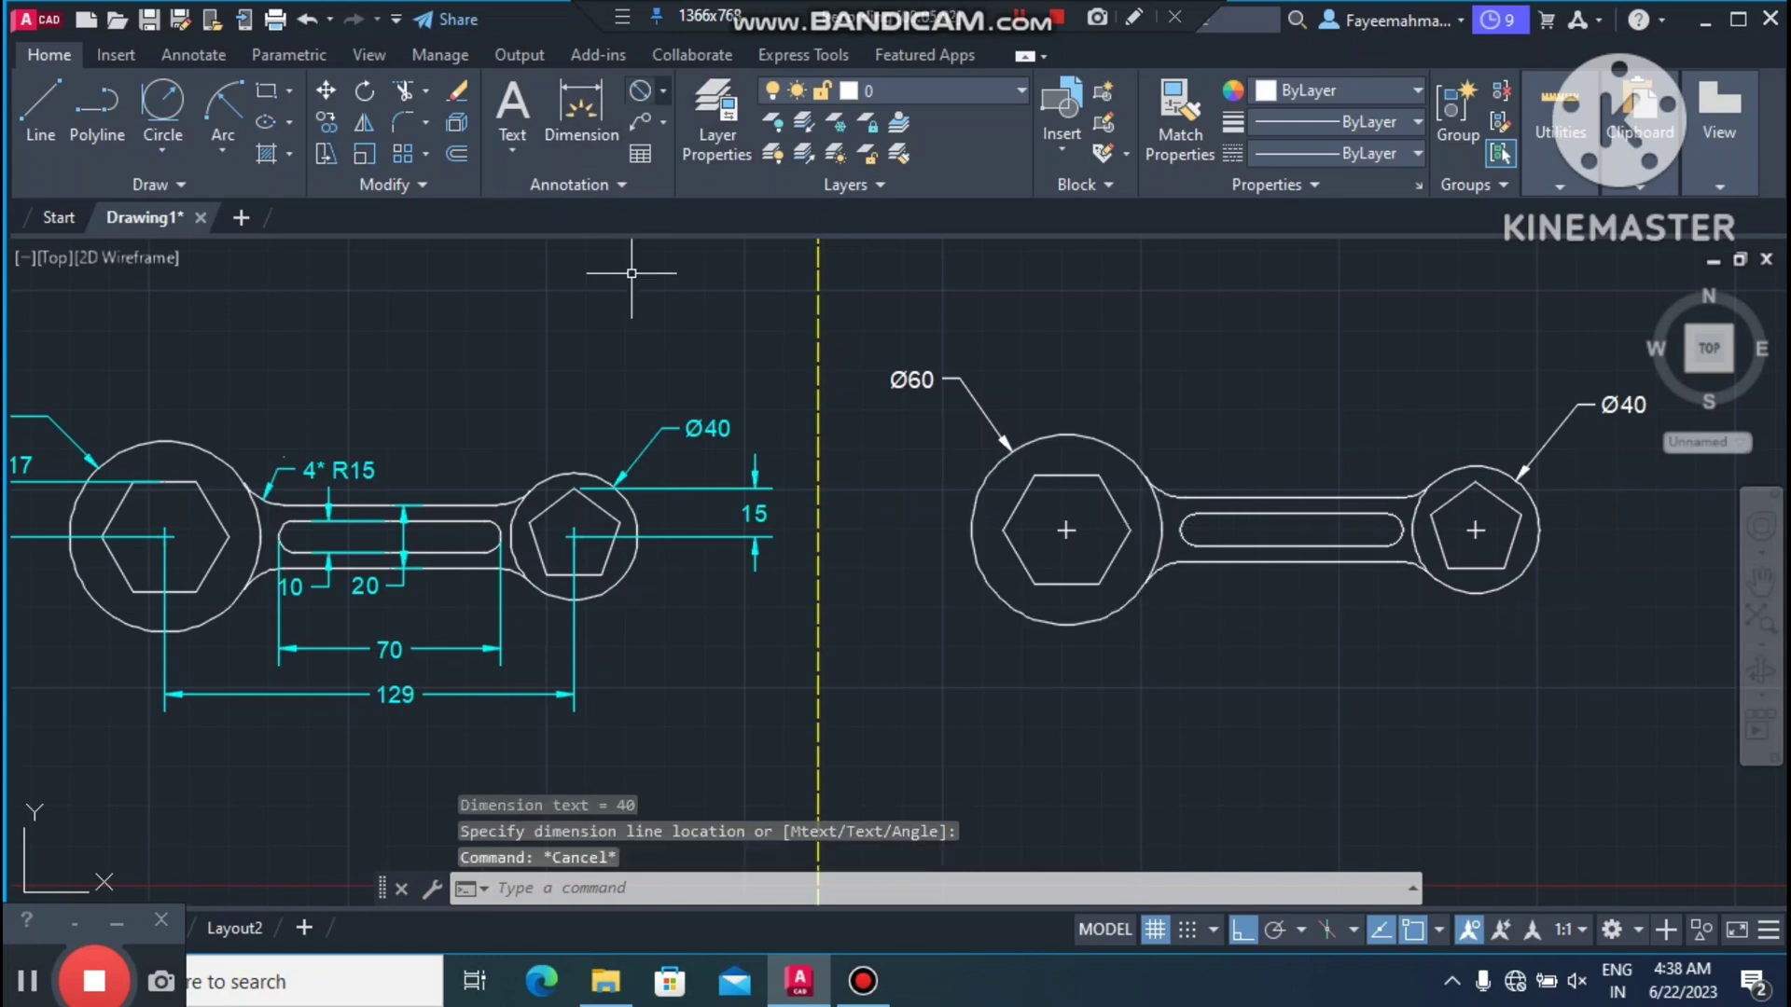
click(664, 90)
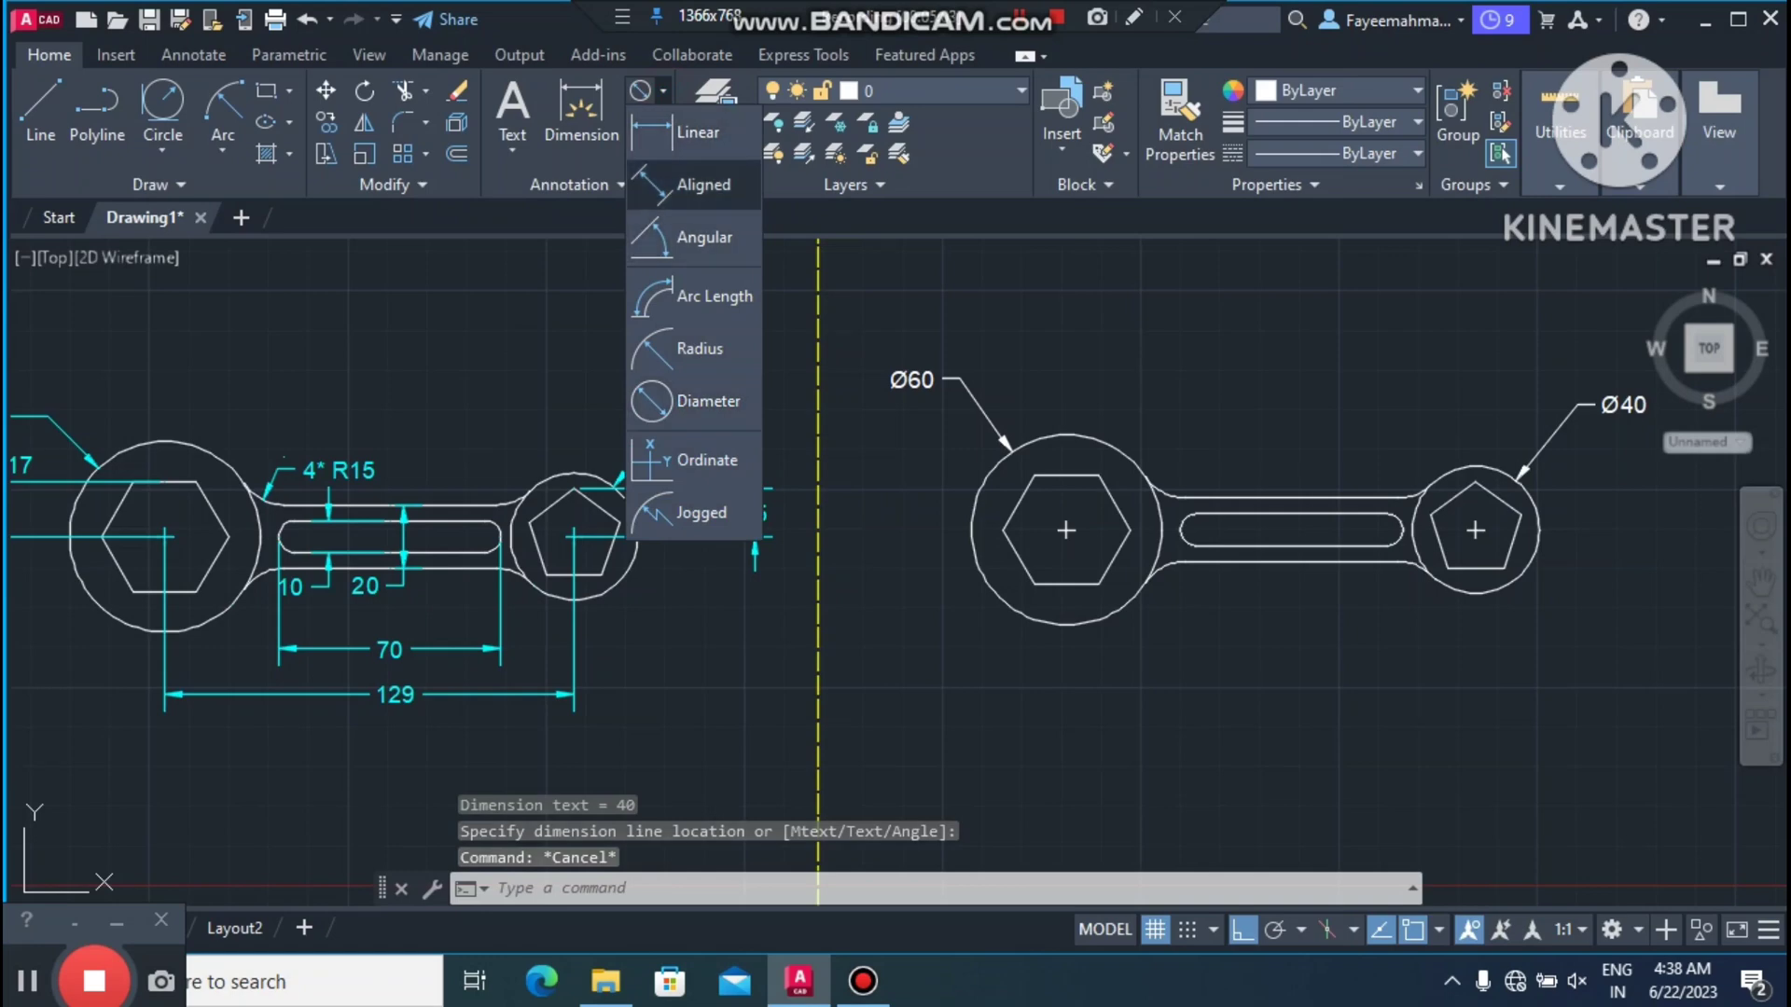
click(659, 133)
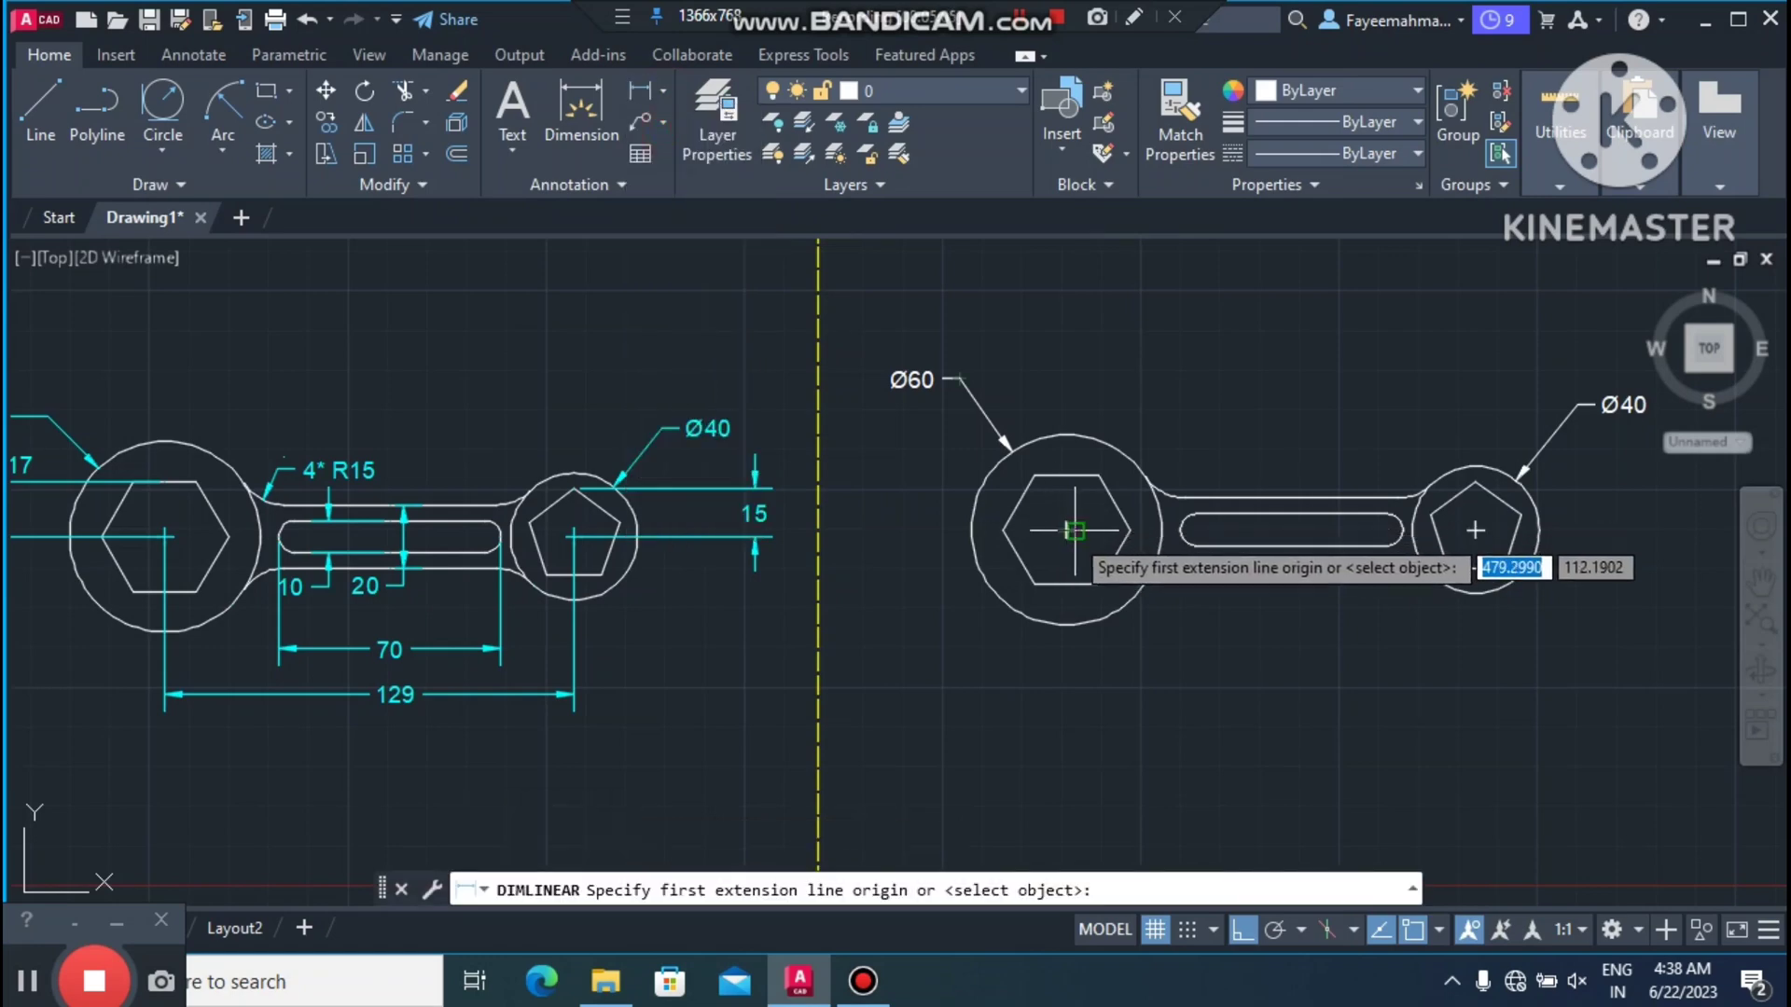
click(1066, 530)
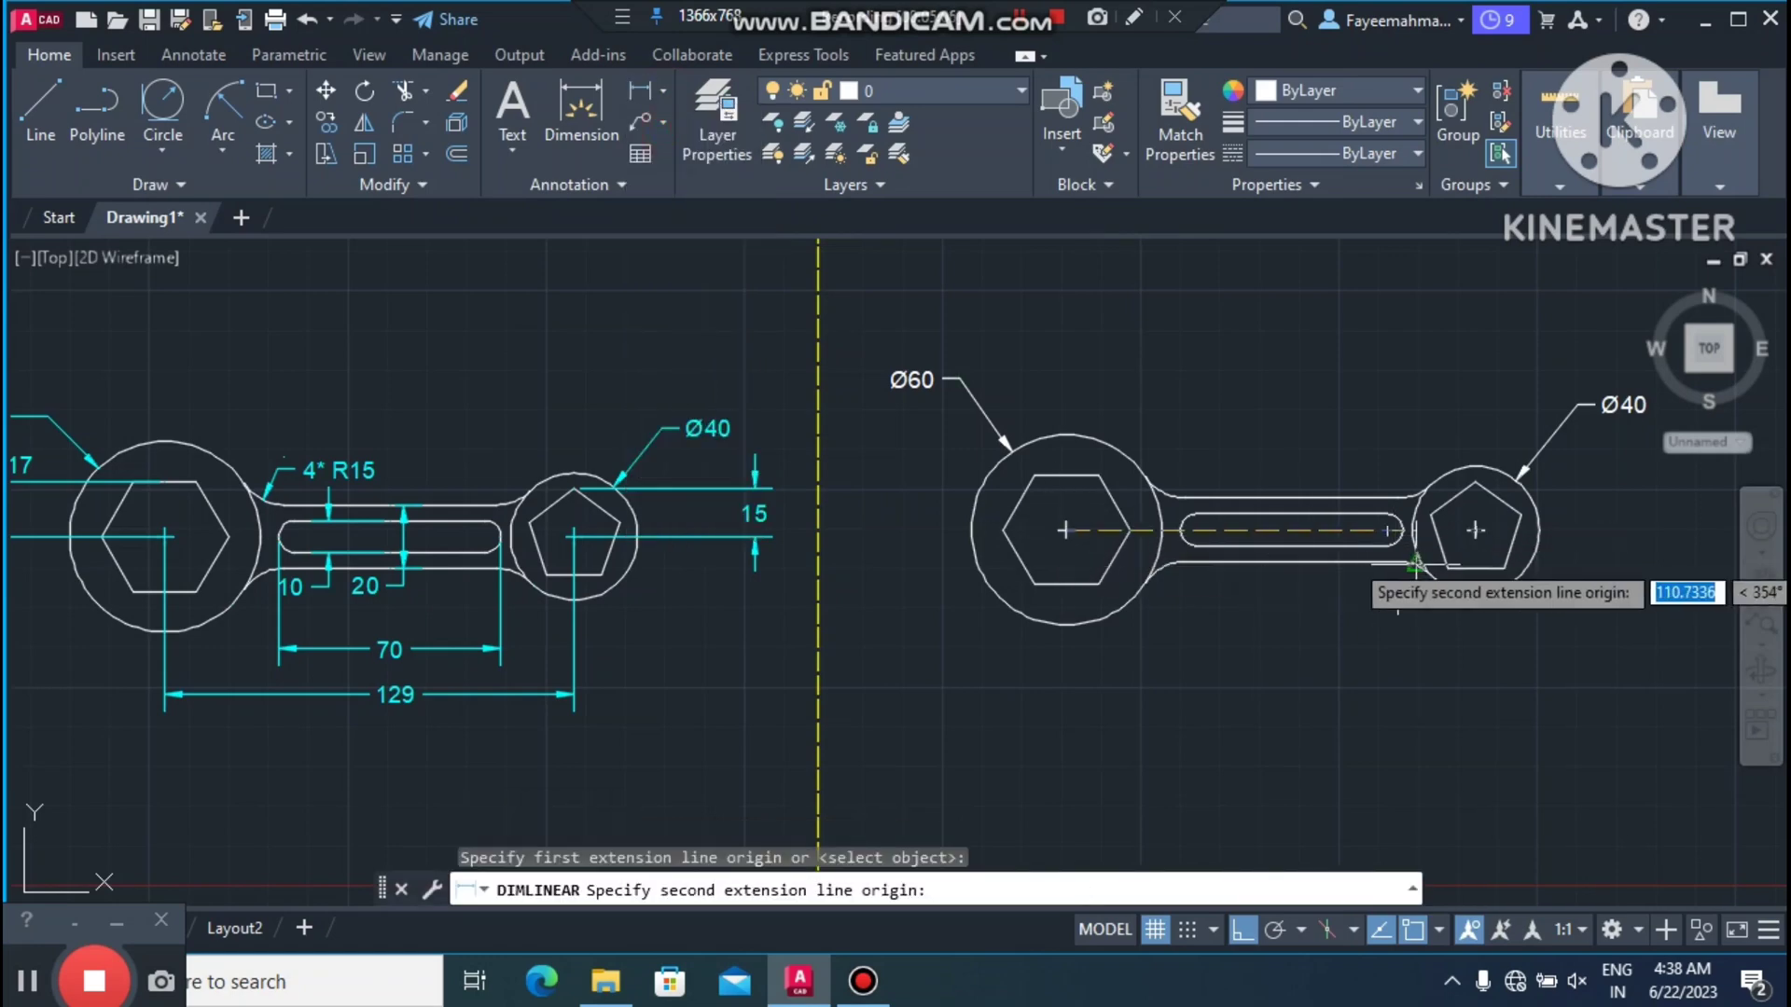
click(1475, 531)
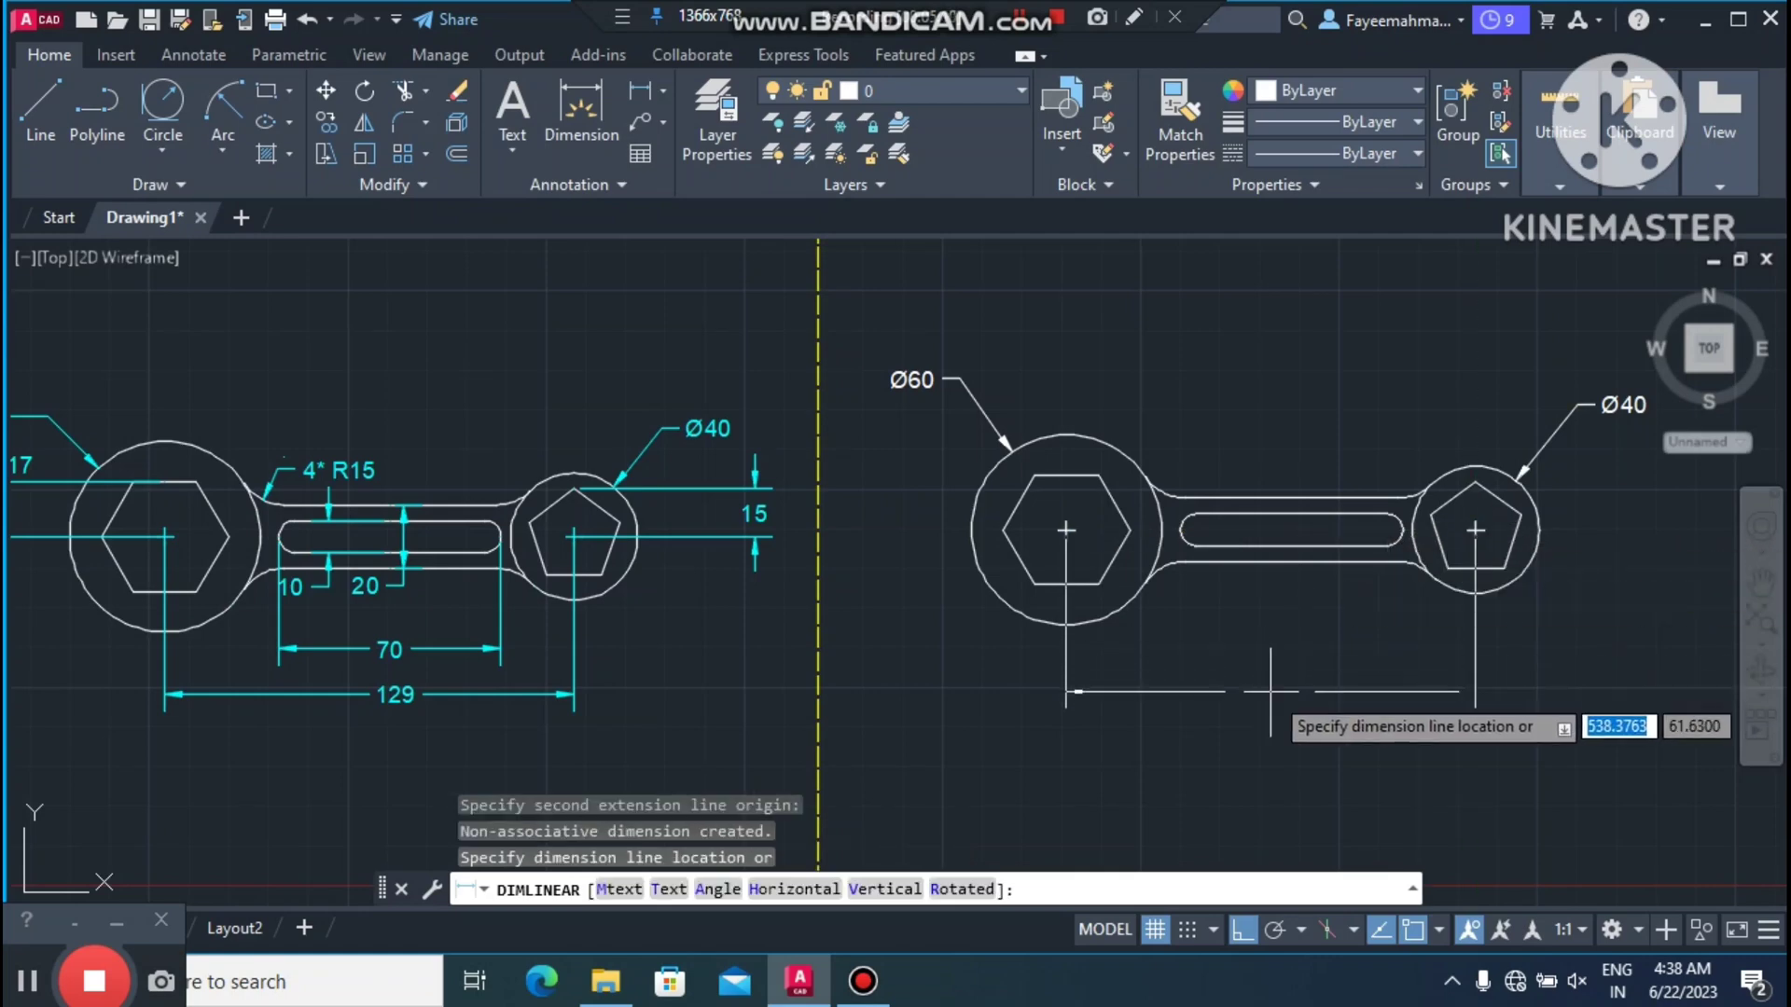
click(1299, 690)
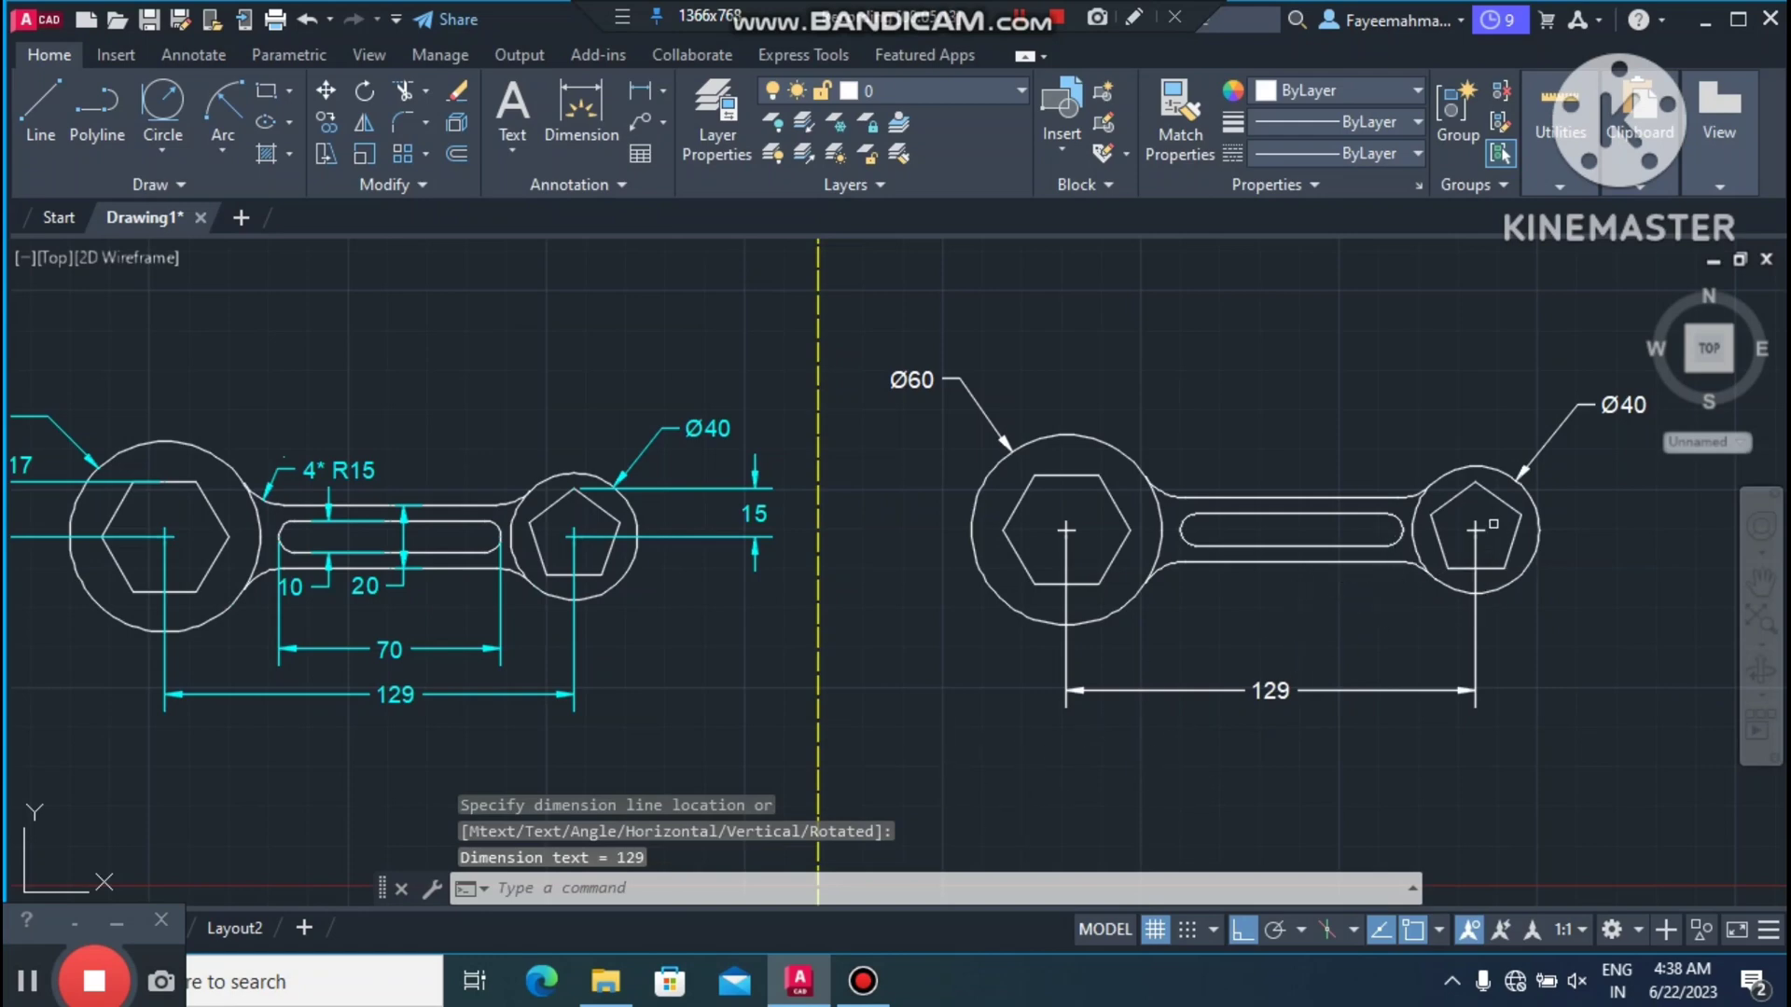
Step: Add a vertical linear dimension across the handle's upper and lower edges, near the handle's middle
scroll(1480, 511, up, 2)
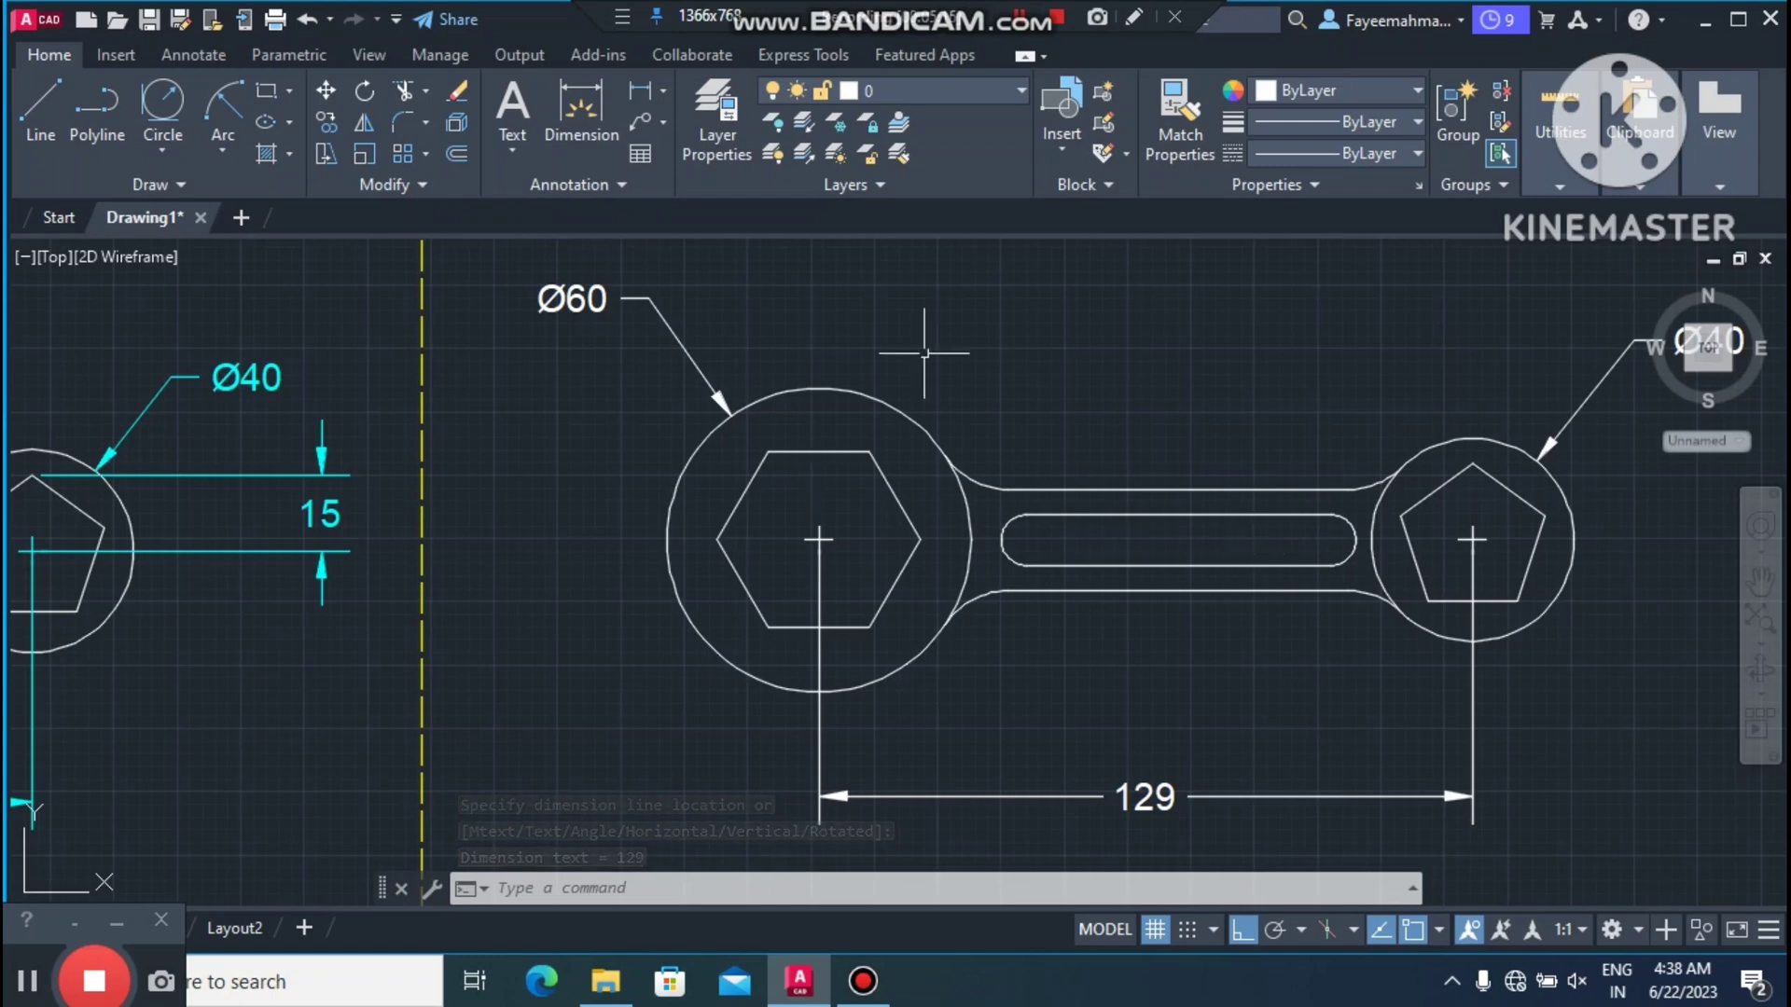
key(Return)
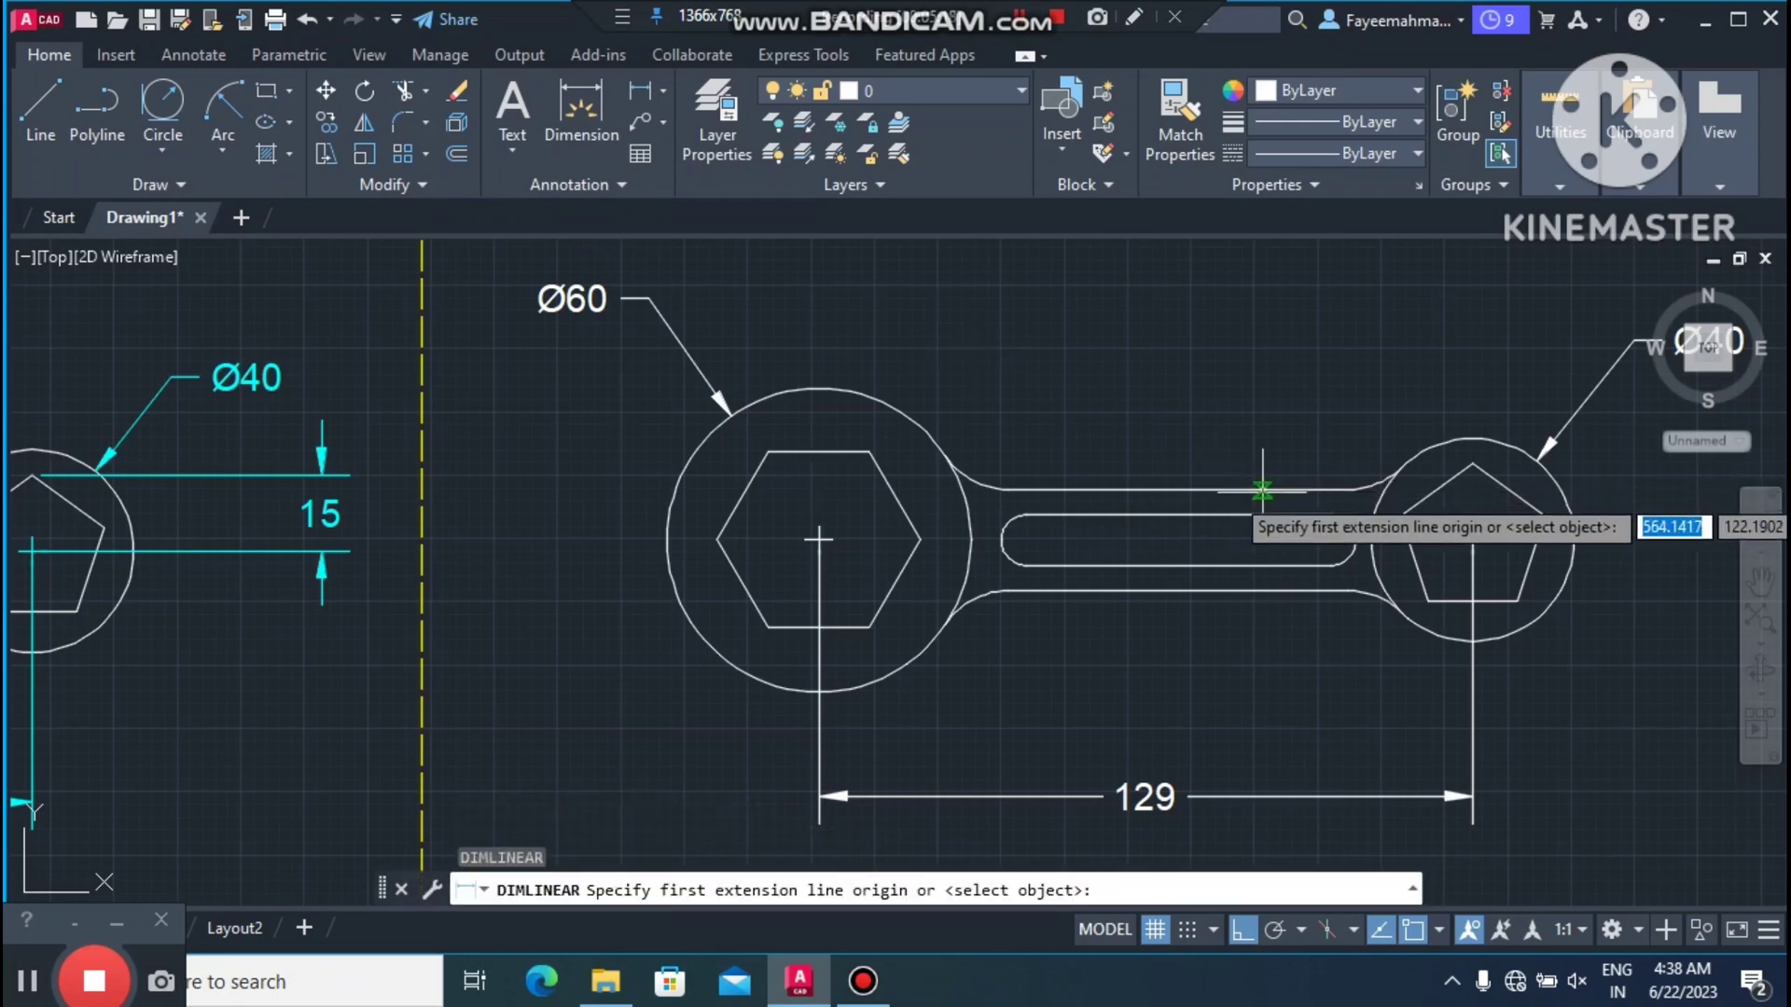
click(1190, 488)
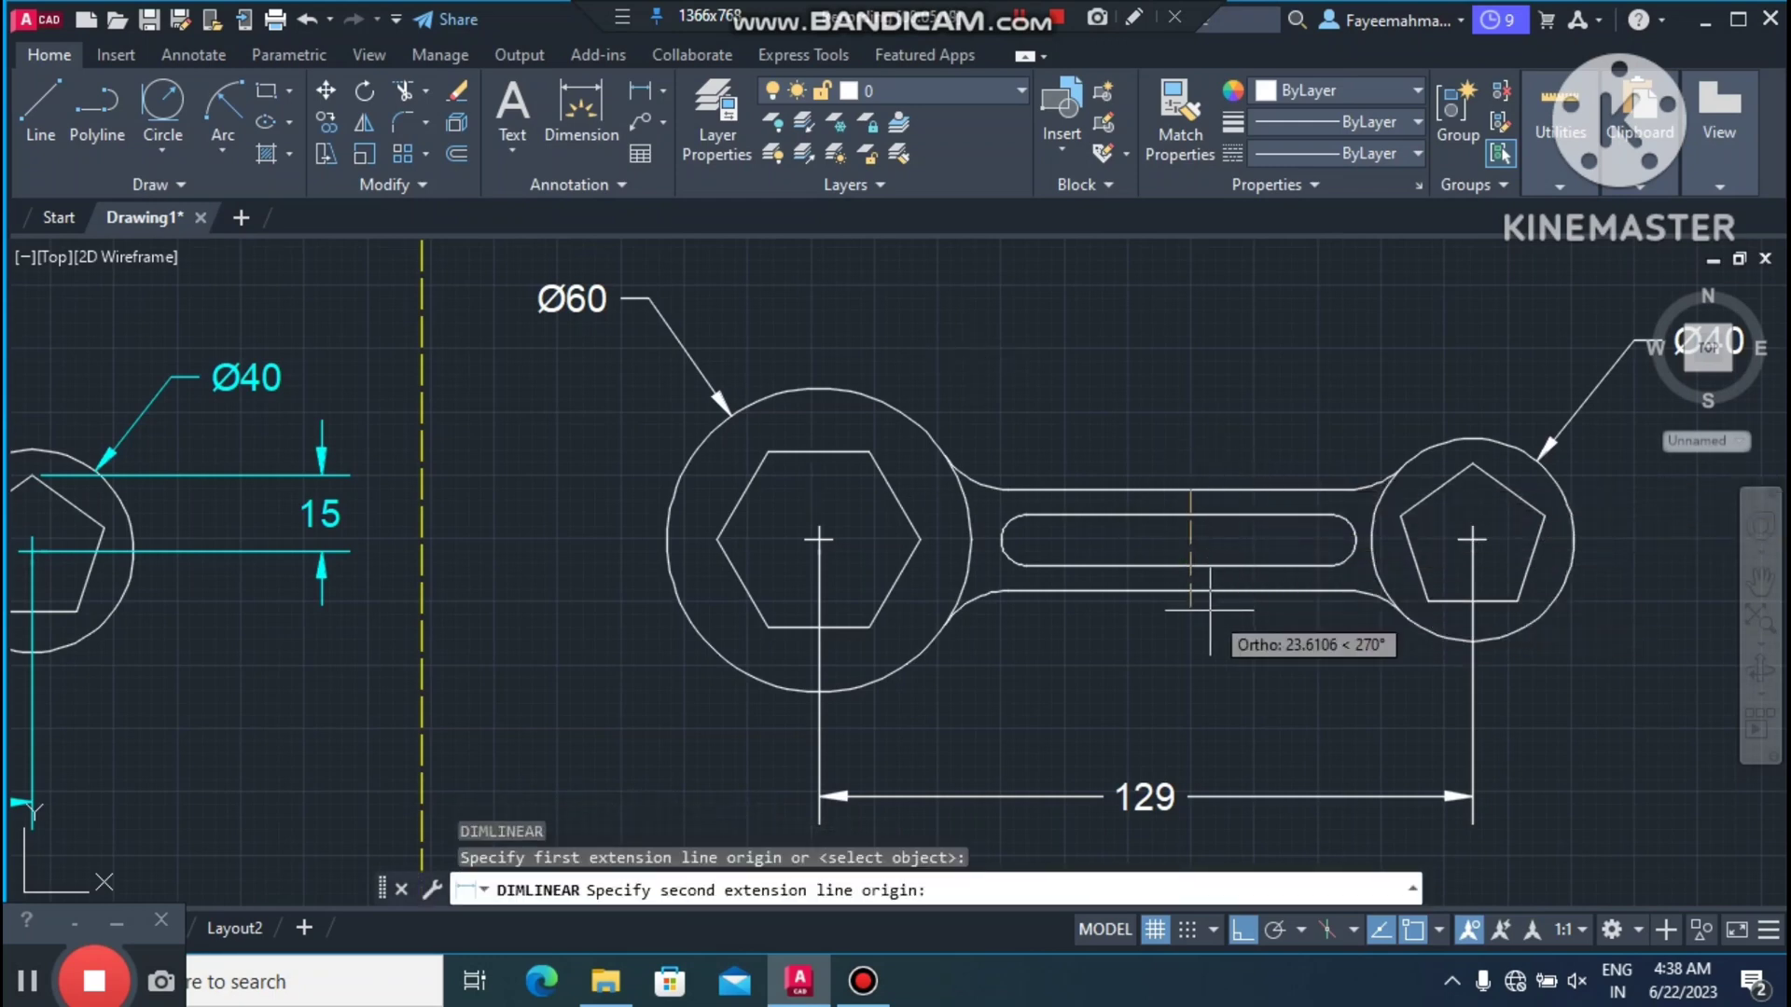
click(1183, 593)
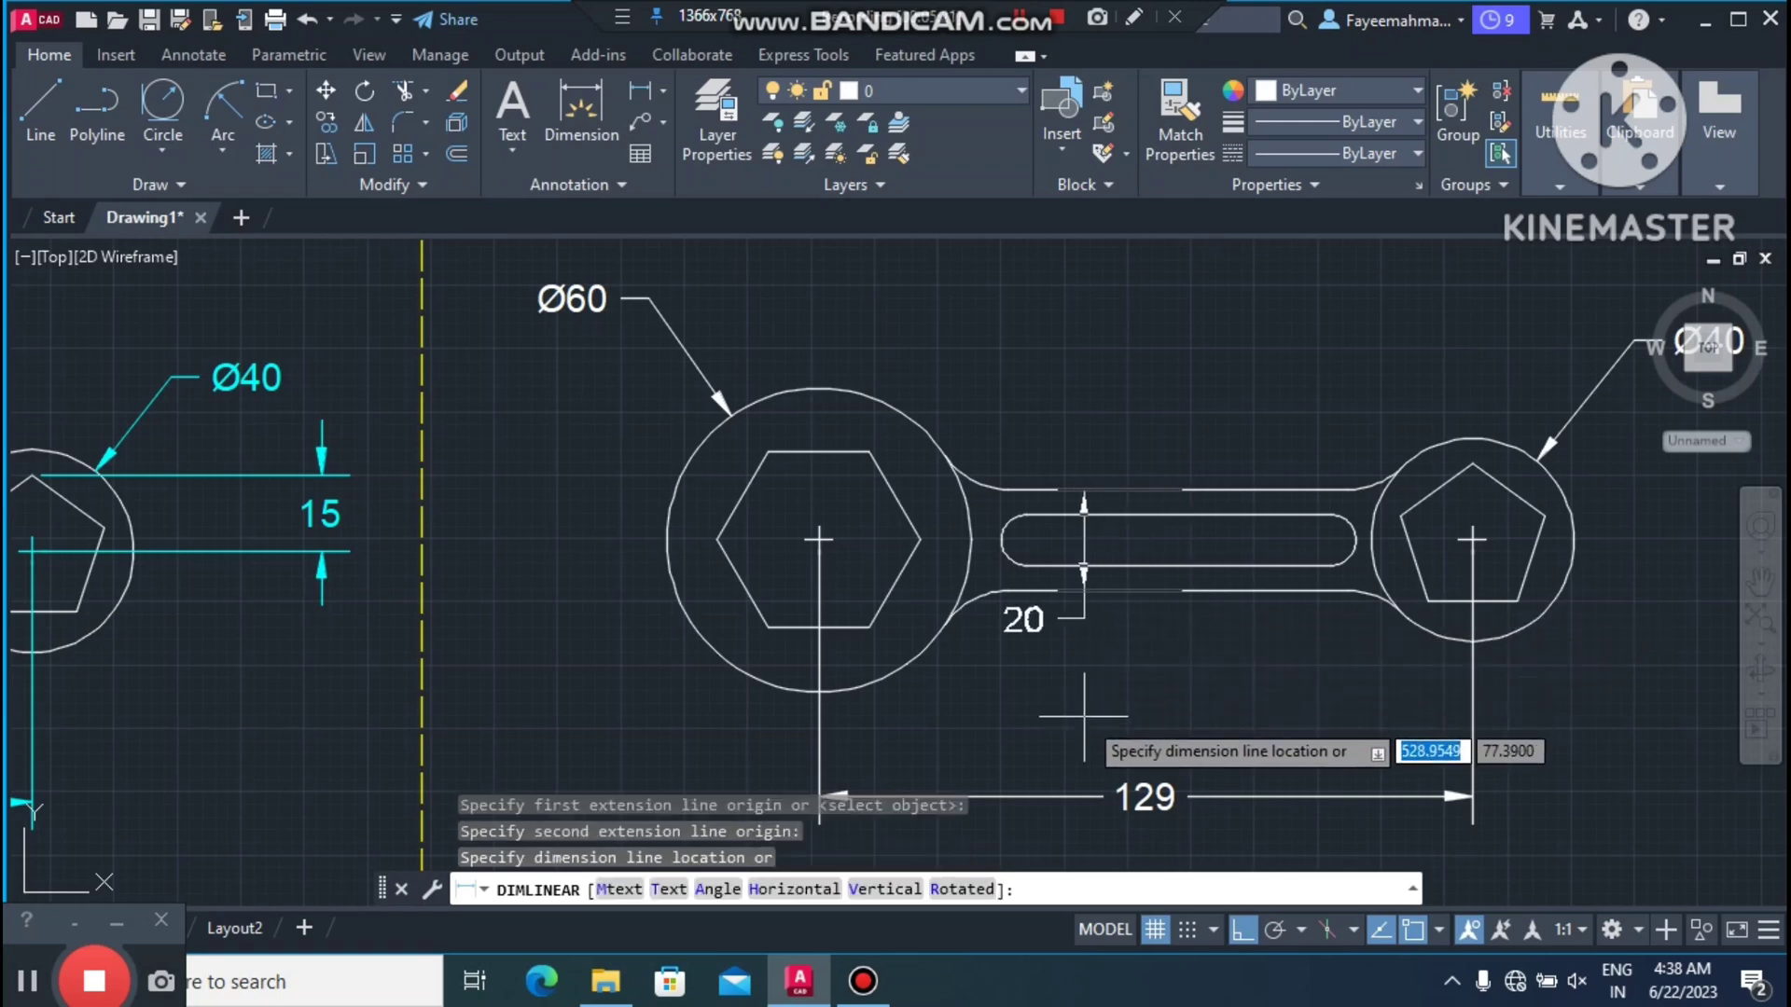
click(1141, 701)
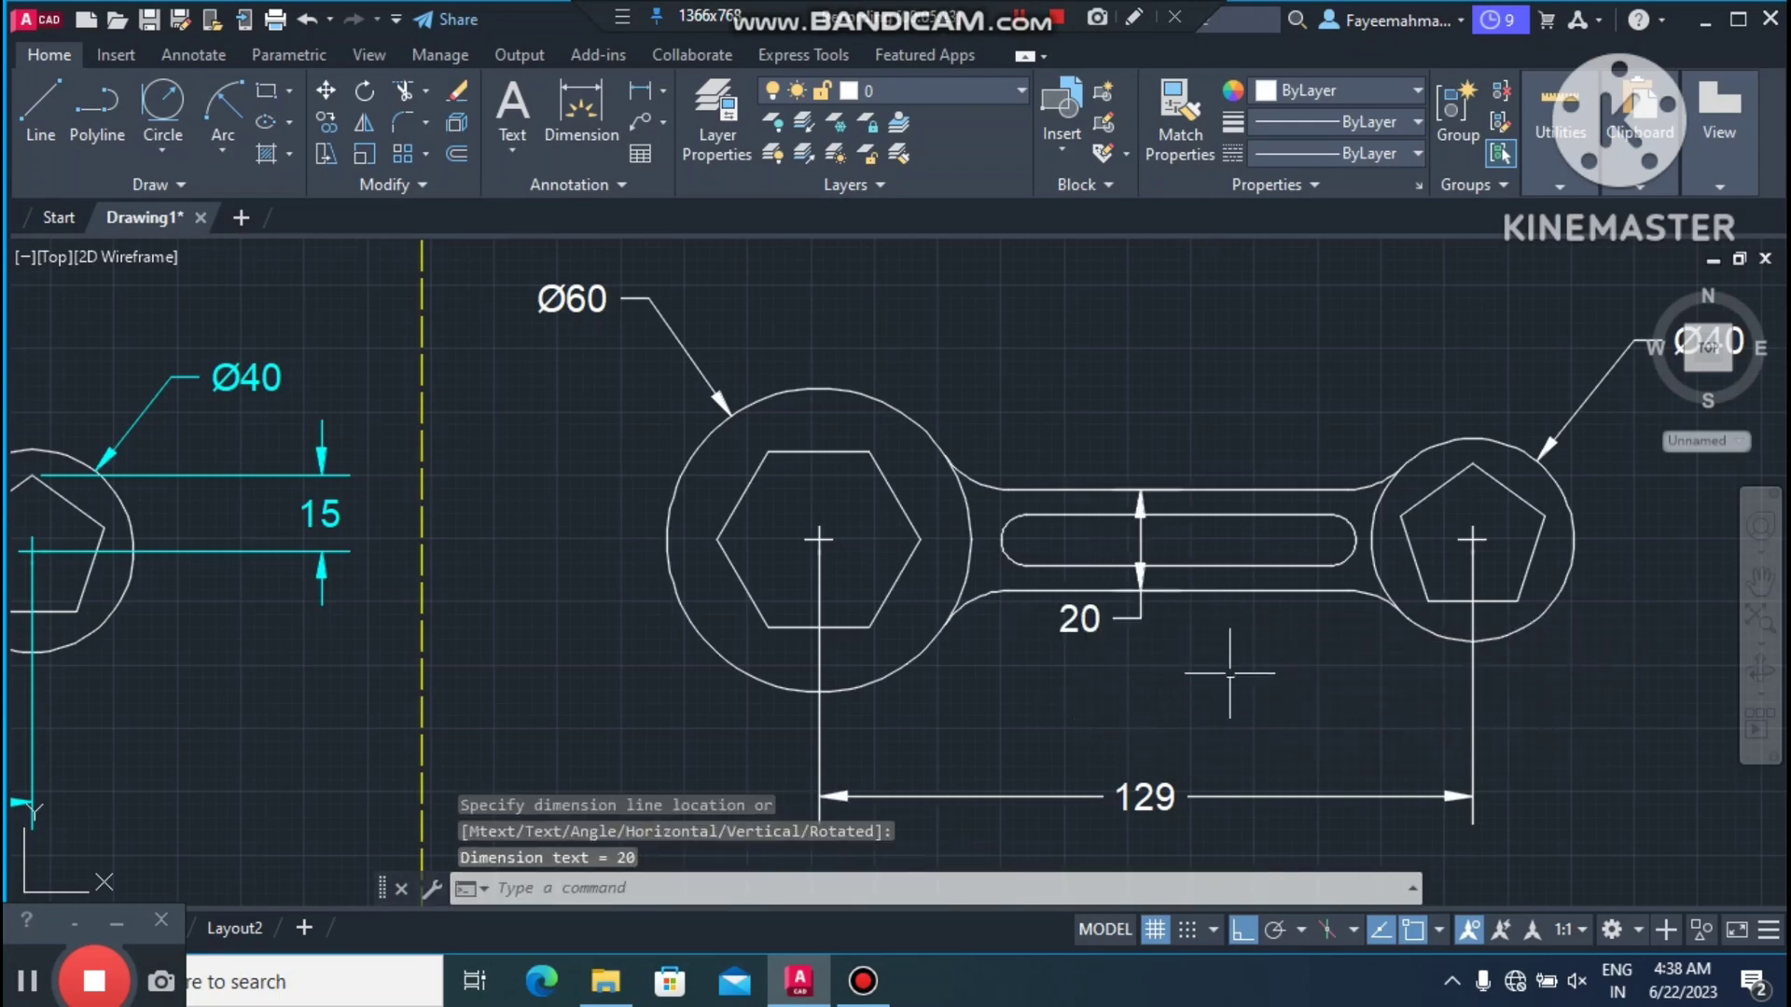
Step: Add a vertical linear dimension for the slot's width, placed towards the slot's pentagon end
key(Return)
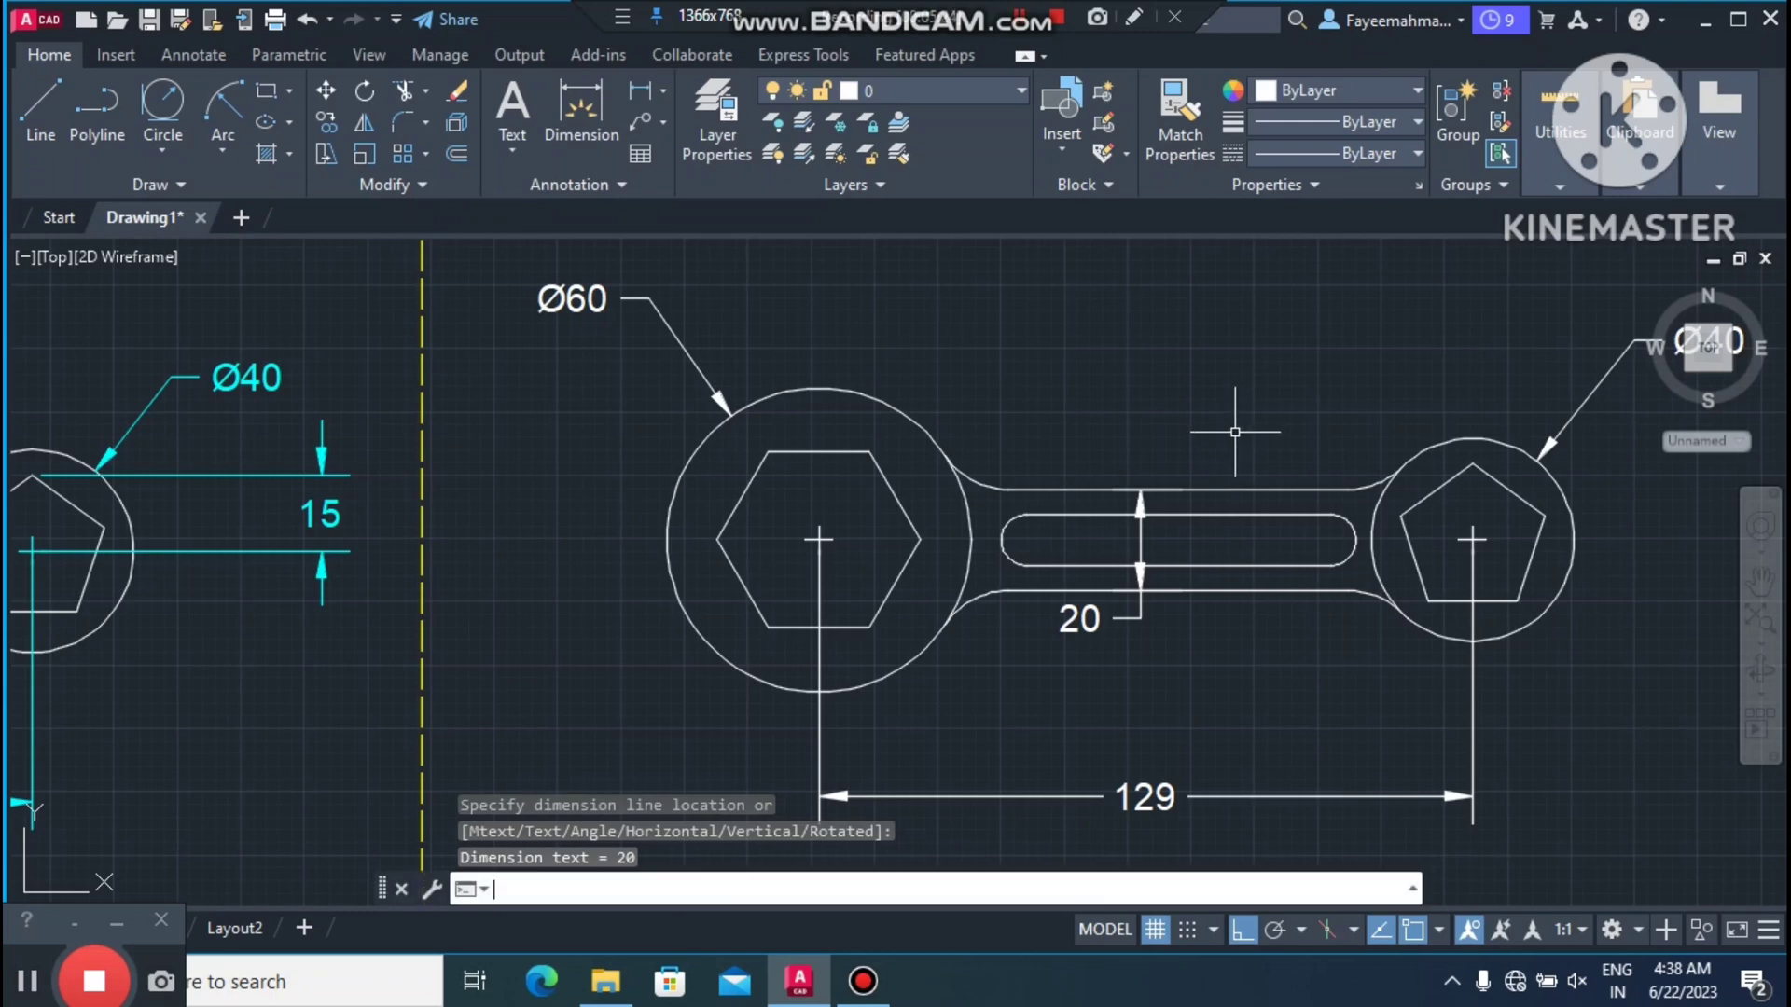
click(1199, 514)
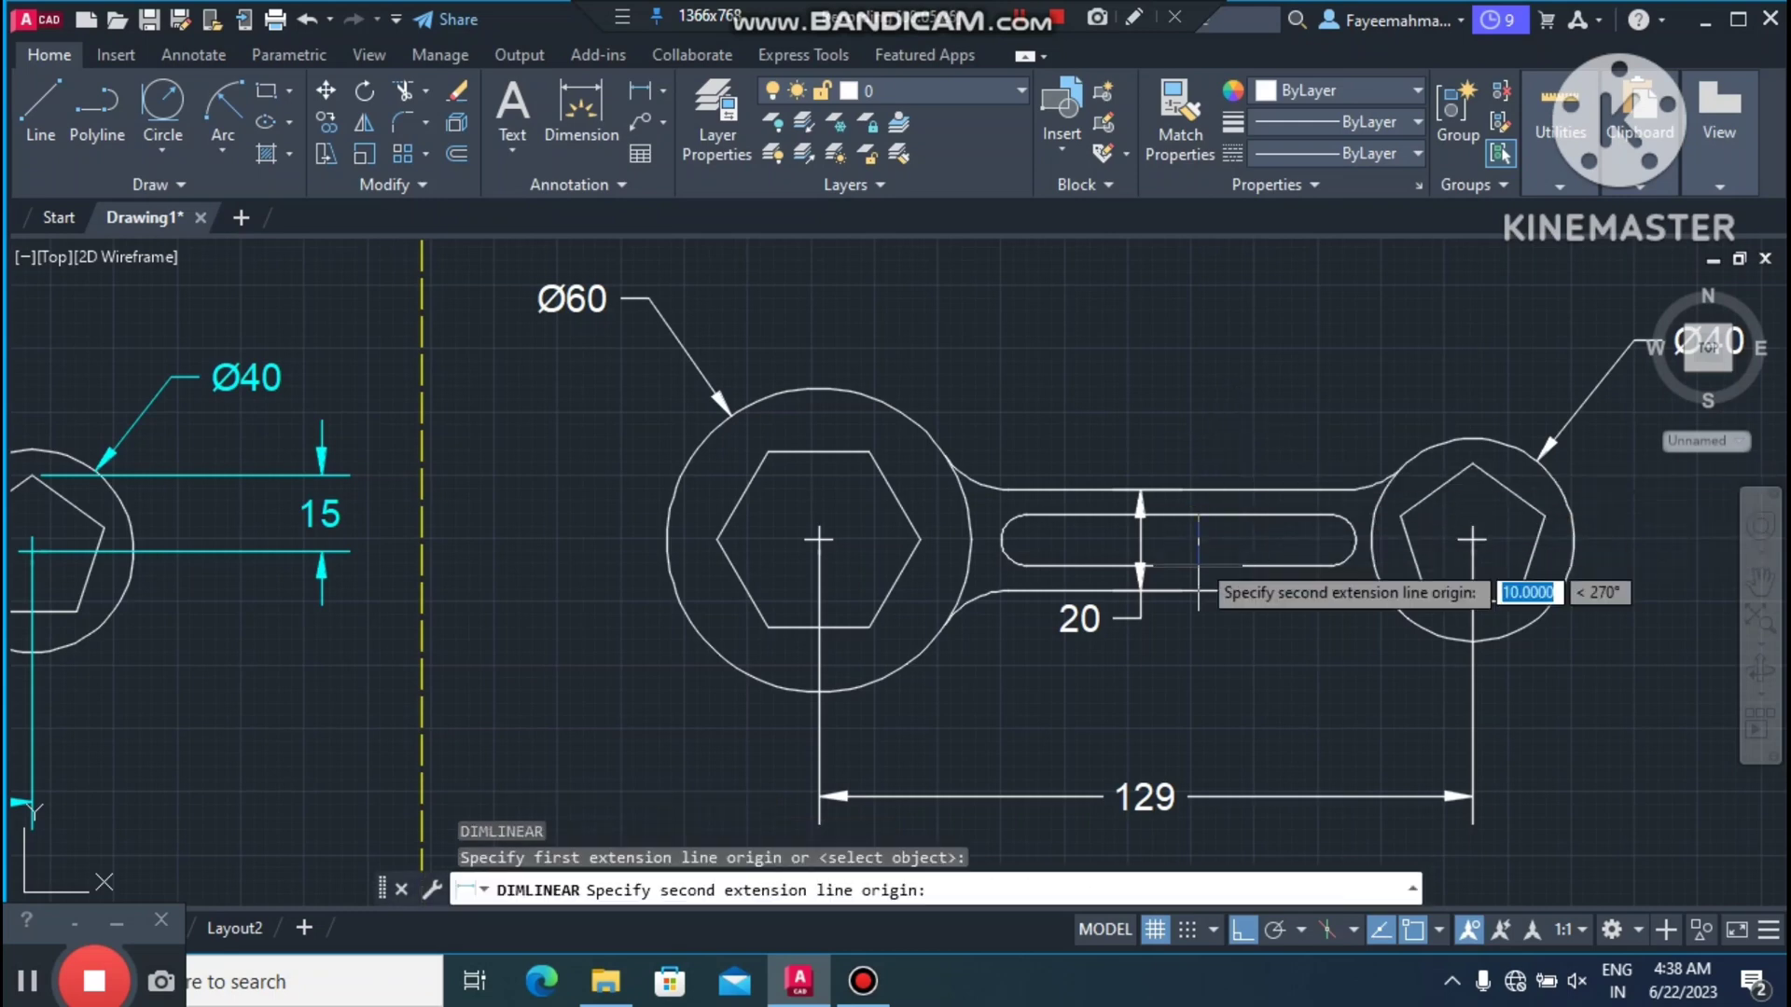
click(1203, 565)
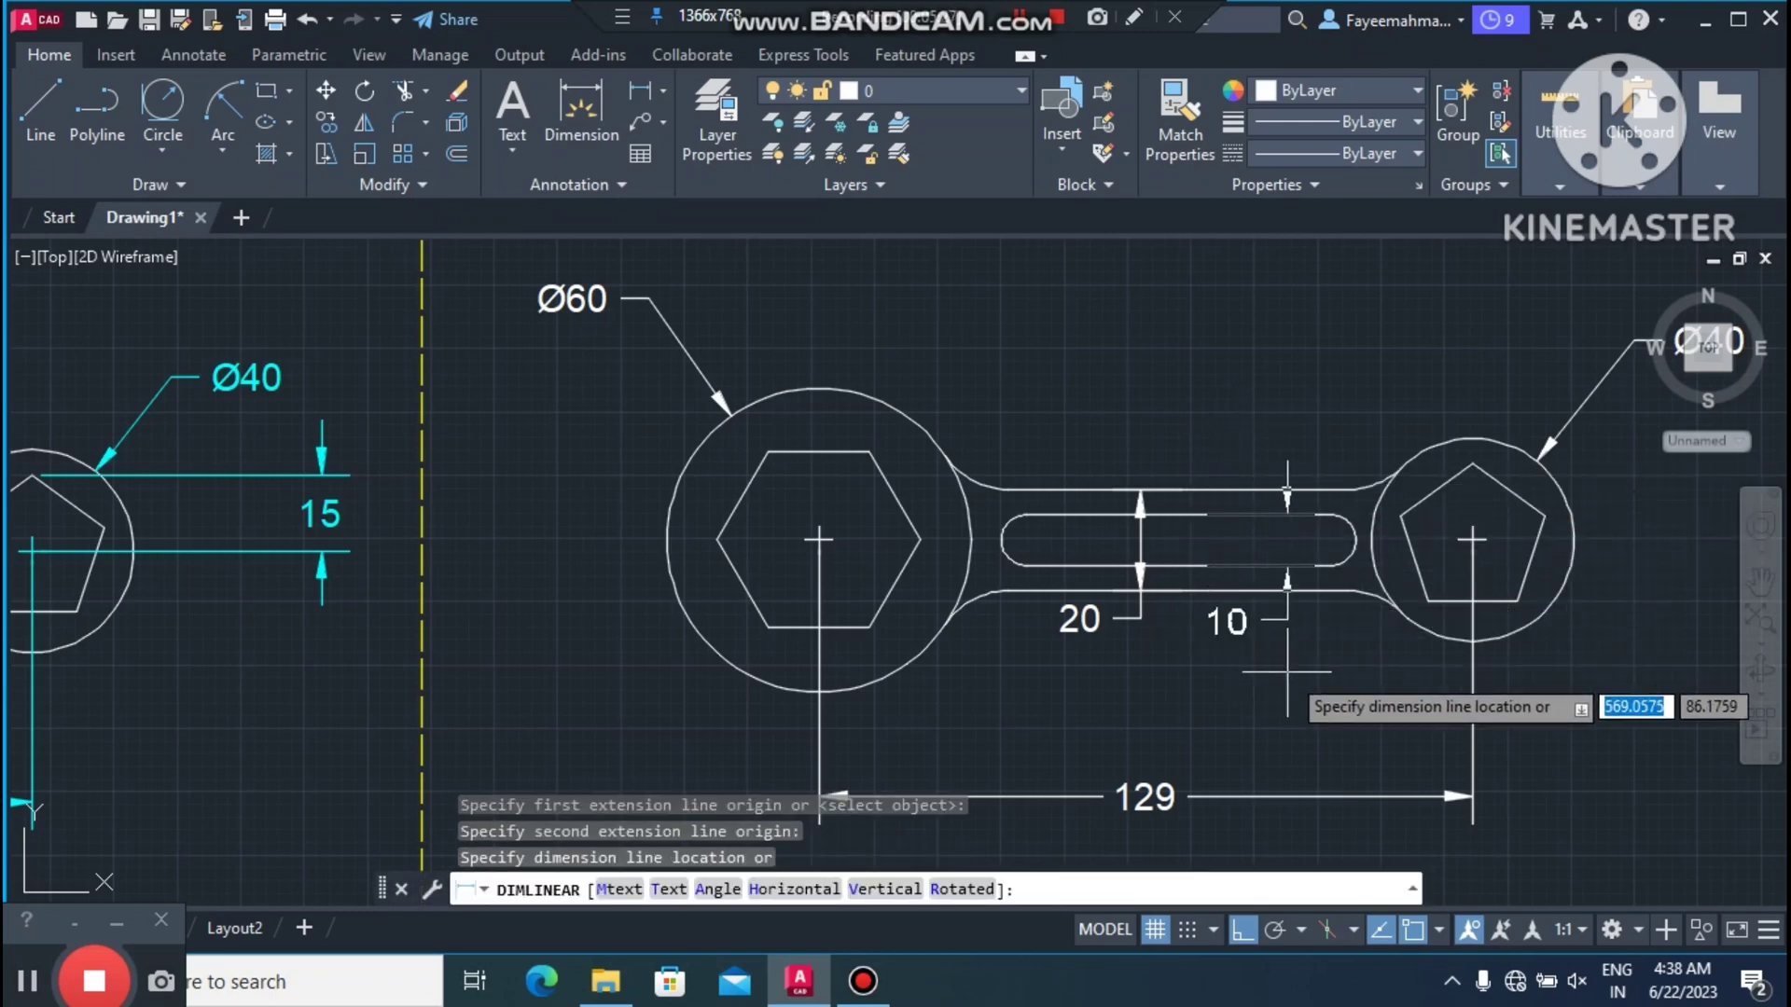
click(1287, 620)
Step: Add a vertical linear dimension from the hexagon's centre to its upper side, placed outside the large circle away from the handle
scroll(1261, 643, down, 2)
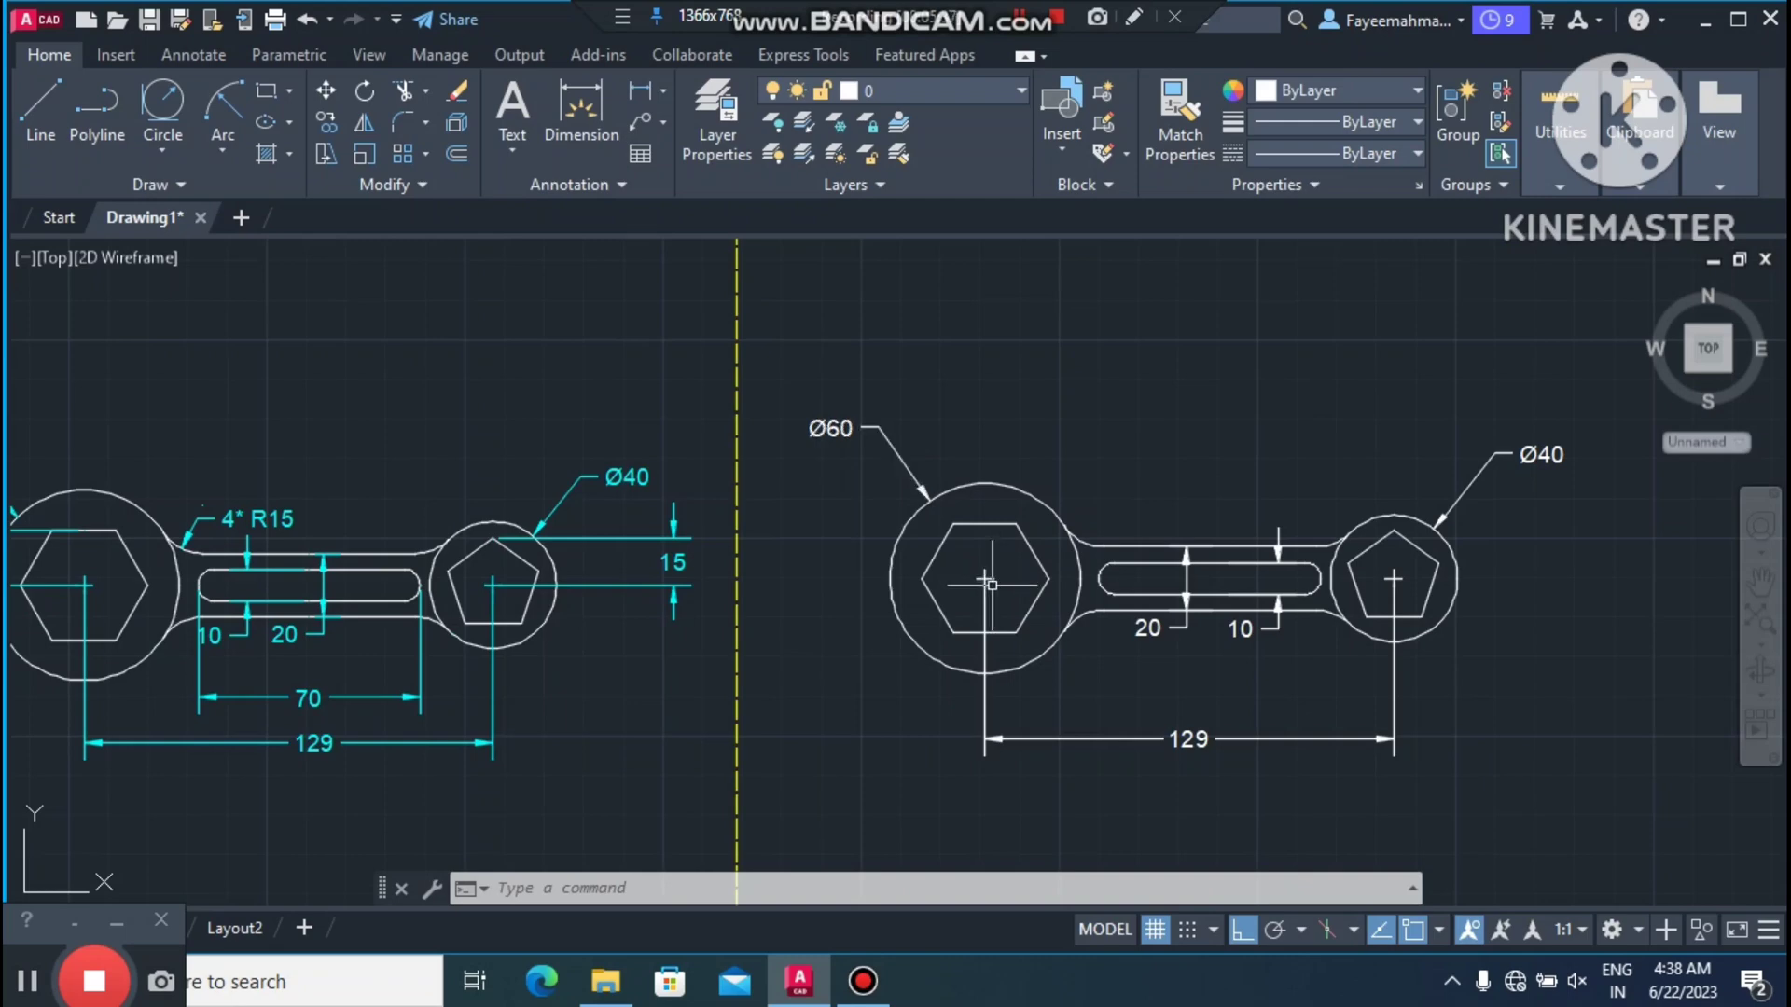
key(Return)
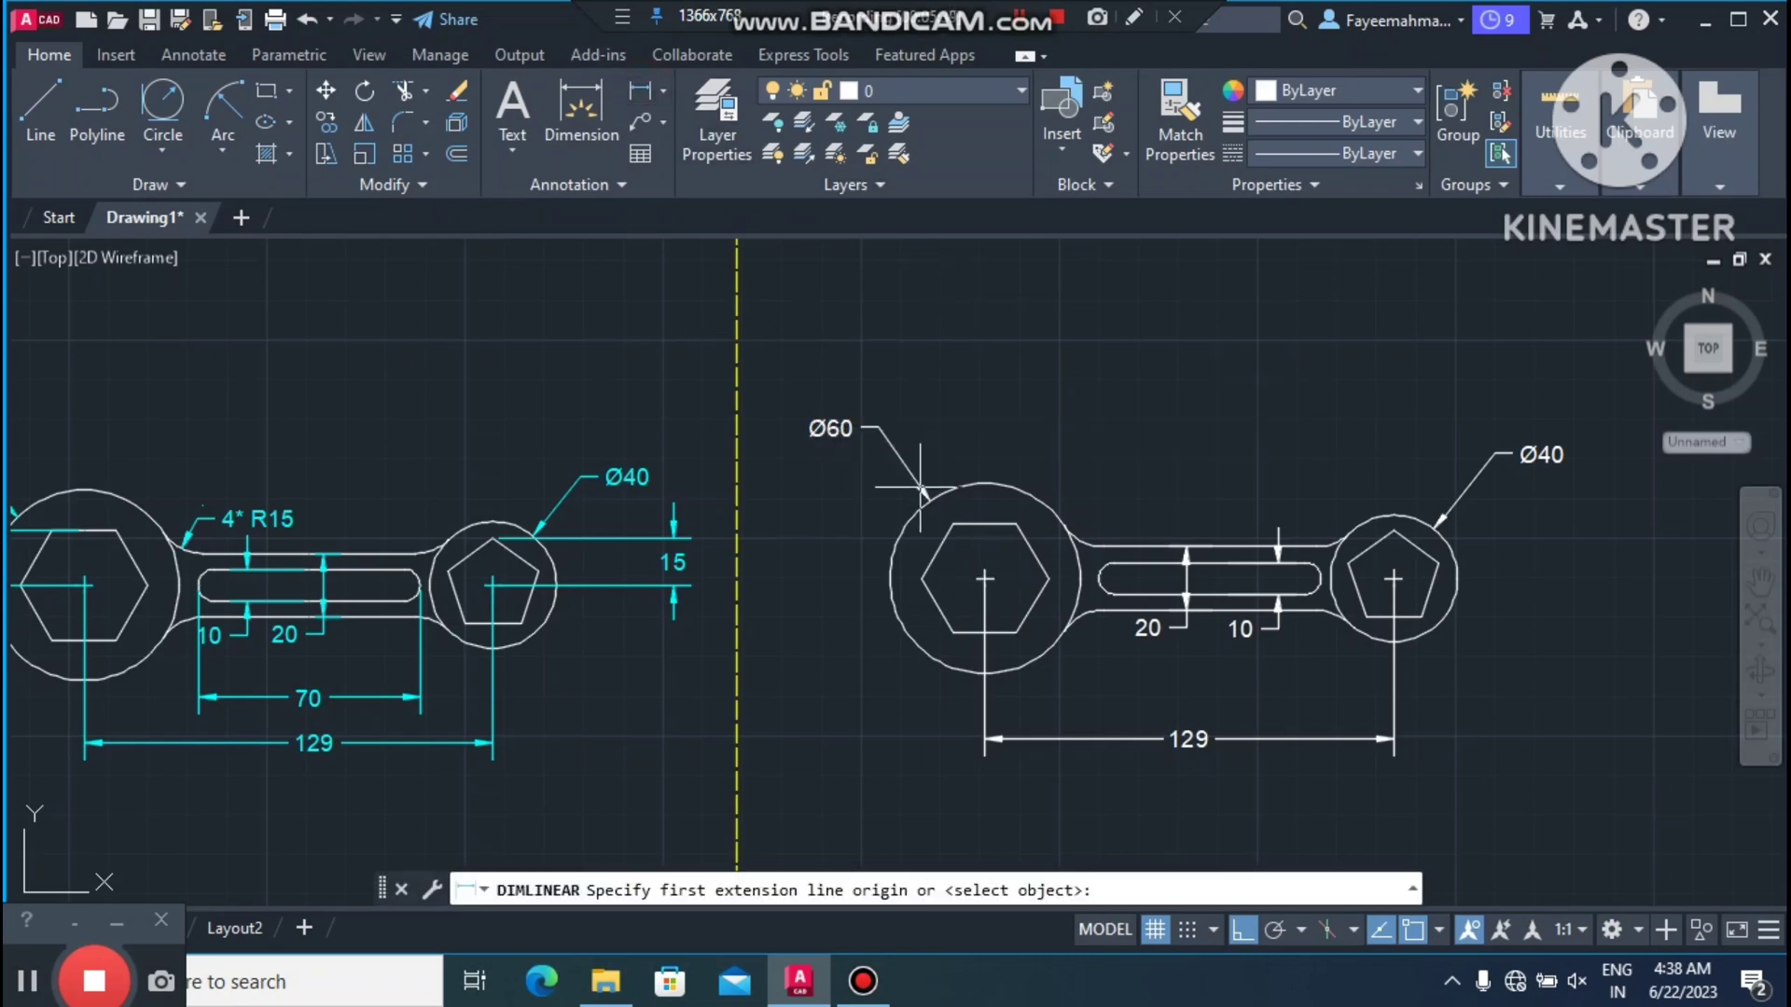
click(985, 578)
click(984, 524)
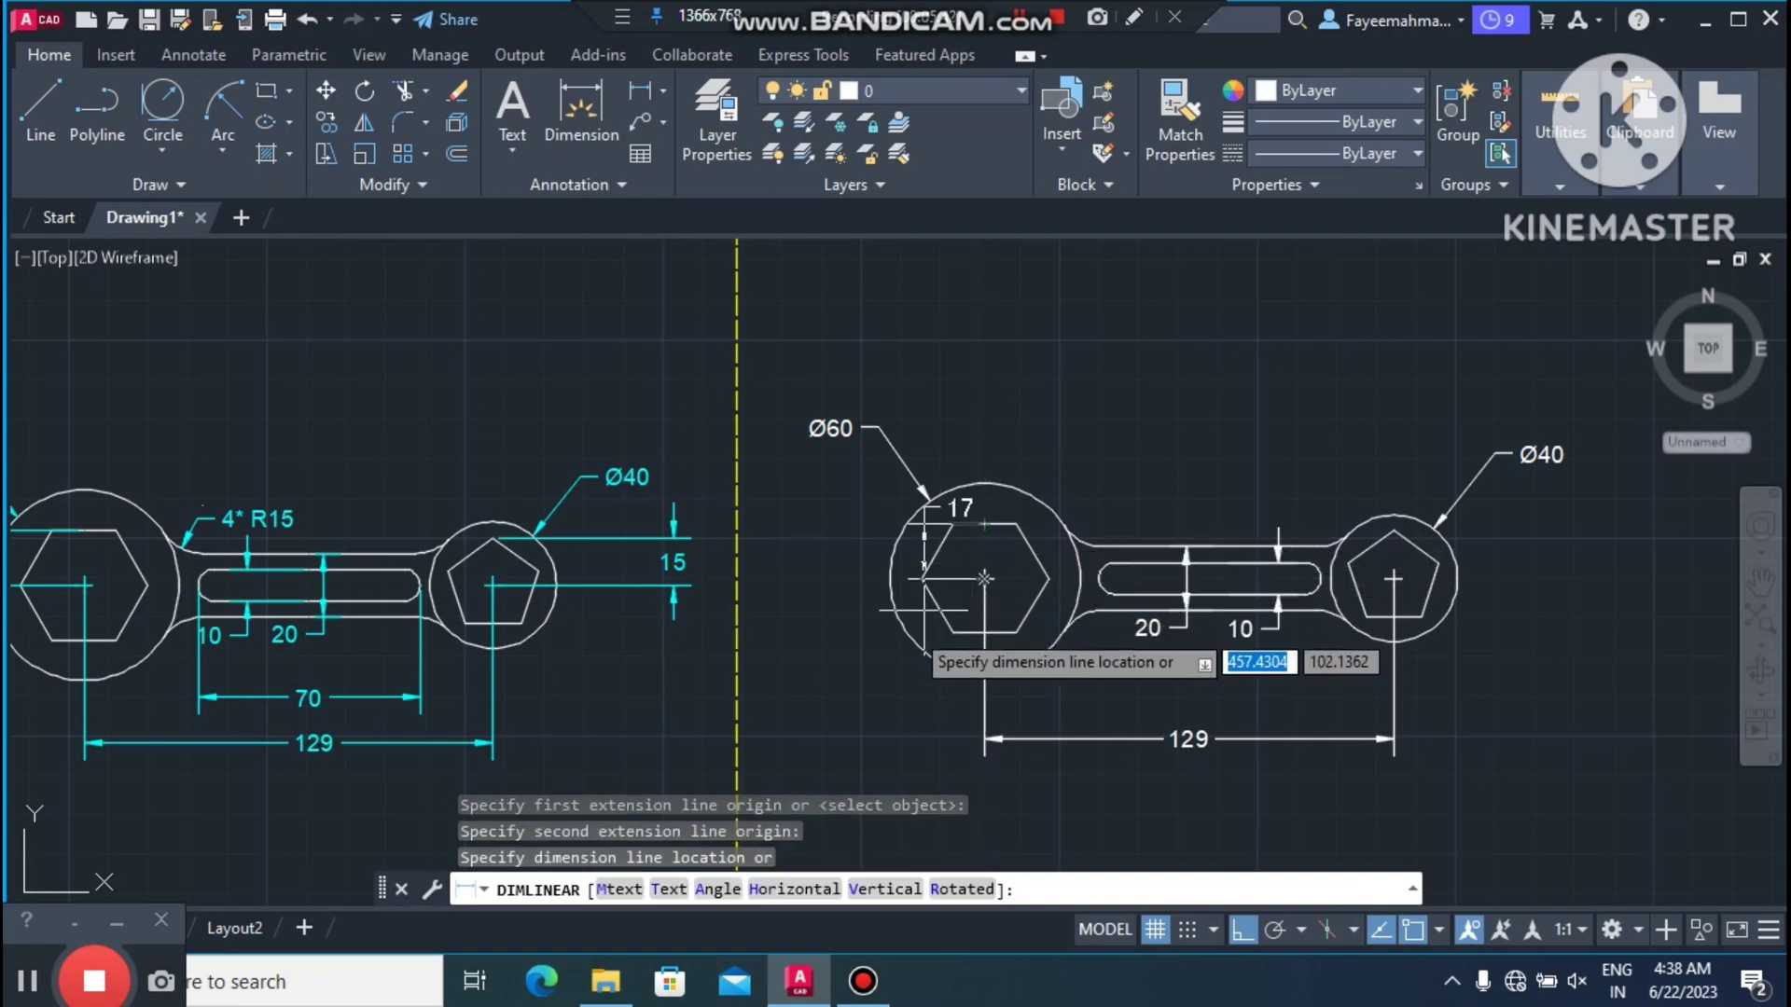
click(796, 665)
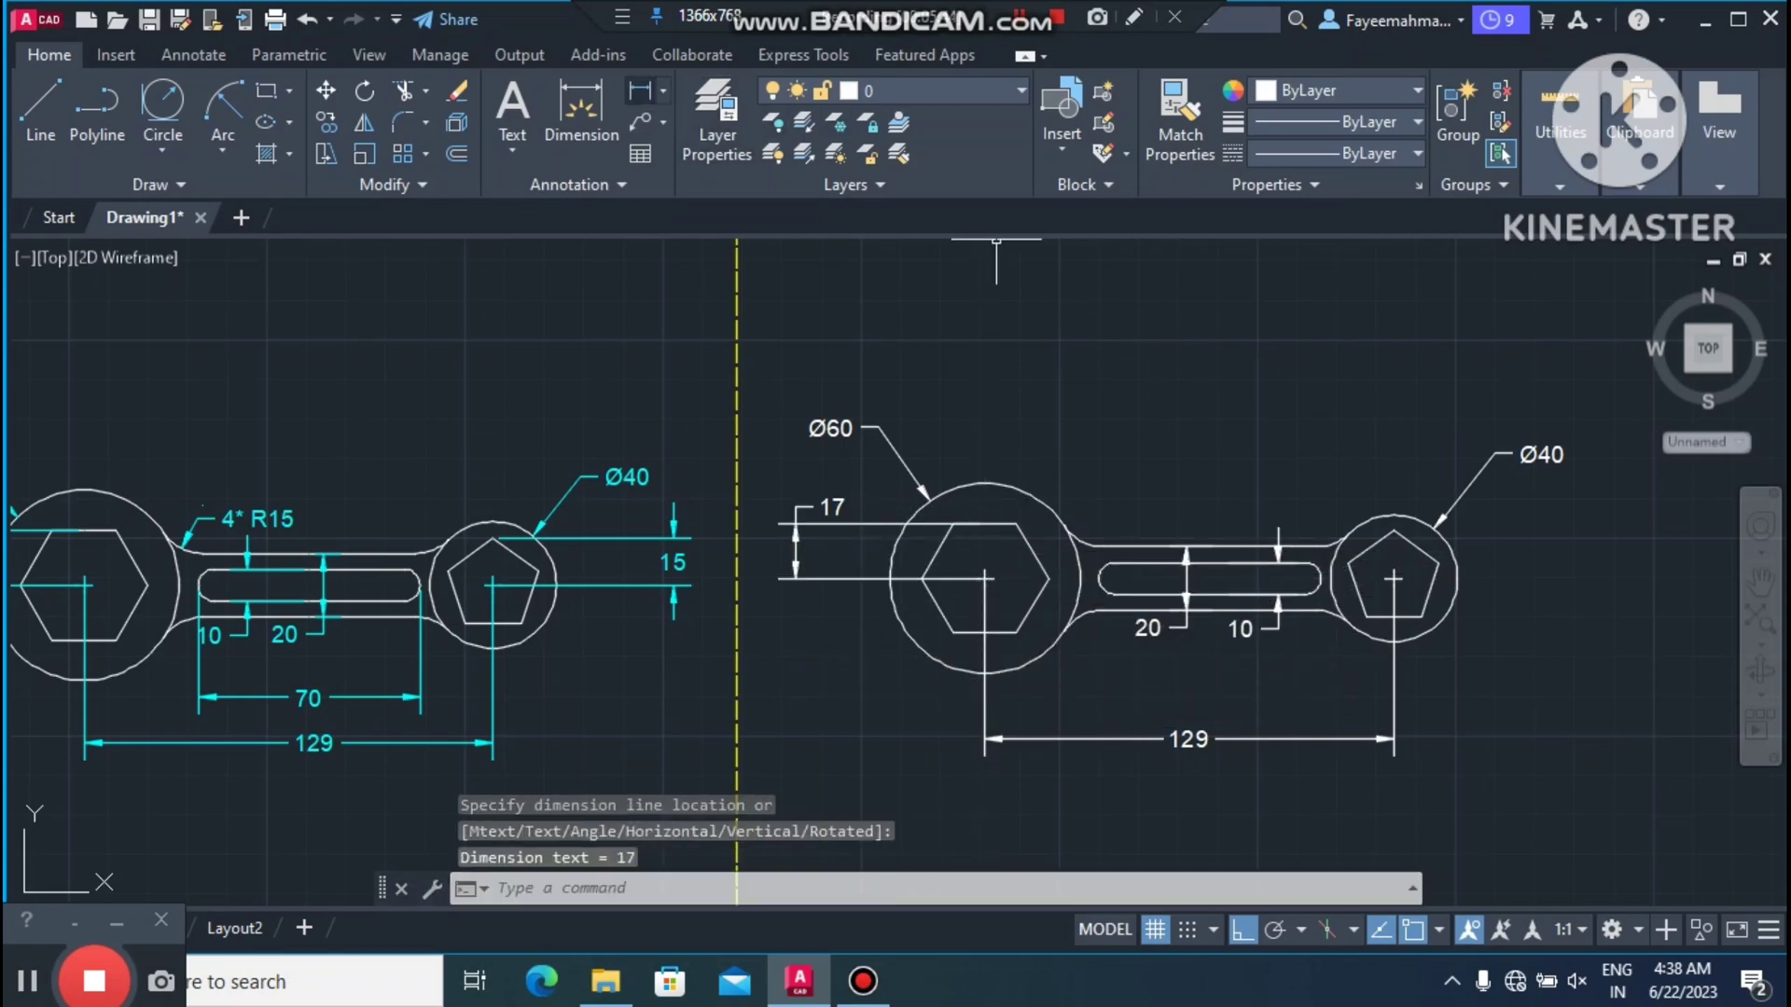
Step: Add a vertical linear dimension from the pentagon's centre to its top vertex, placed outside the small circle away from the handle
click(640, 90)
scroll(1398, 583, up, 2)
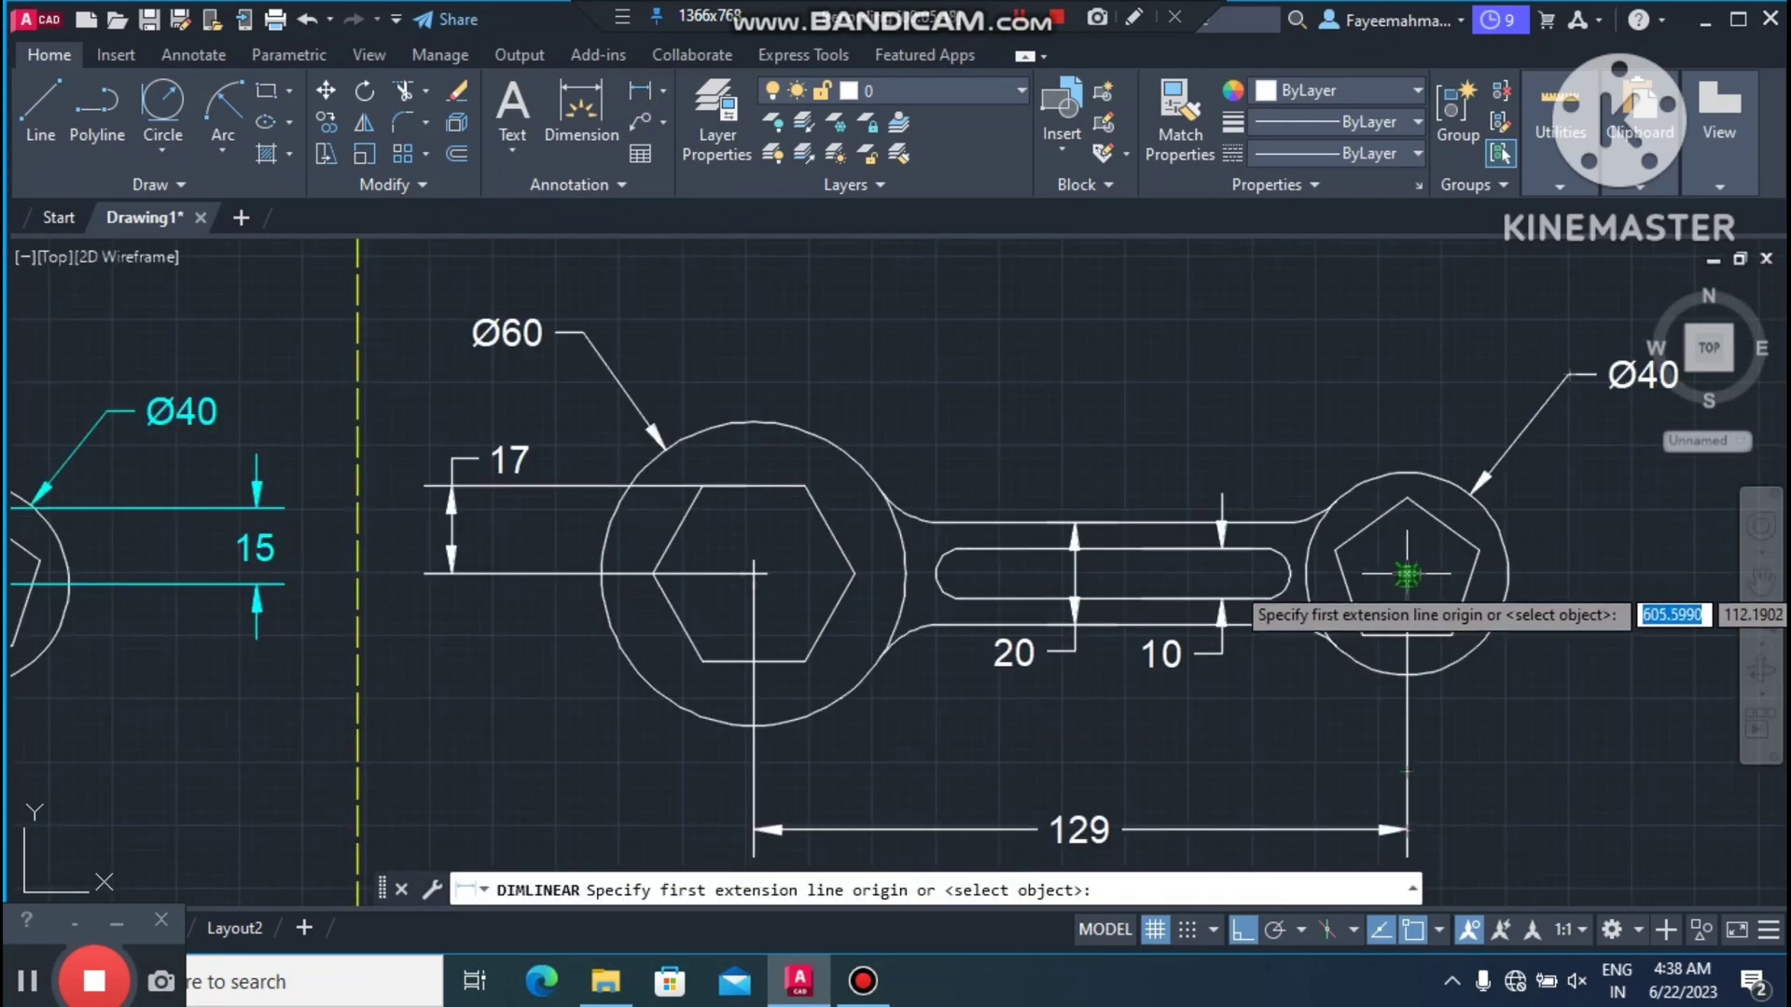
click(1406, 574)
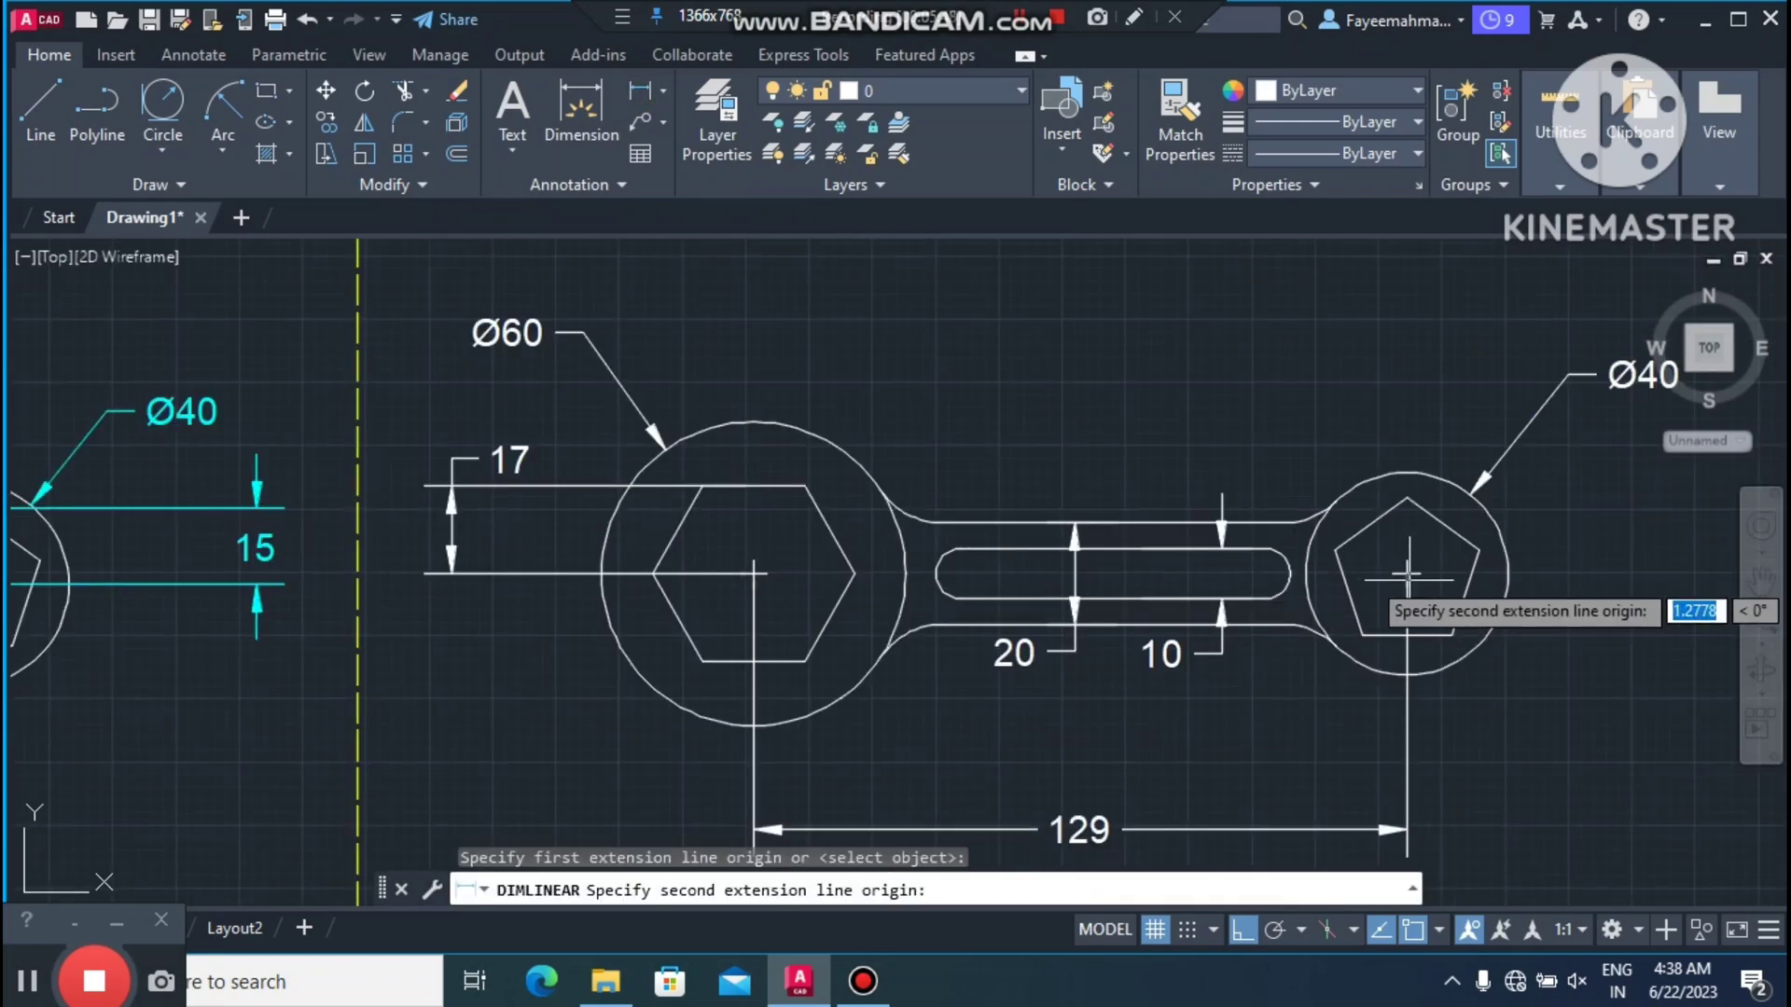
click(1406, 498)
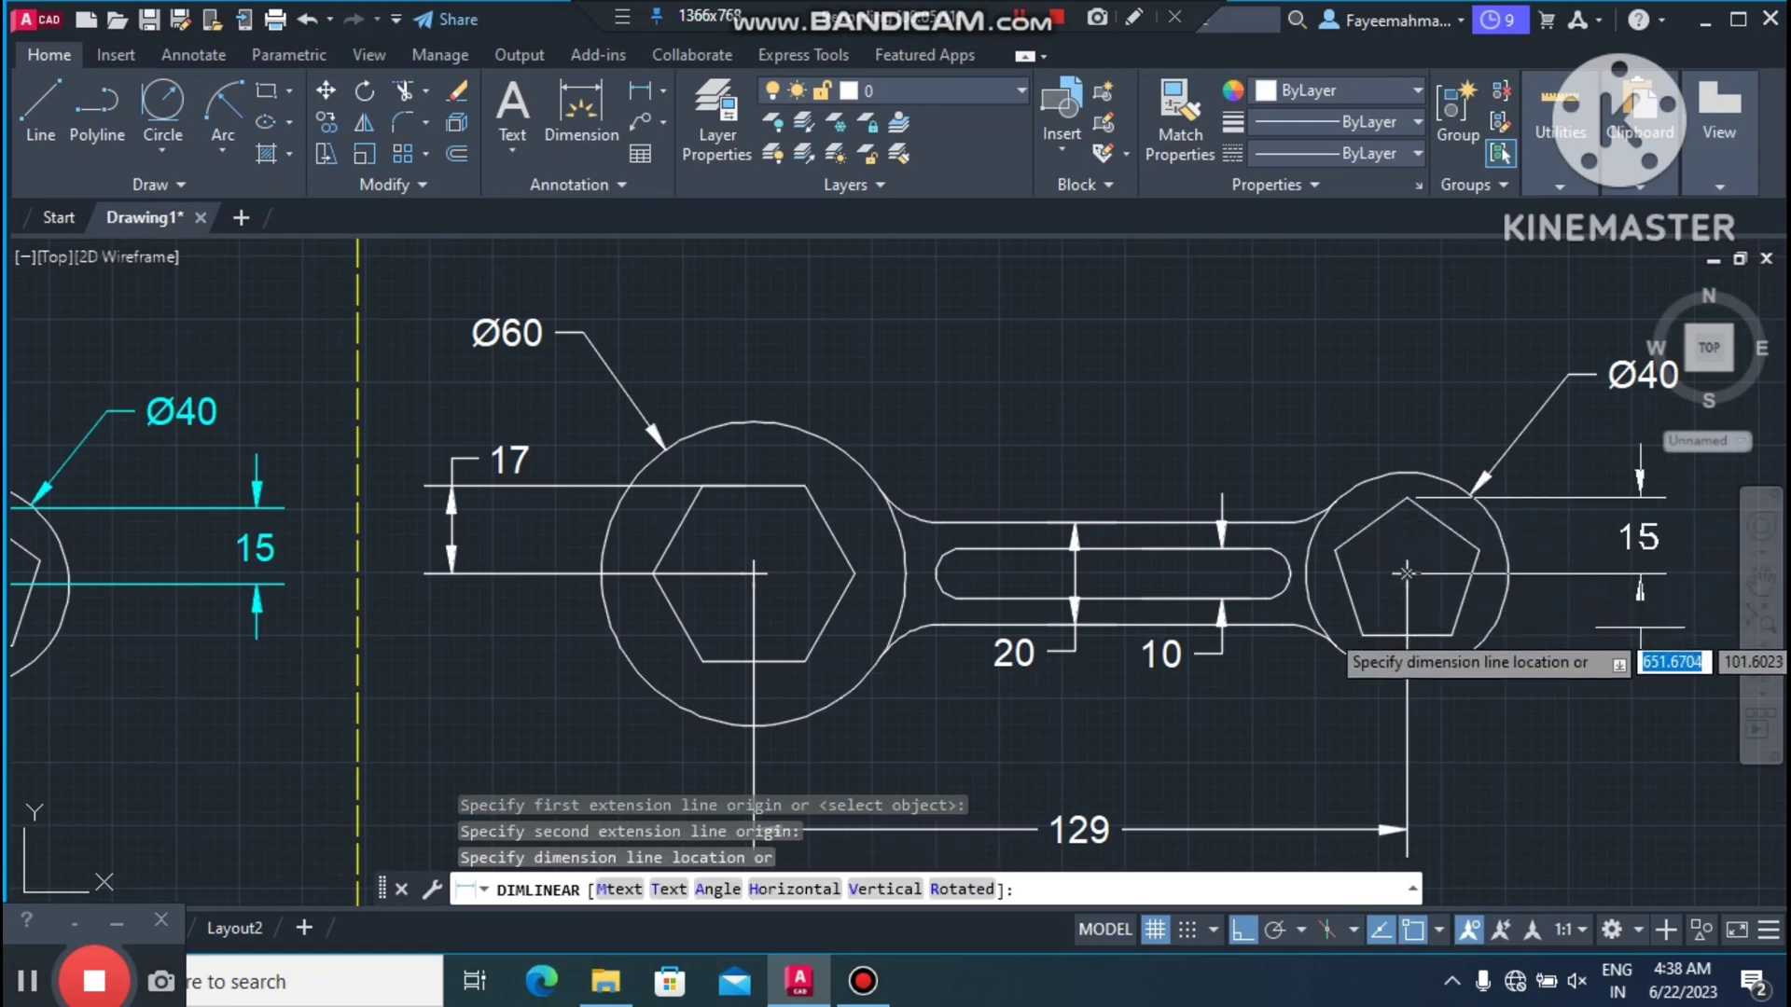
click(1640, 628)
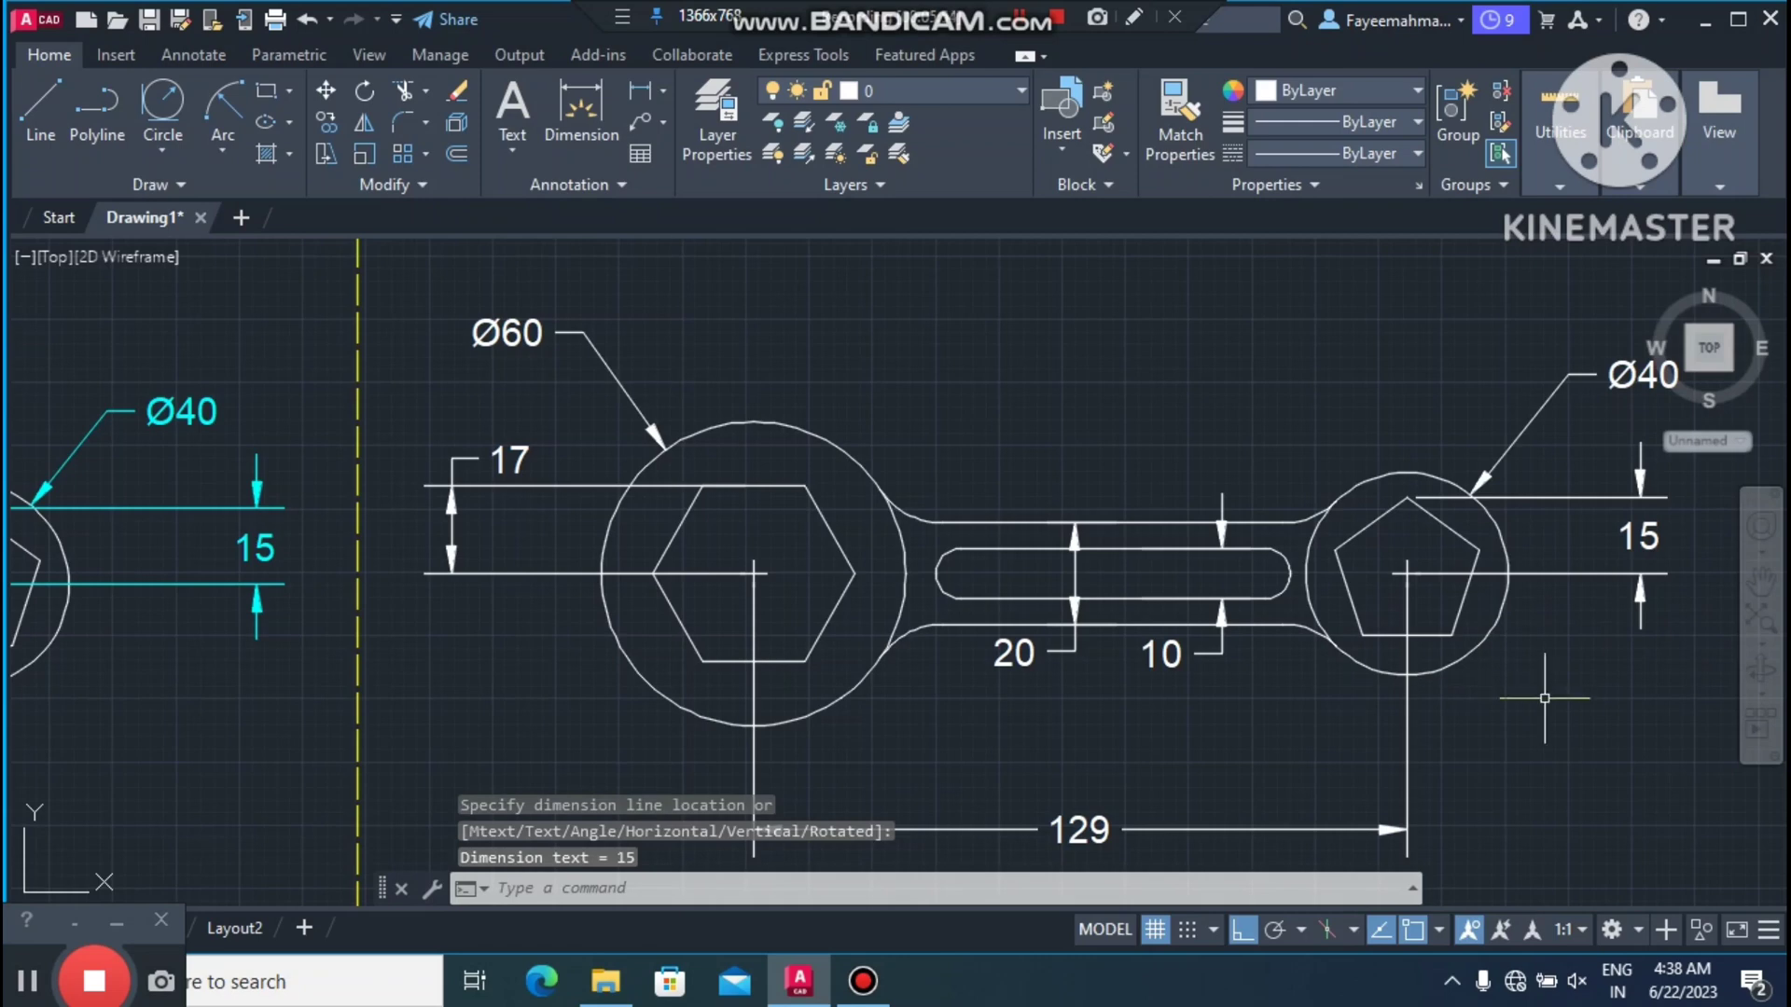
Step: Add a horizontal linear dimension across the slot's two rounded ends, placed between the handle and the centre-distance dimension
scroll(1545, 697, down, 2)
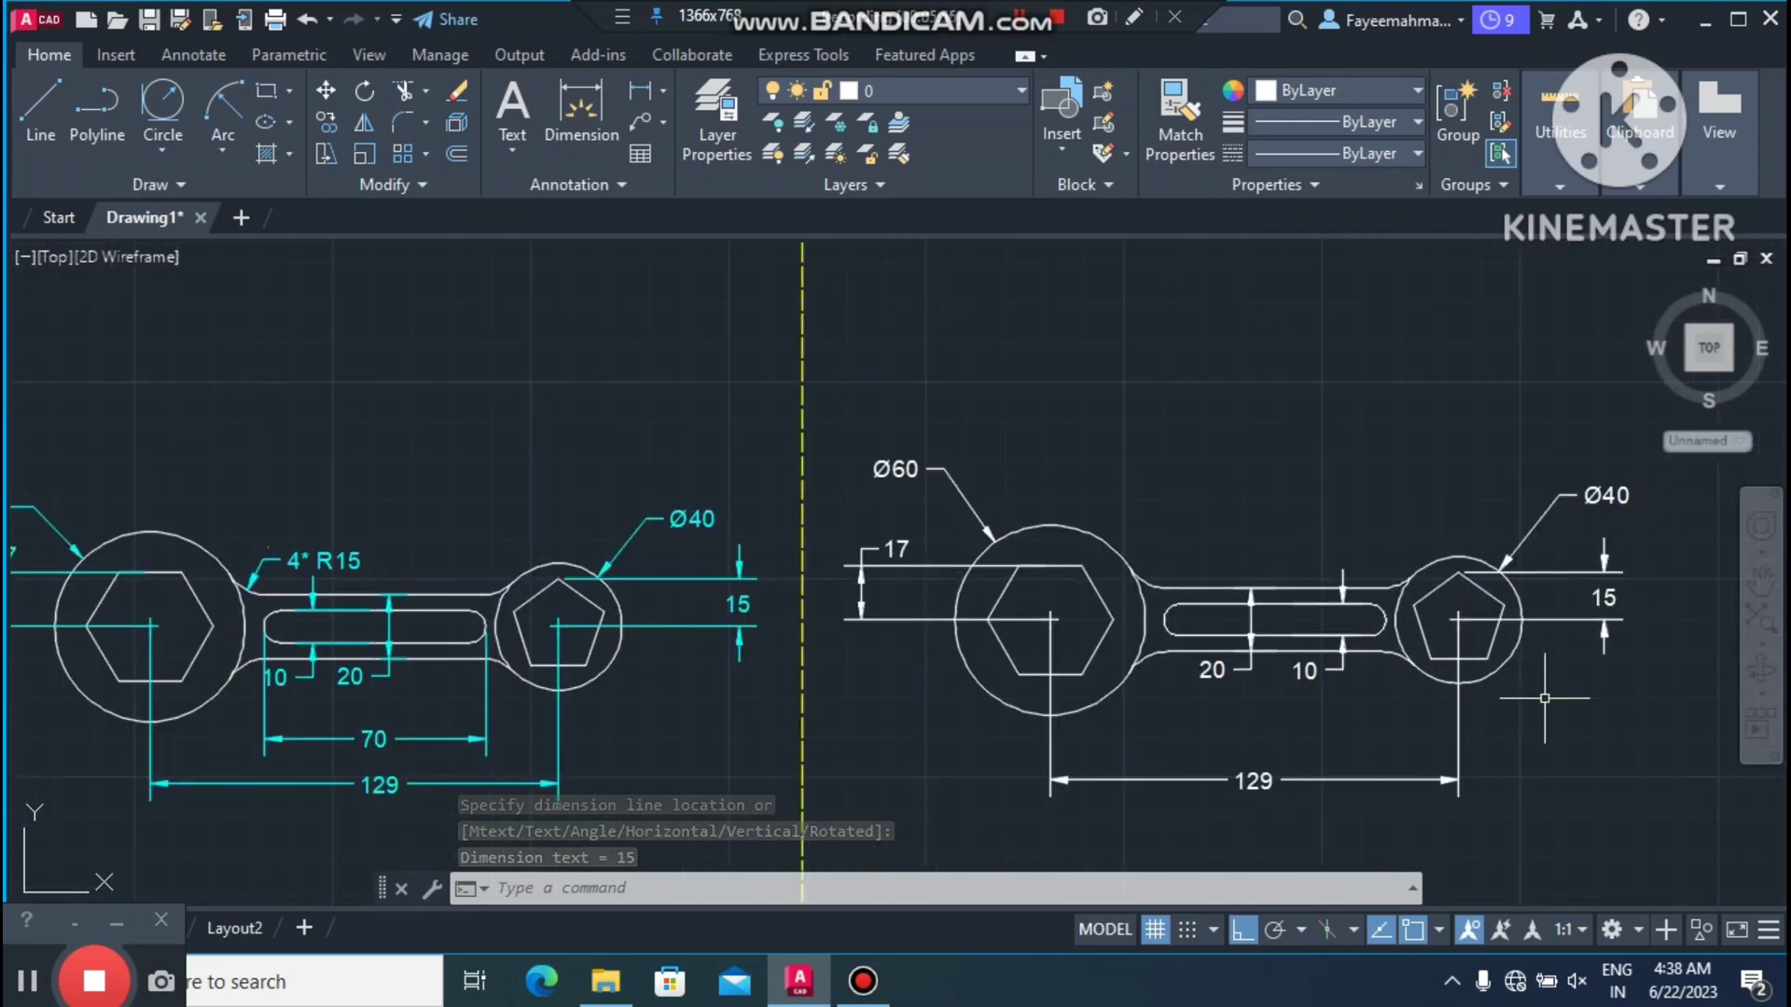
scroll(1283, 605, up, 2)
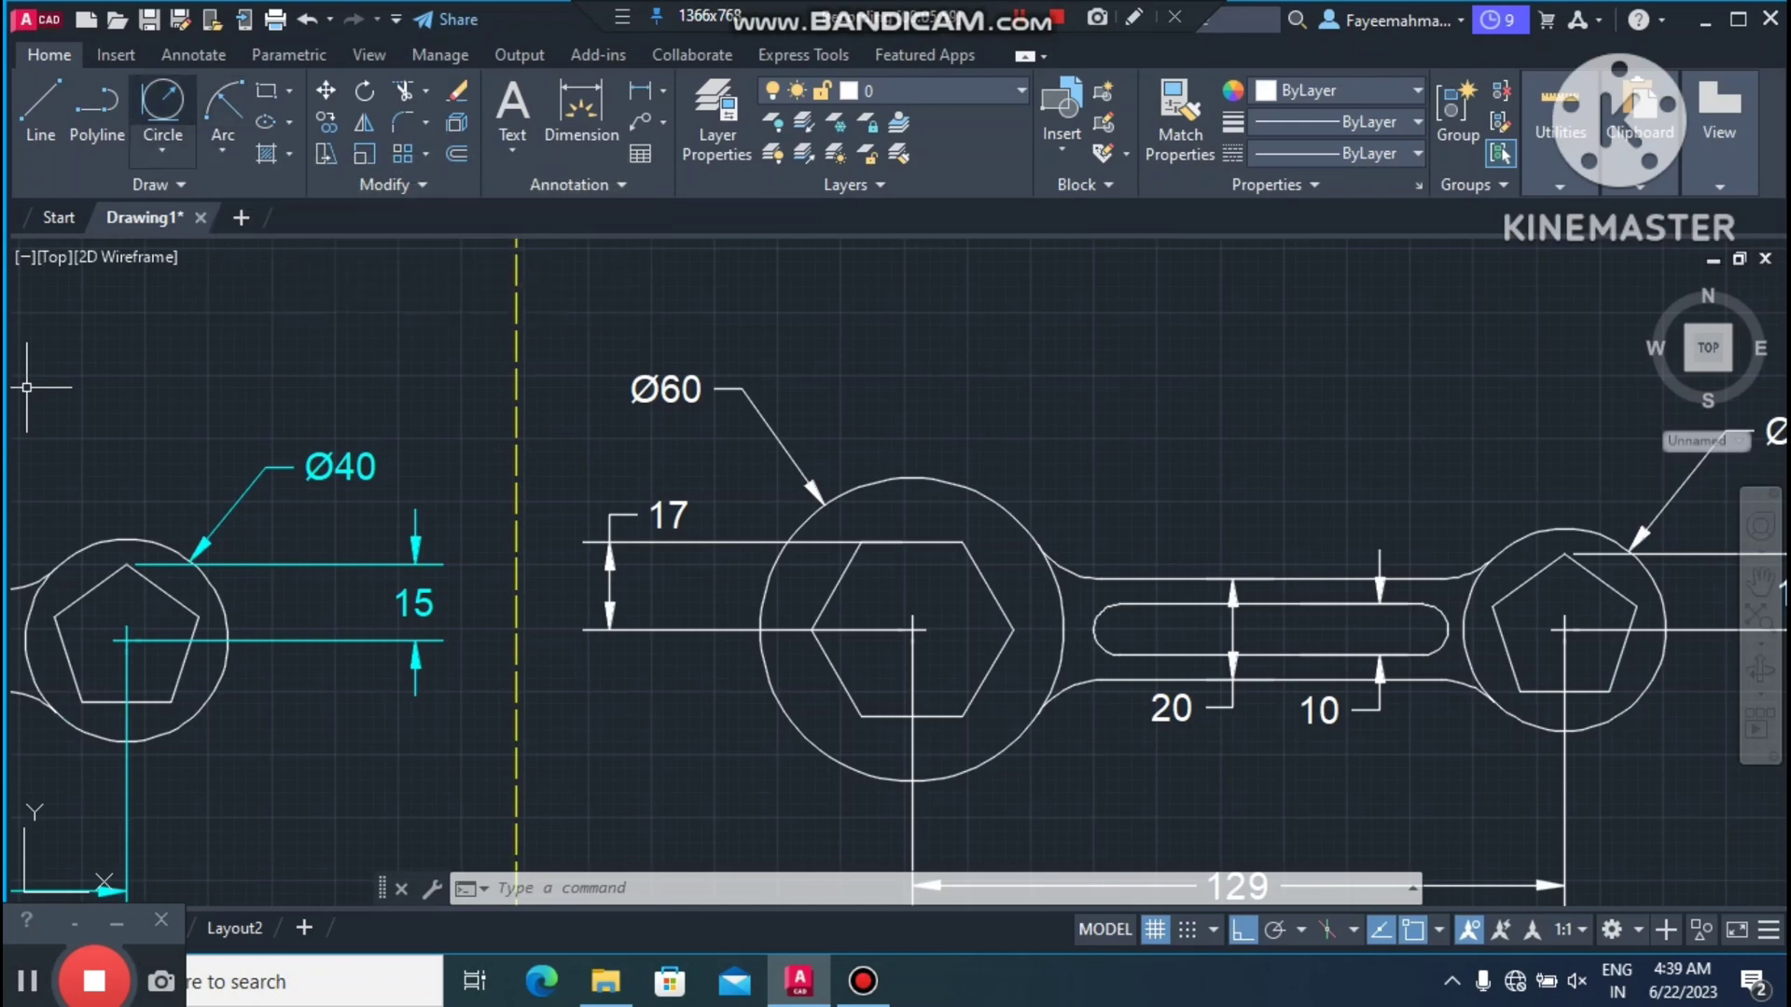
click(640, 91)
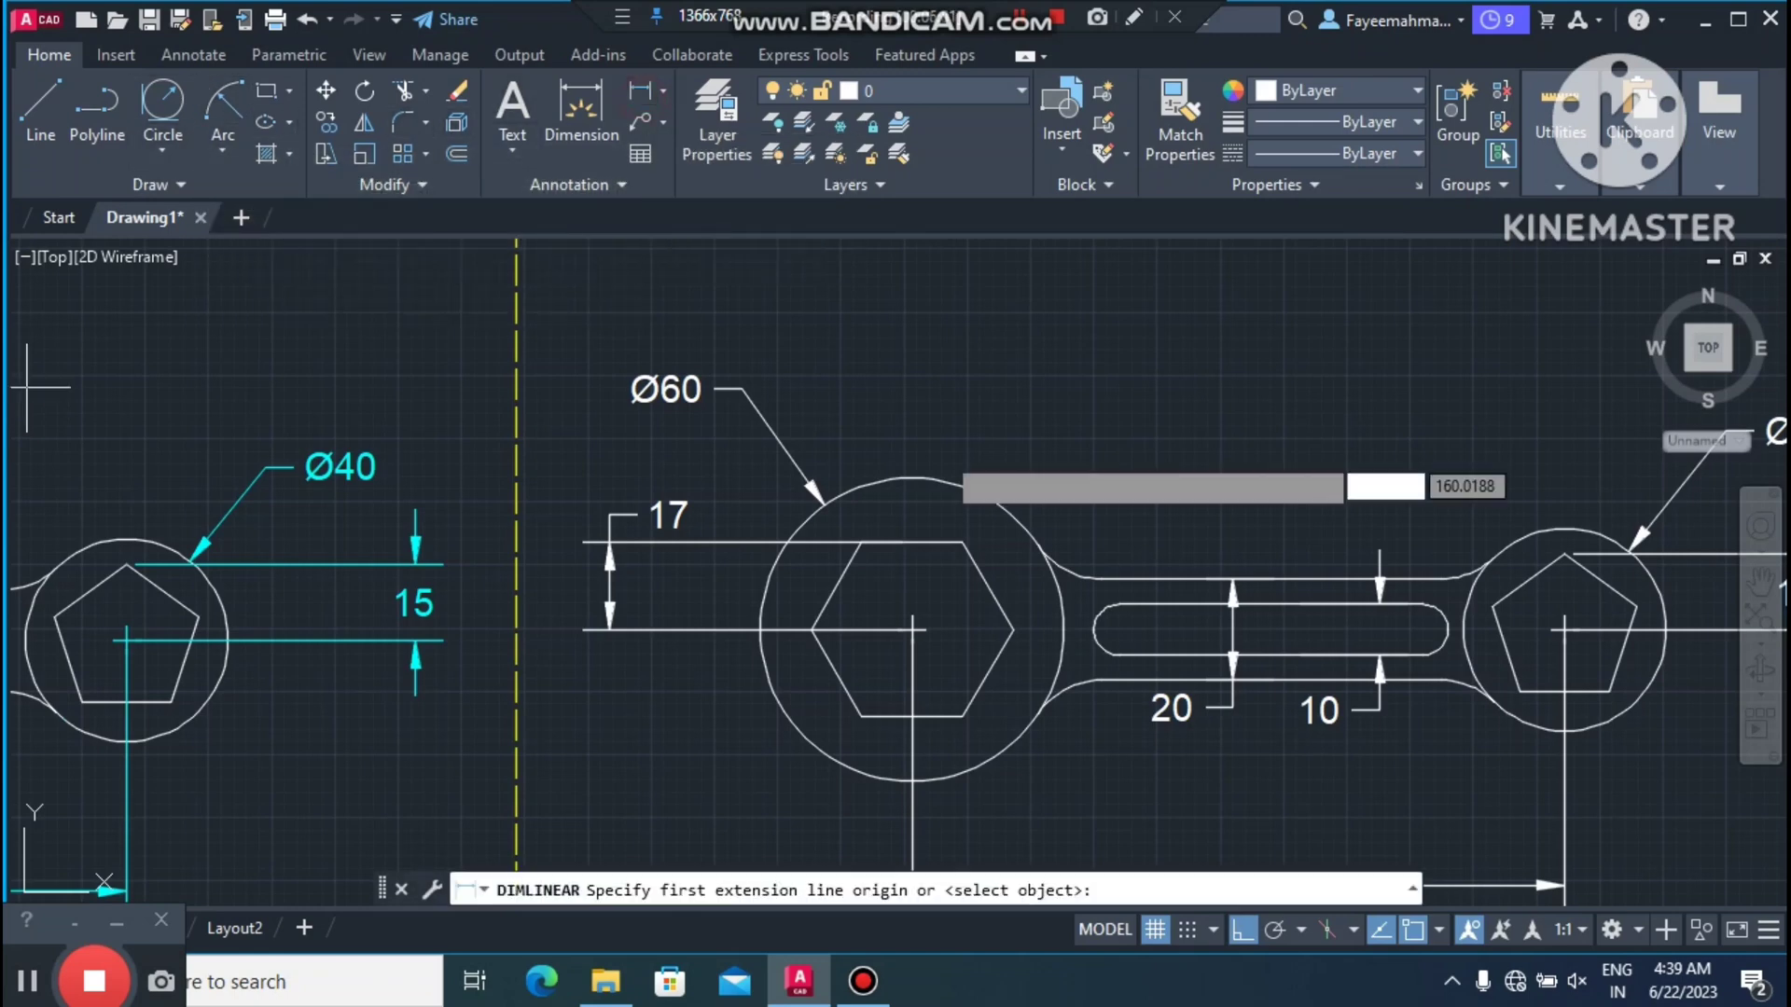
click(1095, 631)
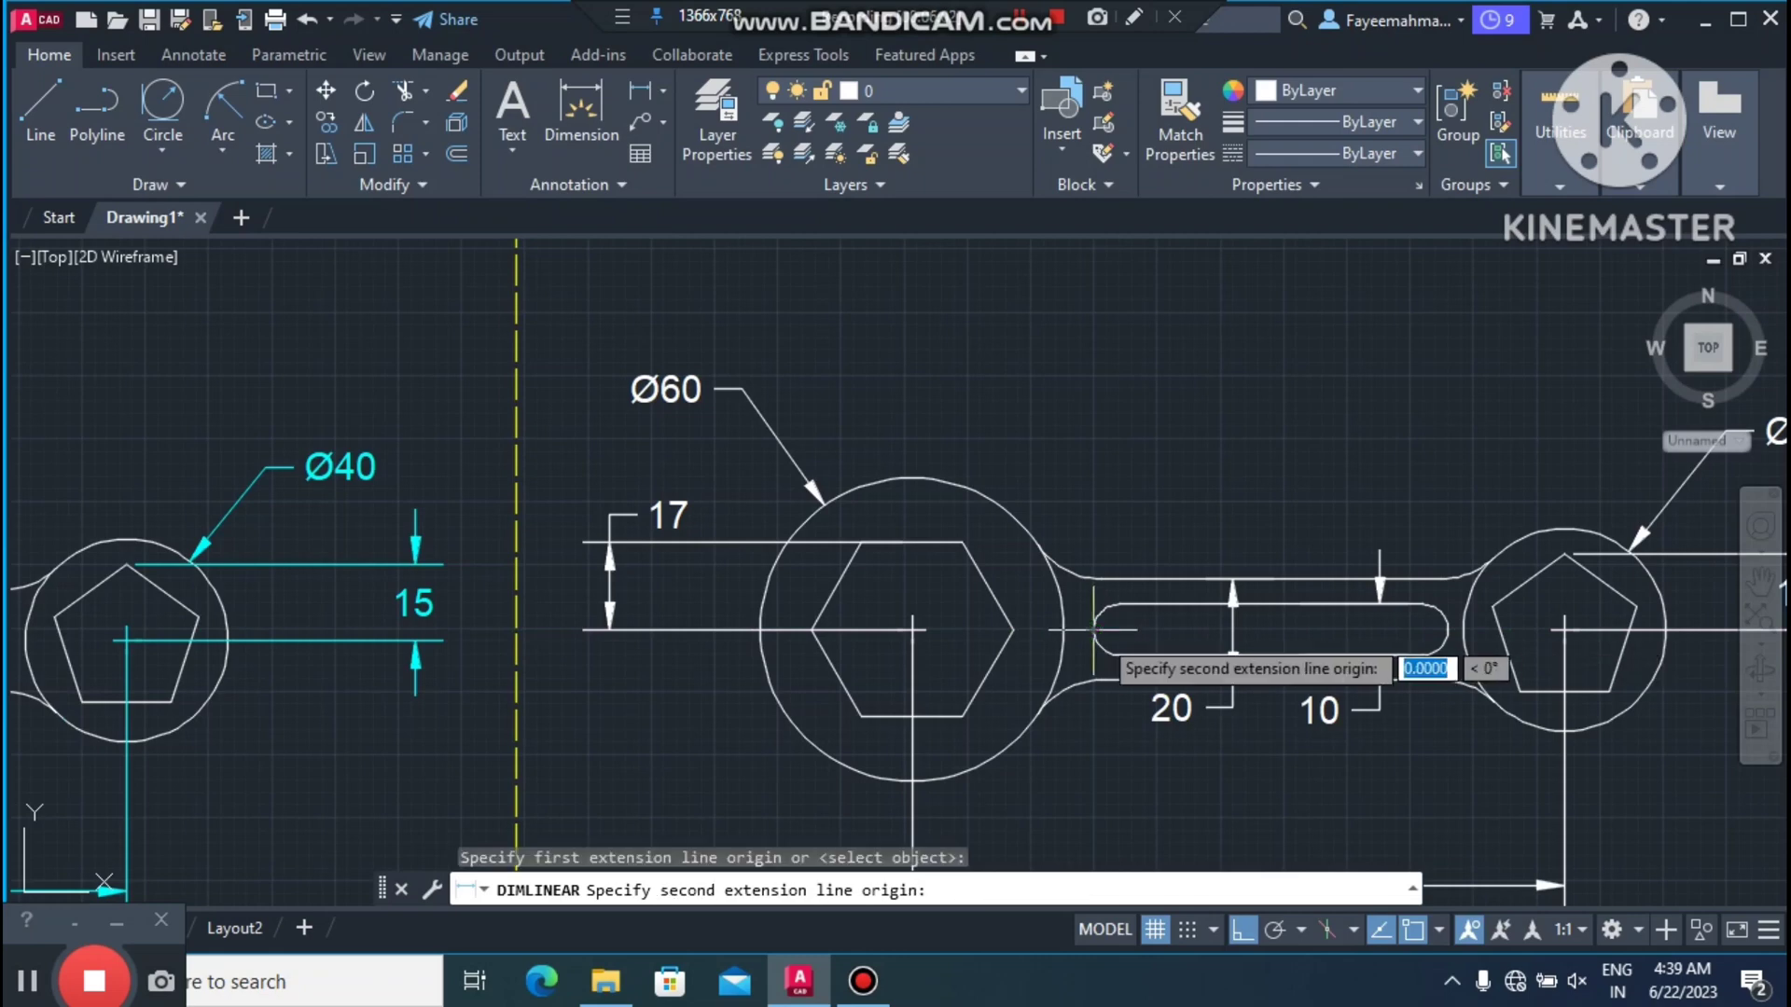
click(1445, 631)
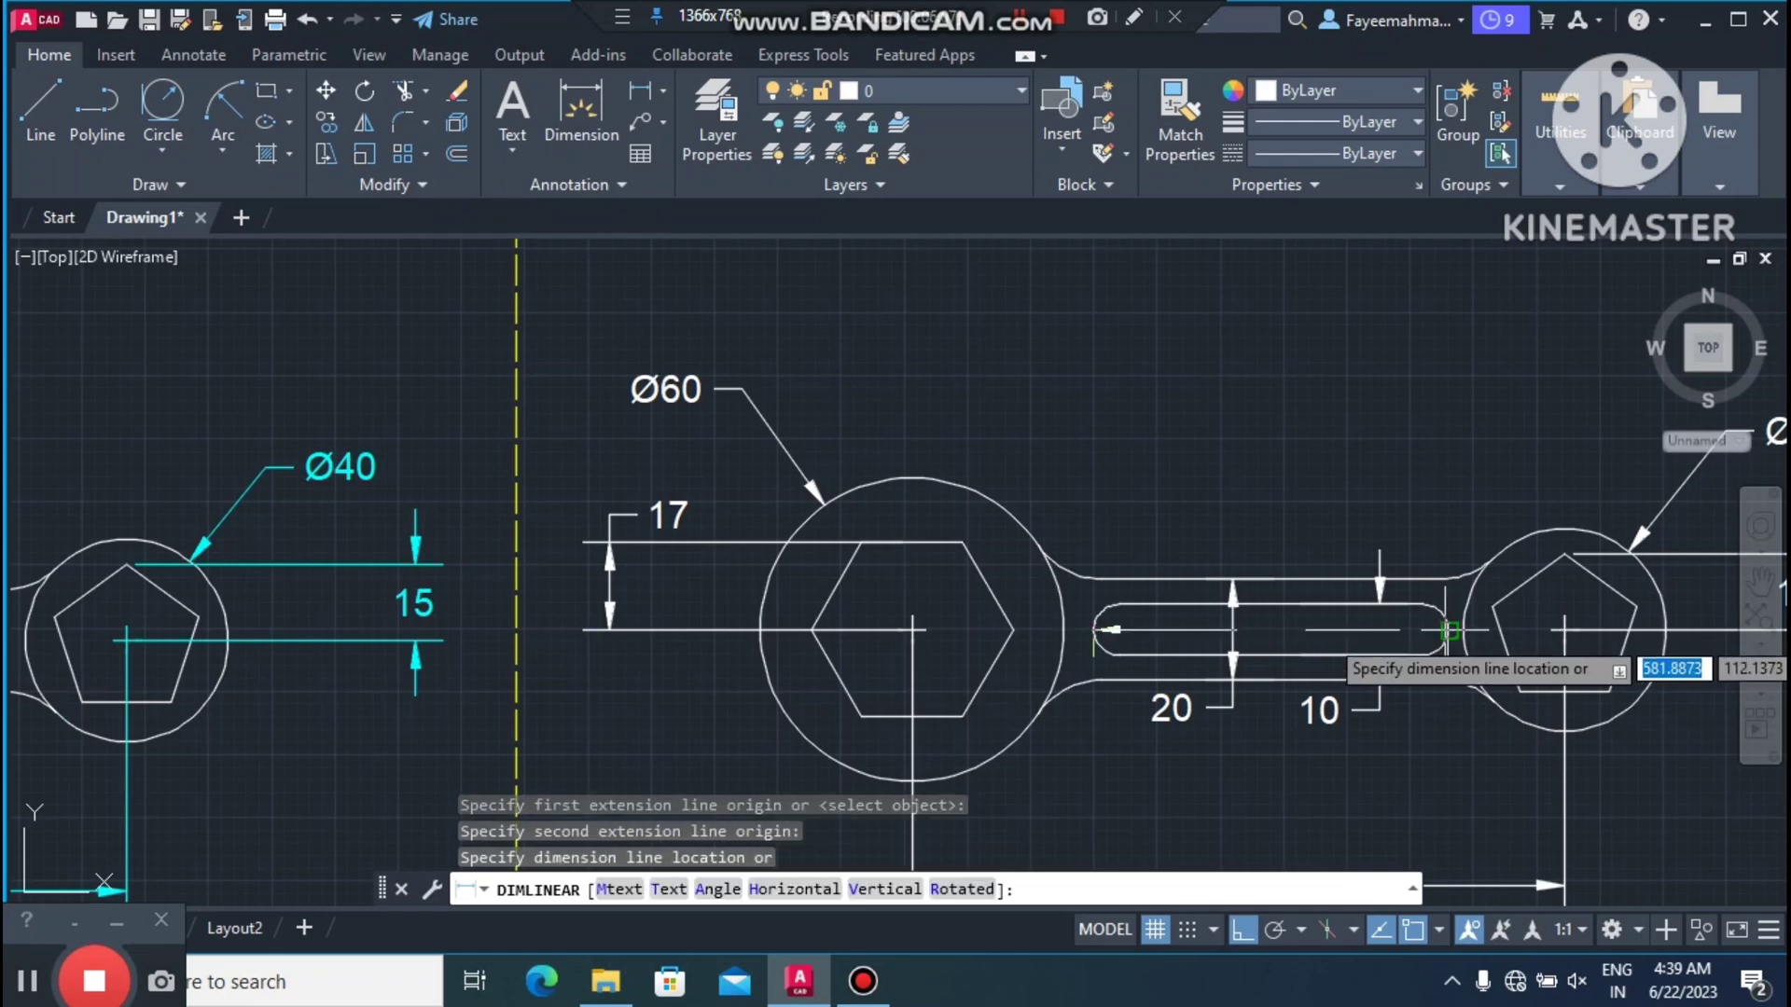
click(1290, 801)
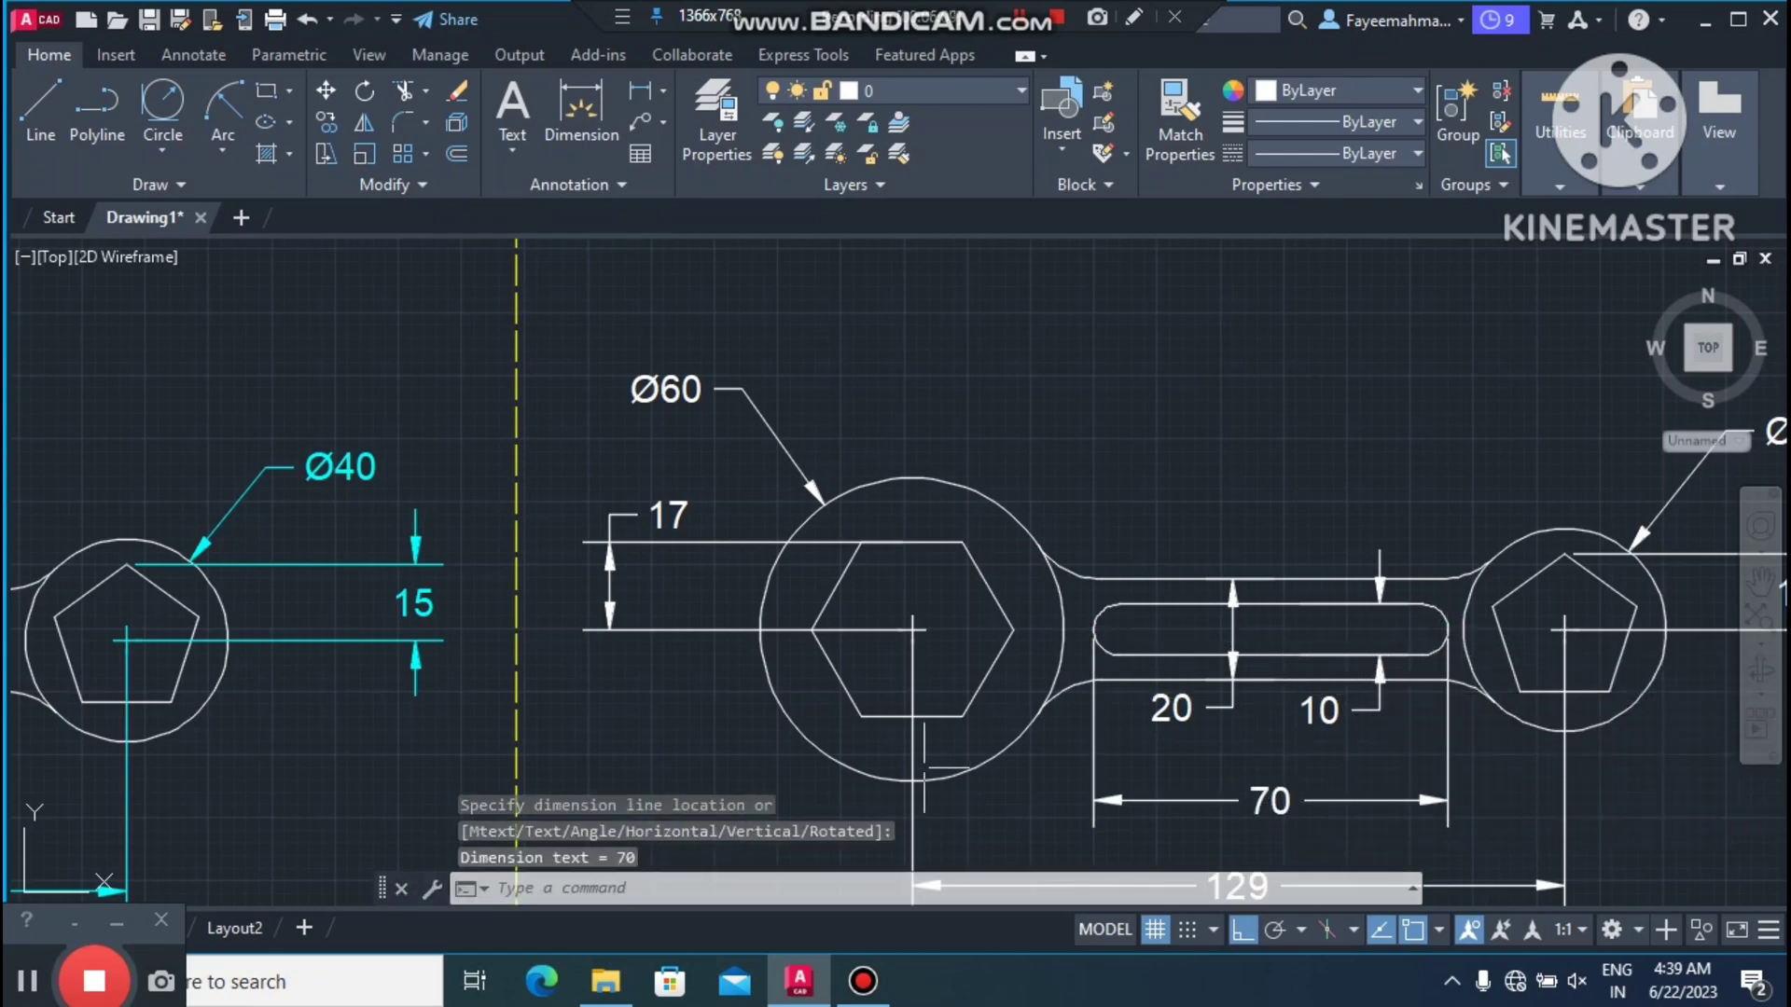
Step: Add a radius dimension to the upper fillet between the large circle and the handle, placed just above the handle
scroll(1138, 572, down, 2)
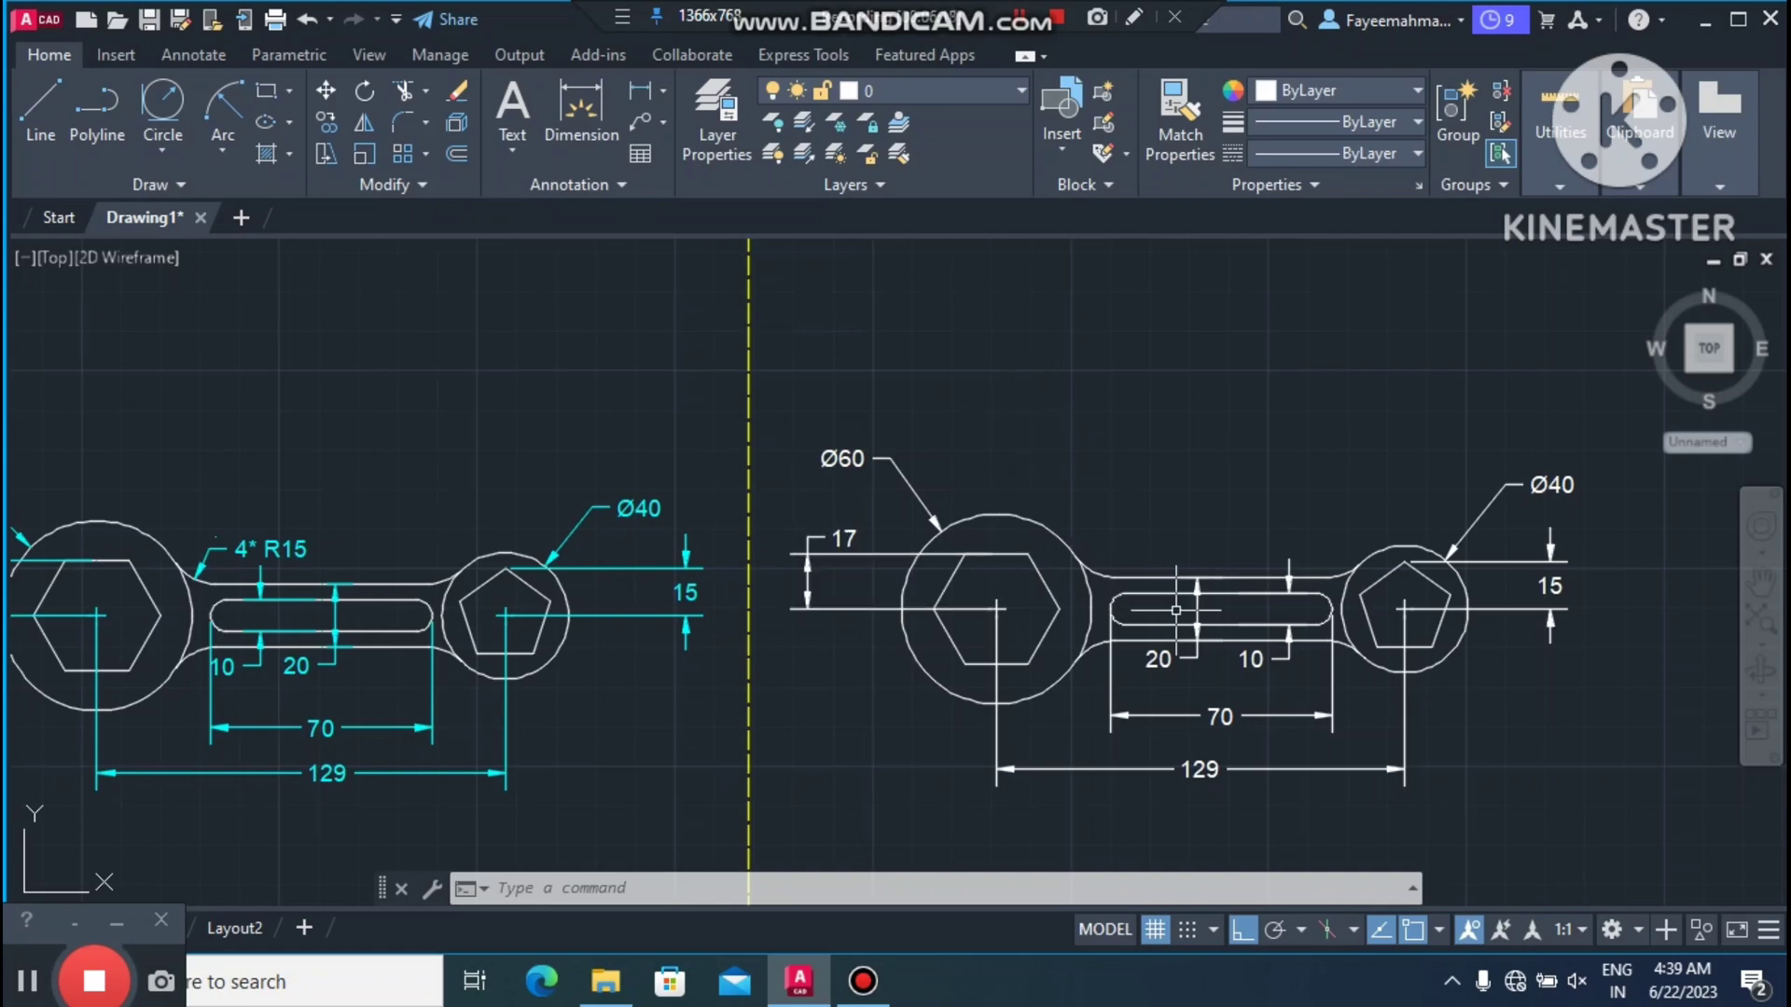
scroll(1176, 611, up, 2)
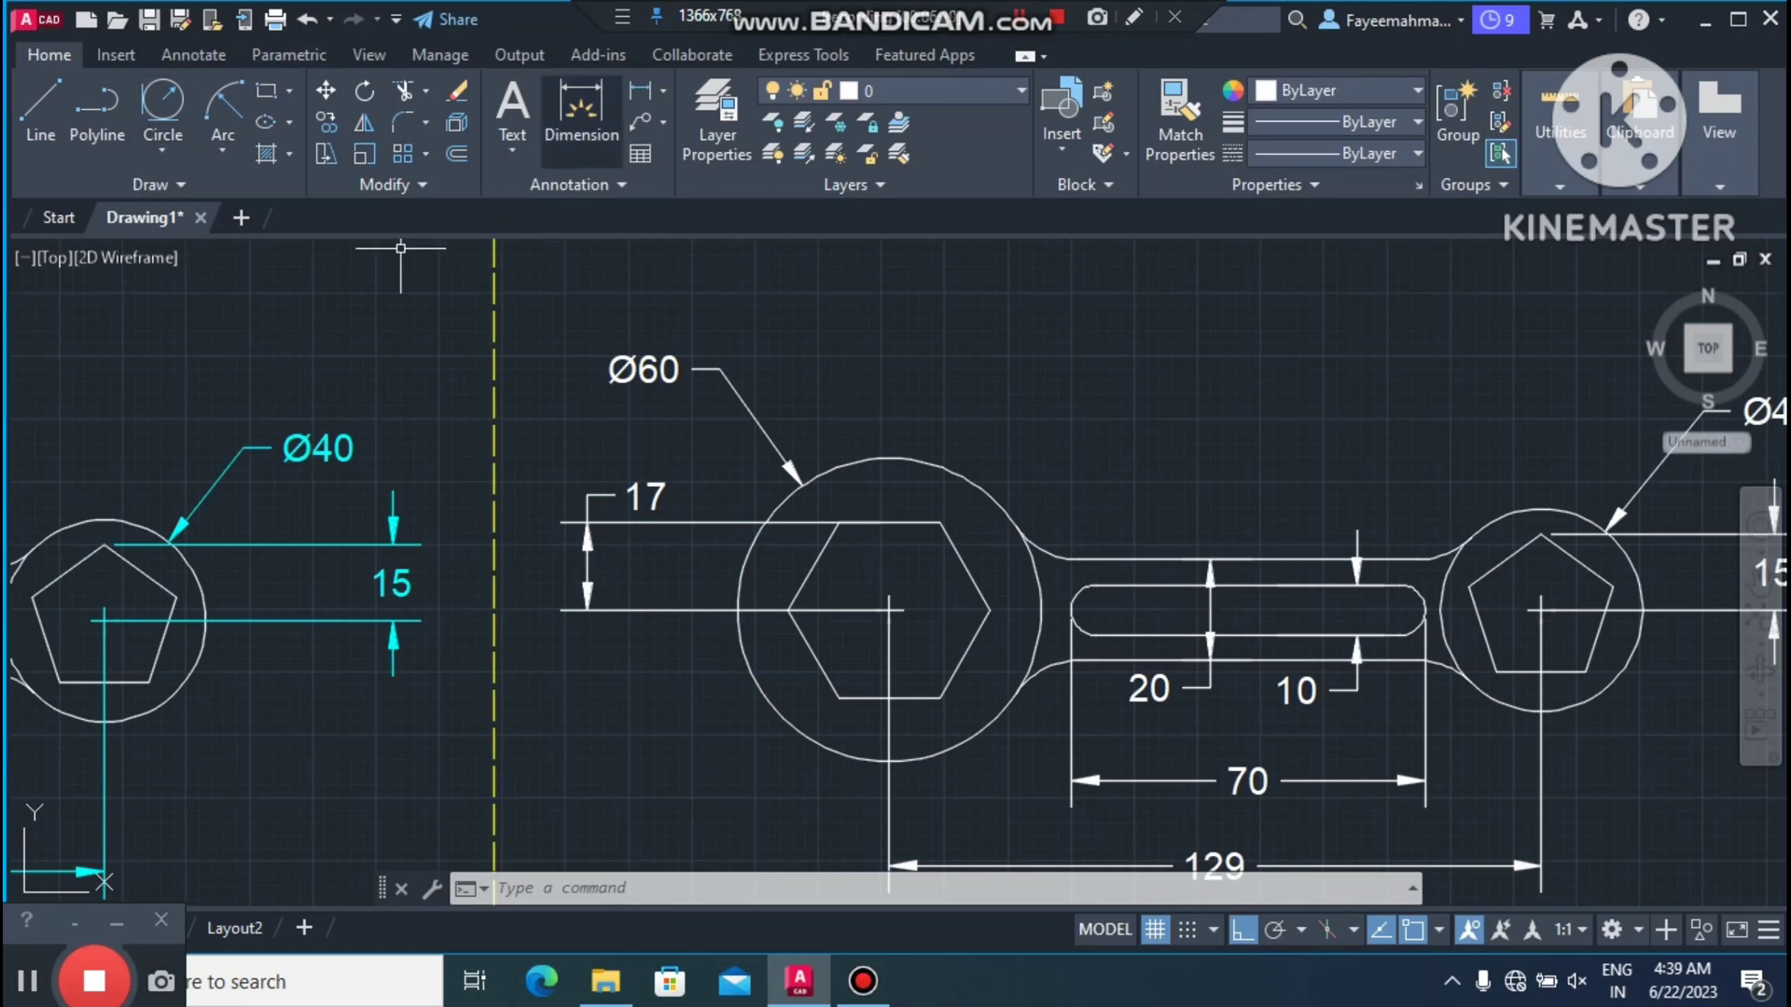
click(662, 90)
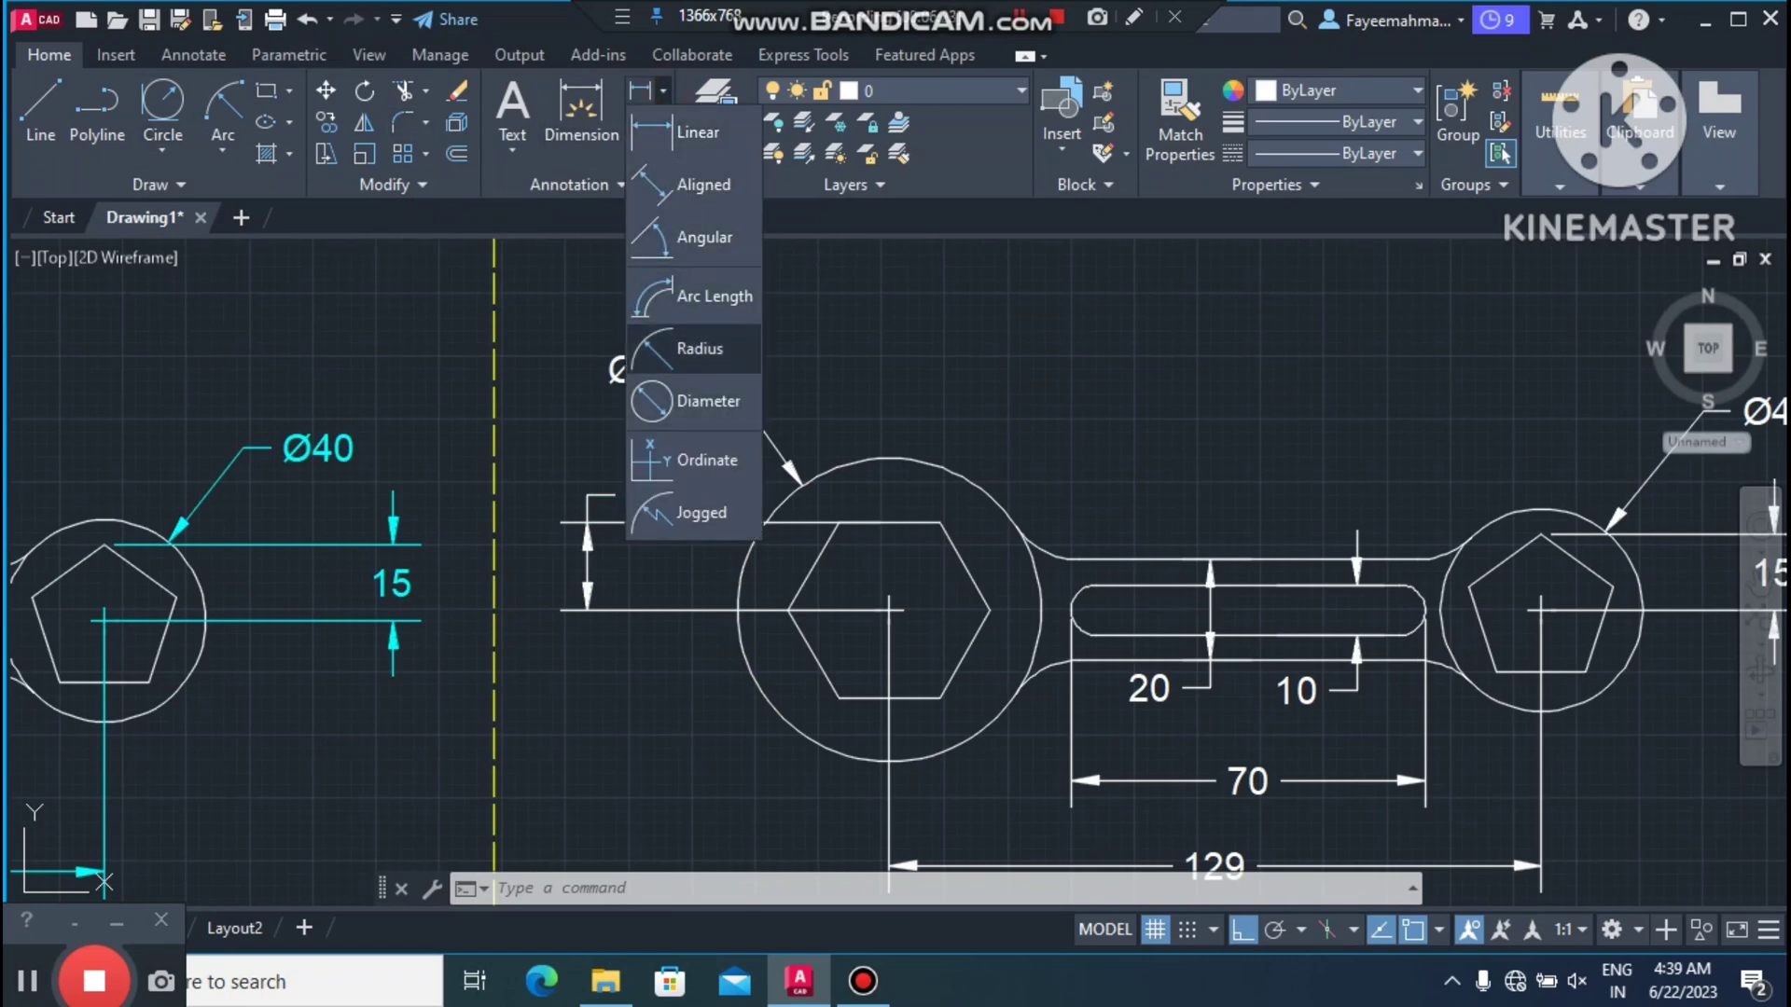
click(673, 360)
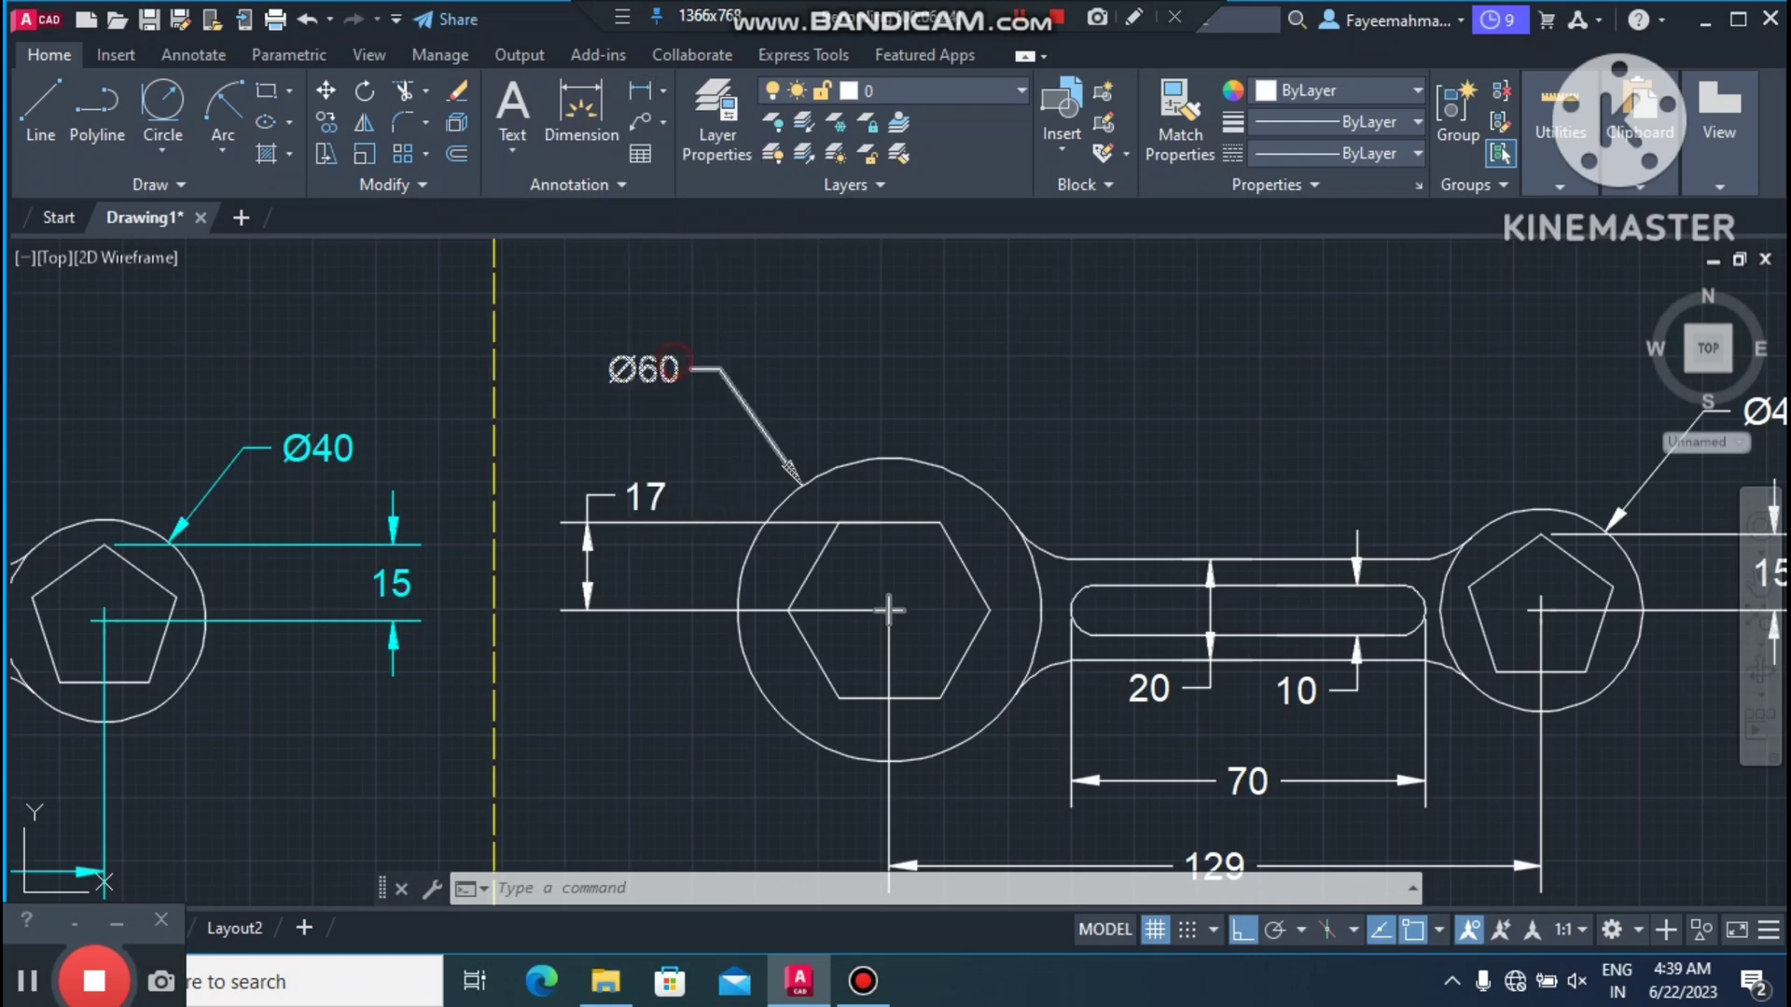
click(1027, 557)
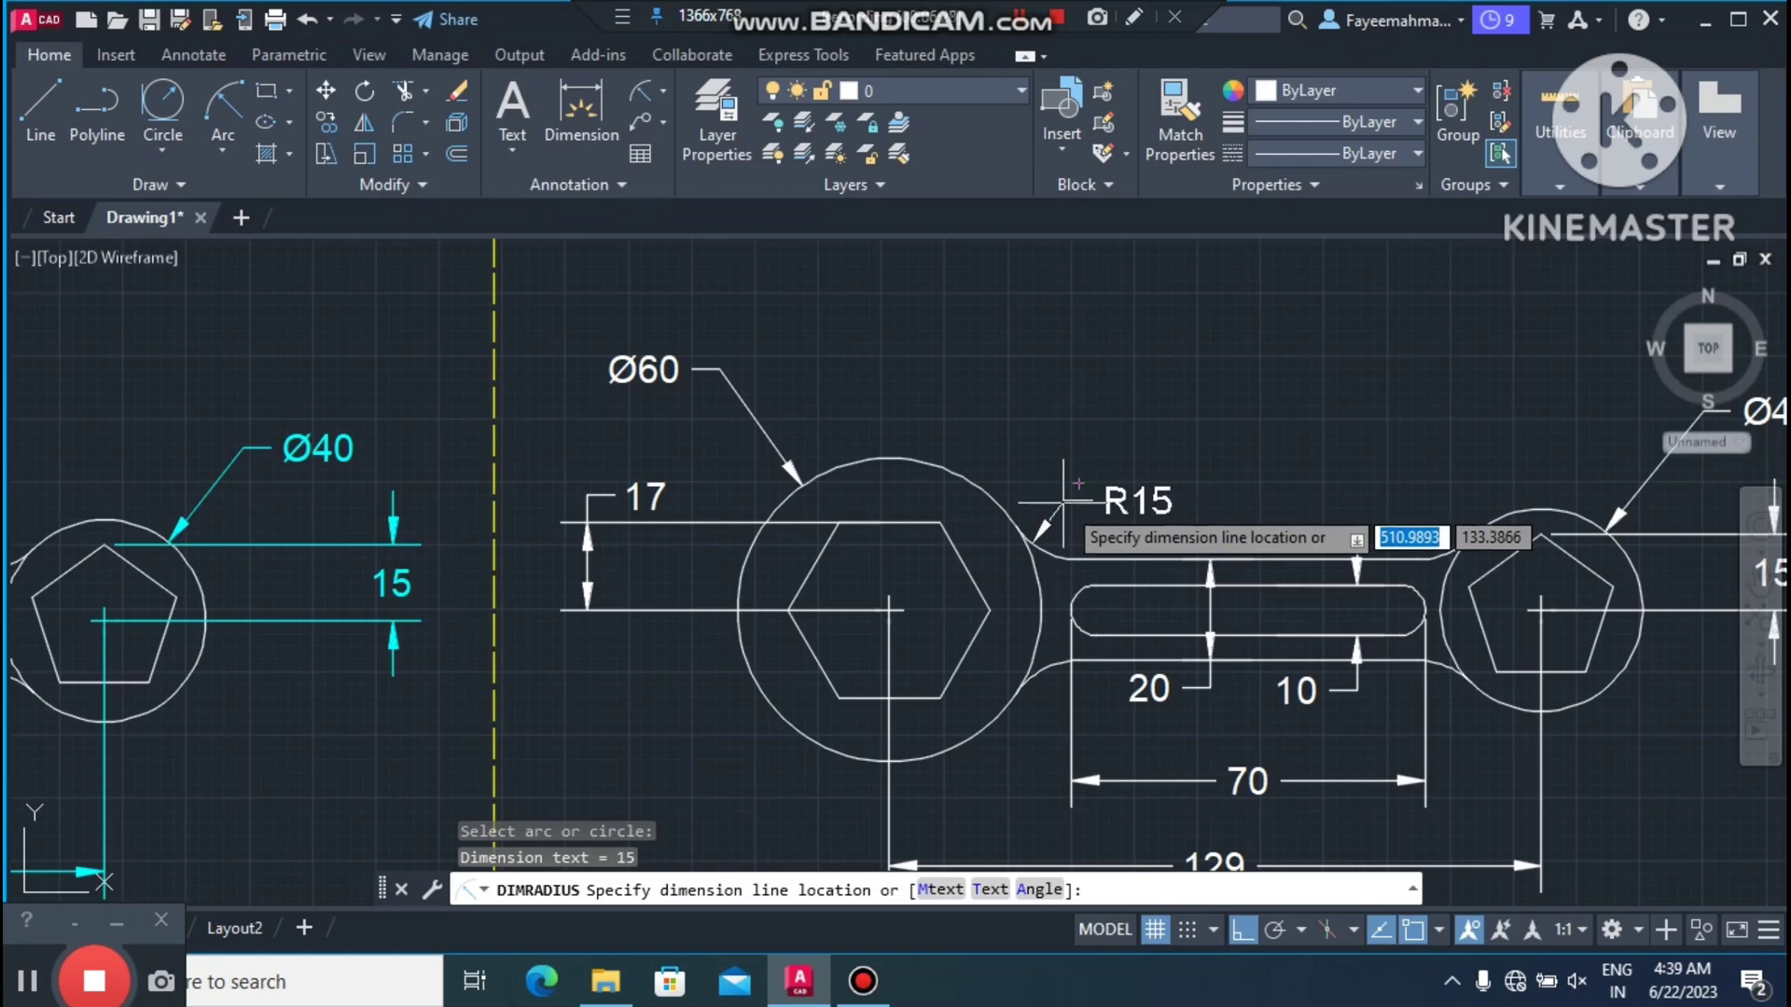
click(1063, 499)
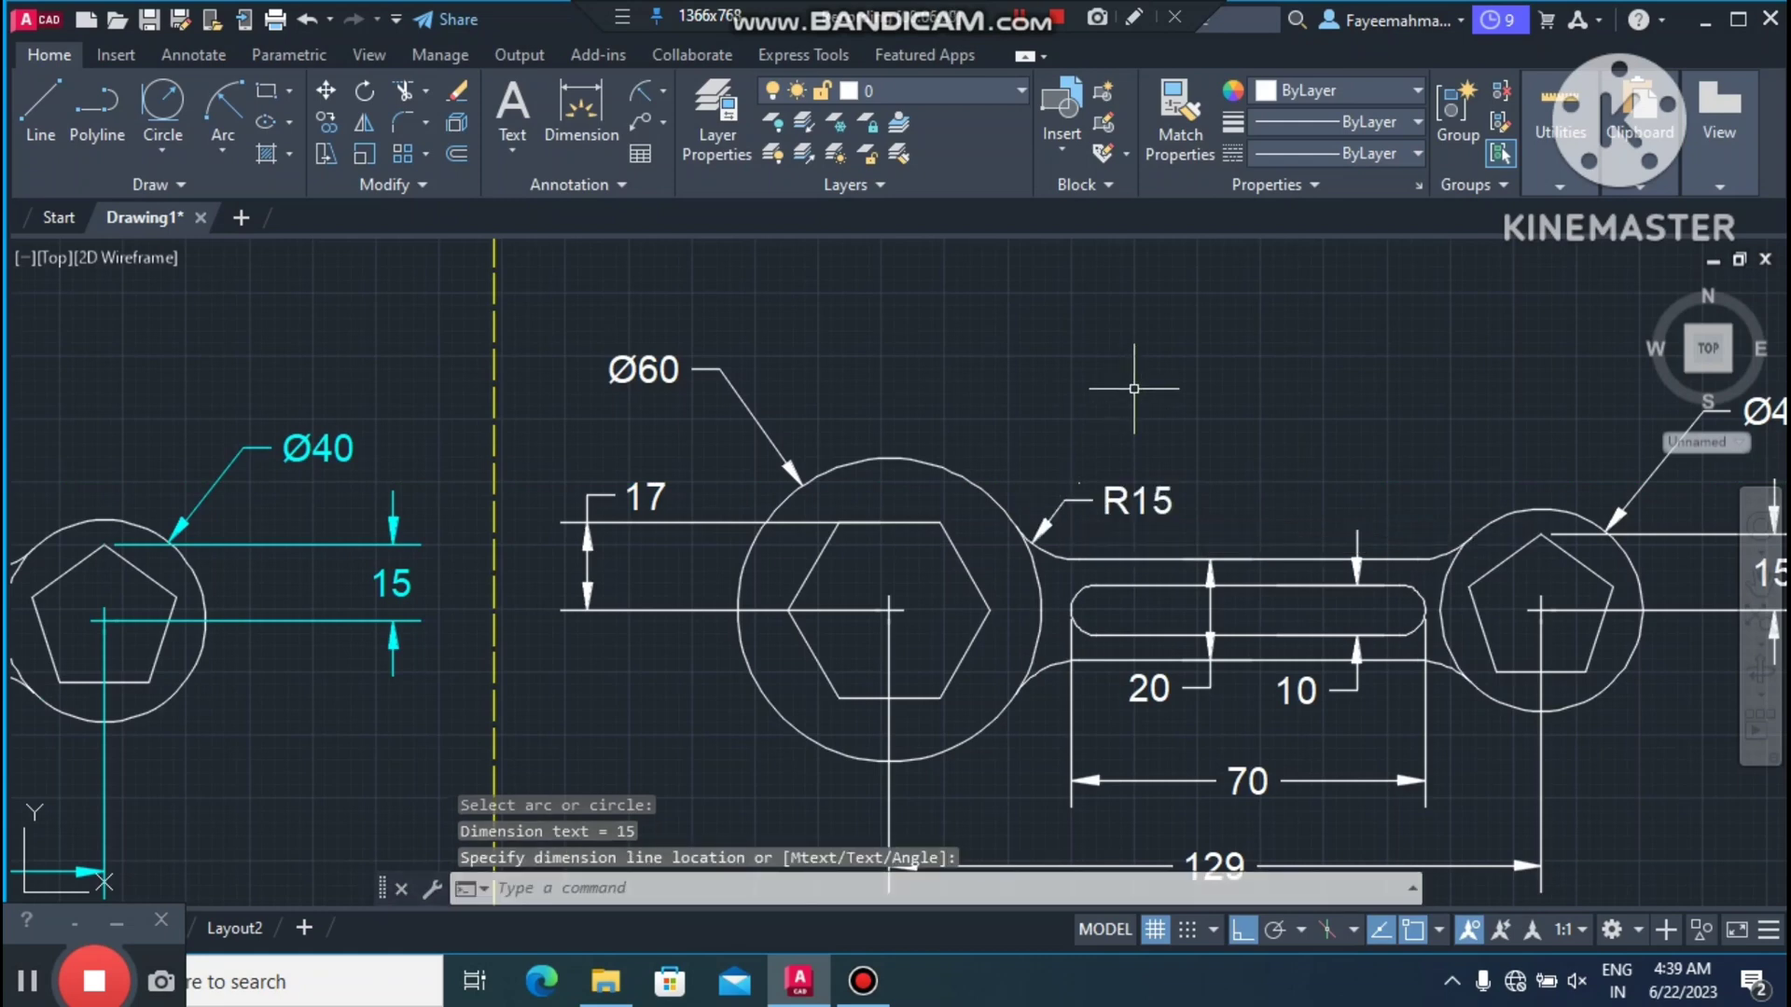
key(Escape)
key(Escape)
Step: Change the fillet radius dimension's text to 4*R15 and finish text editing
click(1139, 500)
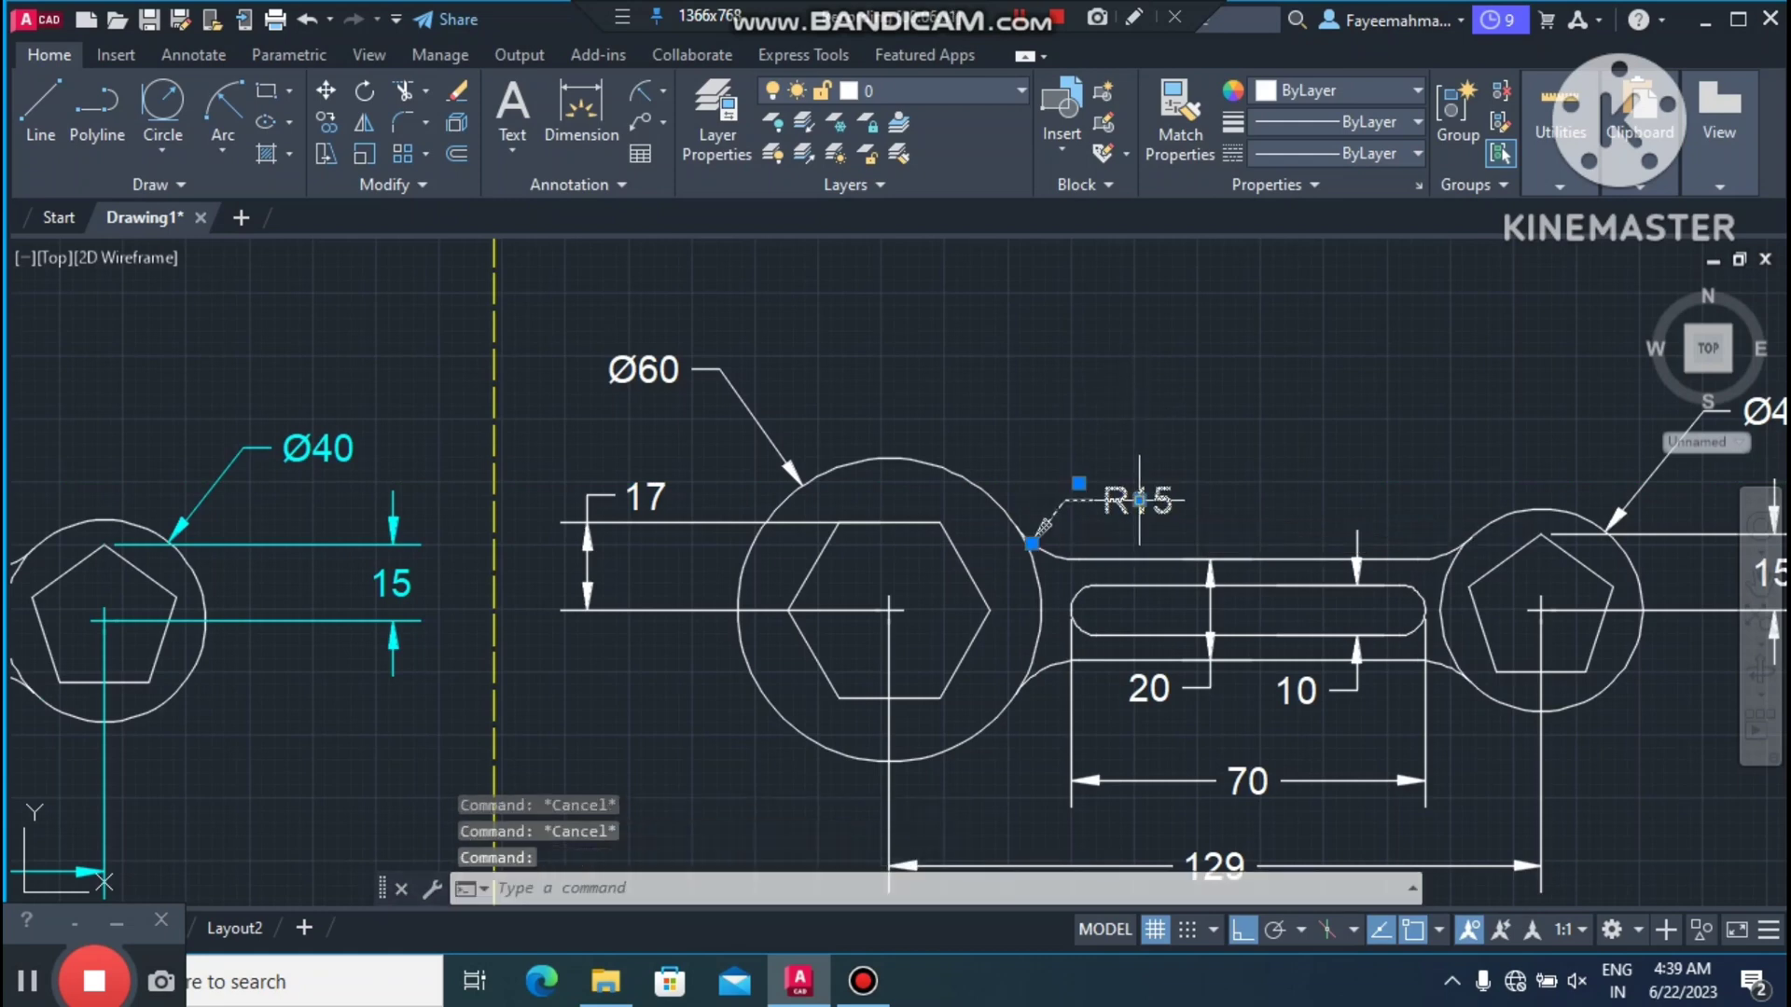
double_click(1138, 500)
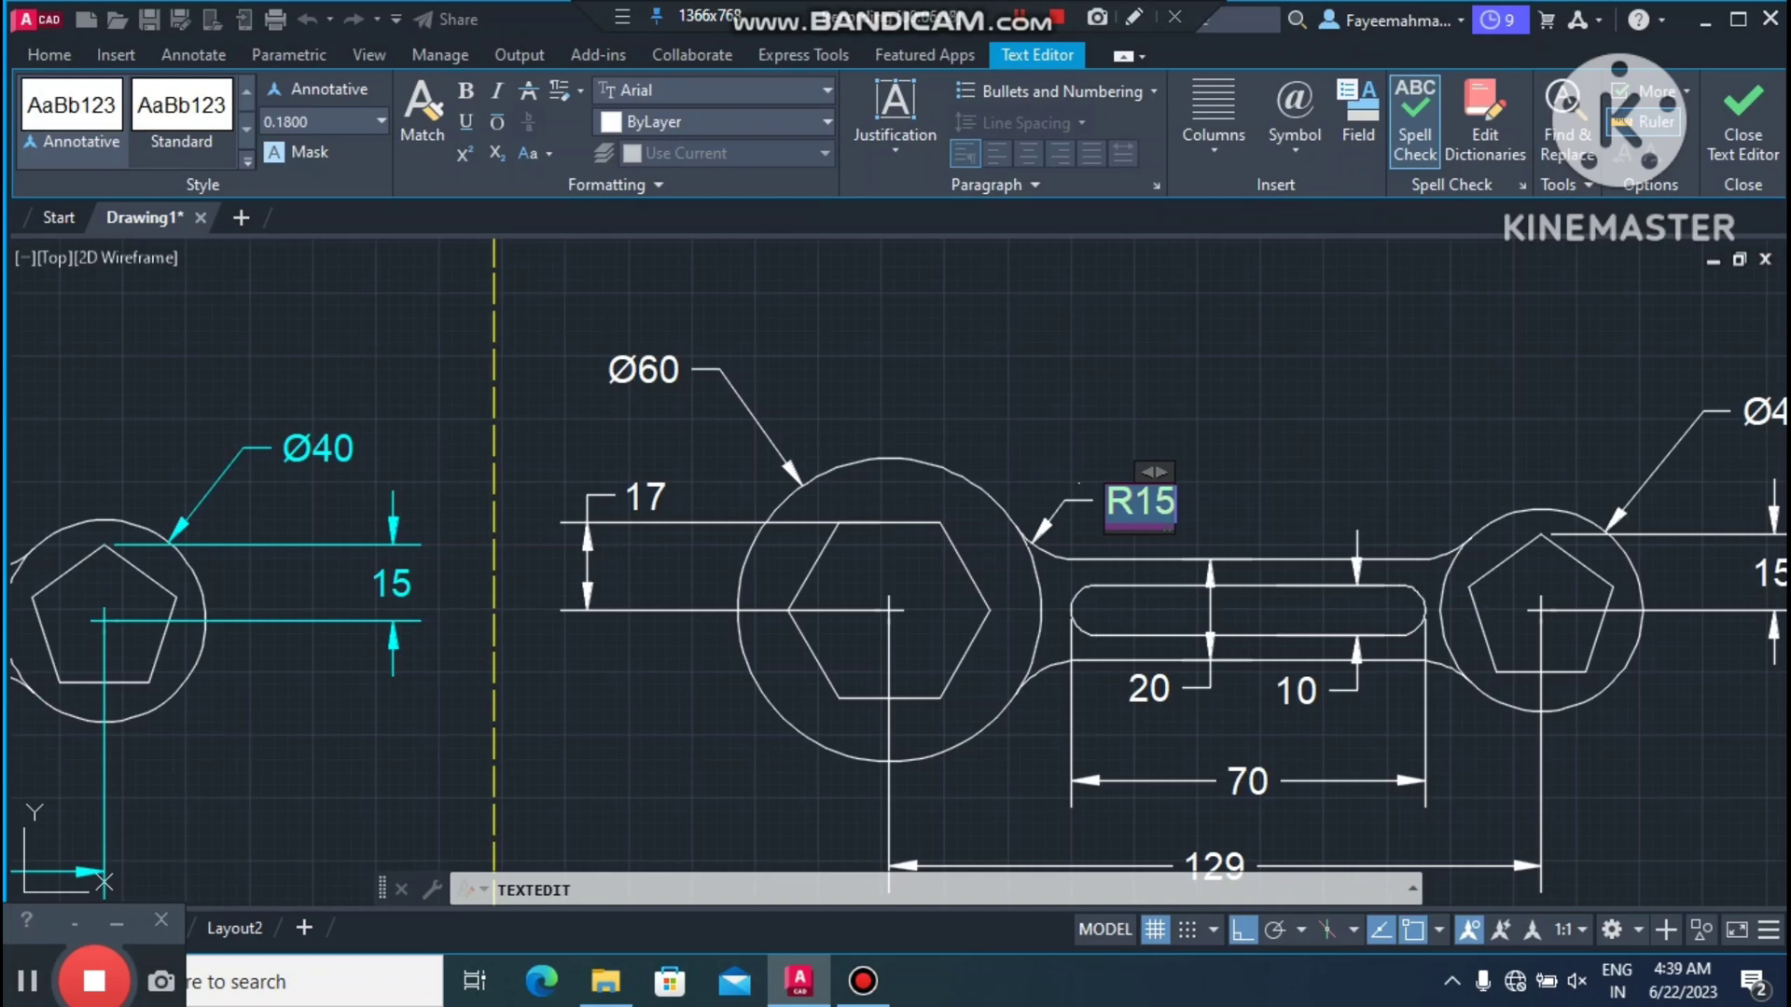
drag(1154, 471, 1184, 461)
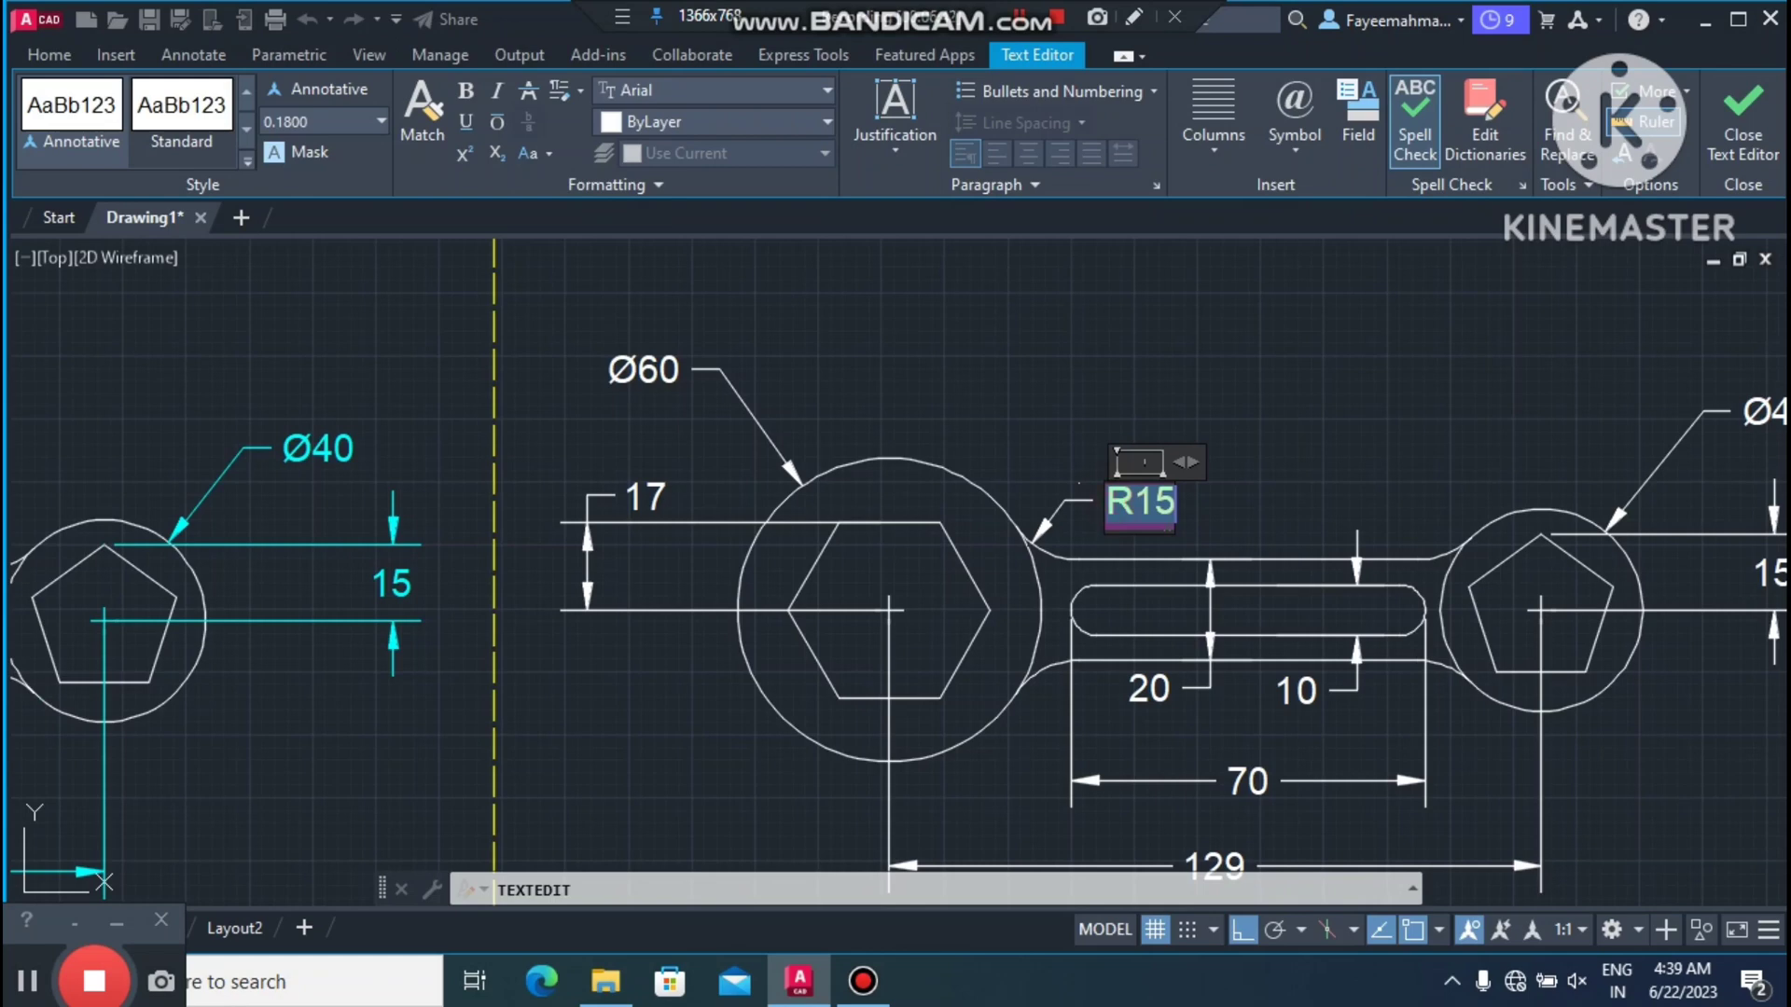
text(4)
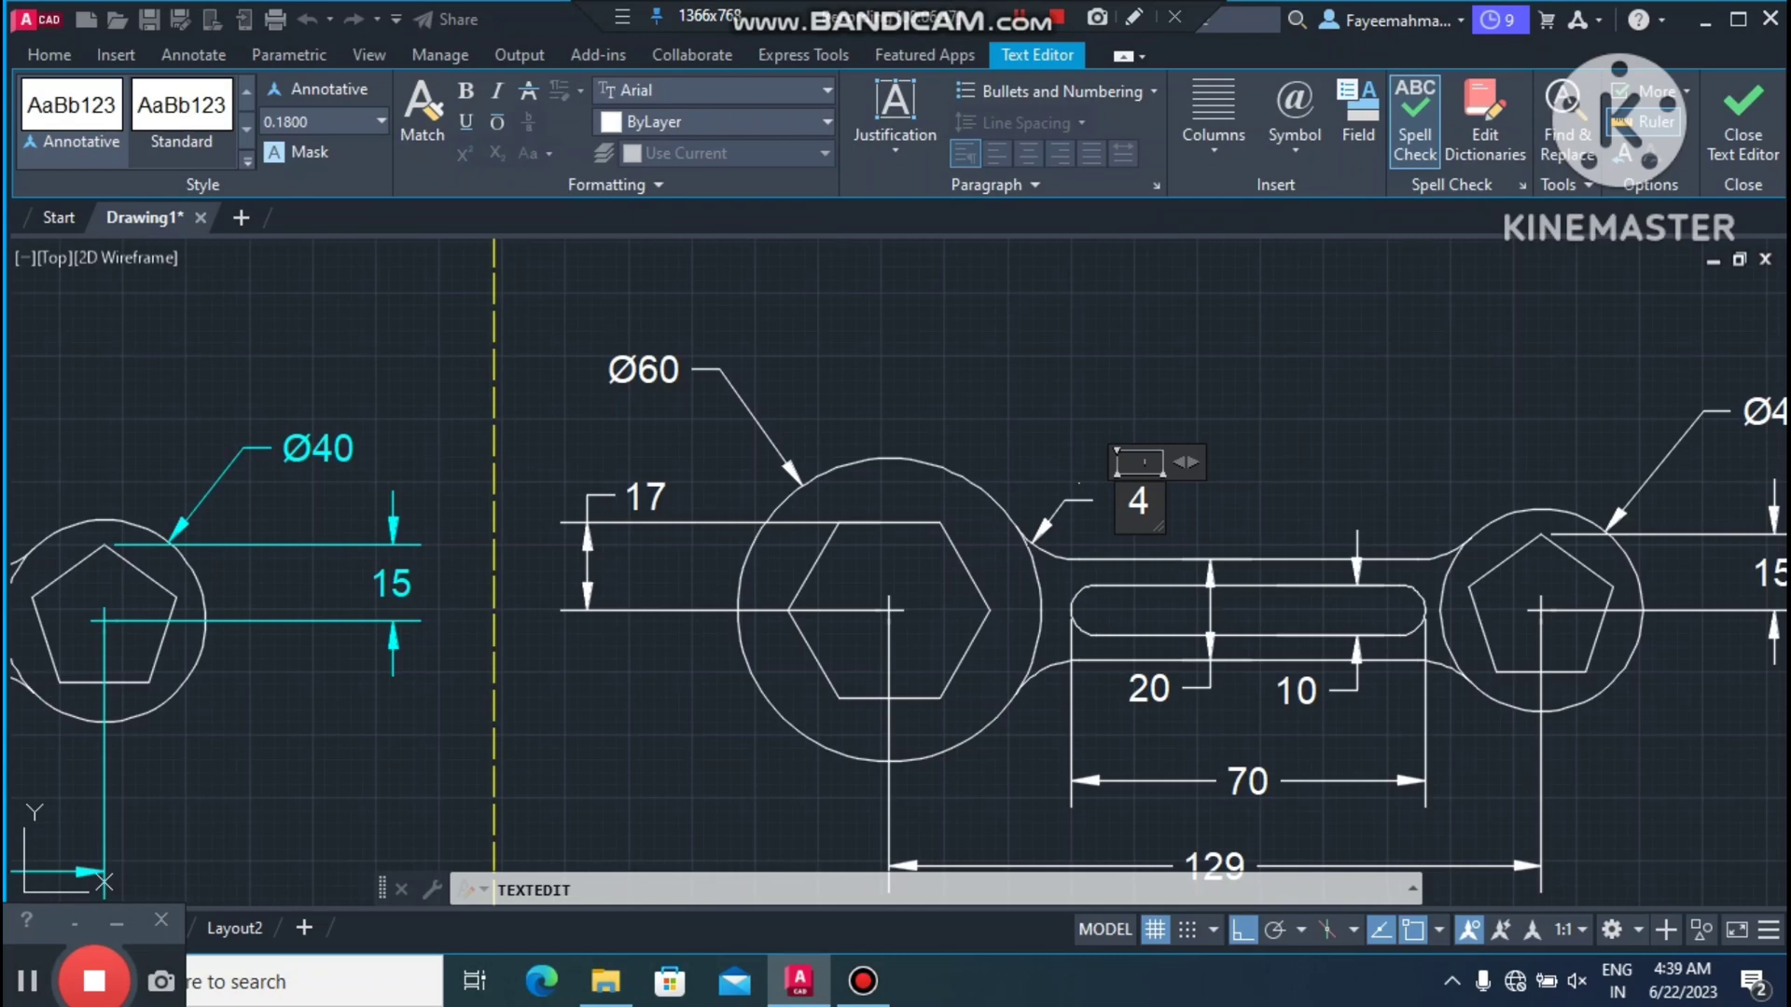
text(8)
key(BackSpace)
text(*R15)
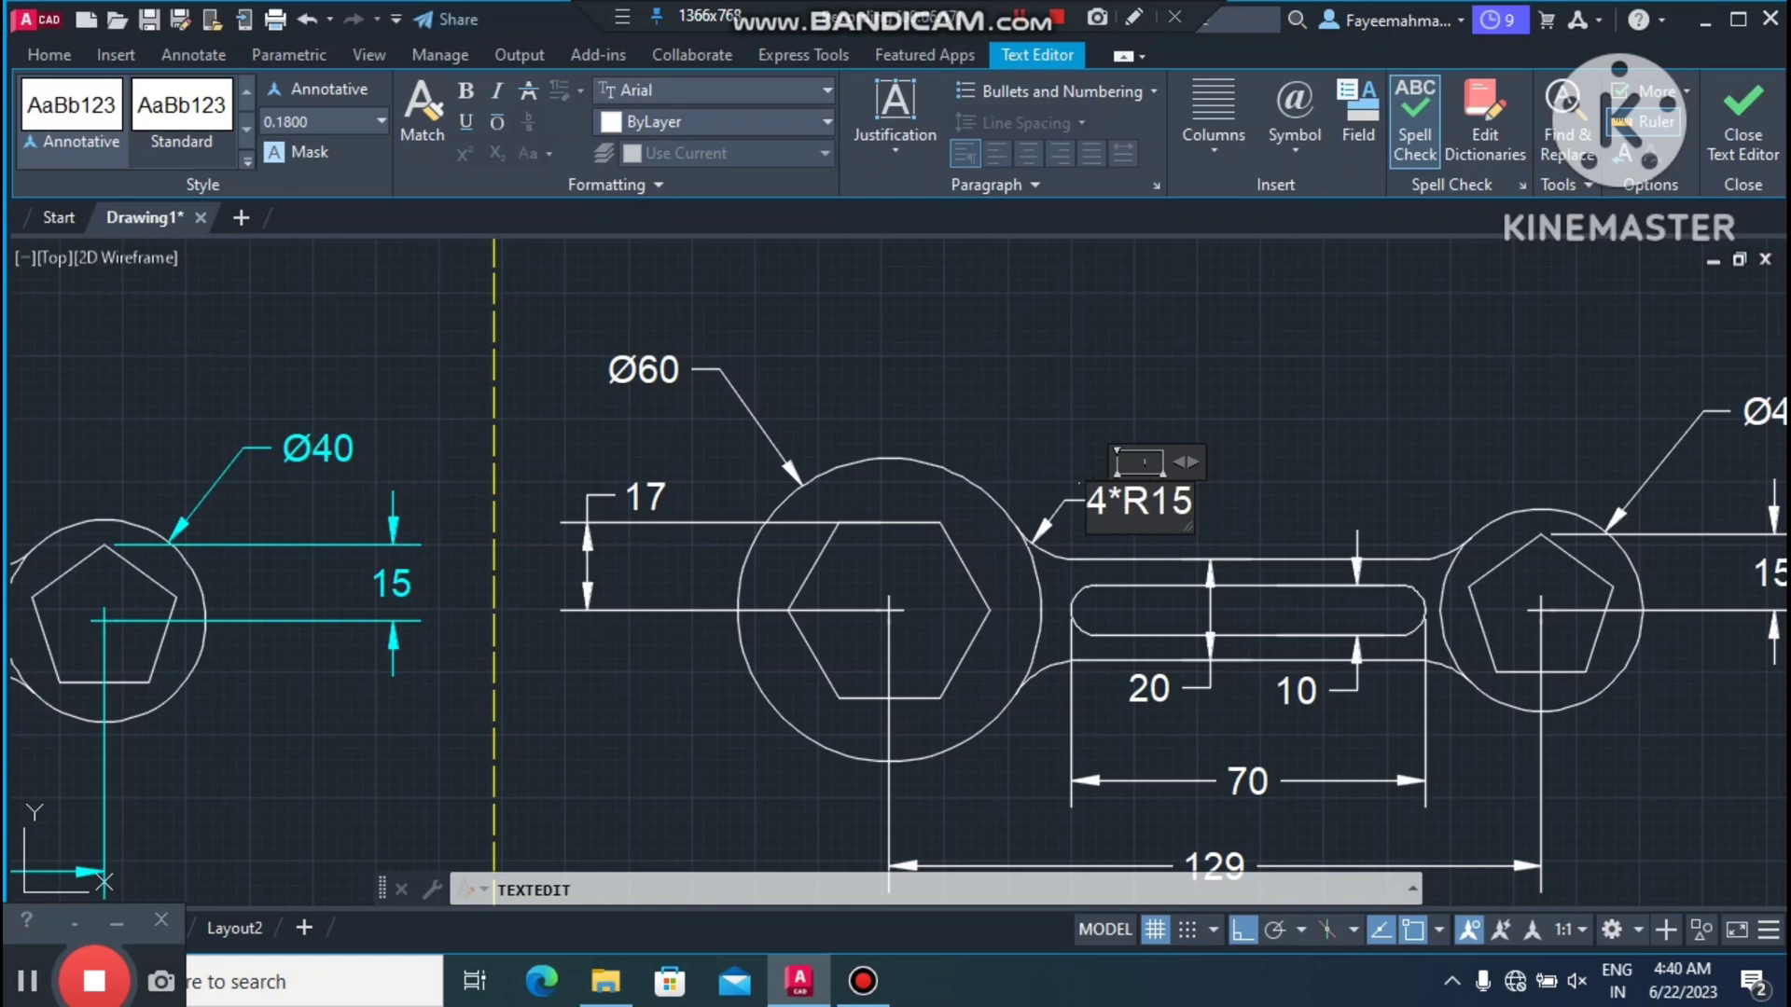
click(1249, 396)
scroll(1217, 388, down, 2)
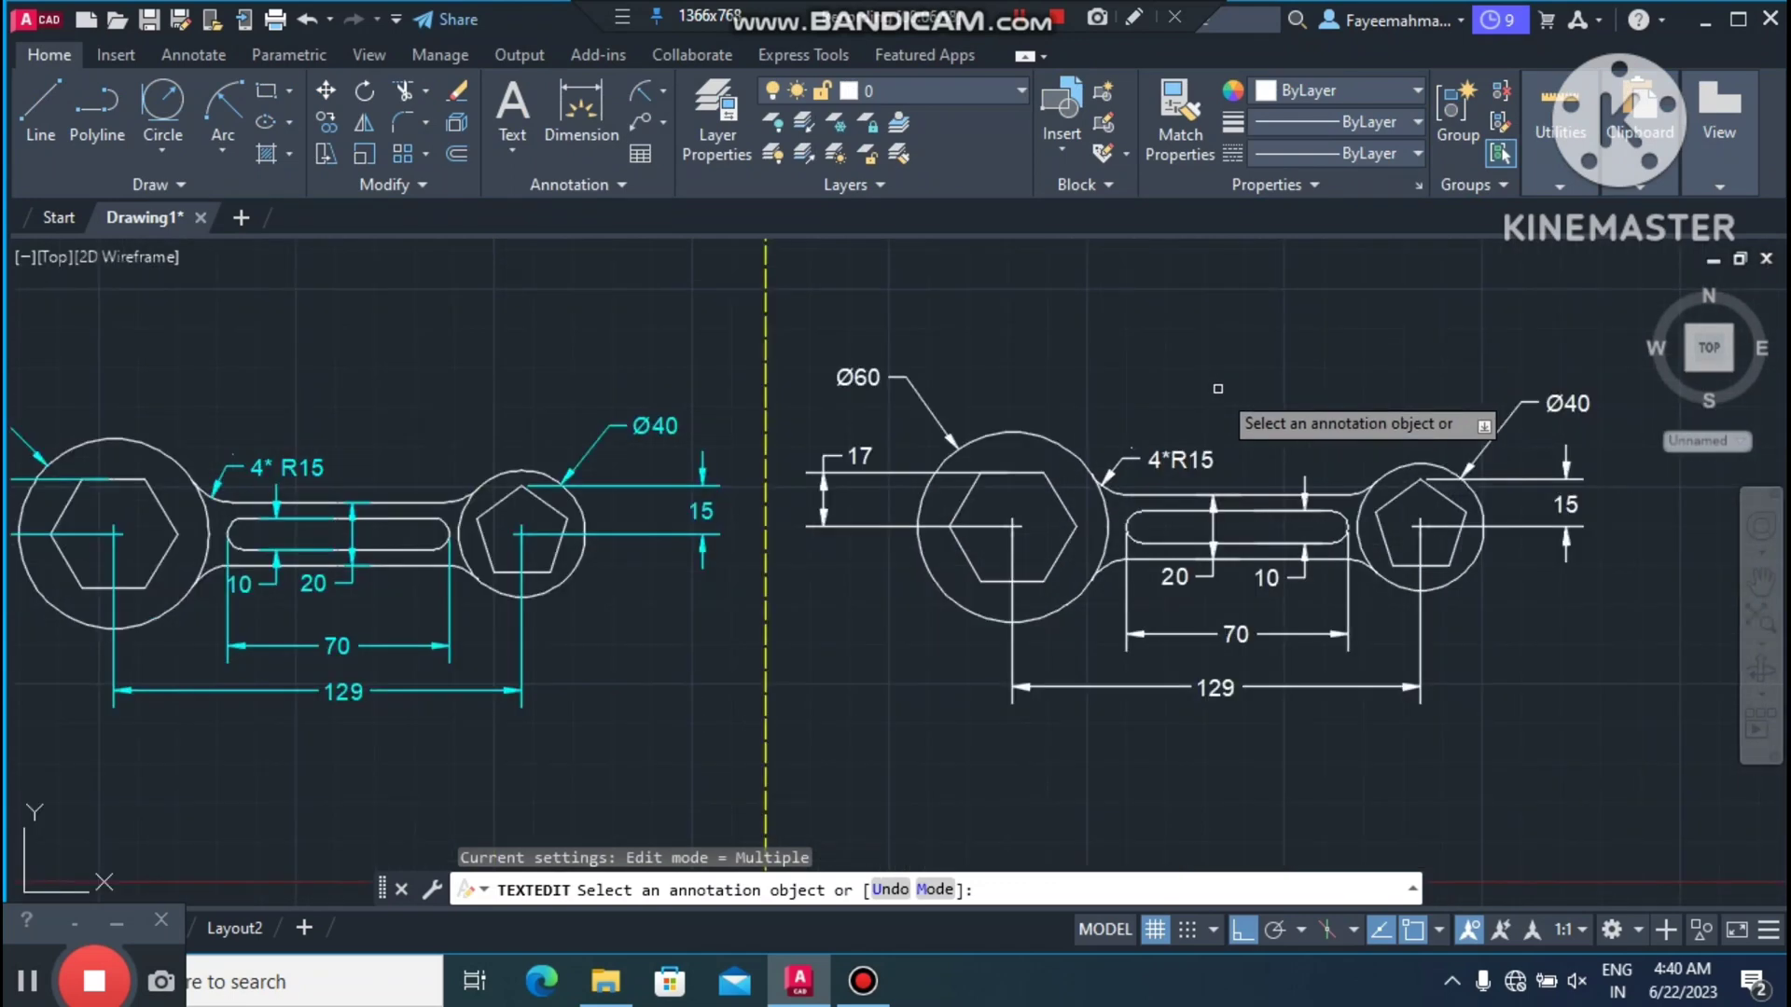
key(Escape)
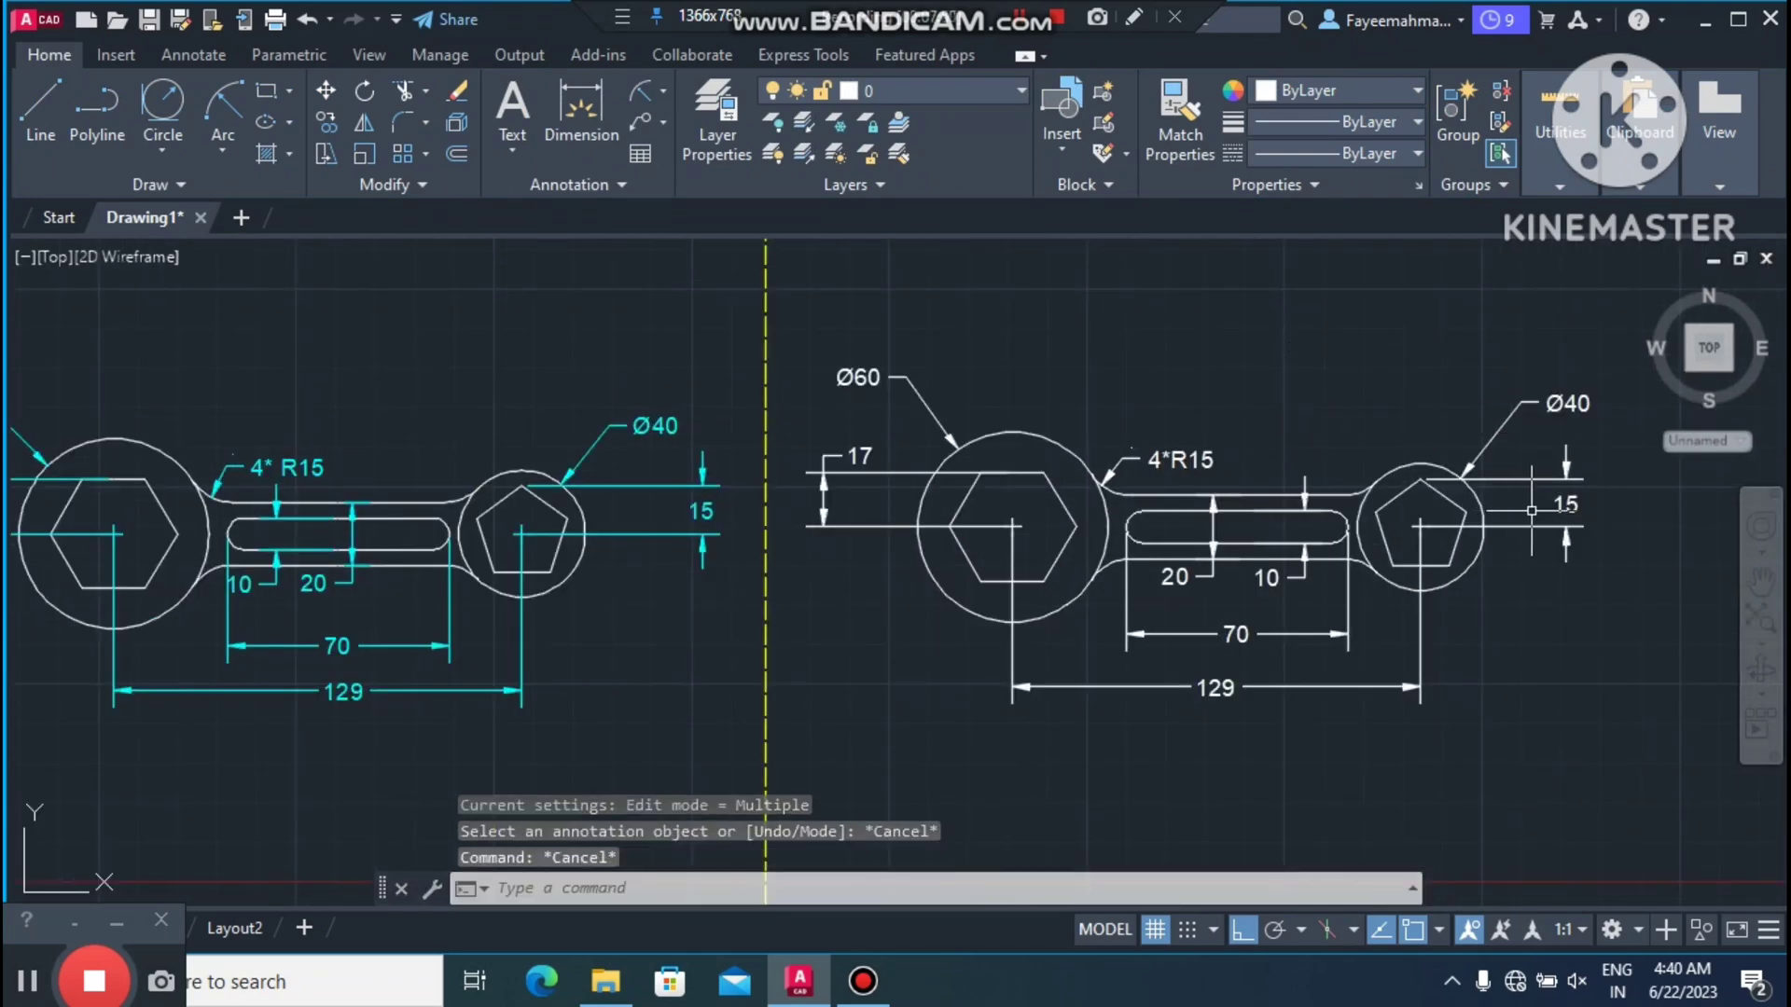
scroll(1490, 510, up, 2)
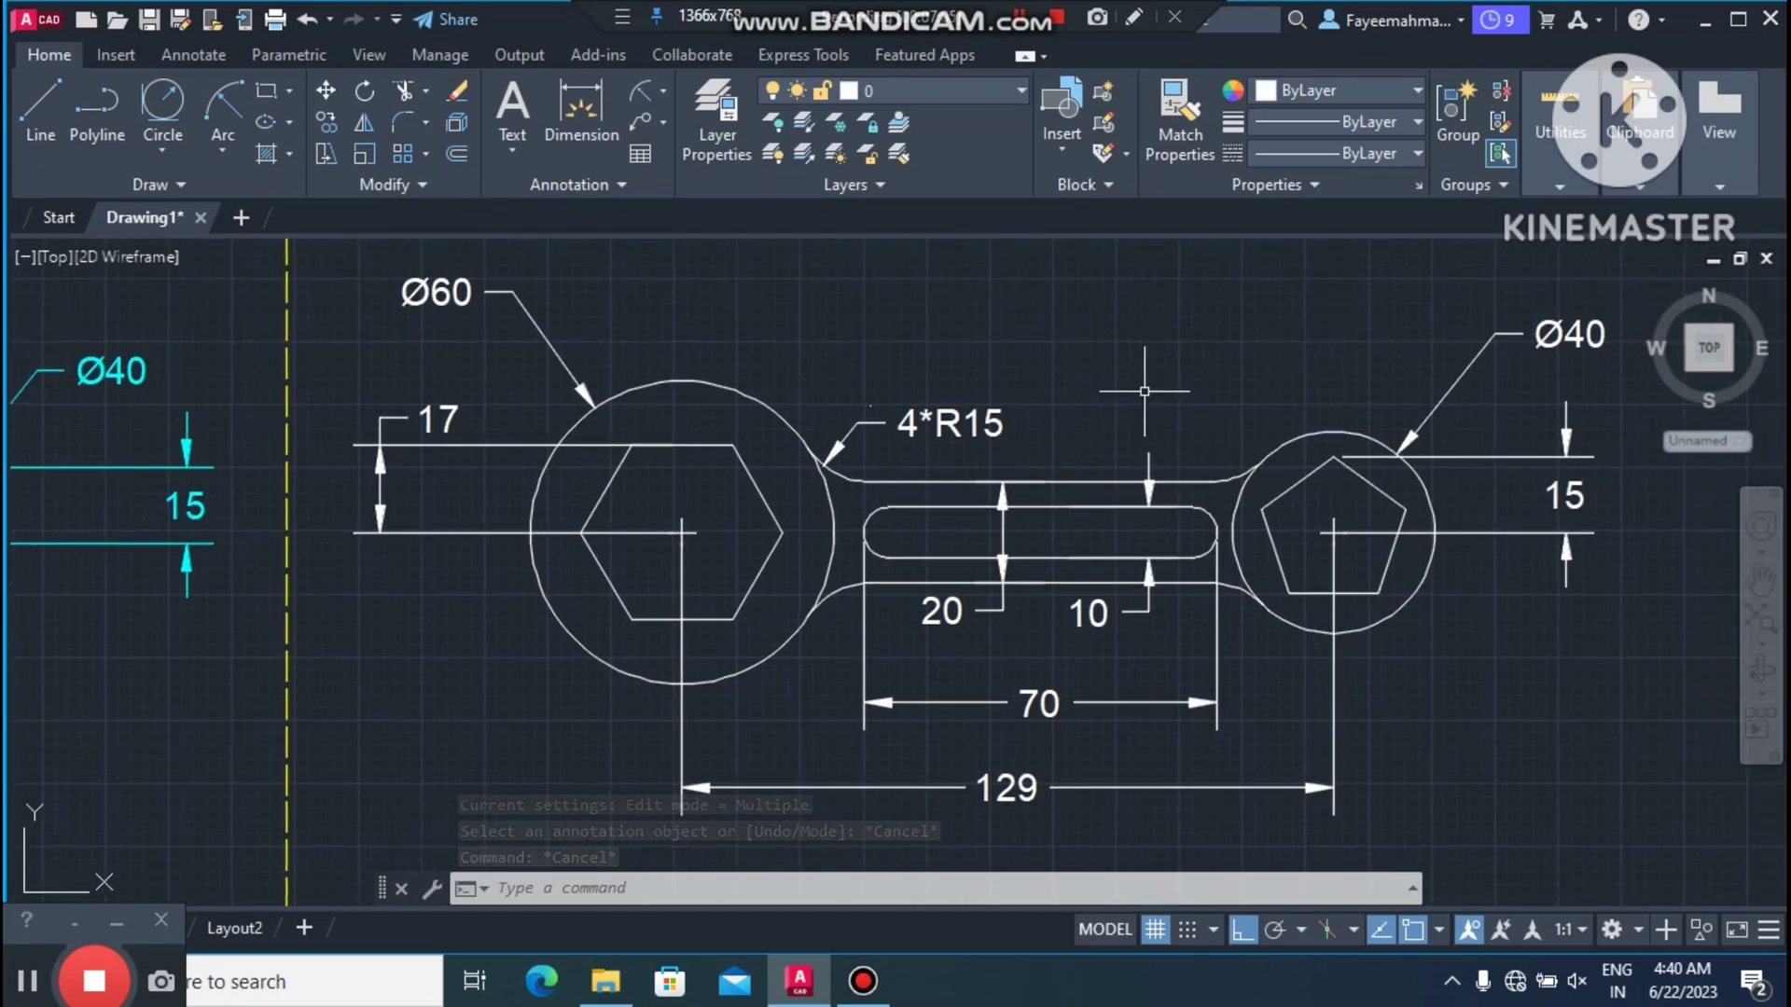
scroll(1151, 382, up, 2)
scroll(1011, 504, down, 2)
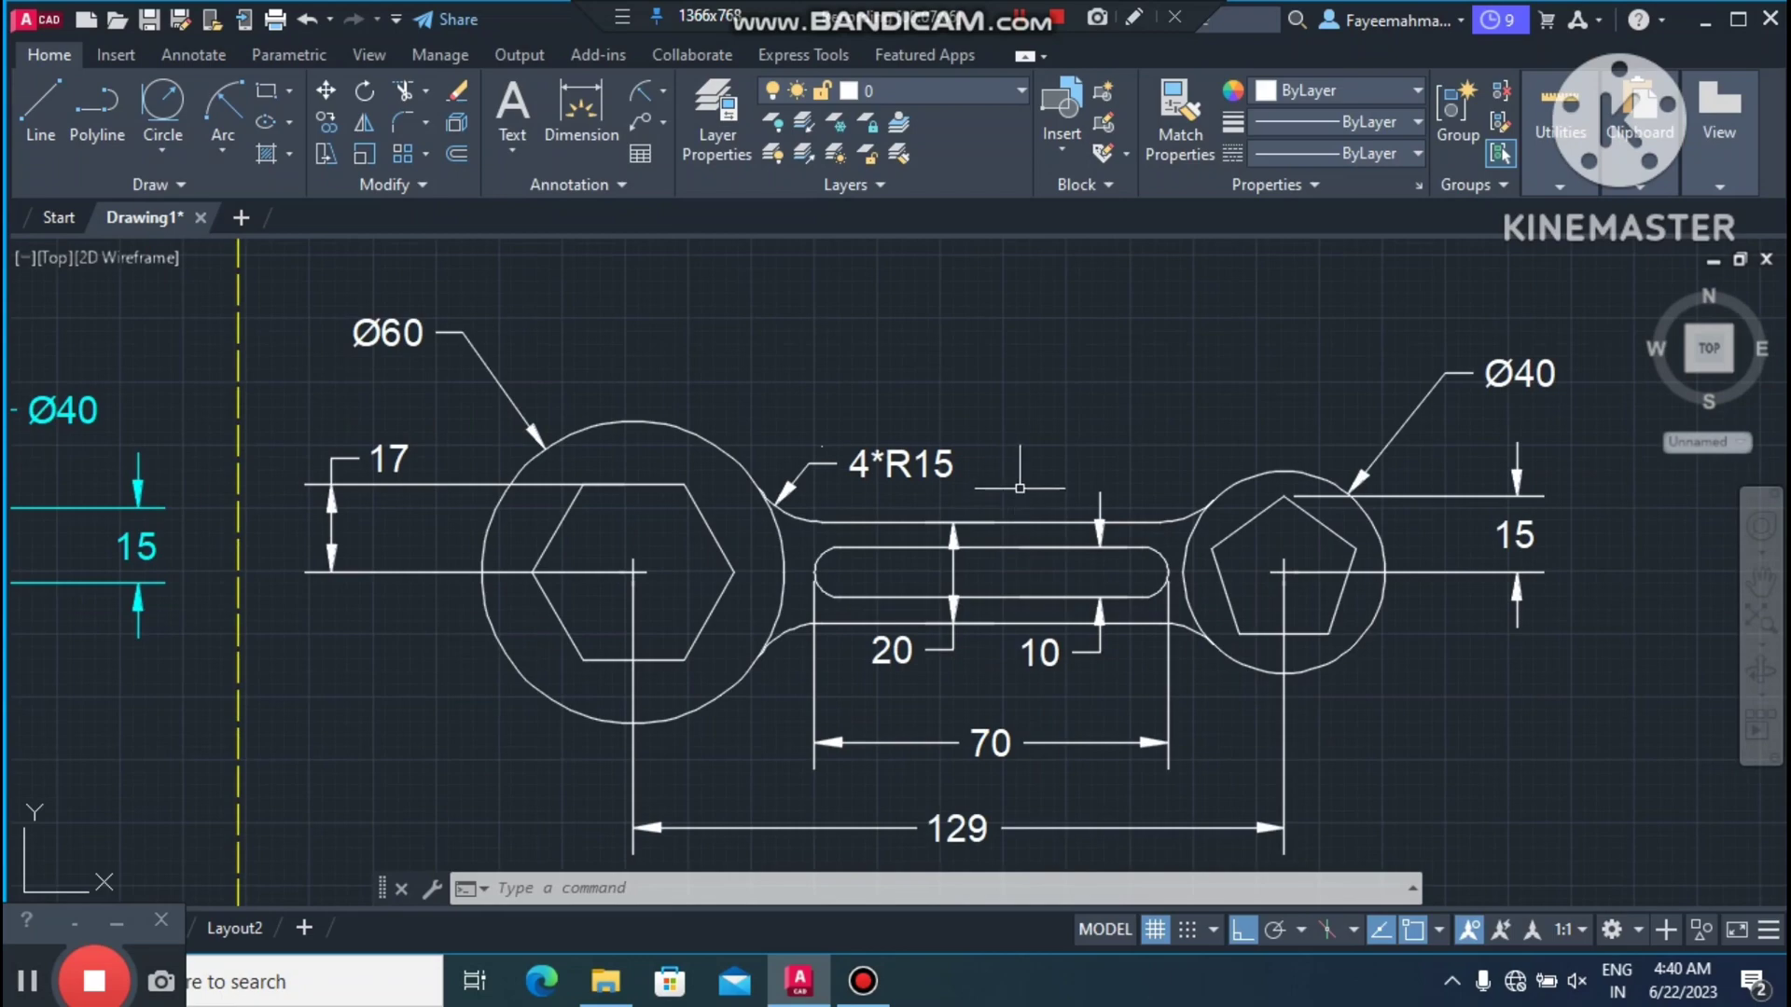